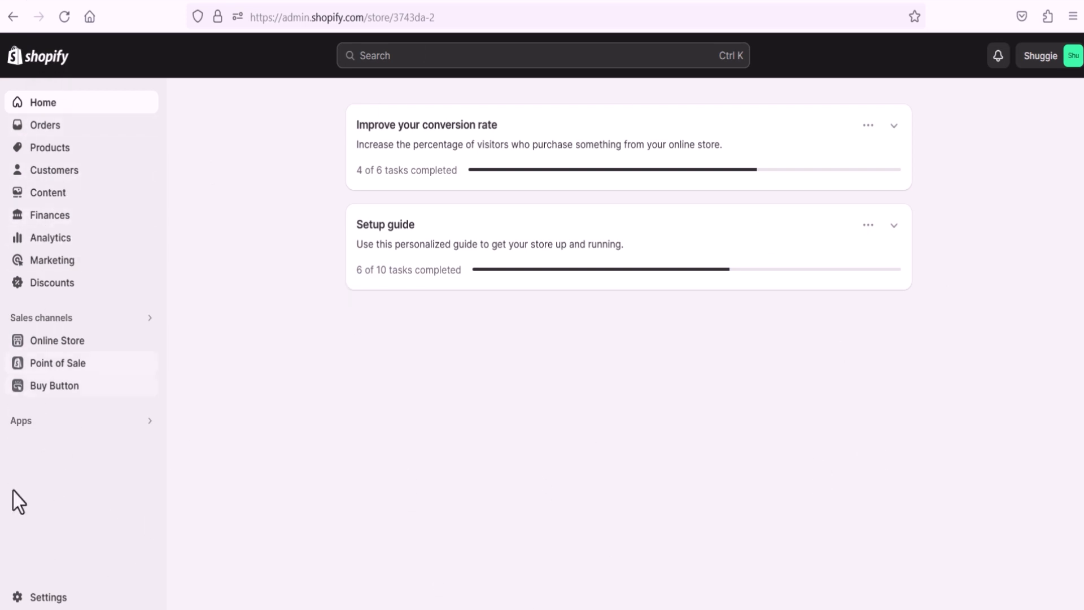
Step: Open the store settings and look over the whole Store details page
{"action": "left_click", "coordinate": [39, 598]}
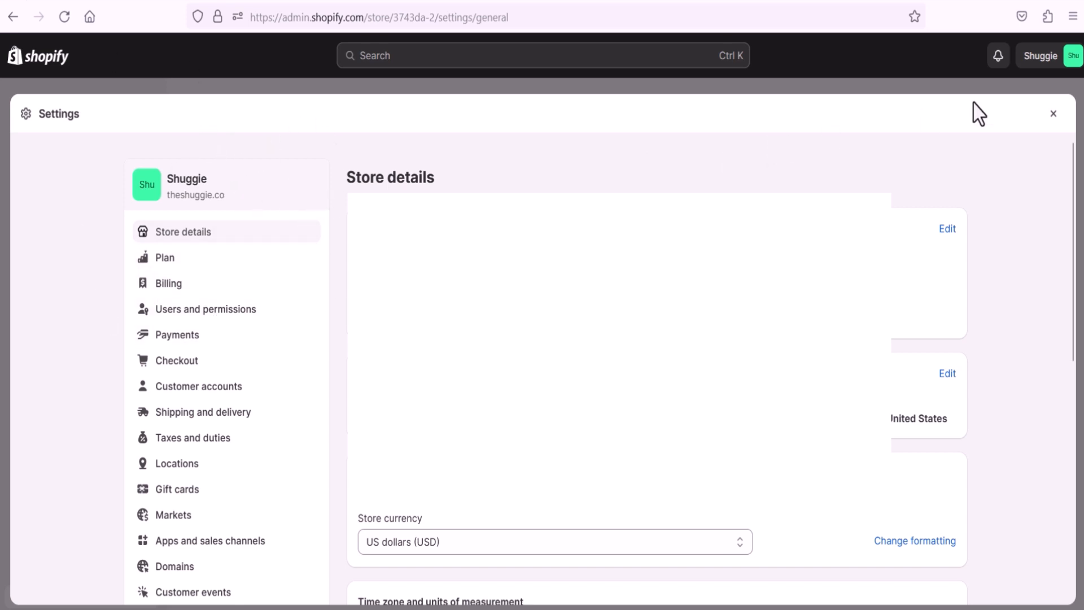
{"action": "left_click", "coordinate": [1052, 115]}
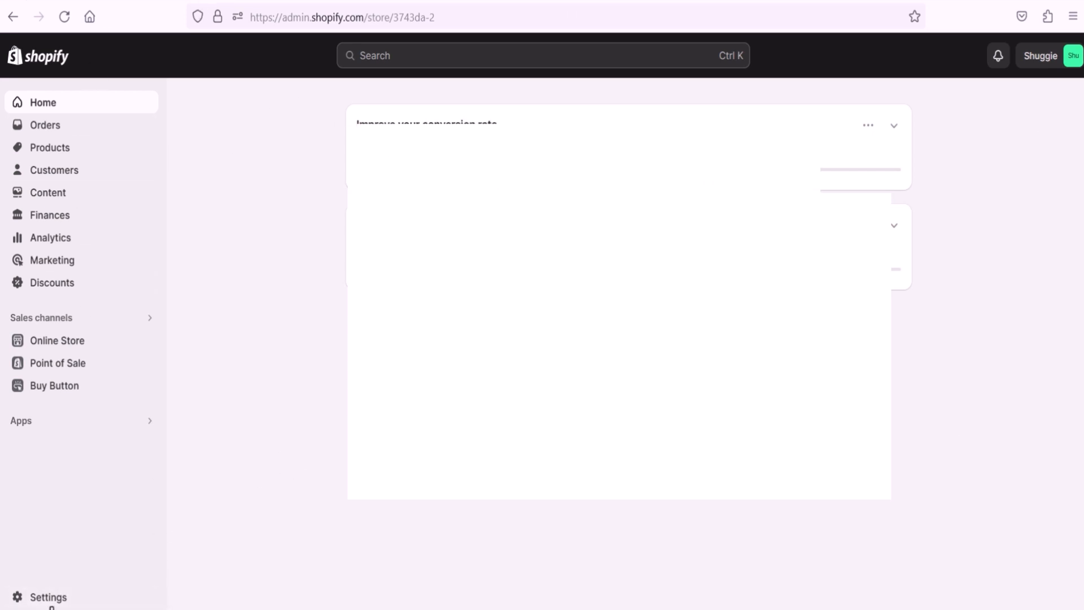
{"action": "left_click", "coordinate": [51, 602]}
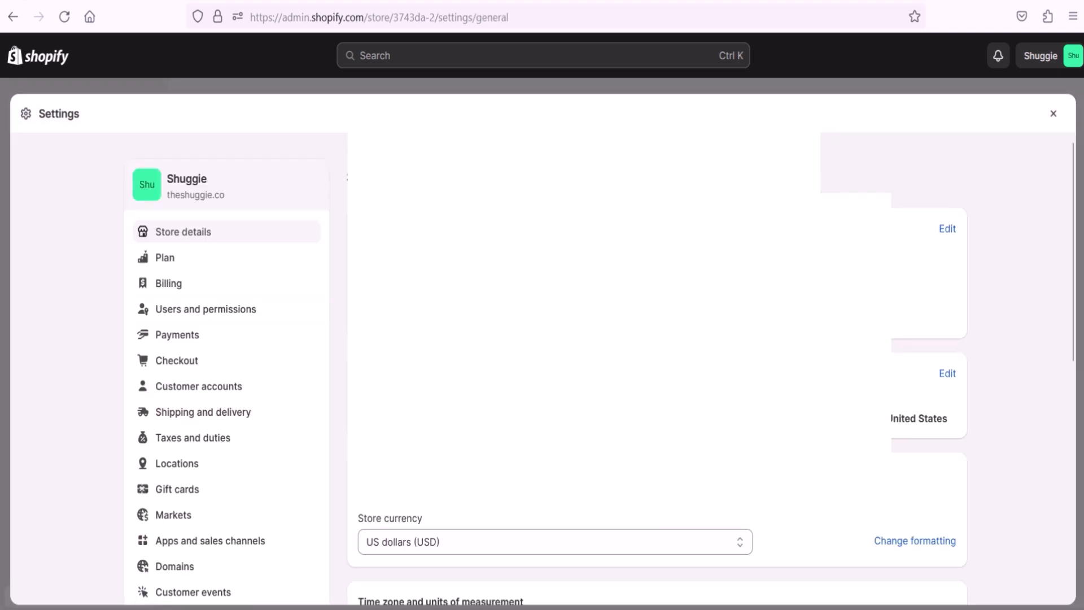
{"action": "scroll", "coordinate": [542, 368], "scroll_direction": "down", "scroll_amount": 4}
{"action": "scroll", "coordinate": [542, 368], "scroll_direction": "up", "scroll_amount": 4}
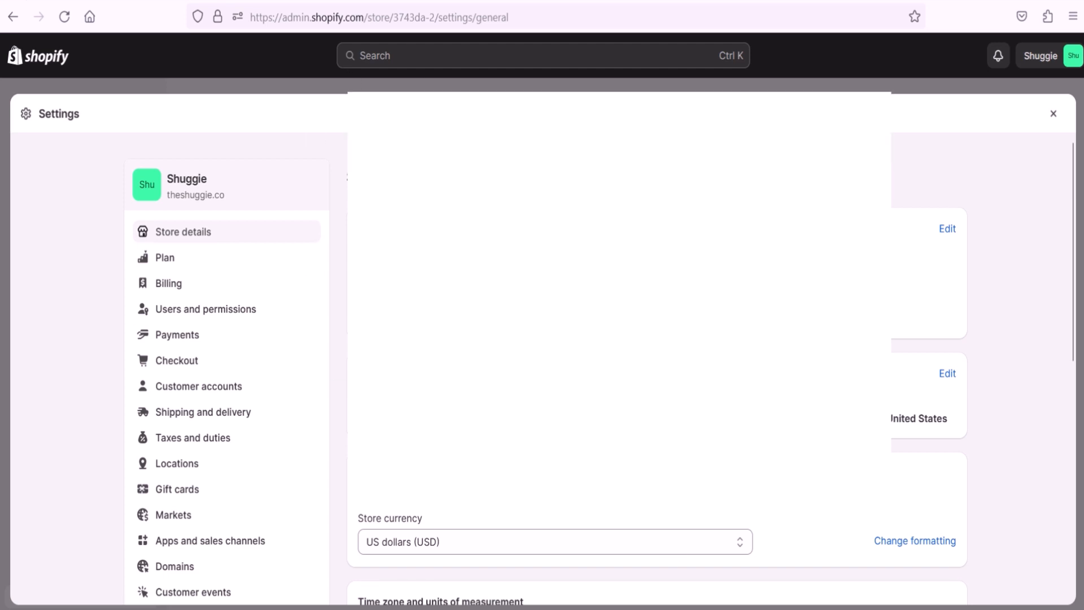
{"action": "scroll", "coordinate": [542, 367], "scroll_direction": "down", "scroll_amount": 3}
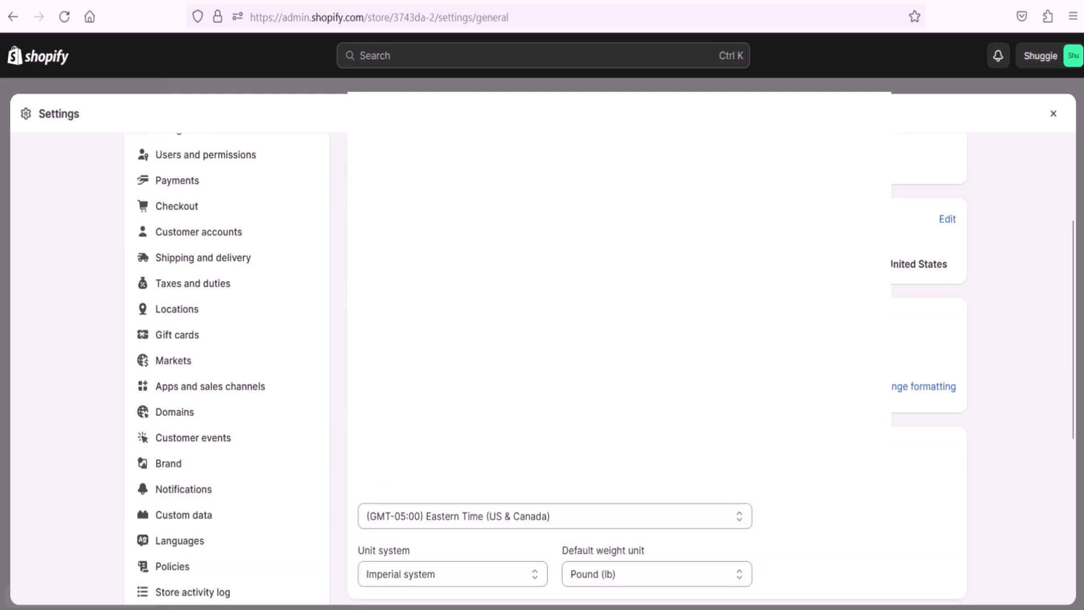
{"action": "scroll", "coordinate": [542, 367], "scroll_direction": "down", "scroll_amount": 2}
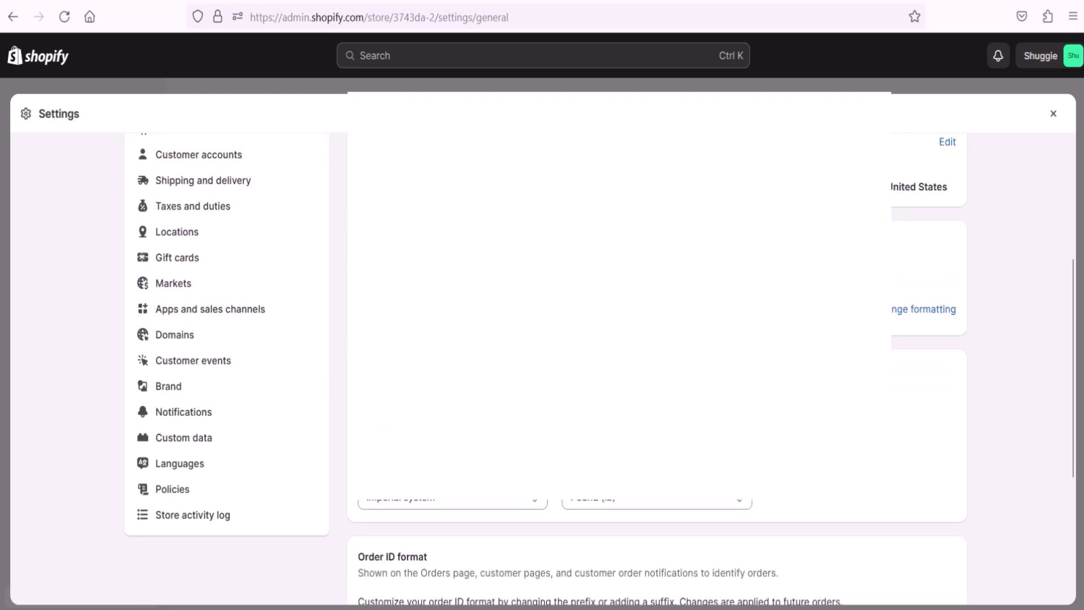
{"action": "scroll", "coordinate": [542, 367], "scroll_direction": "up", "scroll_amount": 5}
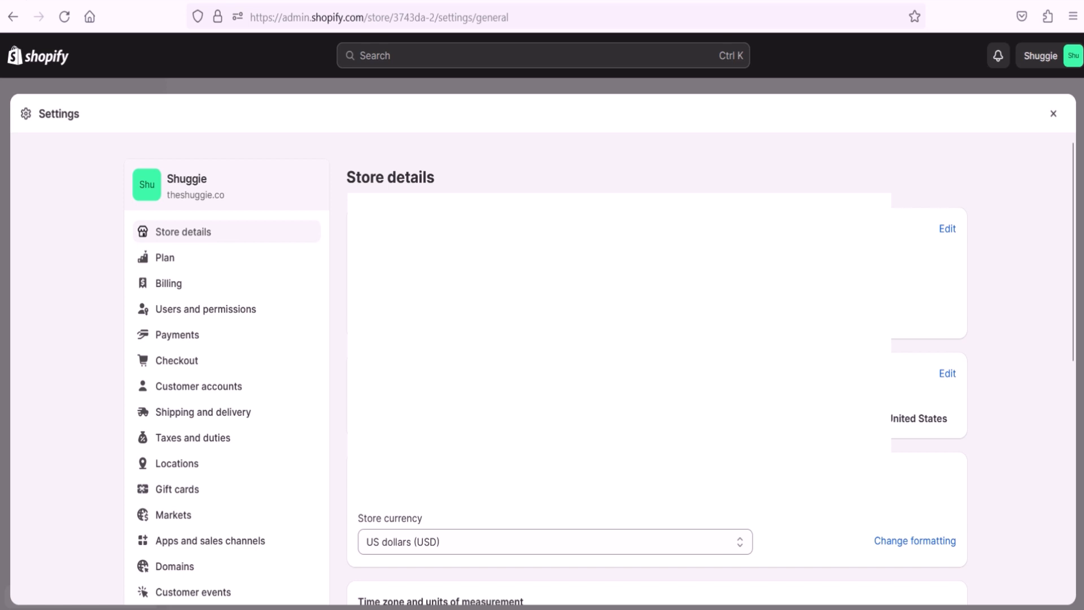
Step: Examine the time zone, unit system, weight unit and order ID format settings in the store details
{"action": "scroll", "coordinate": [543, 370], "scroll_direction": "down", "scroll_amount": 1}
{"action": "scroll", "coordinate": [543, 370], "scroll_direction": "up", "scroll_amount": 1}
{"action": "scroll", "coordinate": [955, 500], "scroll_direction": "down", "scroll_amount": 2}
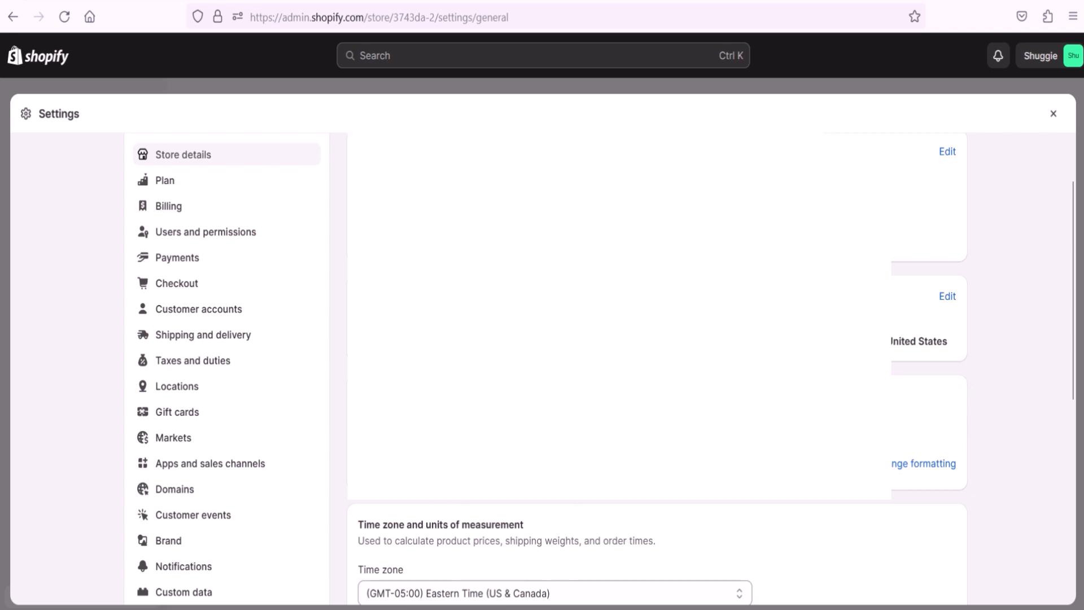
{"action": "scroll", "coordinate": [550, 371], "scroll_direction": "down", "scroll_amount": 2}
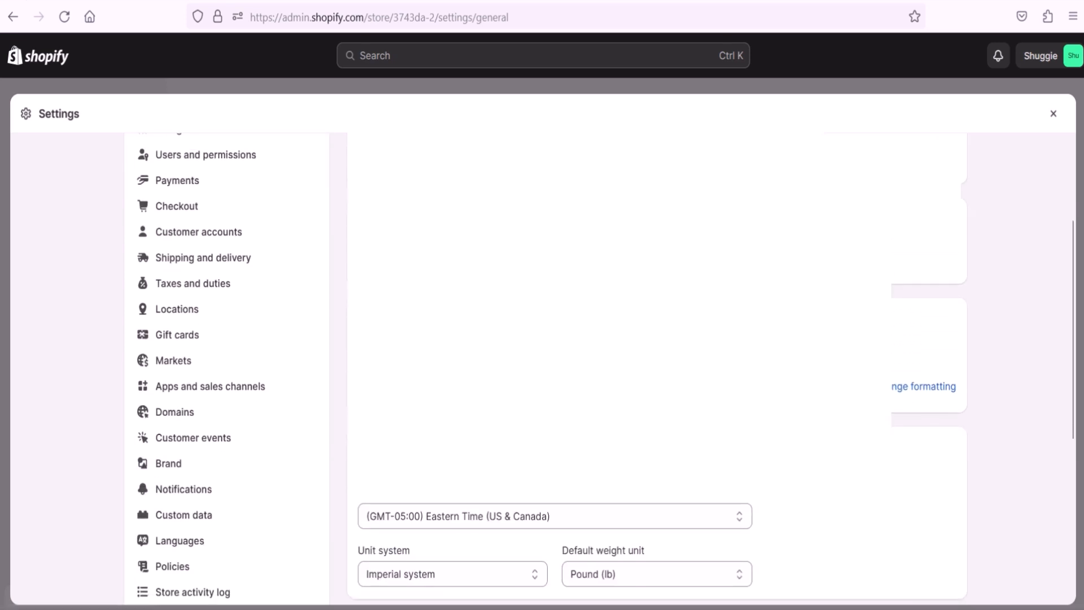
{"action": "scroll", "coordinate": [564, 367], "scroll_direction": "down", "scroll_amount": 3}
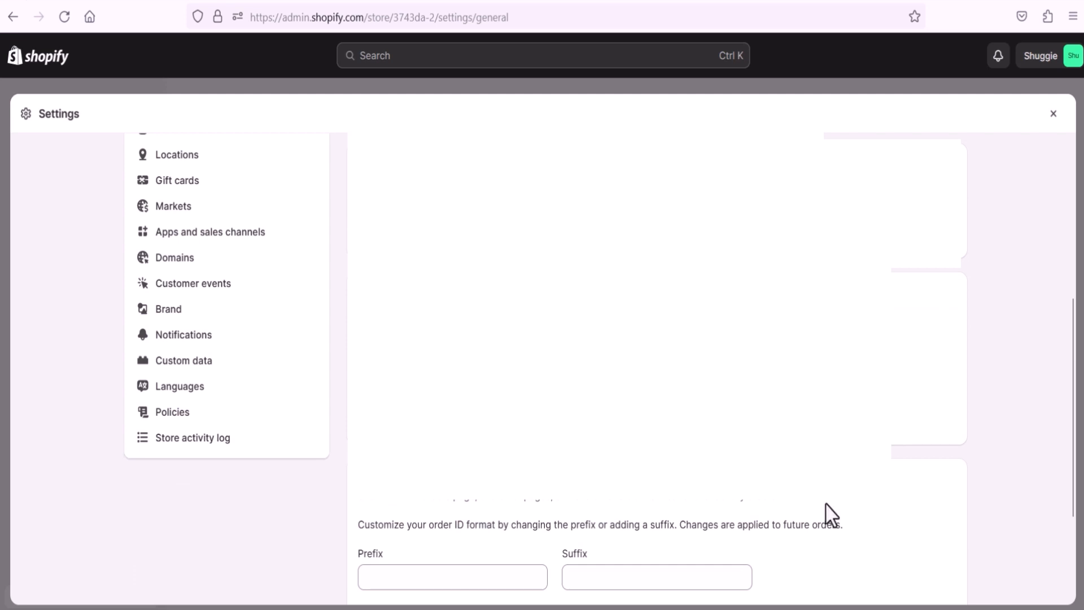
{"action": "scroll", "coordinate": [654, 367], "scroll_direction": "down", "scroll_amount": 2}
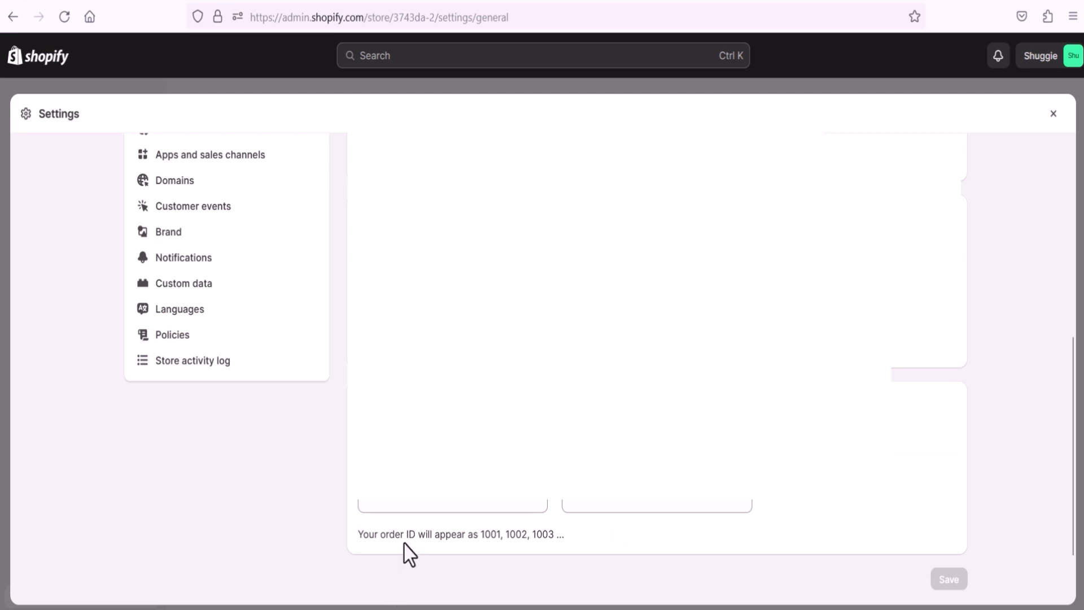
{"action": "left_click", "coordinate": [394, 507]}
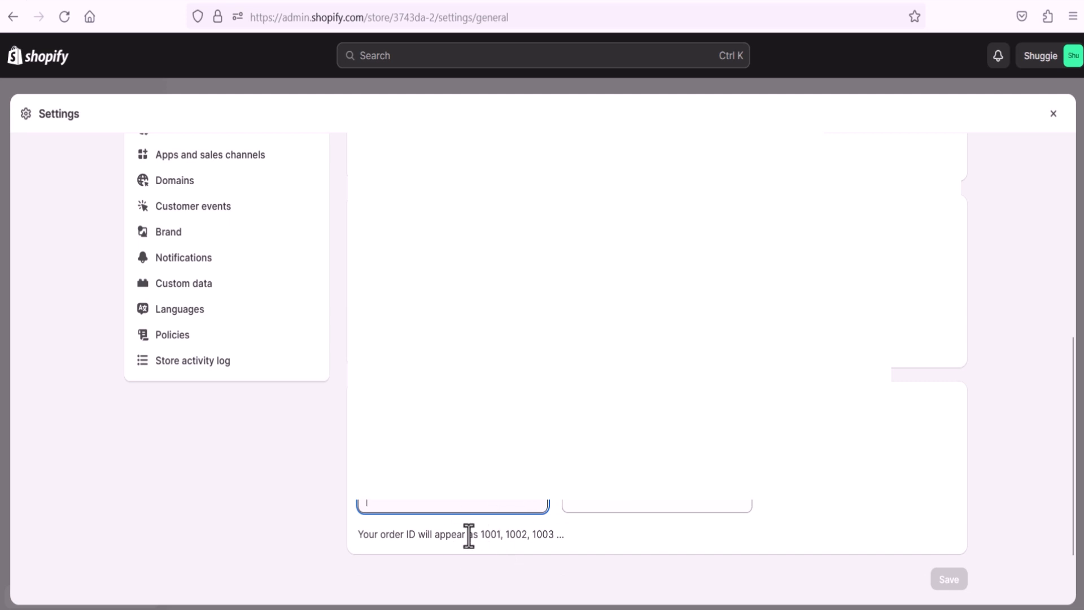
{"action": "left_click_drag", "start_coordinate": [394, 535], "coordinate": [572, 543]}
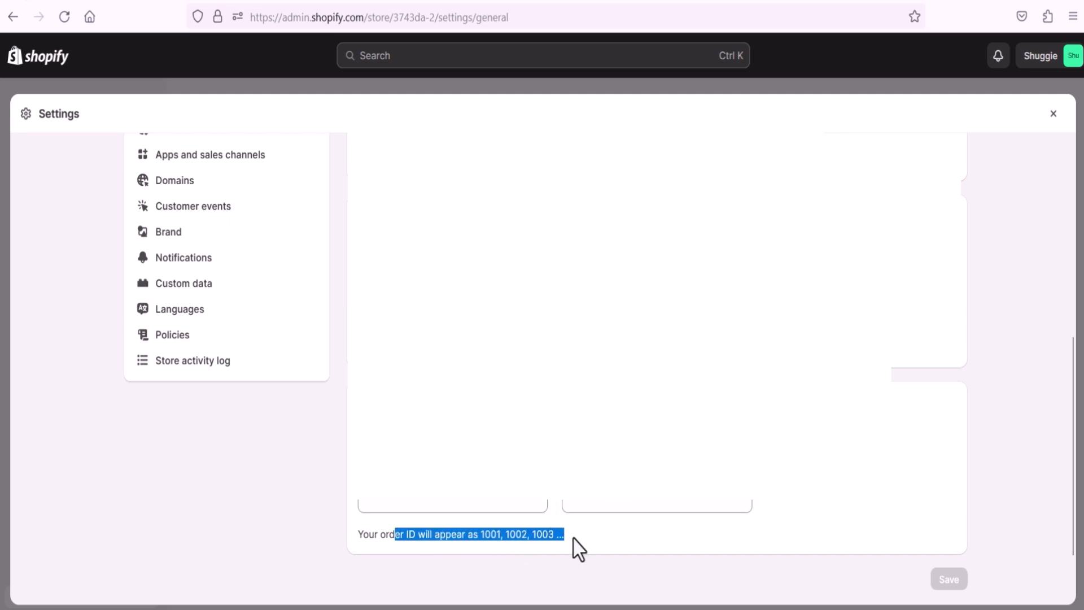
{"action": "left_click", "coordinate": [573, 537]}
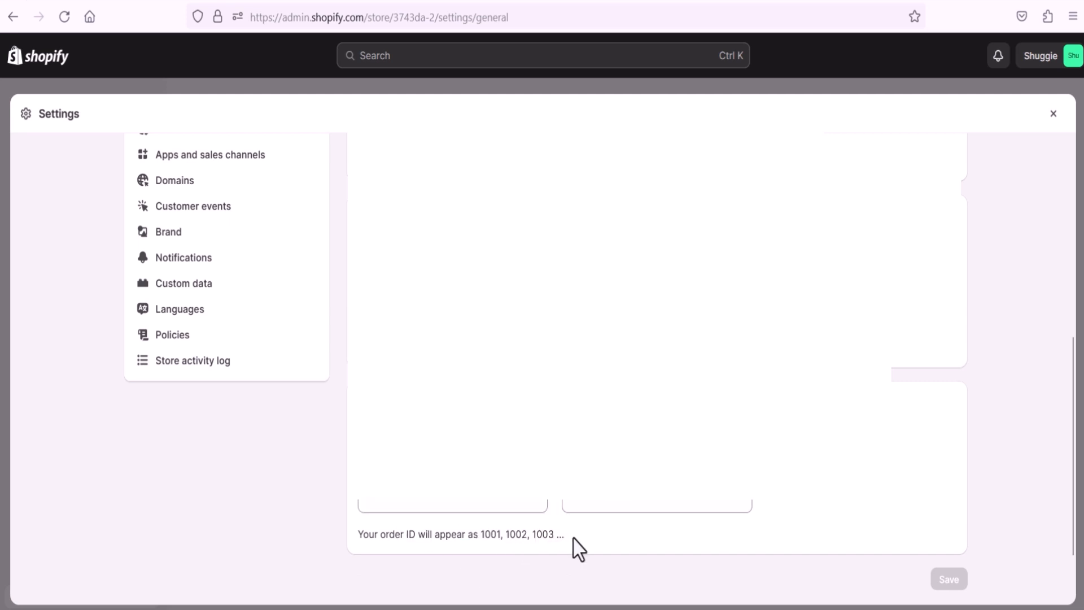
Step: Try A as both the prefix and the suffix of the order ID format
{"action": "left_click", "coordinate": [445, 508]}
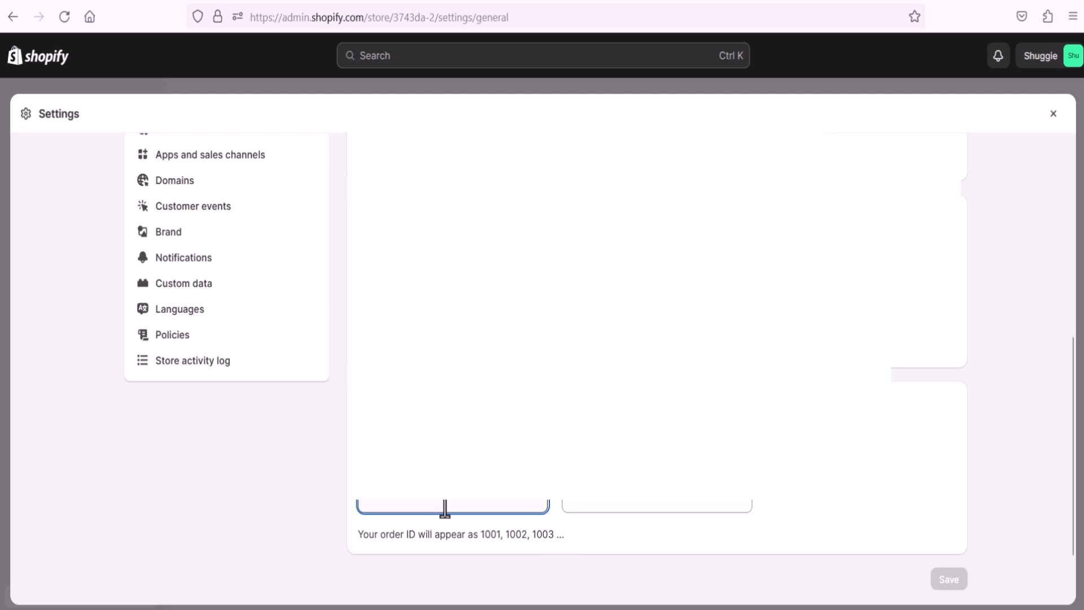
{"action": "type", "text": "A"}
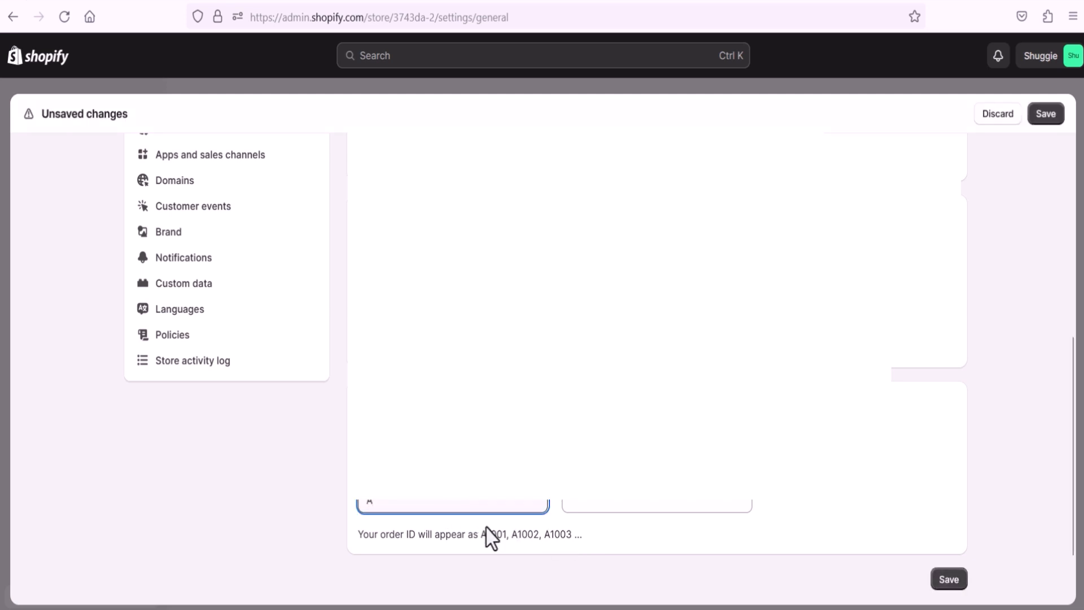
{"action": "left_click", "coordinate": [582, 508]}
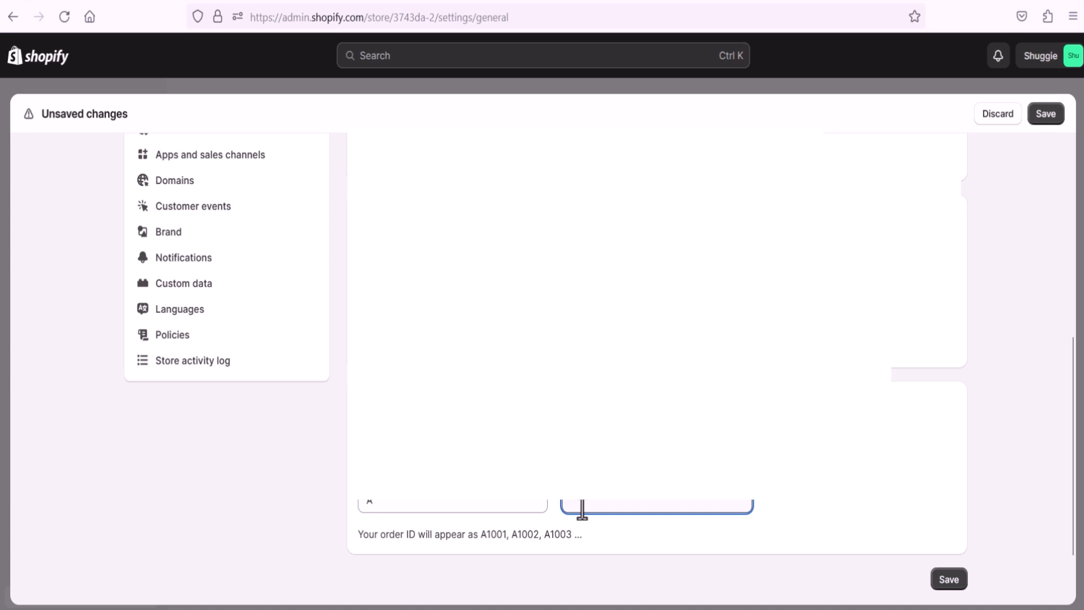
{"action": "type", "text": "A"}
Step: Leave the store details without saving and review the subscription plan's features, billing cycle and payment options
{"action": "scroll", "coordinate": [624, 539], "scroll_direction": "up", "scroll_amount": 15}
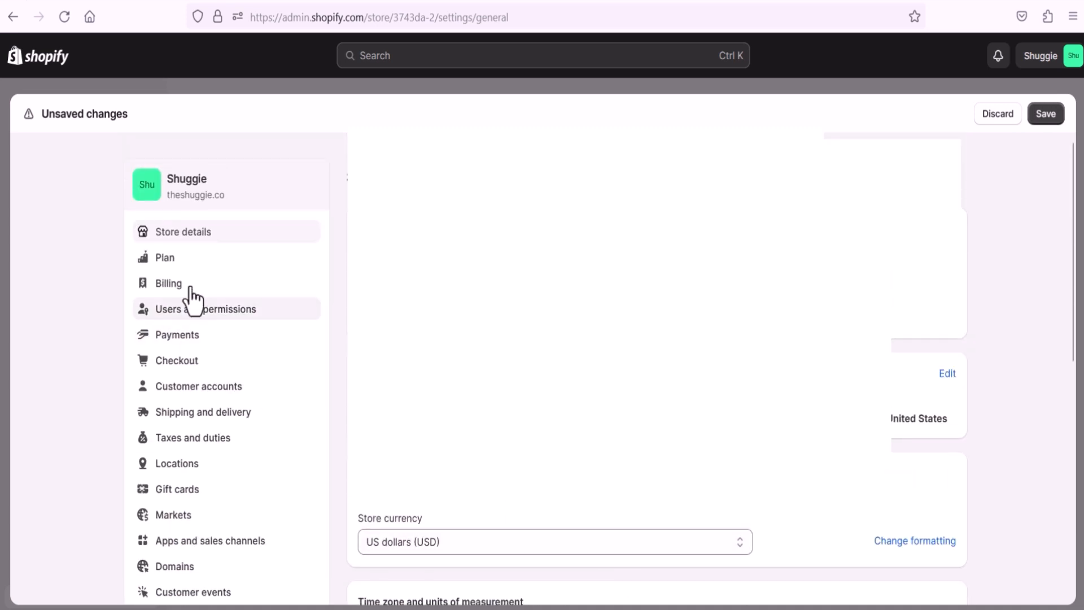
{"action": "left_click", "coordinate": [213, 269]}
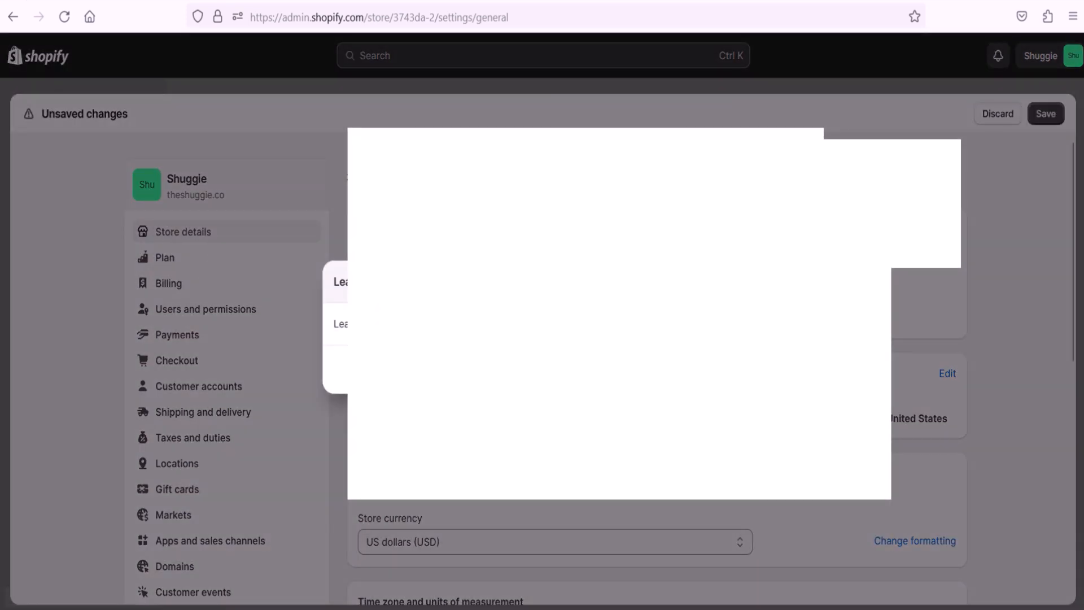
{"action": "left_click", "coordinate": [719, 369]}
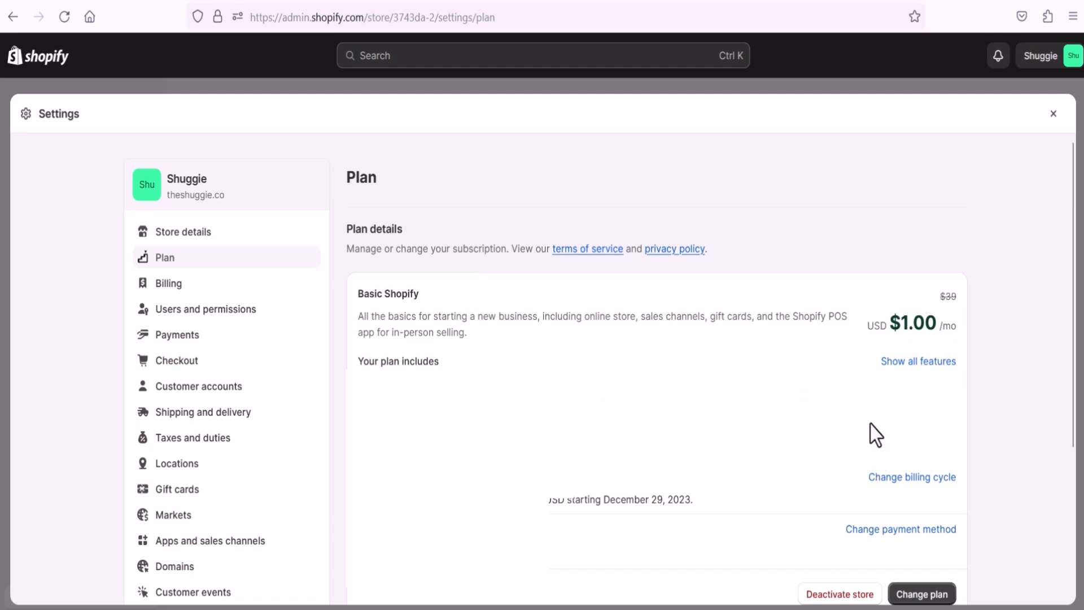
{"action": "scroll", "coordinate": [872, 437], "scroll_direction": "down", "scroll_amount": 3}
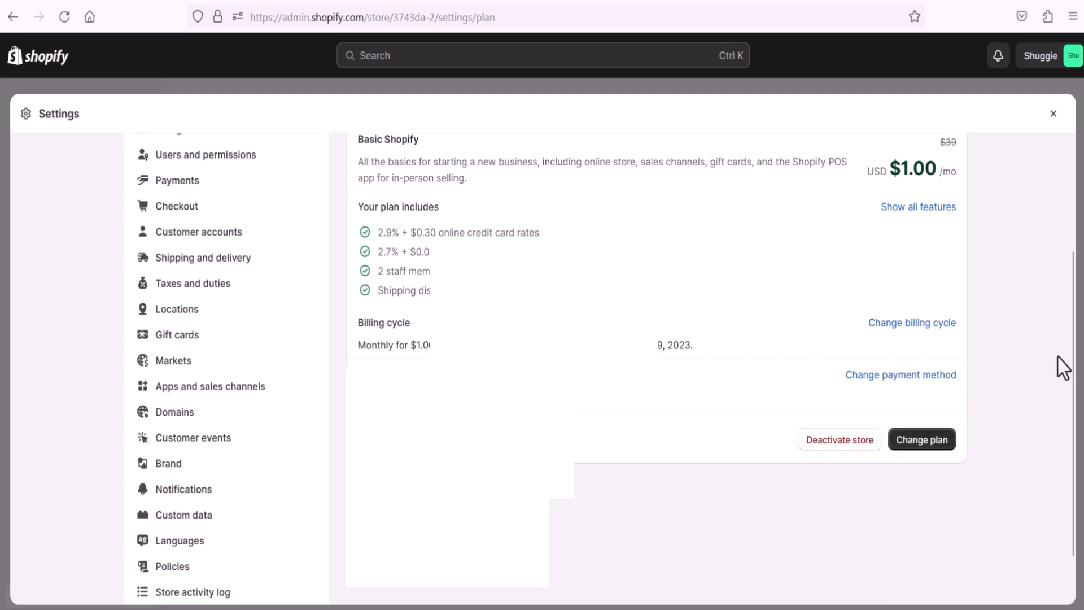
{"action": "scroll", "coordinate": [996, 291], "scroll_direction": "up", "scroll_amount": 3}
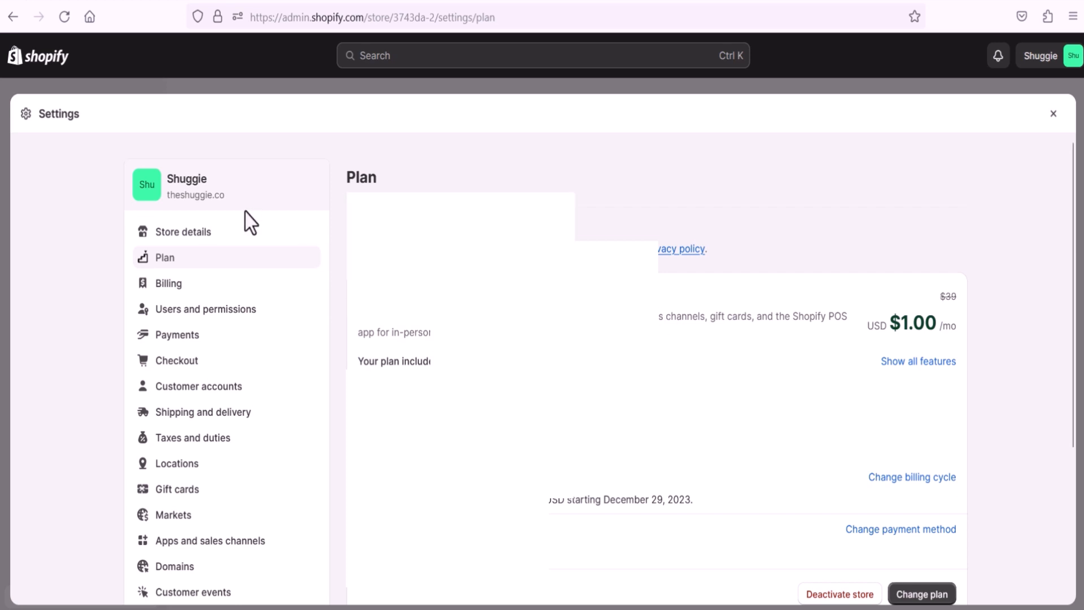
Step: Open the billing settings and review the billing currency, subscriptions, upcoming bills and recent bills
{"action": "left_click", "coordinate": [197, 288]}
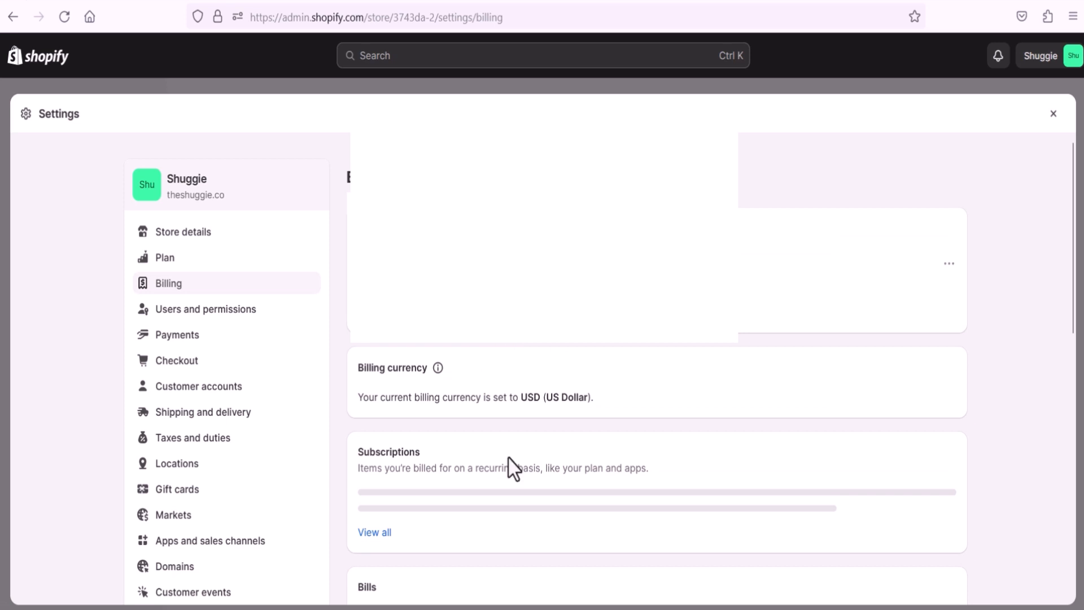
{"action": "scroll", "coordinate": [528, 428], "scroll_direction": "down", "scroll_amount": 2}
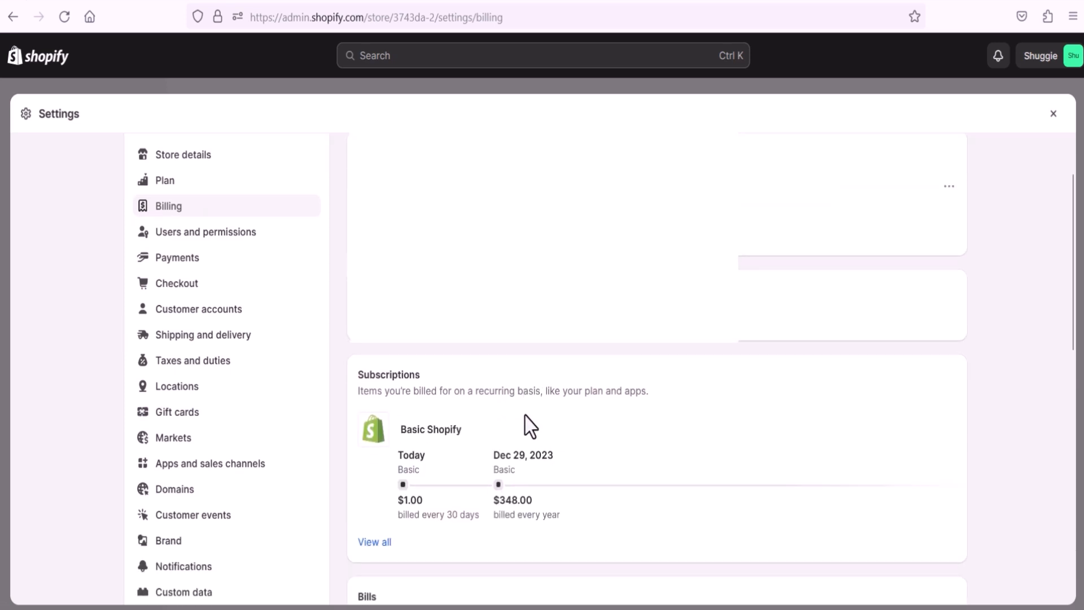
{"action": "scroll", "coordinate": [503, 517], "scroll_direction": "down", "scroll_amount": 4}
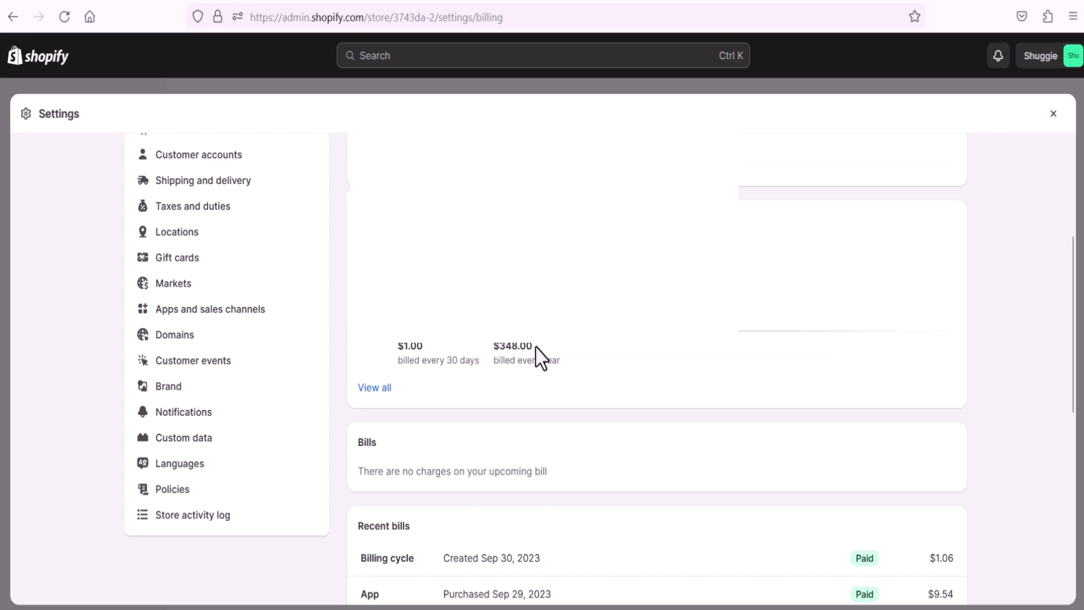
{"action": "scroll", "coordinate": [548, 452], "scroll_direction": "down", "scroll_amount": 4}
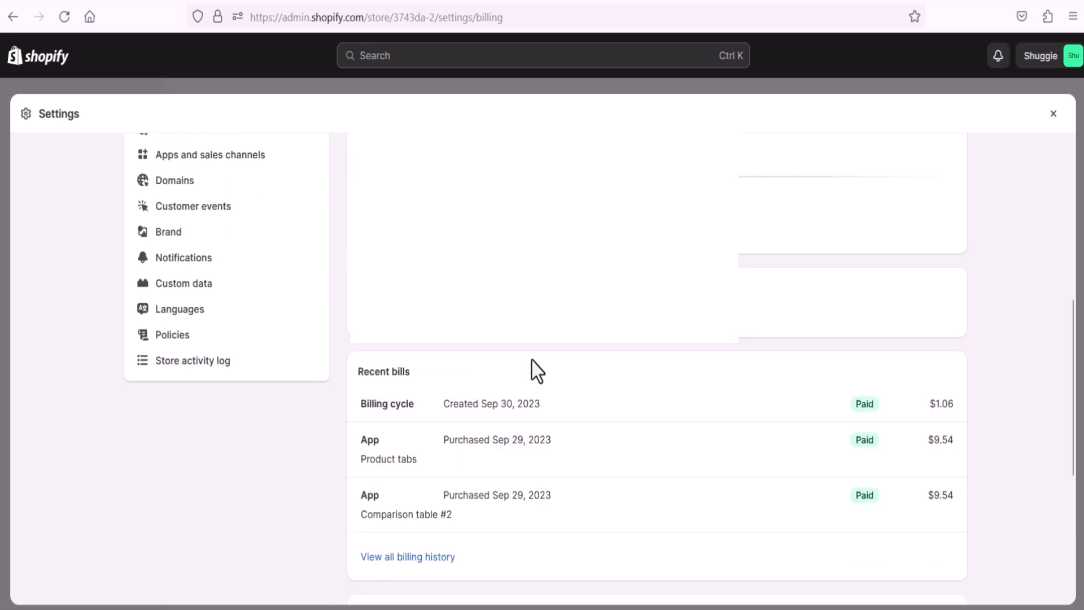
{"action": "scroll", "coordinate": [531, 446], "scroll_direction": "up", "scroll_amount": 1}
{"action": "scroll", "coordinate": [529, 441], "scroll_direction": "up", "scroll_amount": 6}
{"action": "scroll", "coordinate": [529, 424], "scroll_direction": "down", "scroll_amount": 7}
{"action": "scroll", "coordinate": [491, 497], "scroll_direction": "up", "scroll_amount": 6}
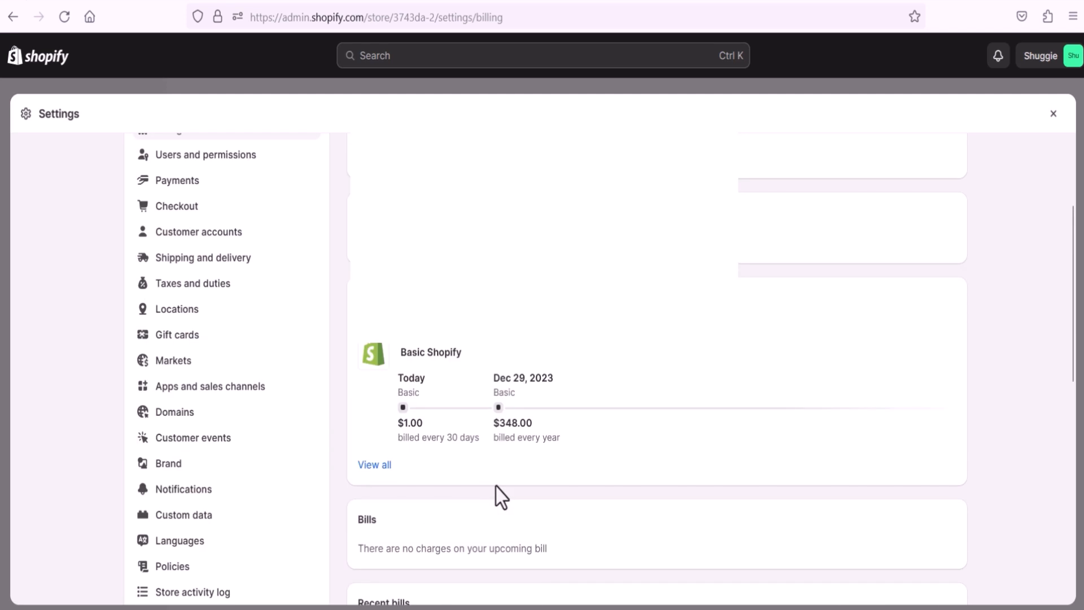
{"action": "scroll", "coordinate": [500, 496], "scroll_direction": "up", "scroll_amount": 1}
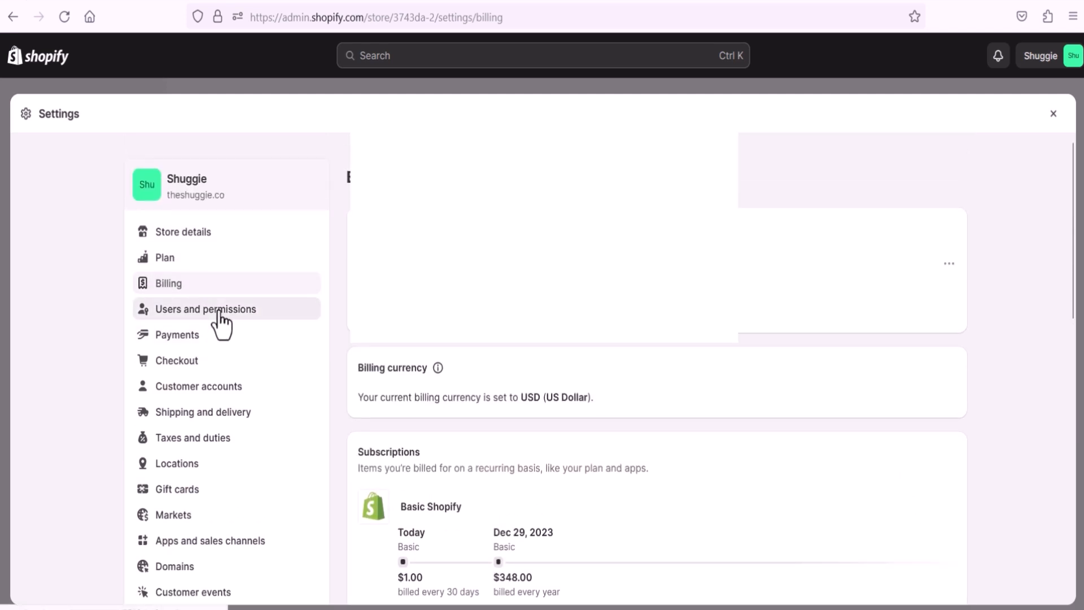
Step: Open the users and permissions settings and review the staff, collaborator and login service sections
{"action": "left_click", "coordinate": [220, 319]}
{"action": "scroll", "coordinate": [505, 361], "scroll_direction": "down", "scroll_amount": 3}
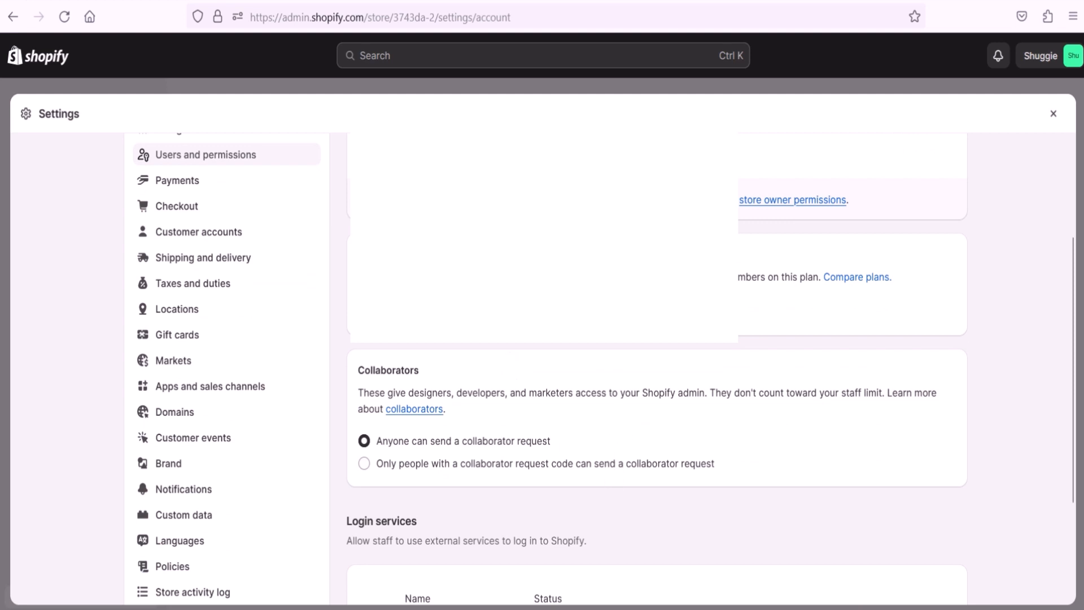
{"action": "scroll", "coordinate": [542, 366], "scroll_direction": "down", "scroll_amount": 2}
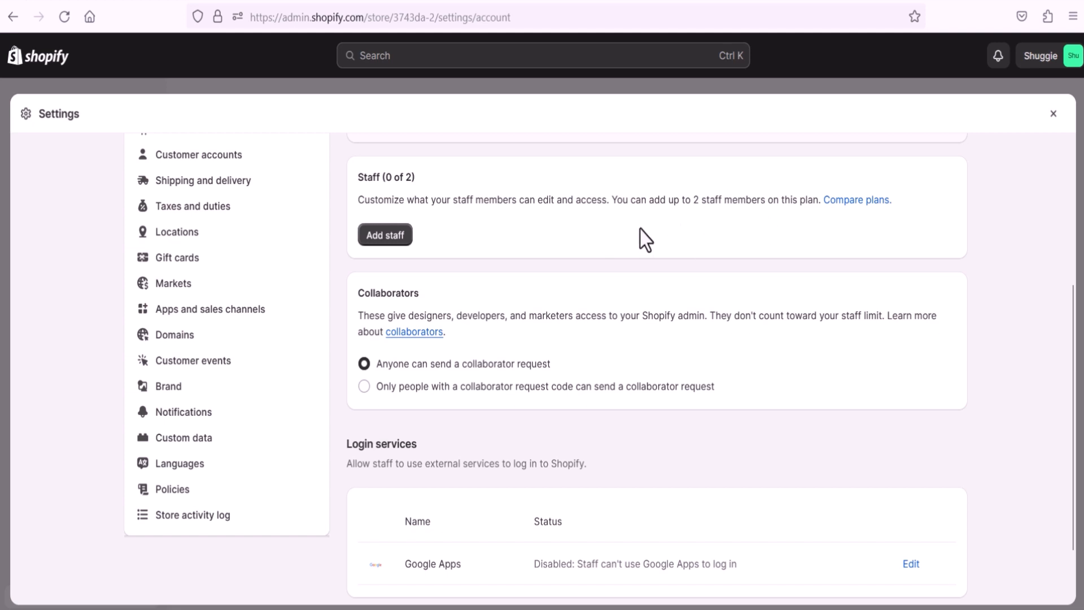
Step: Open the form for adding a staff member, review its personal details, store permissions and app permissions, and return without sending an invite
{"action": "left_click", "coordinate": [389, 236]}
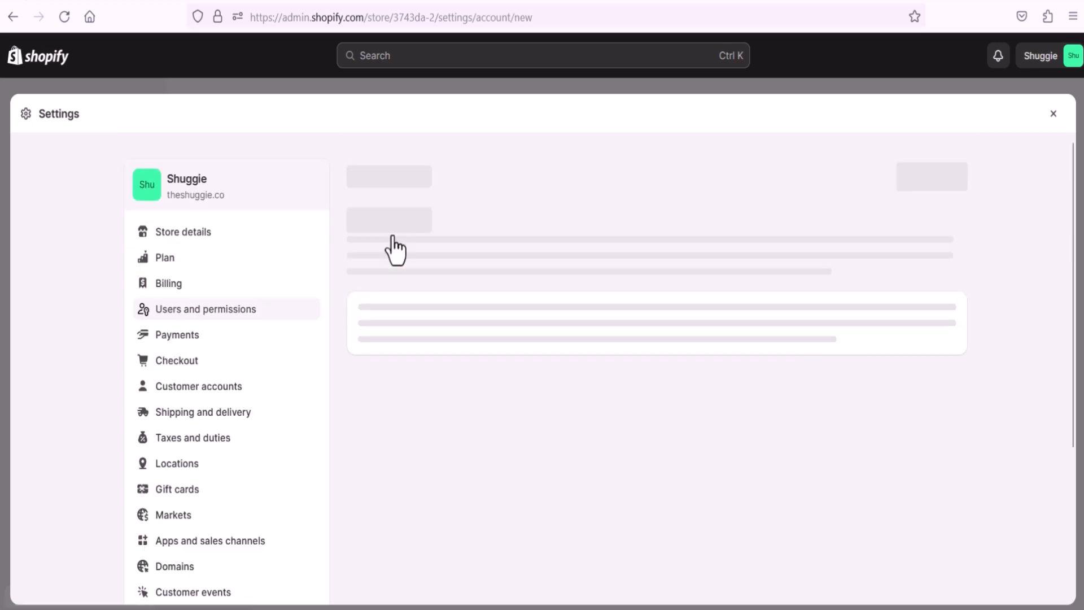
{"action": "scroll", "coordinate": [514, 330], "scroll_direction": "down", "scroll_amount": 3}
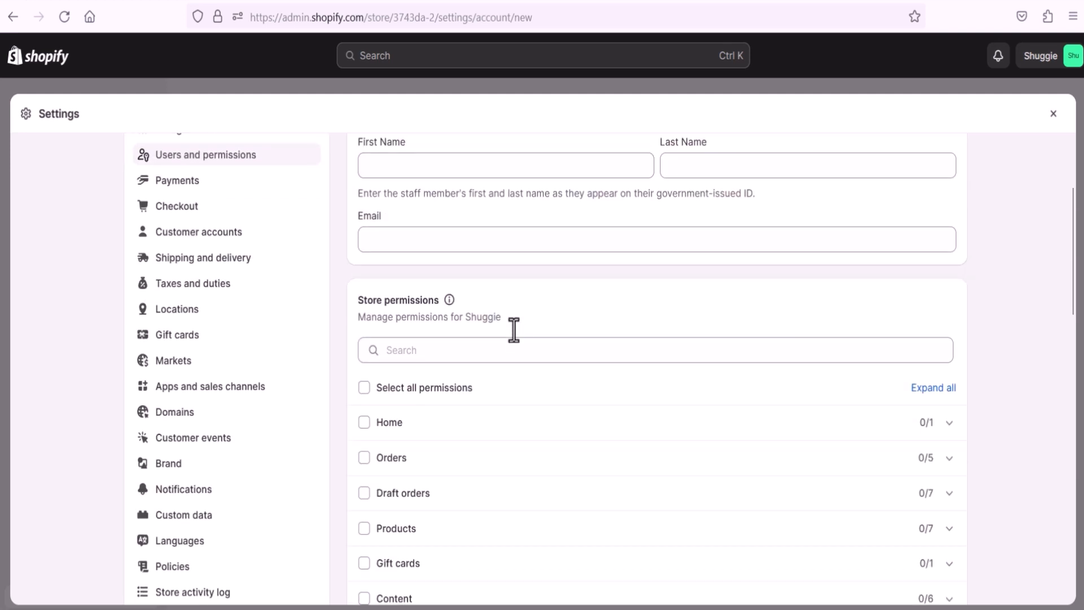
{"action": "scroll", "coordinate": [643, 280], "scroll_direction": "down", "scroll_amount": 1}
{"action": "scroll", "coordinate": [551, 312], "scroll_direction": "down", "scroll_amount": 2}
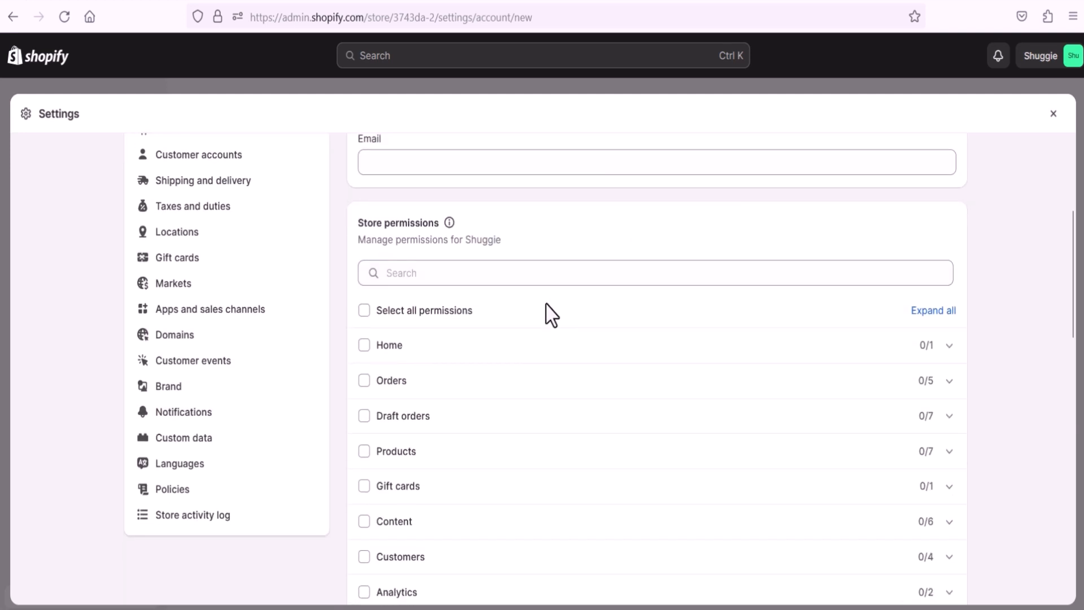
{"action": "scroll", "coordinate": [522, 283], "scroll_direction": "down", "scroll_amount": 3}
{"action": "scroll", "coordinate": [474, 373], "scroll_direction": "down", "scroll_amount": 3}
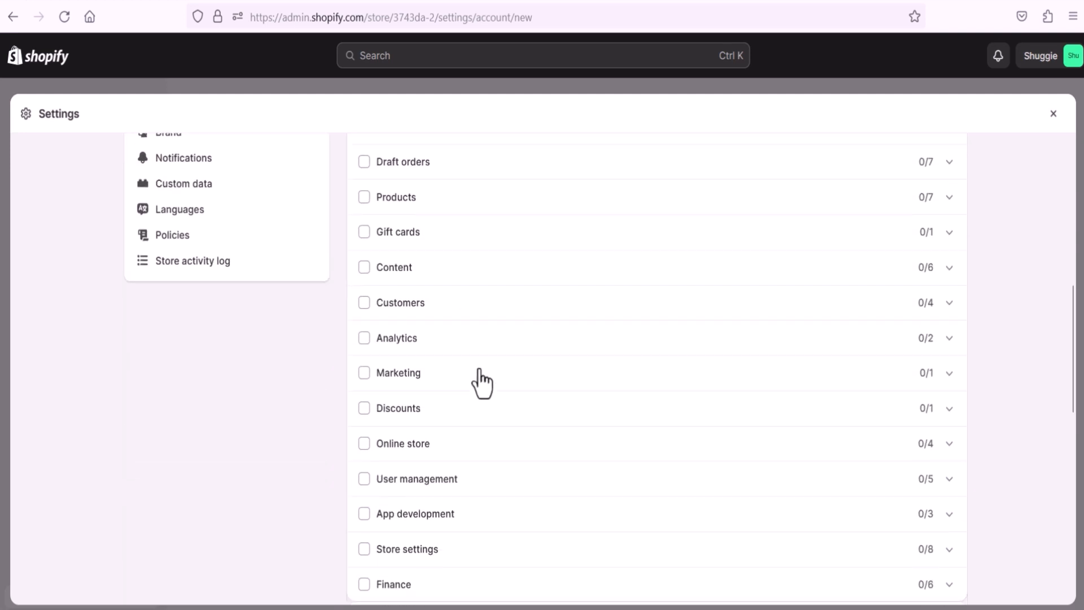
{"action": "scroll", "coordinate": [484, 401], "scroll_direction": "down", "scroll_amount": 4}
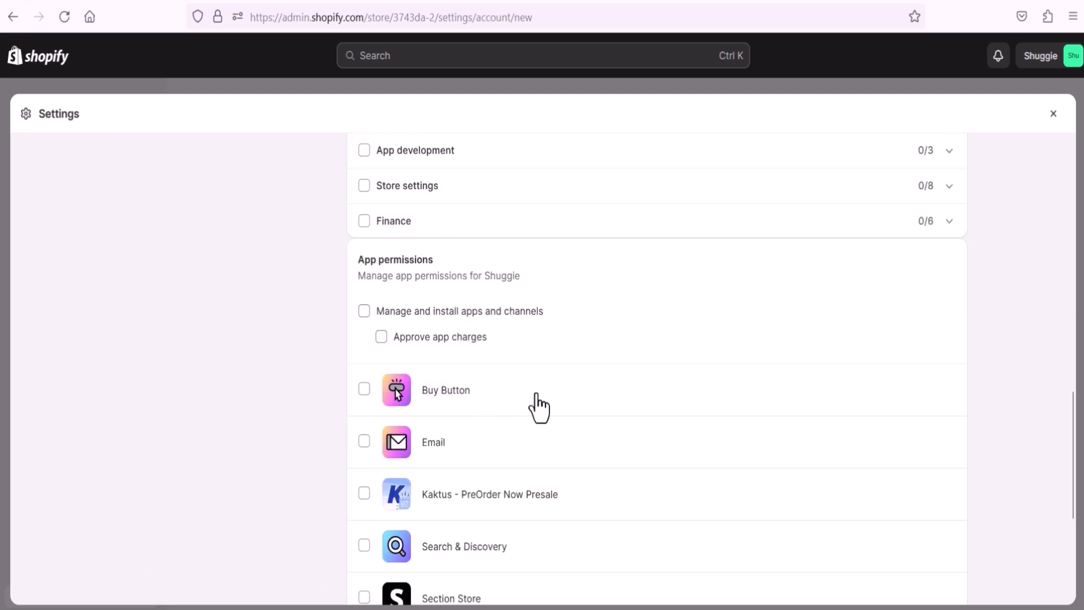
{"action": "scroll", "coordinate": [595, 412], "scroll_direction": "up", "scroll_amount": 7}
{"action": "scroll", "coordinate": [602, 420], "scroll_direction": "up", "scroll_amount": 8}
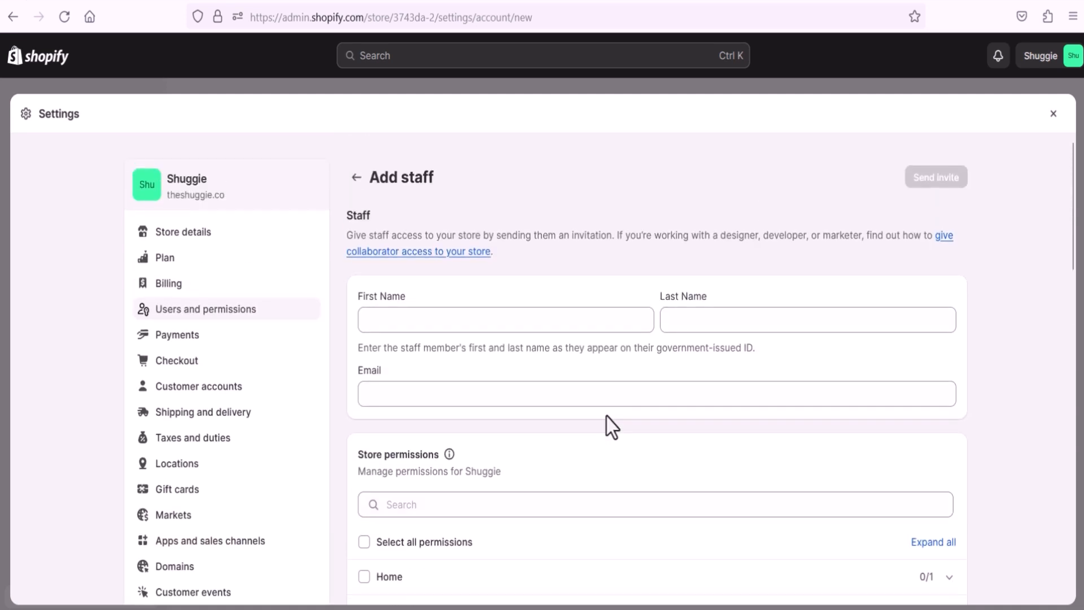
{"action": "left_click", "coordinate": [357, 177]}
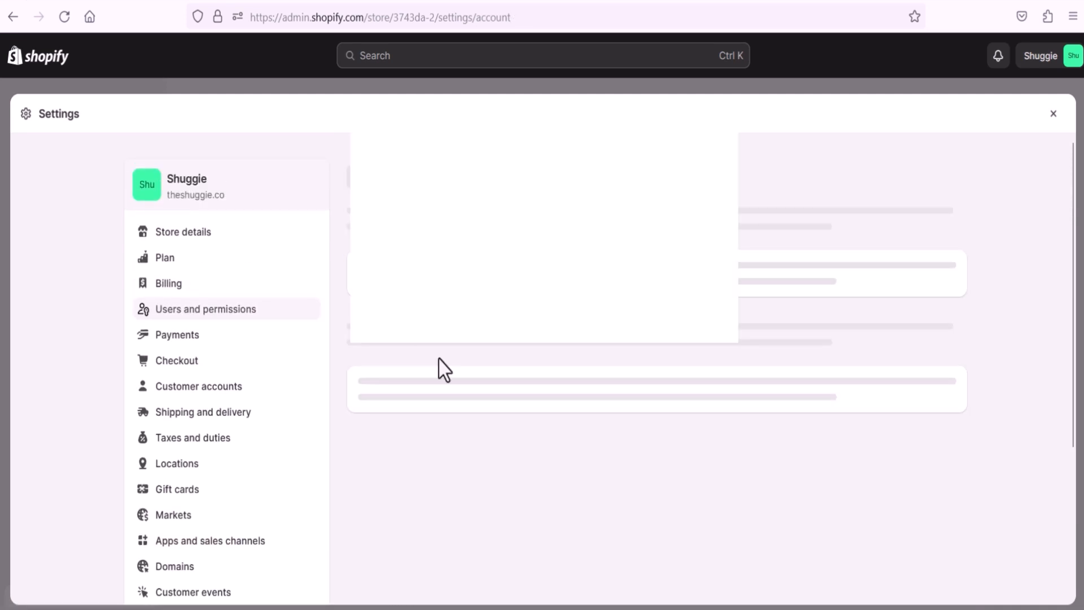
Step: Review the collaborator request options and the login services in the users and permissions settings
{"action": "scroll", "coordinate": [599, 391], "scroll_direction": "down", "scroll_amount": 2}
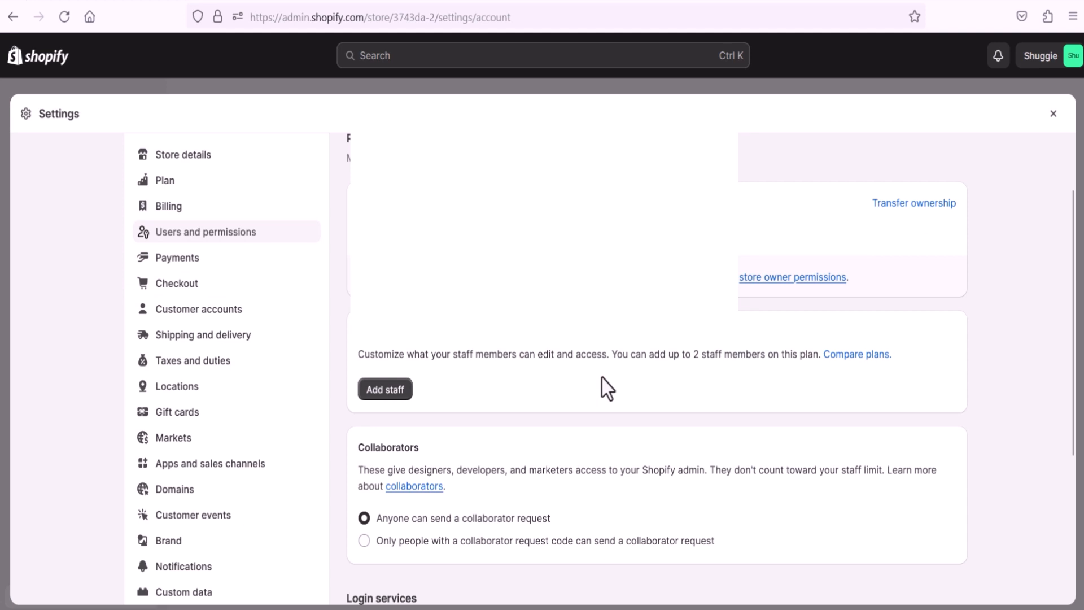
{"action": "scroll", "coordinate": [593, 416], "scroll_direction": "down", "scroll_amount": 2}
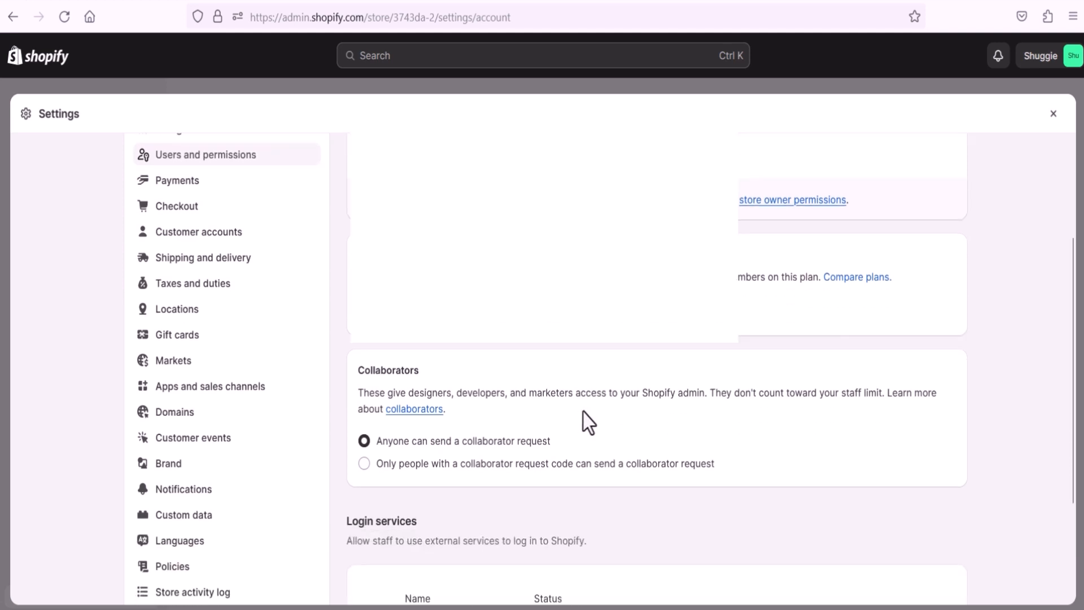
{"action": "scroll", "coordinate": [576, 394], "scroll_direction": "down", "scroll_amount": 2}
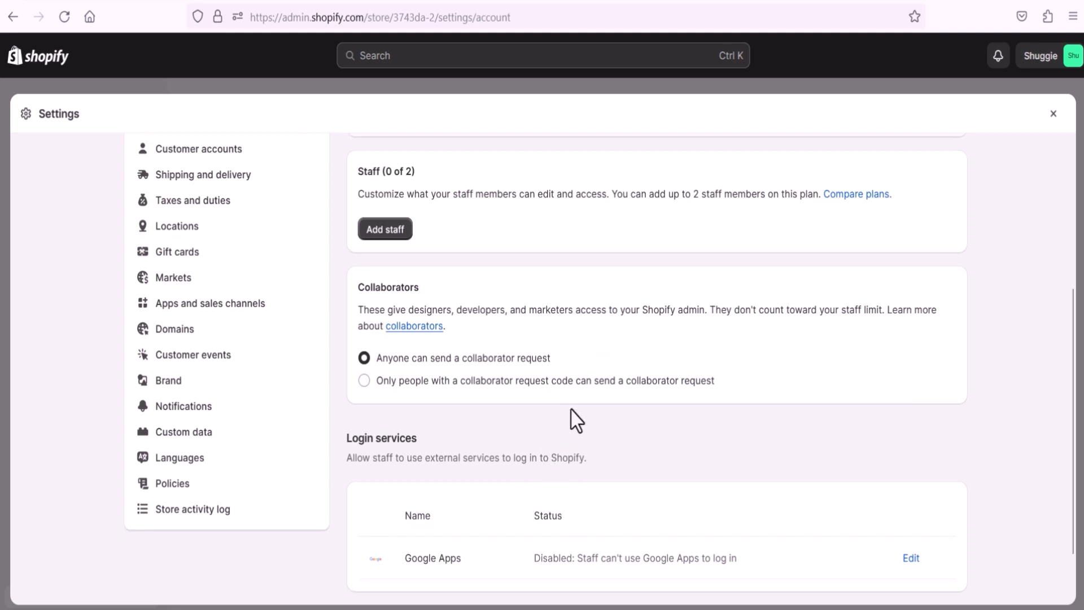
{"action": "scroll", "coordinate": [571, 419], "scroll_direction": "down", "scroll_amount": 2}
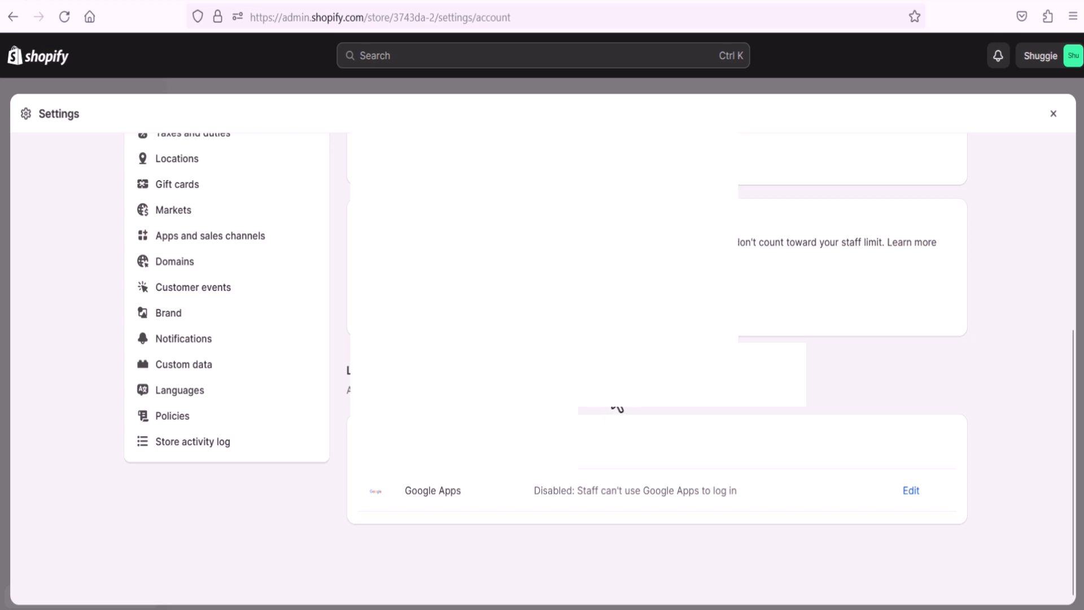
{"action": "scroll", "coordinate": [623, 405], "scroll_direction": "up", "scroll_amount": 4}
{"action": "scroll", "coordinate": [600, 369], "scroll_direction": "down", "scroll_amount": 3}
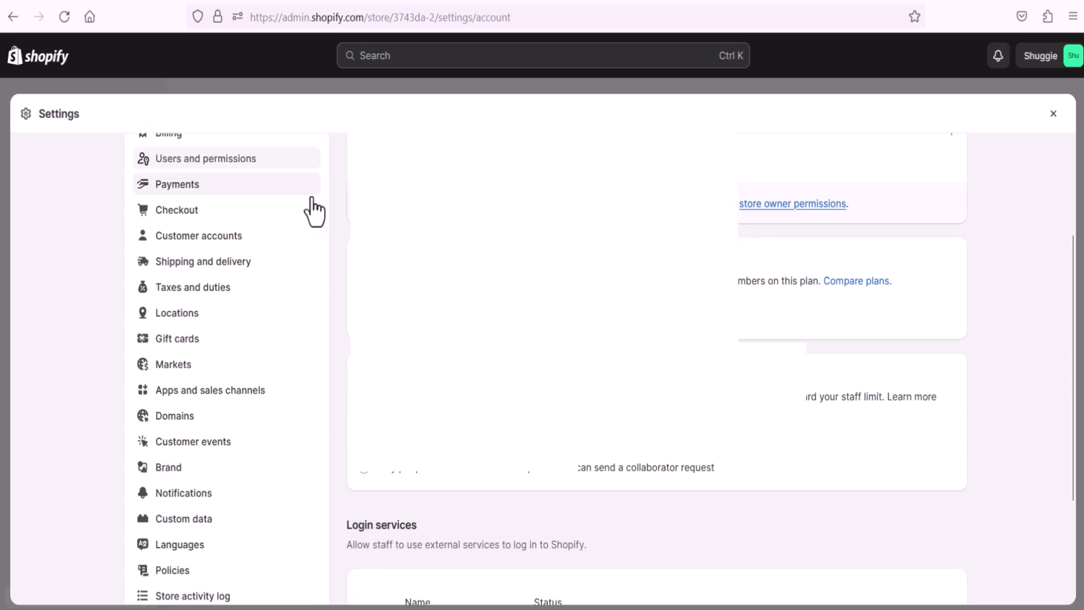
Step: Open the payments settings and review the payouts, additional and manual payment methods, and payment capture method
{"action": "left_click", "coordinate": [213, 187]}
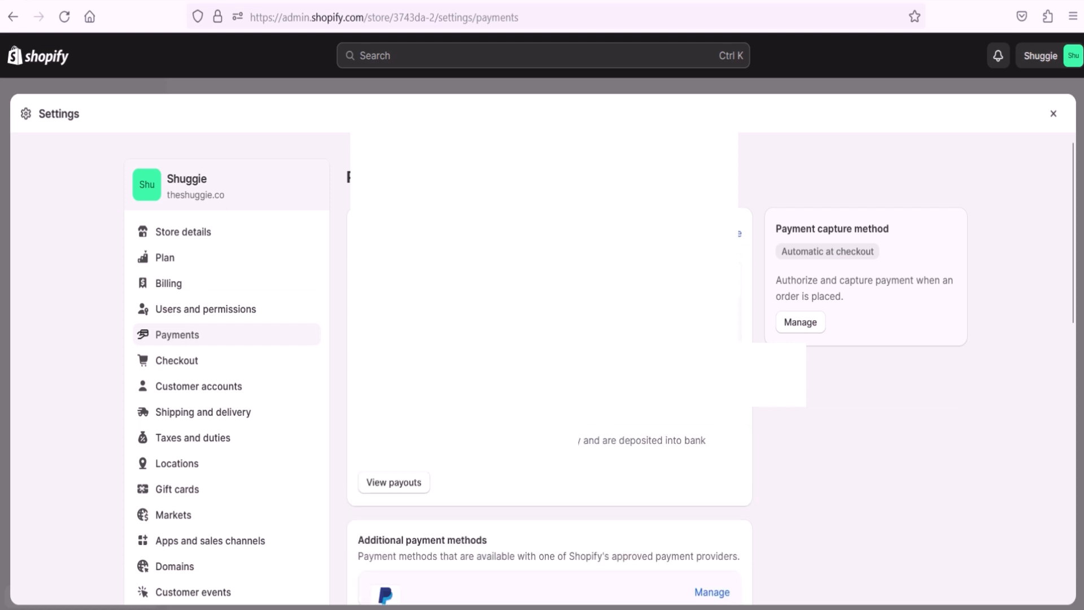
{"action": "scroll", "coordinate": [542, 367], "scroll_direction": "down", "scroll_amount": 3}
{"action": "scroll", "coordinate": [542, 367], "scroll_direction": "up", "scroll_amount": 3}
{"action": "scroll", "coordinate": [611, 410], "scroll_direction": "down", "scroll_amount": 5}
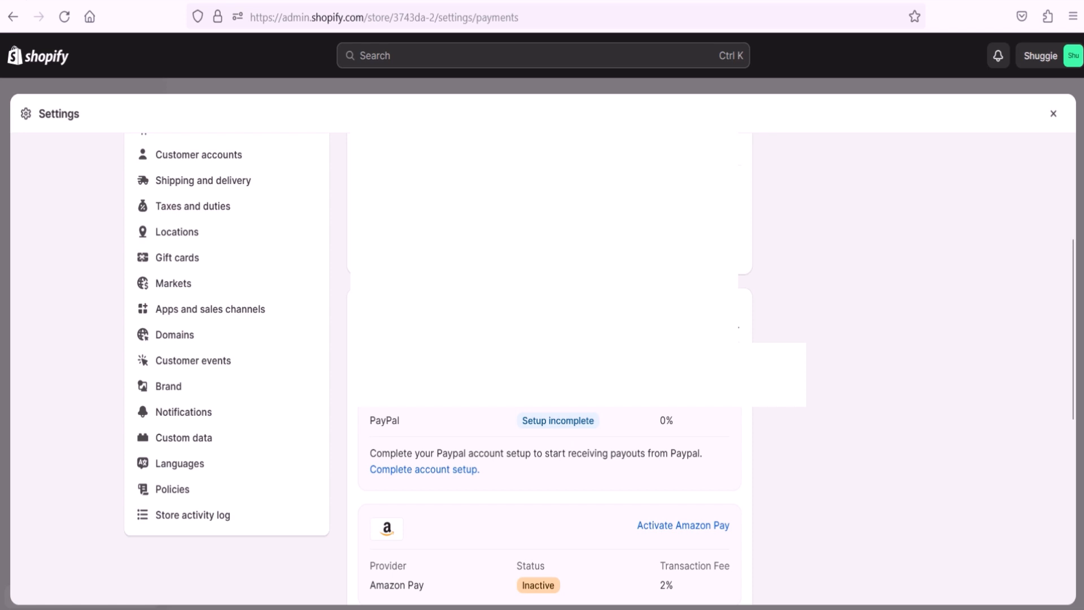
{"action": "scroll", "coordinate": [542, 367], "scroll_direction": "down", "scroll_amount": 2}
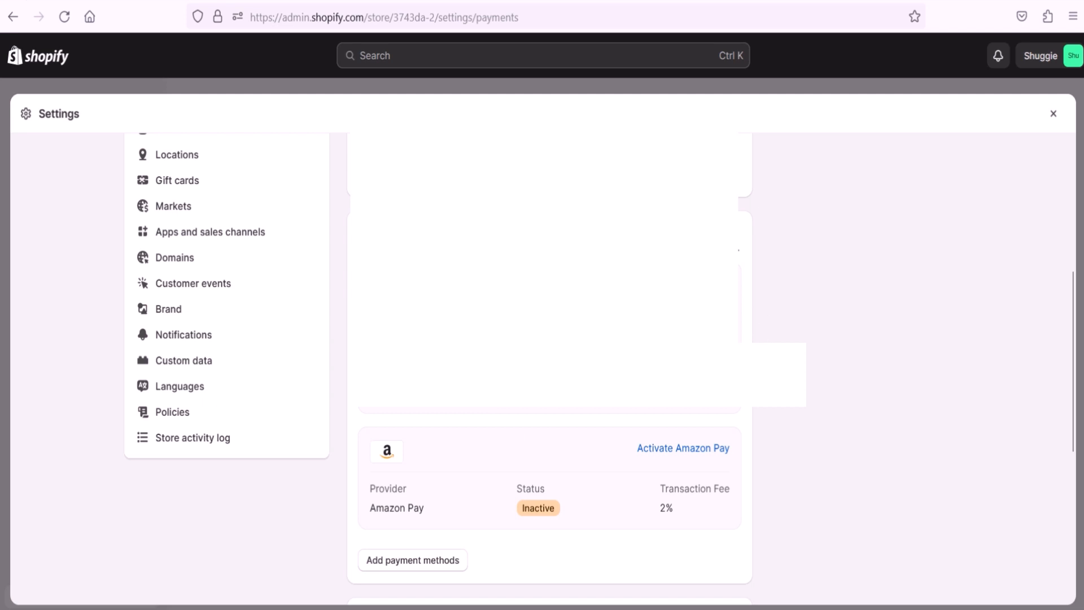
{"action": "scroll", "coordinate": [750, 537], "scroll_direction": "down", "scroll_amount": 1}
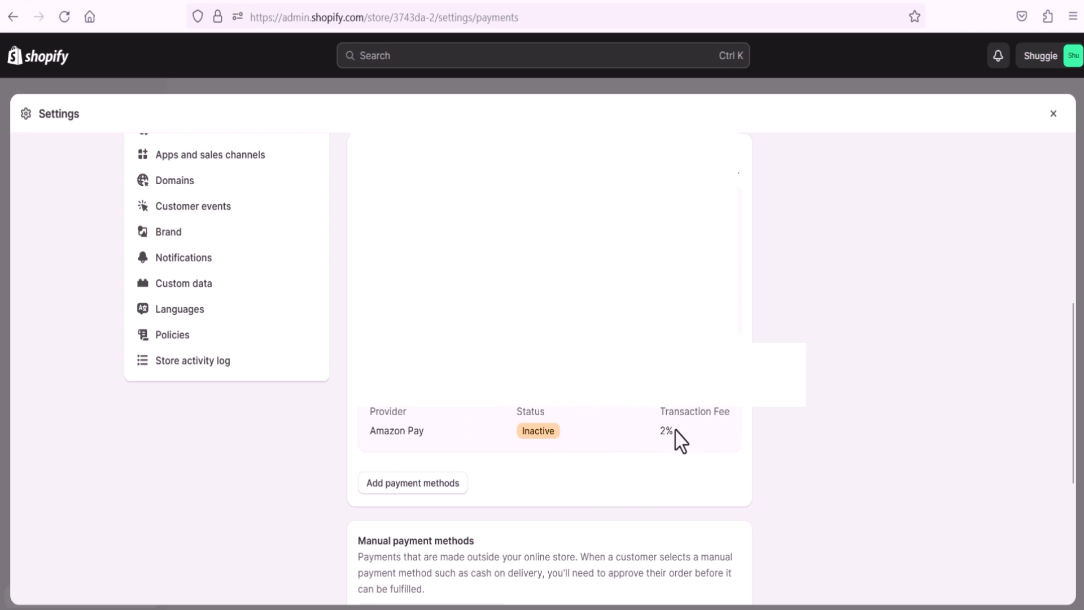
{"action": "scroll", "coordinate": [683, 429], "scroll_direction": "down", "scroll_amount": 5}
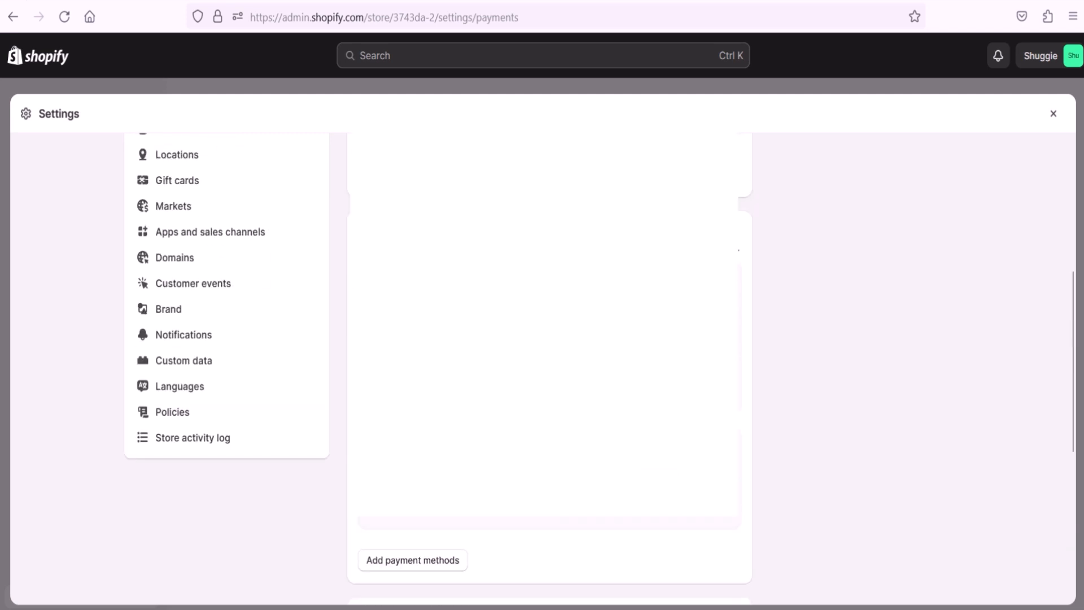
{"action": "scroll", "coordinate": [438, 363], "scroll_direction": "up", "scroll_amount": 2}
{"action": "scroll", "coordinate": [438, 363], "scroll_direction": "up", "scroll_amount": 4}
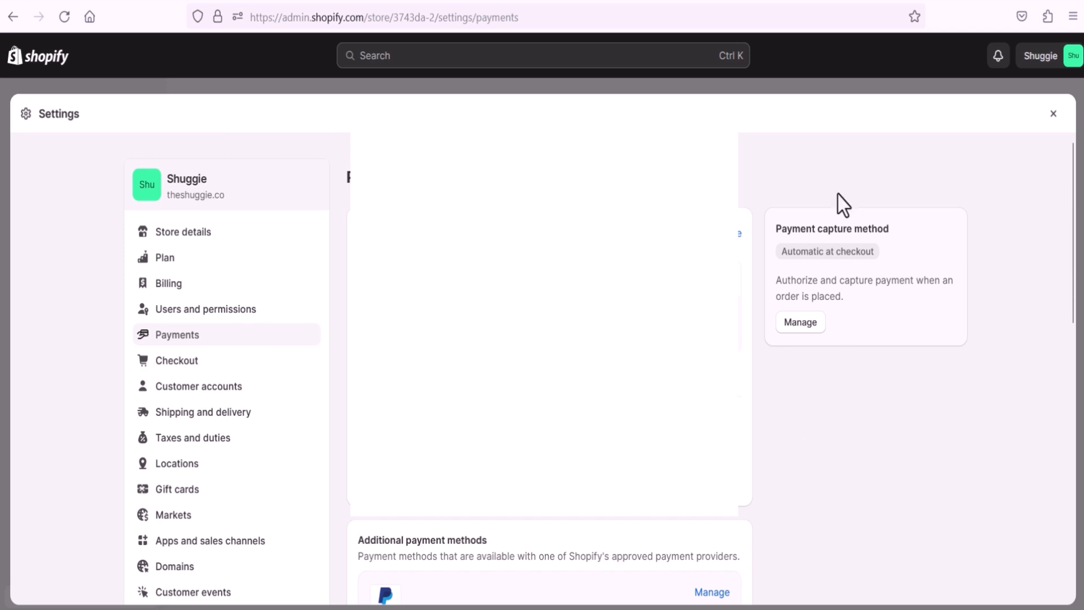
Step: In the checkout settings, set the customer contact method to Email and save the change
{"action": "left_click", "coordinate": [179, 364]}
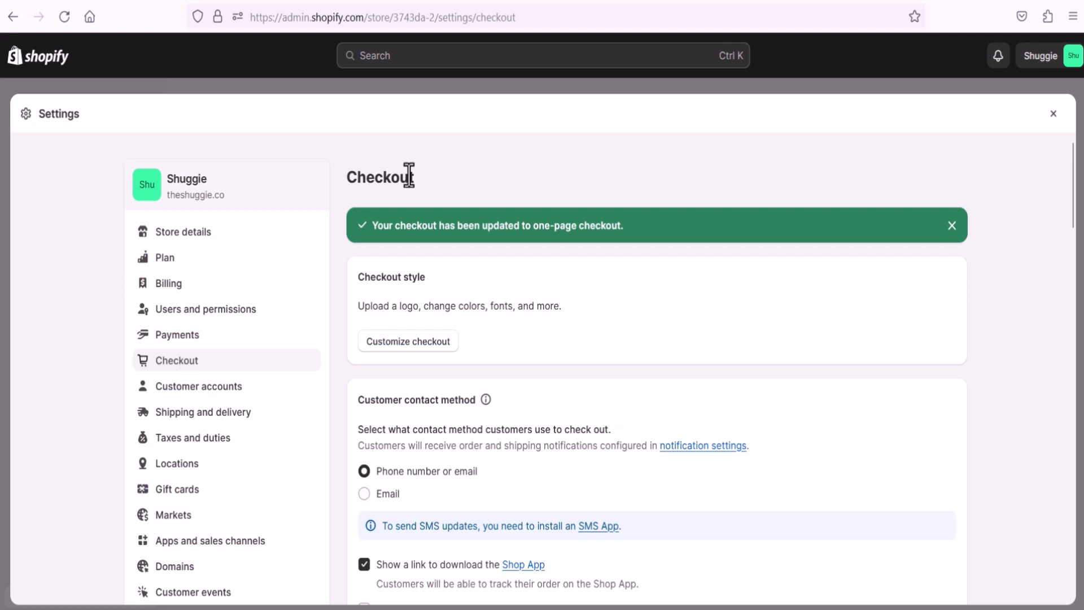
{"action": "scroll", "coordinate": [459, 197], "scroll_direction": "down", "scroll_amount": 2}
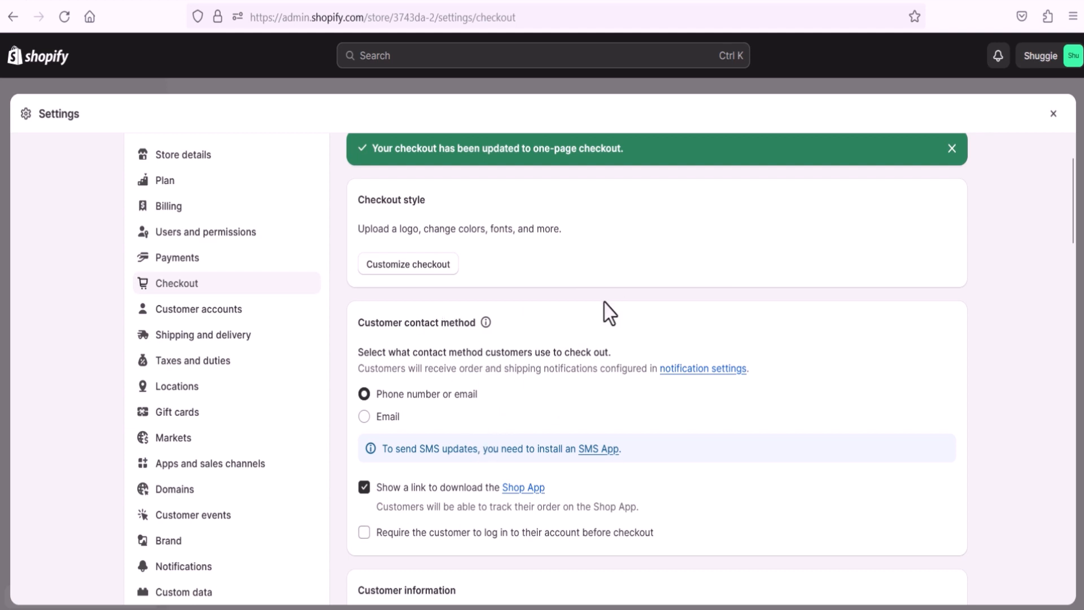
{"action": "scroll", "coordinate": [732, 295], "scroll_direction": "down", "scroll_amount": 1}
{"action": "scroll", "coordinate": [732, 295], "scroll_direction": "down", "scroll_amount": 2}
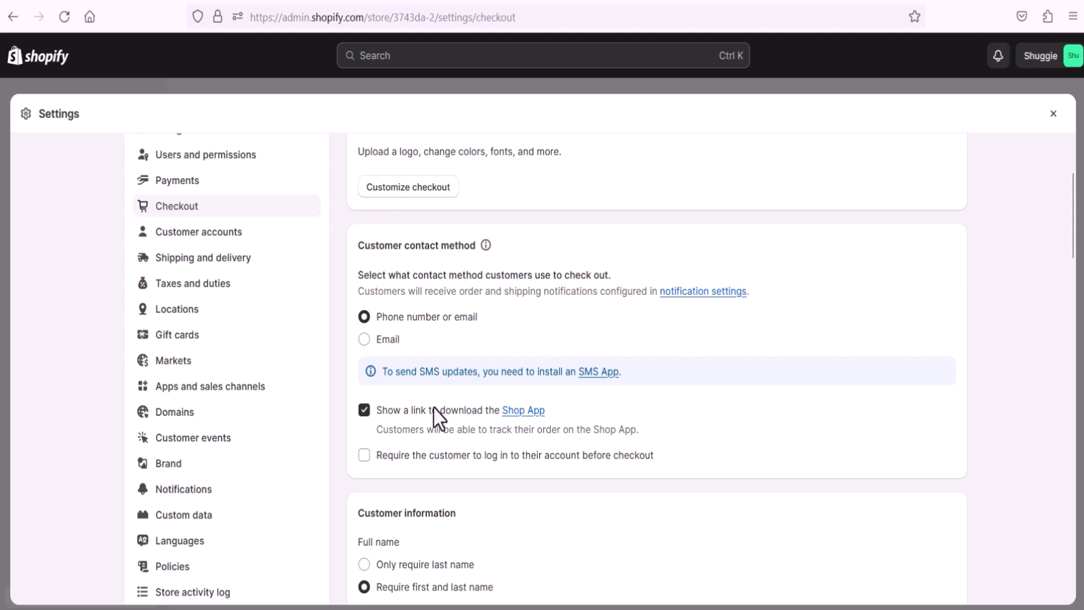
{"action": "left_click", "coordinate": [381, 342]}
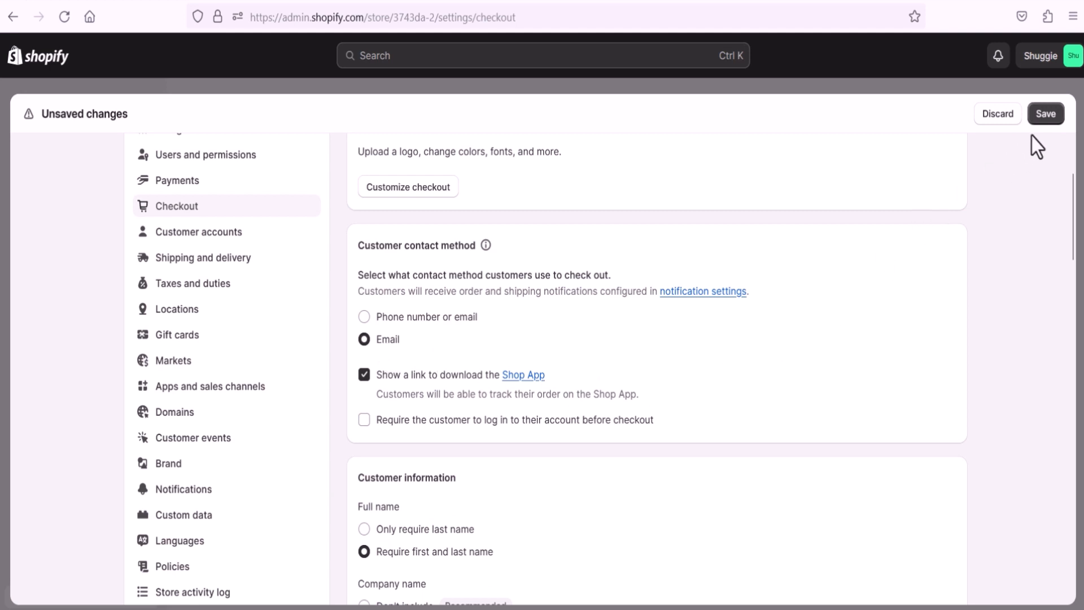
{"action": "left_click", "coordinate": [1046, 115]}
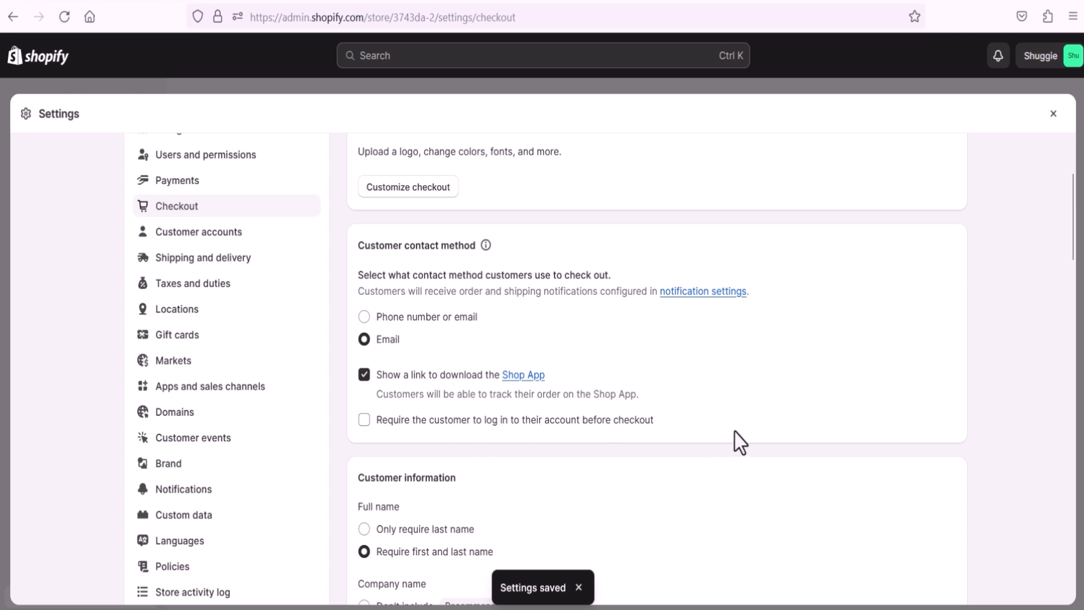
Step: Review the checkout's customer information requirements and the email and SMS marketing options
{"action": "scroll", "coordinate": [737, 424], "scroll_direction": "down", "scroll_amount": 2}
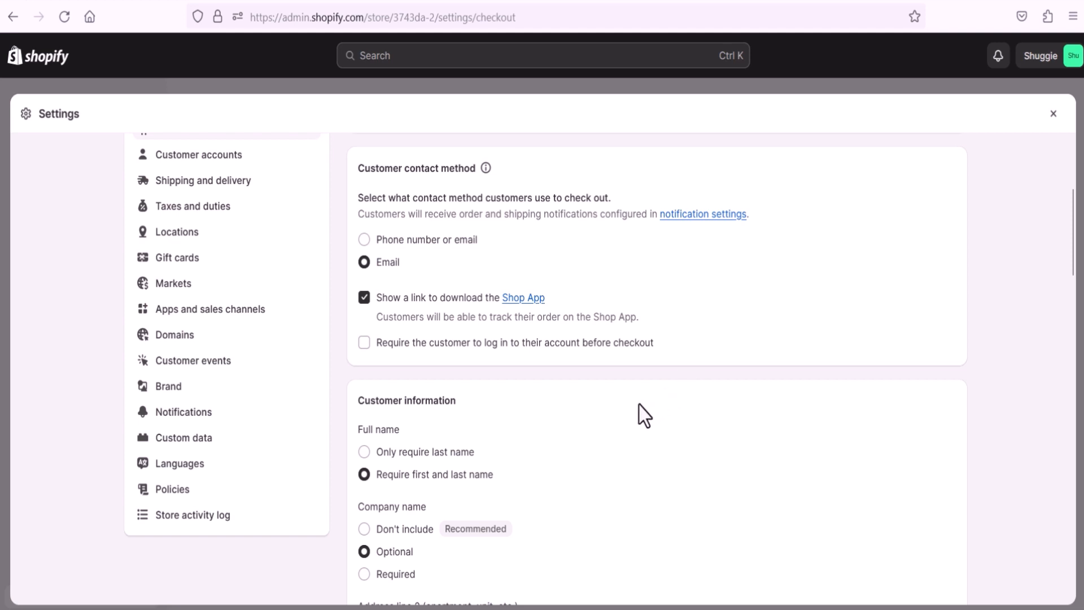
{"action": "scroll", "coordinate": [638, 423], "scroll_direction": "down", "scroll_amount": 2}
{"action": "scroll", "coordinate": [632, 438], "scroll_direction": "down", "scroll_amount": 2}
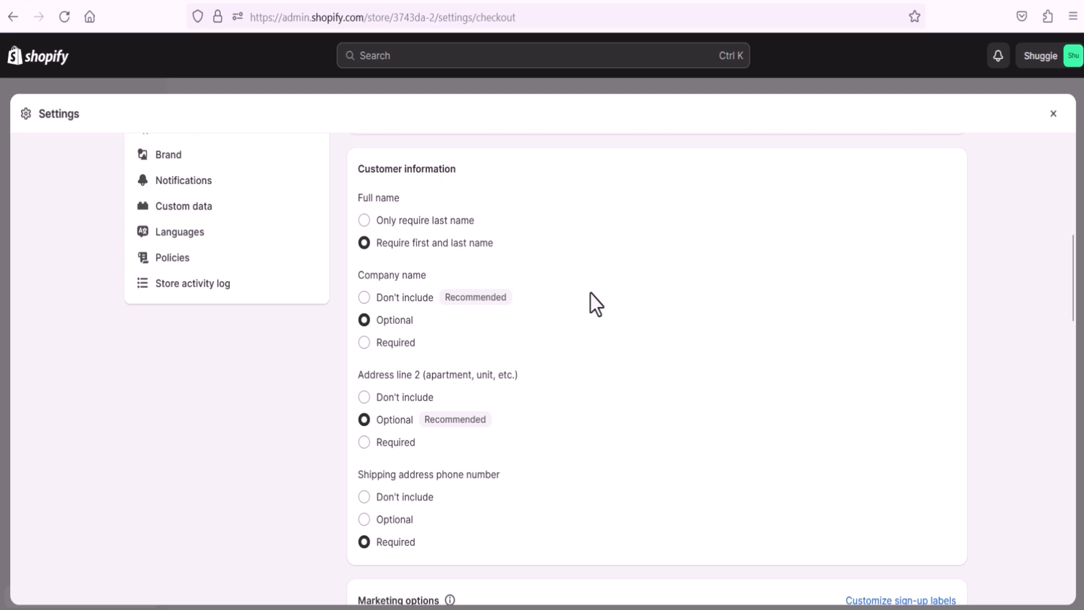
{"action": "scroll", "coordinate": [593, 303], "scroll_direction": "down", "scroll_amount": 2}
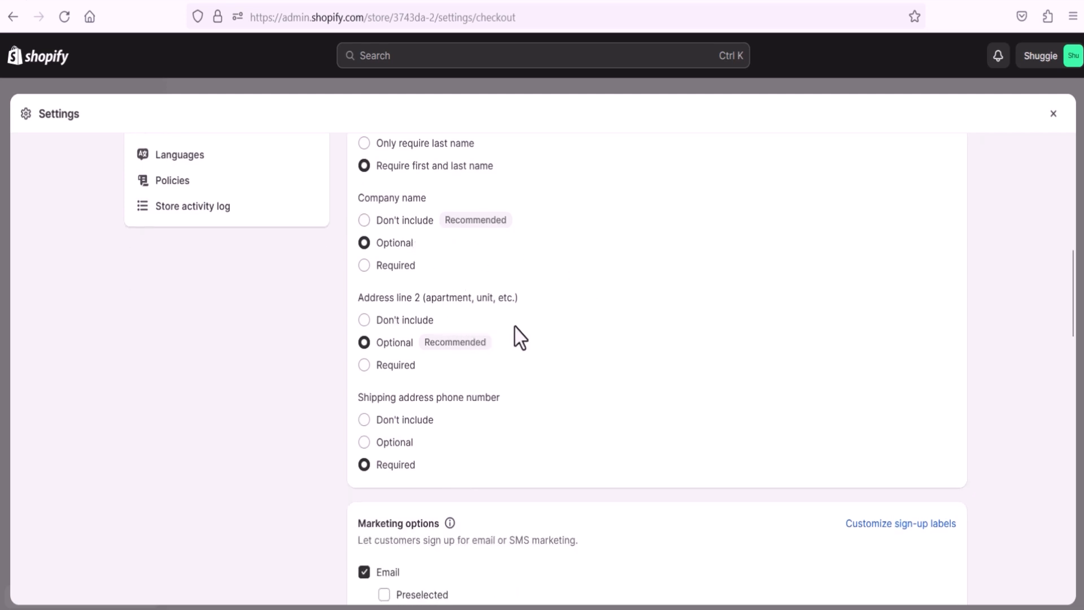
{"action": "scroll", "coordinate": [454, 388], "scroll_direction": "down", "scroll_amount": 2}
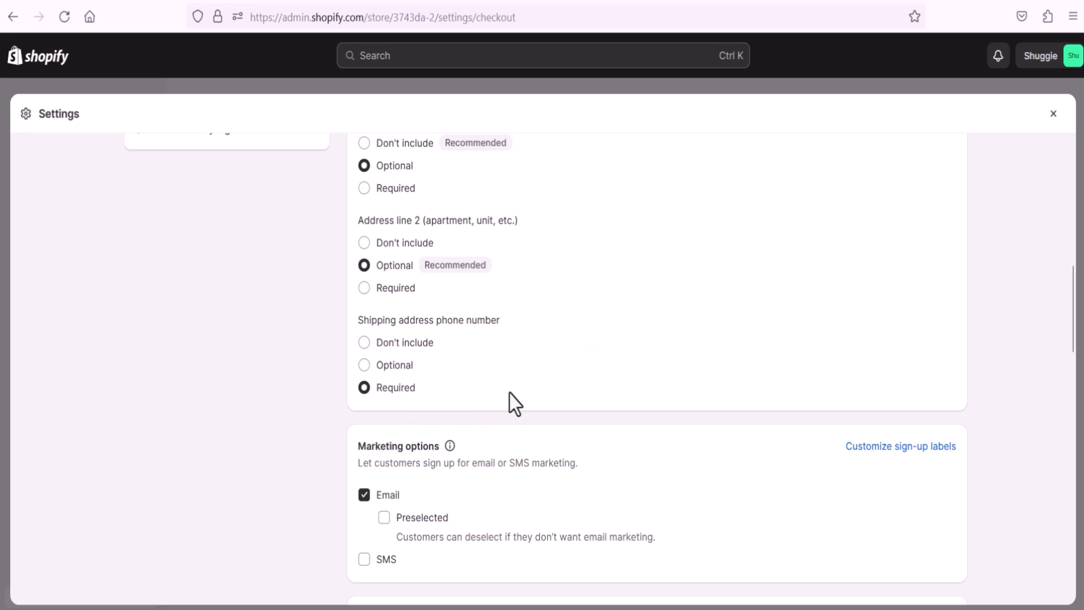
{"action": "scroll", "coordinate": [519, 394], "scroll_direction": "down", "scroll_amount": 2}
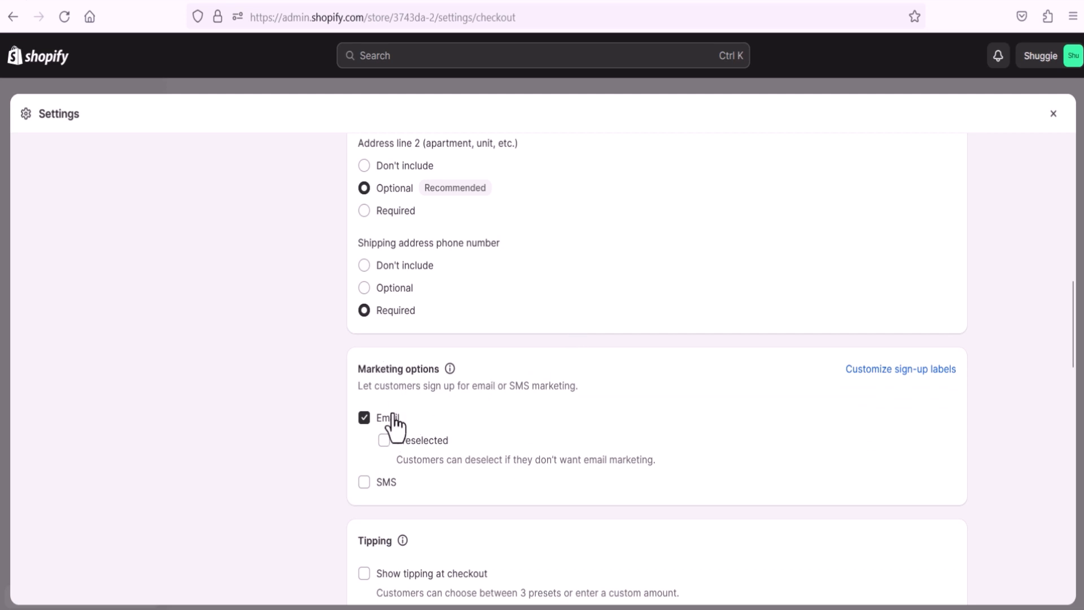
{"action": "scroll", "coordinate": [393, 432], "scroll_direction": "down", "scroll_amount": 2}
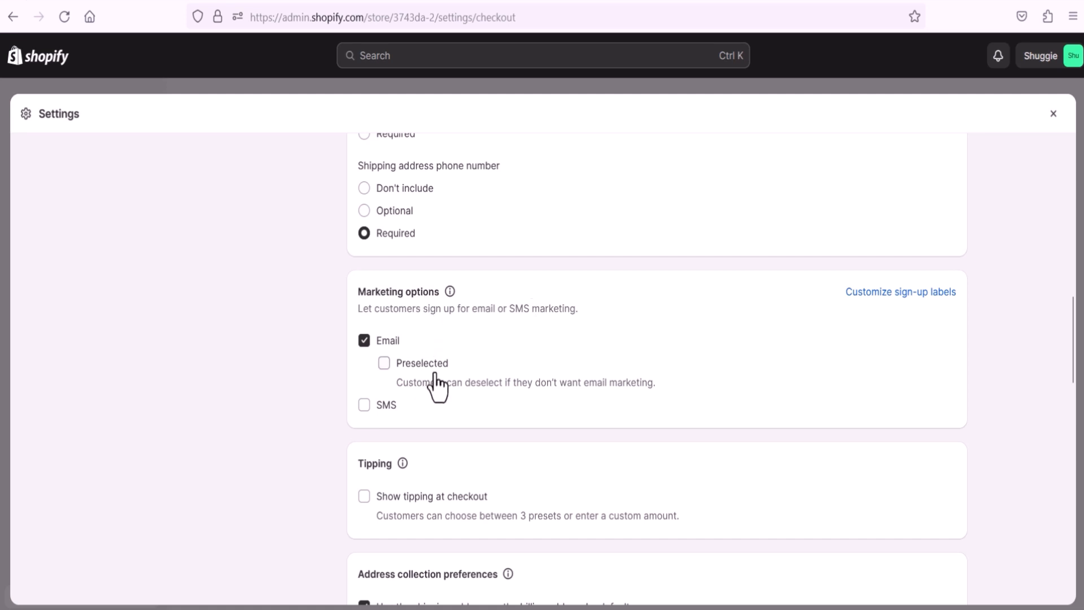
{"action": "scroll", "coordinate": [519, 395], "scroll_direction": "down", "scroll_amount": 1}
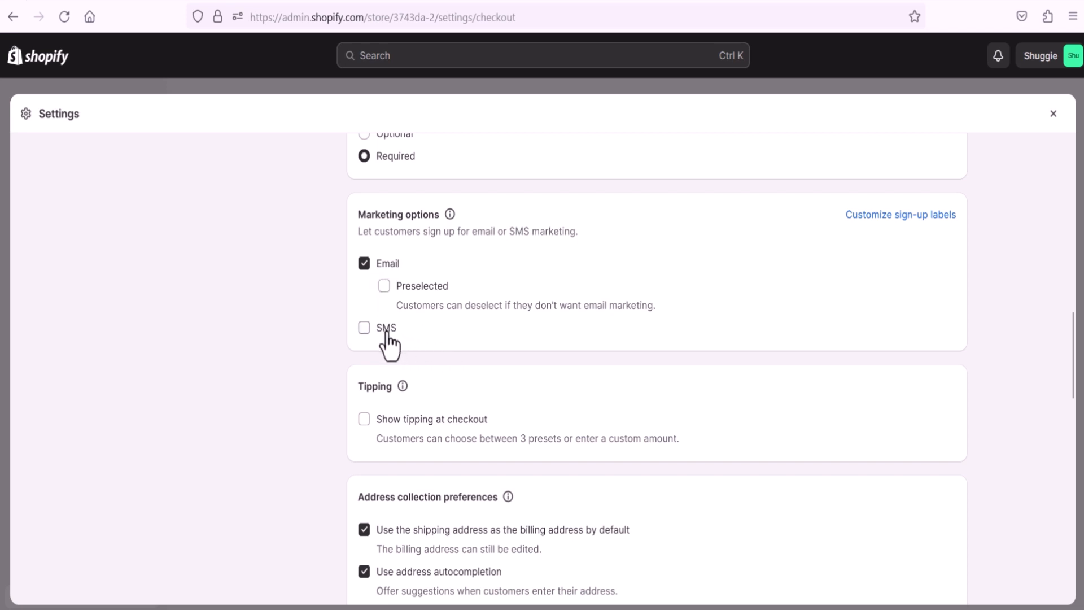
{"action": "scroll", "coordinate": [421, 362], "scroll_direction": "down", "scroll_amount": 1}
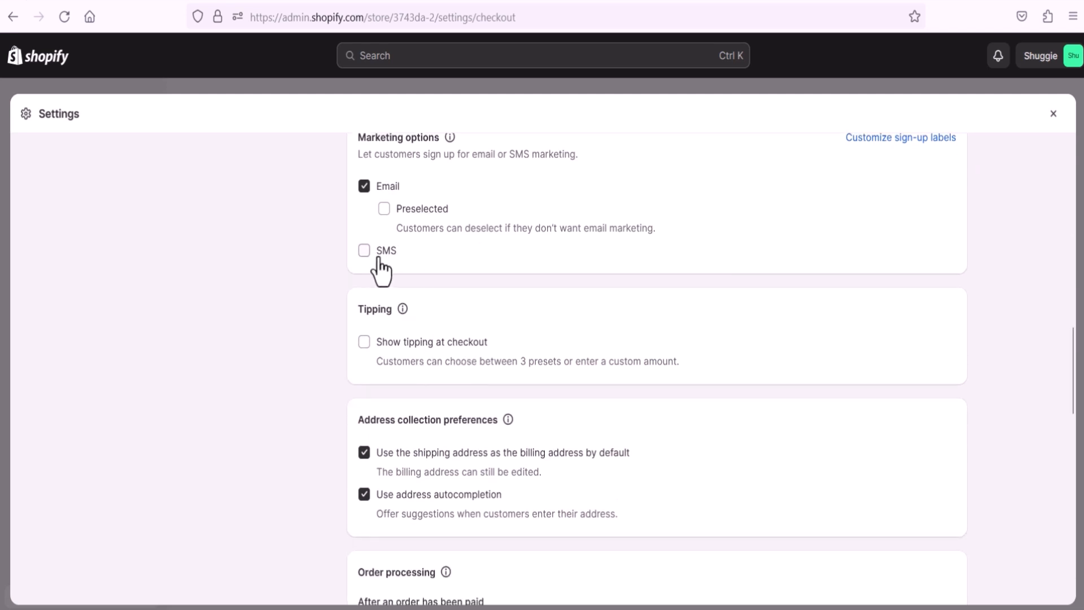
Step: Review the checkout's tipping, address collection, order processing and abandoned checkout email settings
{"action": "scroll", "coordinate": [482, 316], "scroll_direction": "down", "scroll_amount": 1}
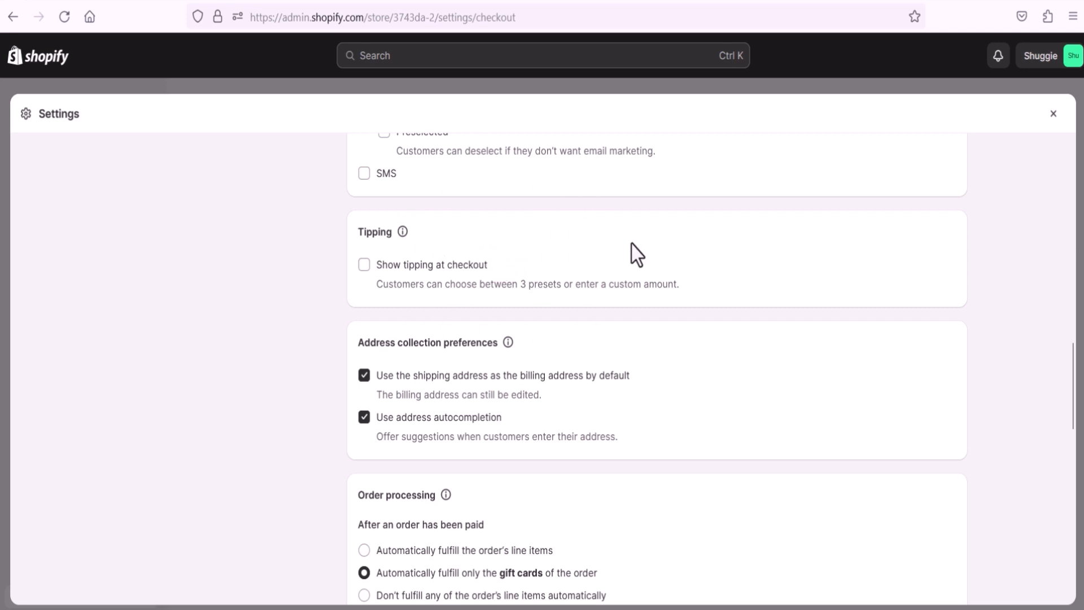
{"action": "scroll", "coordinate": [630, 306], "scroll_direction": "down", "scroll_amount": 3}
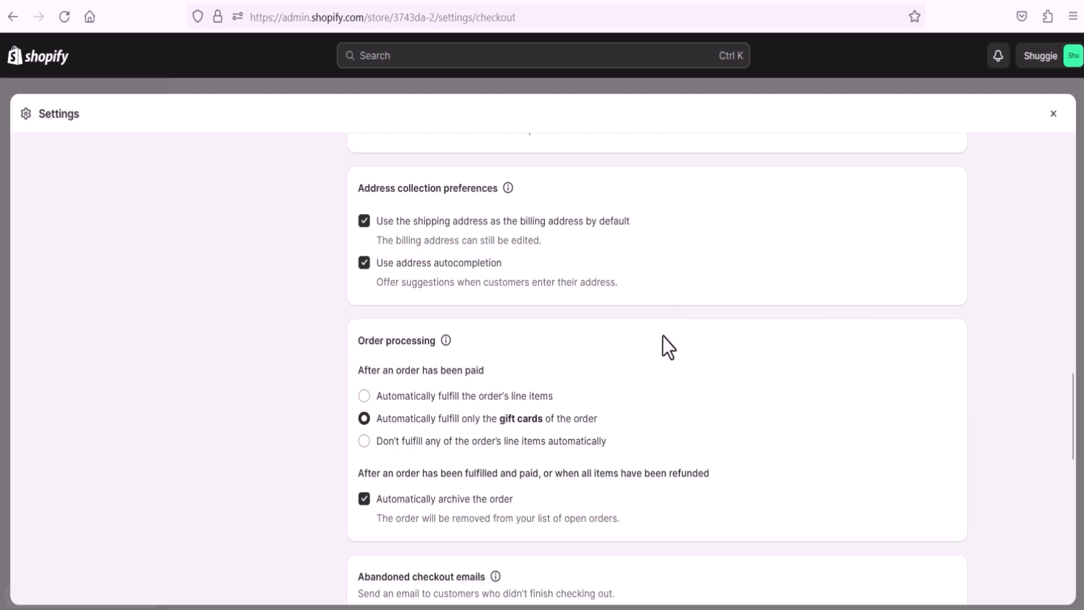
{"action": "scroll", "coordinate": [674, 344], "scroll_direction": "down", "scroll_amount": 2}
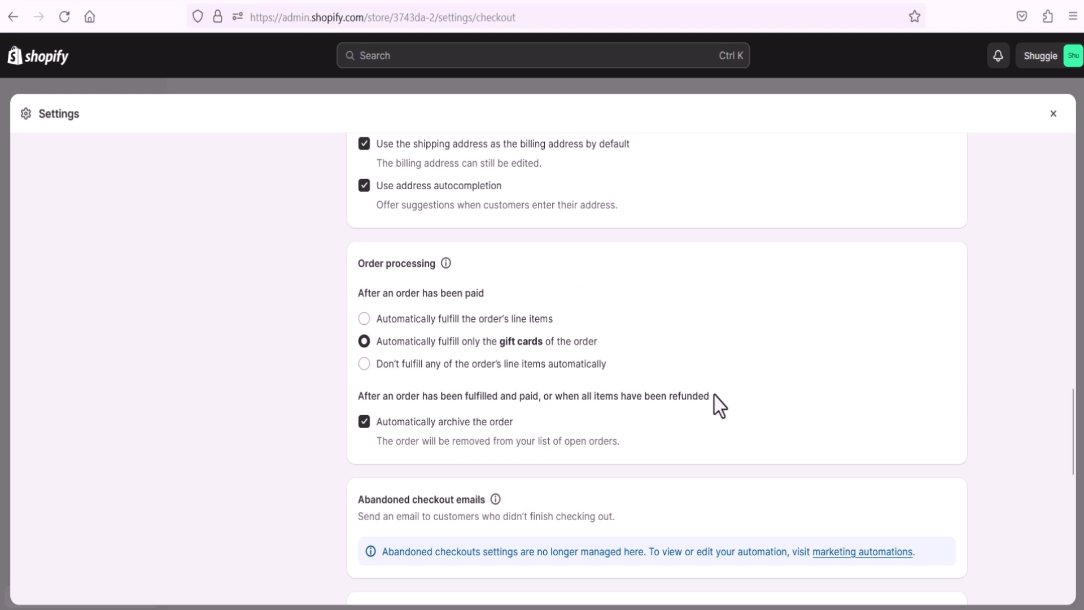
{"action": "scroll", "coordinate": [621, 440], "scroll_direction": "down", "scroll_amount": 1}
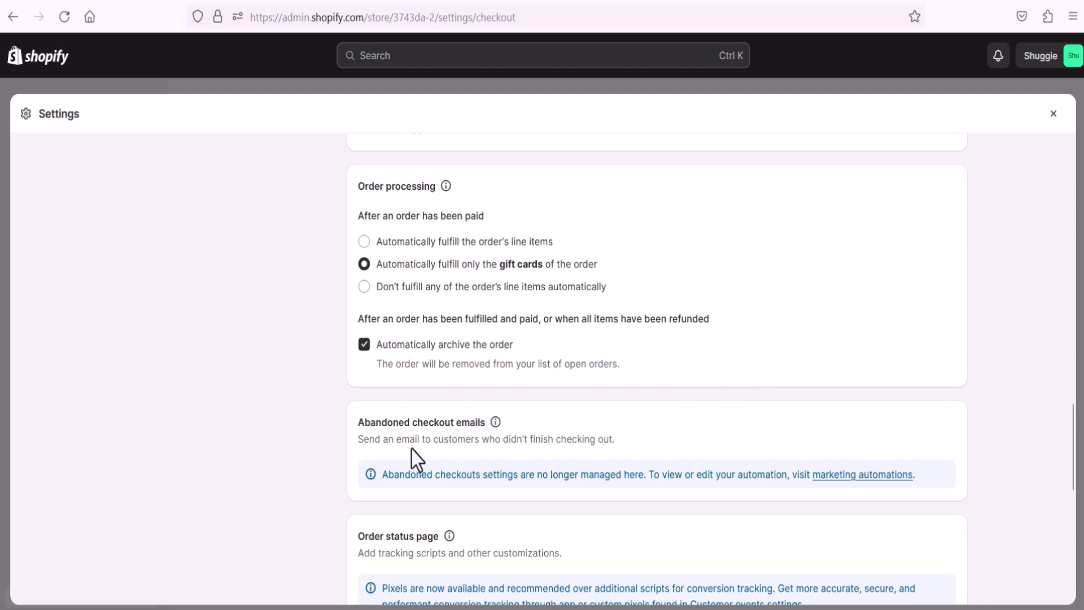
Step: Review the checkout's order status page, additional scripts, checkout language and checkout rules settings
{"action": "scroll", "coordinate": [492, 333], "scroll_direction": "down", "scroll_amount": 2}
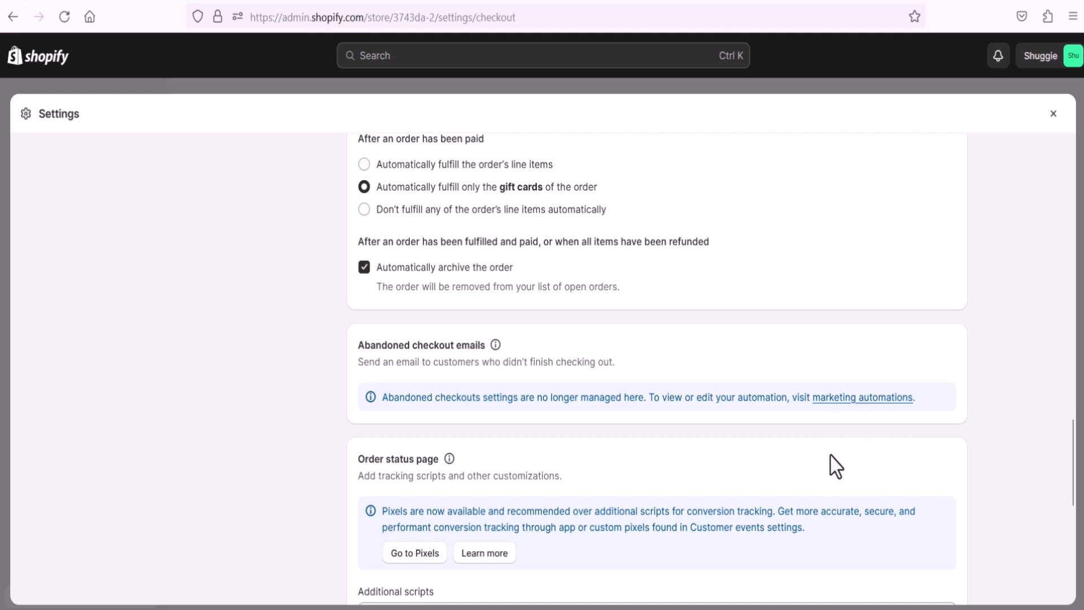
{"action": "scroll", "coordinate": [826, 443], "scroll_direction": "down", "scroll_amount": 3}
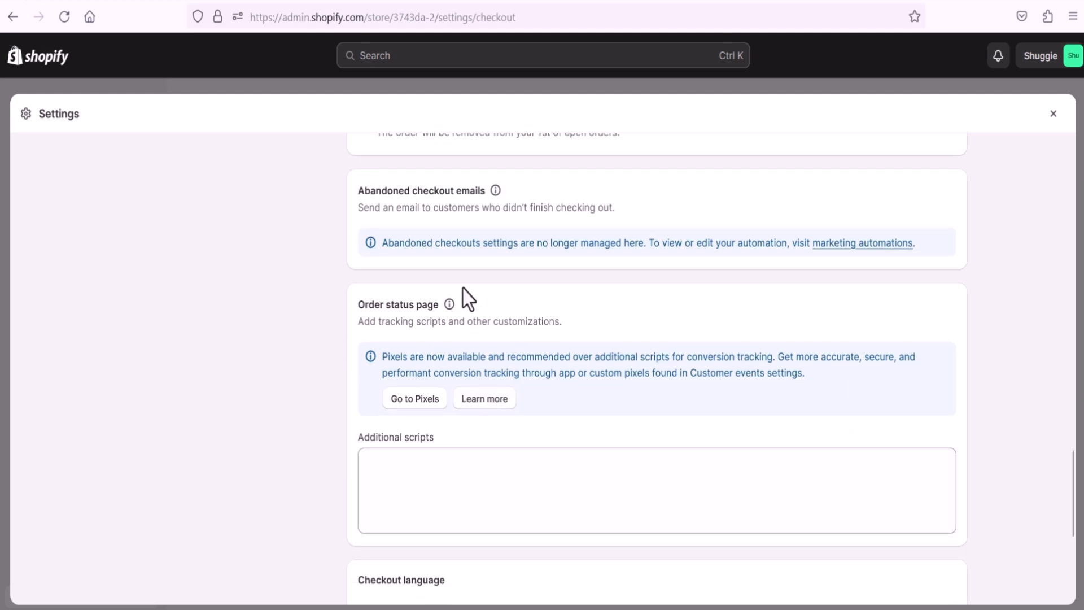
{"action": "scroll", "coordinate": [522, 396], "scroll_direction": "down", "scroll_amount": 2}
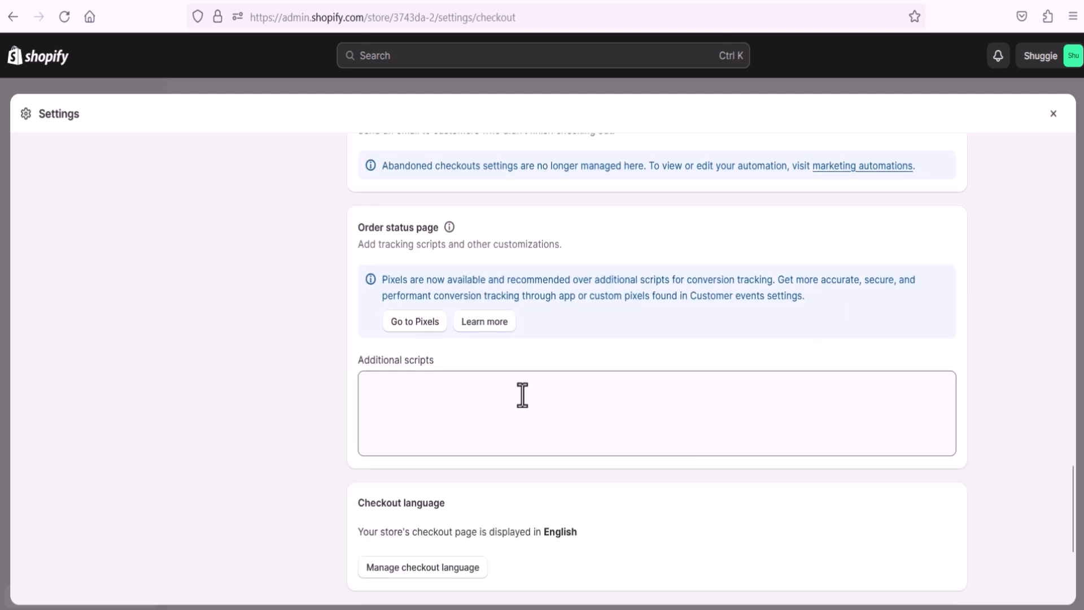
{"action": "scroll", "coordinate": [598, 455], "scroll_direction": "down", "scroll_amount": 2}
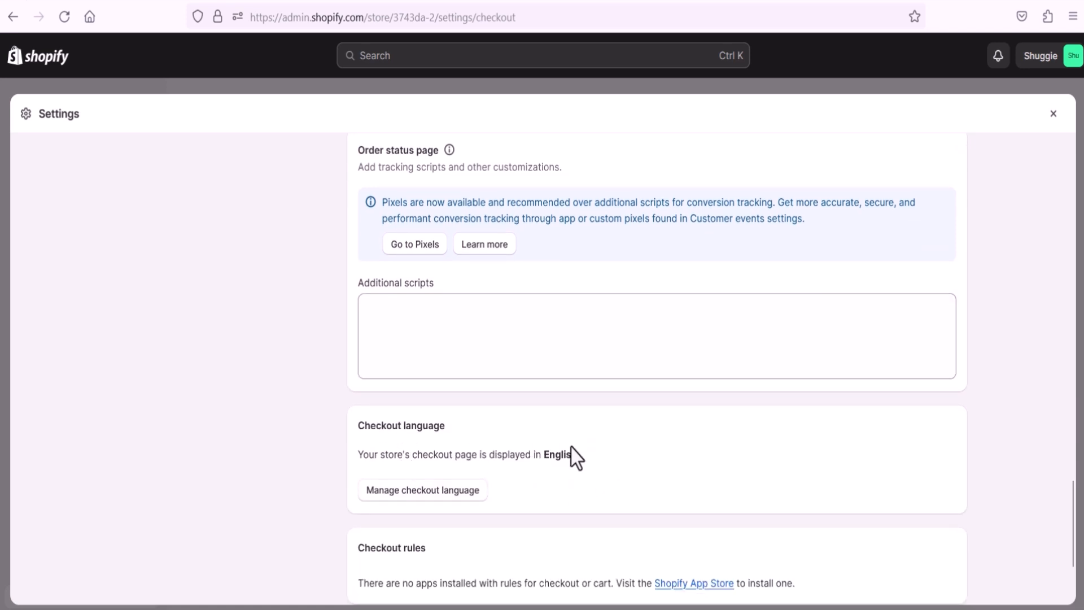
{"action": "scroll", "coordinate": [573, 455], "scroll_direction": "down", "scroll_amount": 2}
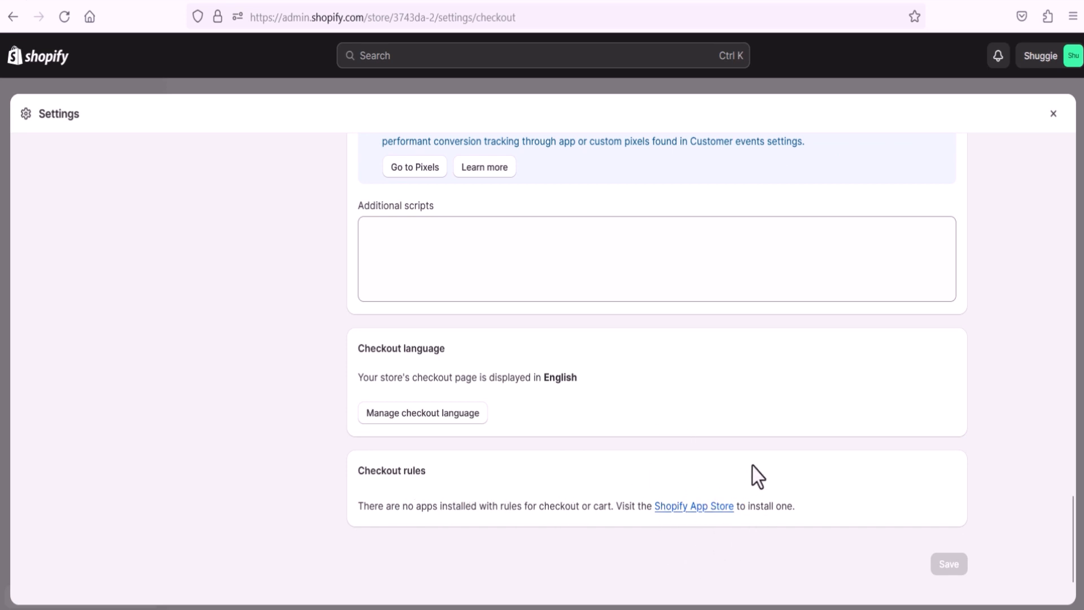
{"action": "scroll", "coordinate": [874, 475], "scroll_direction": "up", "scroll_amount": 4}
{"action": "scroll", "coordinate": [875, 475], "scroll_direction": "up", "scroll_amount": 20}
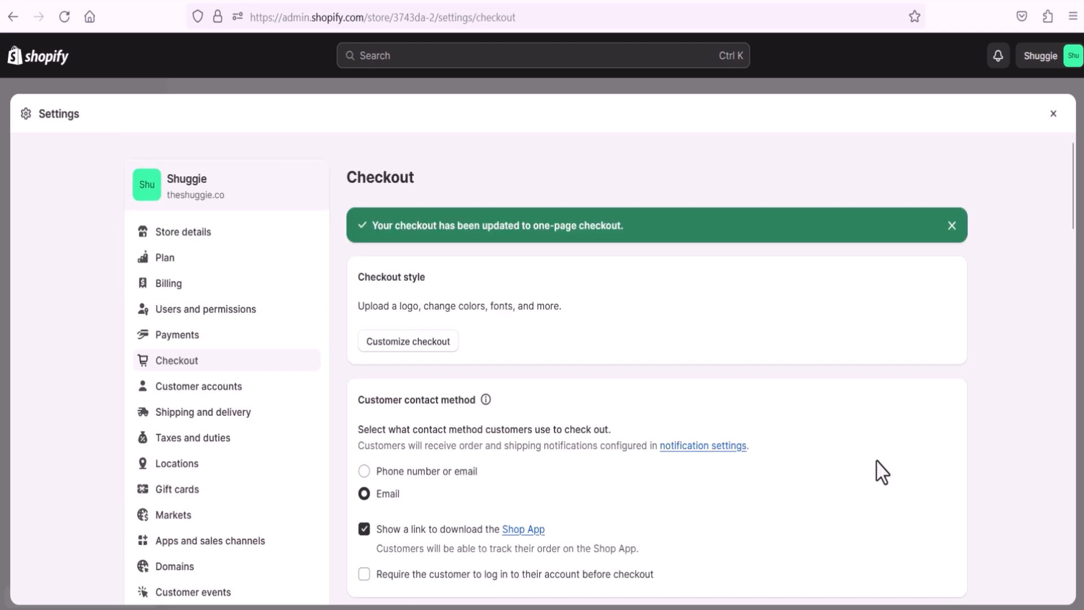
{"action": "scroll", "coordinate": [551, 446], "scroll_direction": "down", "scroll_amount": 4}
{"action": "scroll", "coordinate": [545, 435], "scroll_direction": "up", "scroll_amount": 3}
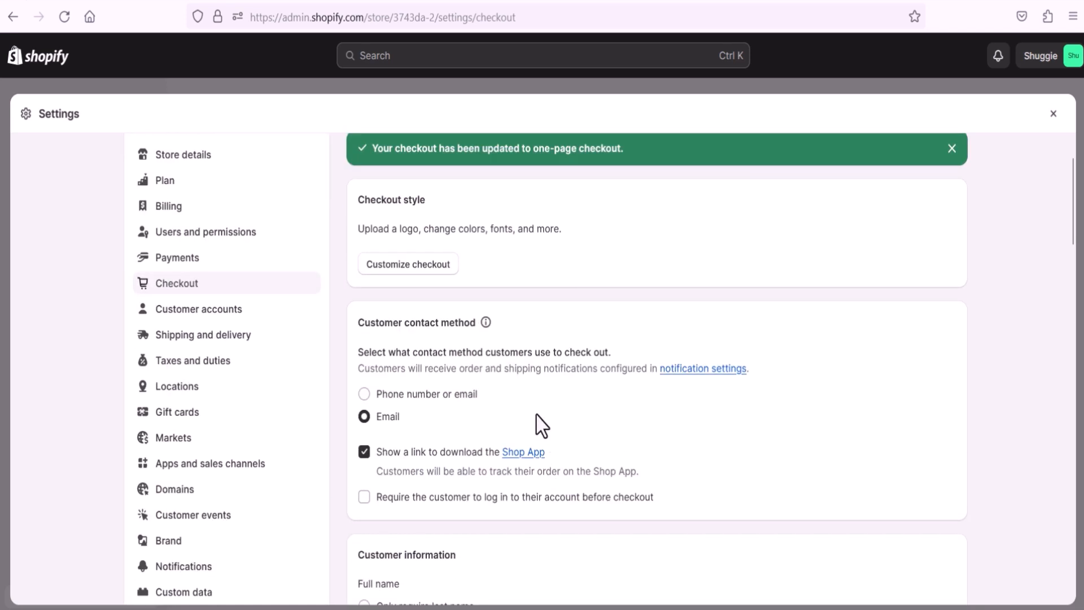
Step: Open the customer accounts settings and review the login experience, account version and new customer accounts description
{"action": "left_click", "coordinate": [237, 319]}
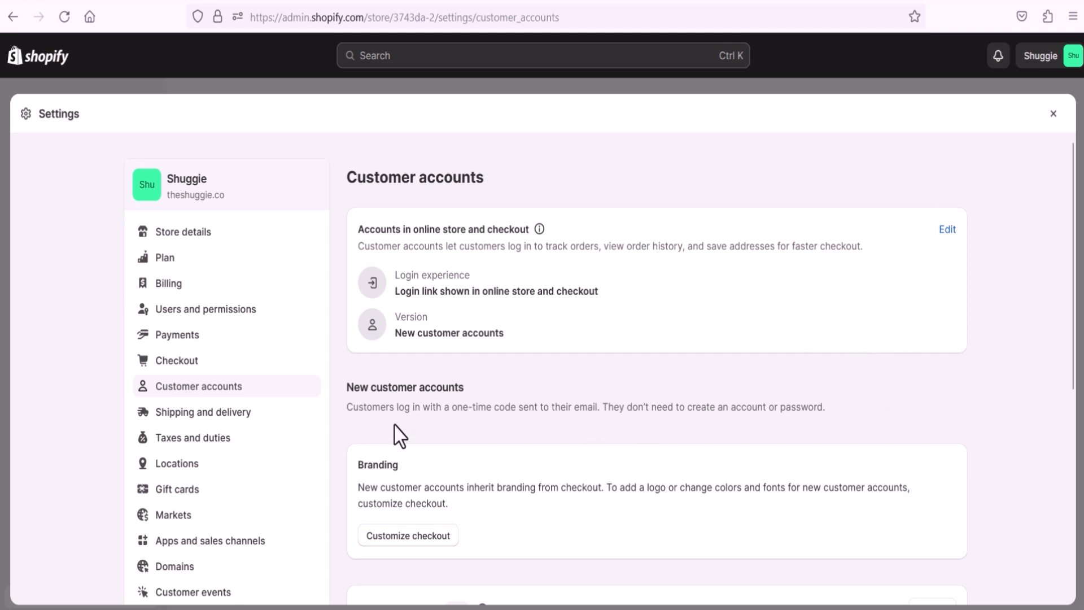
{"action": "left_click_drag", "start_coordinate": [353, 408], "coordinate": [564, 428]}
{"action": "left_click_drag", "start_coordinate": [598, 415], "coordinate": [831, 413]}
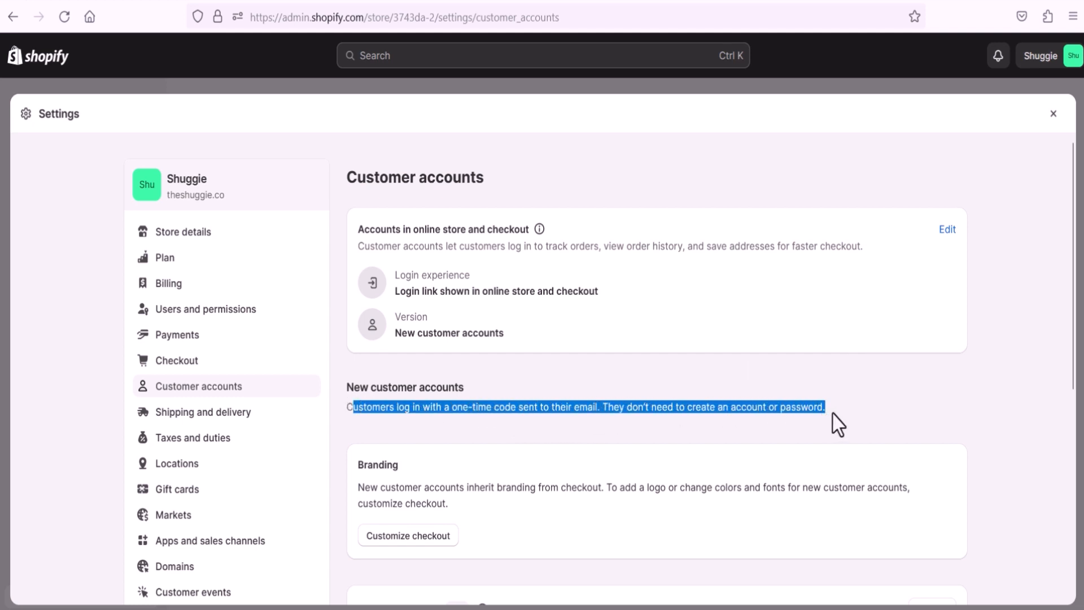
{"action": "left_click", "coordinate": [836, 366]}
{"action": "scroll", "coordinate": [841, 377], "scroll_direction": "down", "scroll_amount": 2}
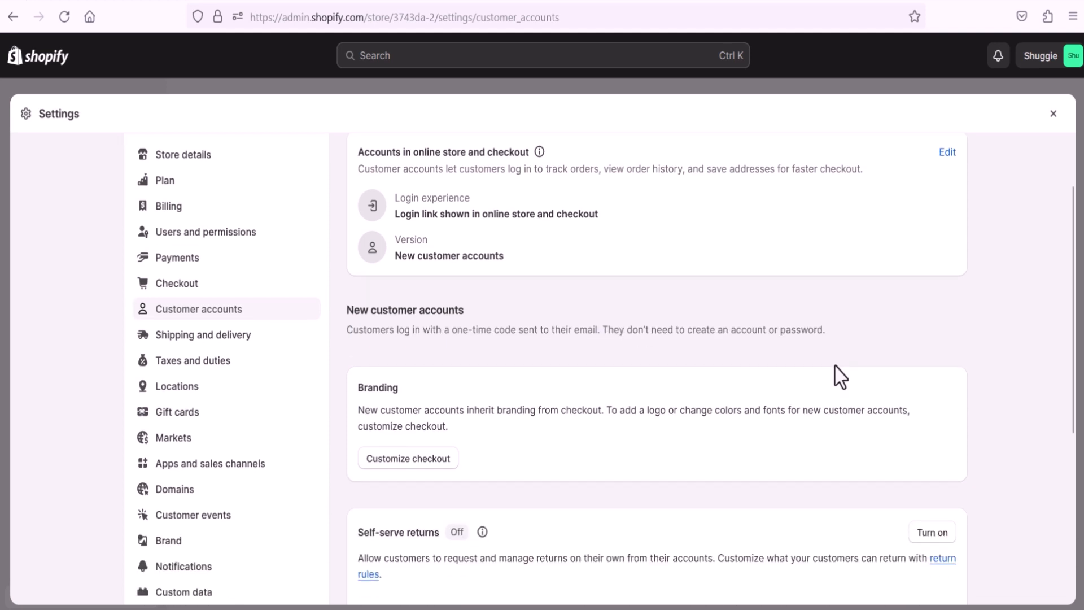
{"action": "scroll", "coordinate": [841, 377], "scroll_direction": "up", "scroll_amount": 2}
{"action": "scroll", "coordinate": [840, 377], "scroll_direction": "down", "scroll_amount": 2}
{"action": "scroll", "coordinate": [840, 377], "scroll_direction": "up", "scroll_amount": 2}
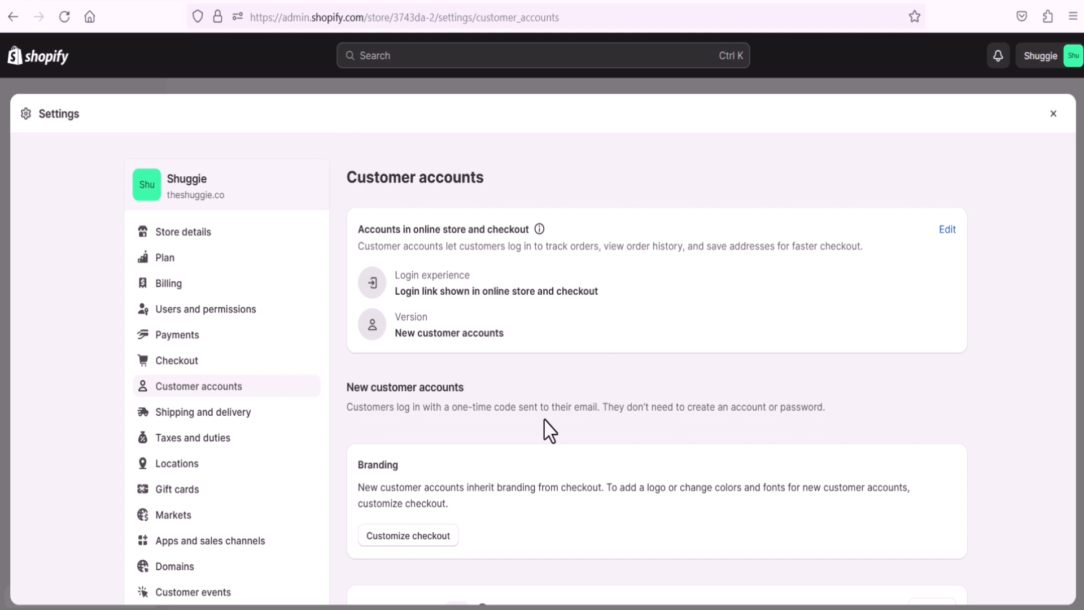
Step: Read how customers log in under new customer accounts with an emailed one-time code instead of an account password
{"action": "scroll", "coordinate": [551, 429], "scroll_direction": "down", "scroll_amount": 2}
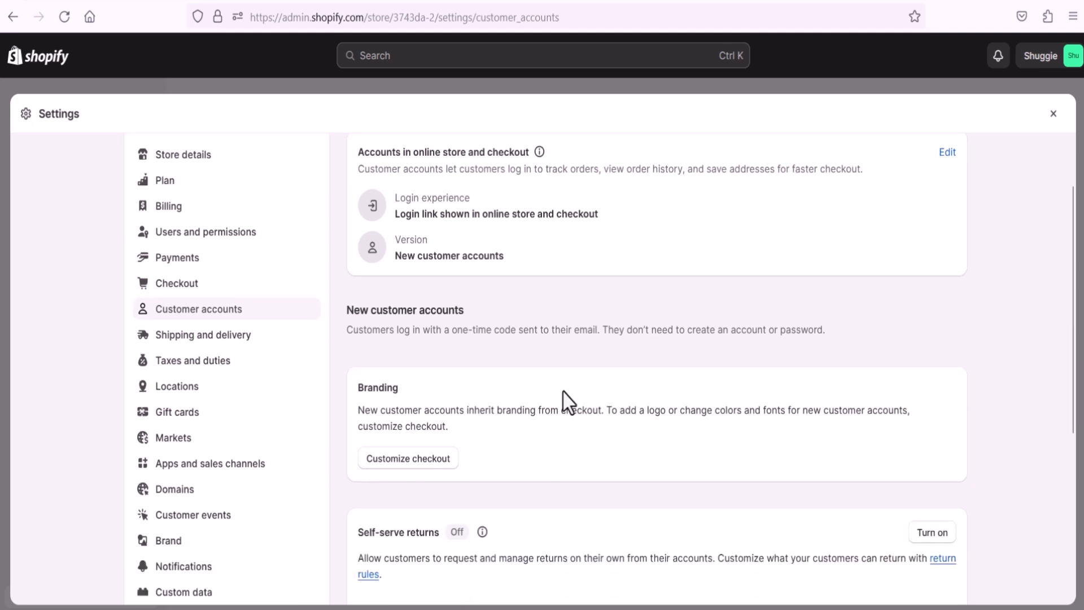
{"action": "left_click_drag", "start_coordinate": [363, 329], "coordinate": [620, 336]}
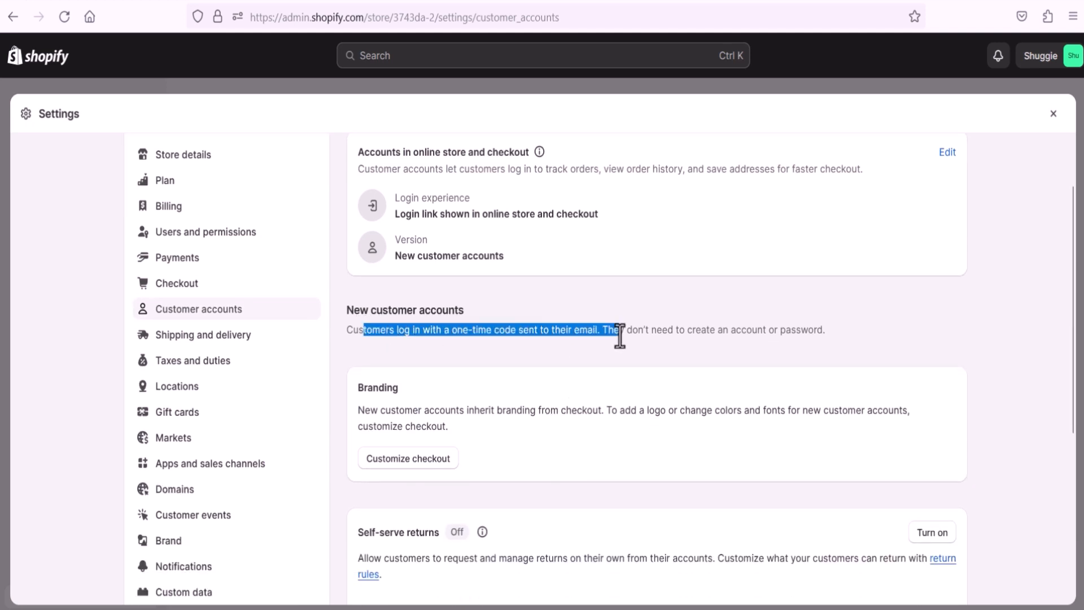
{"action": "left_click", "coordinate": [622, 333]}
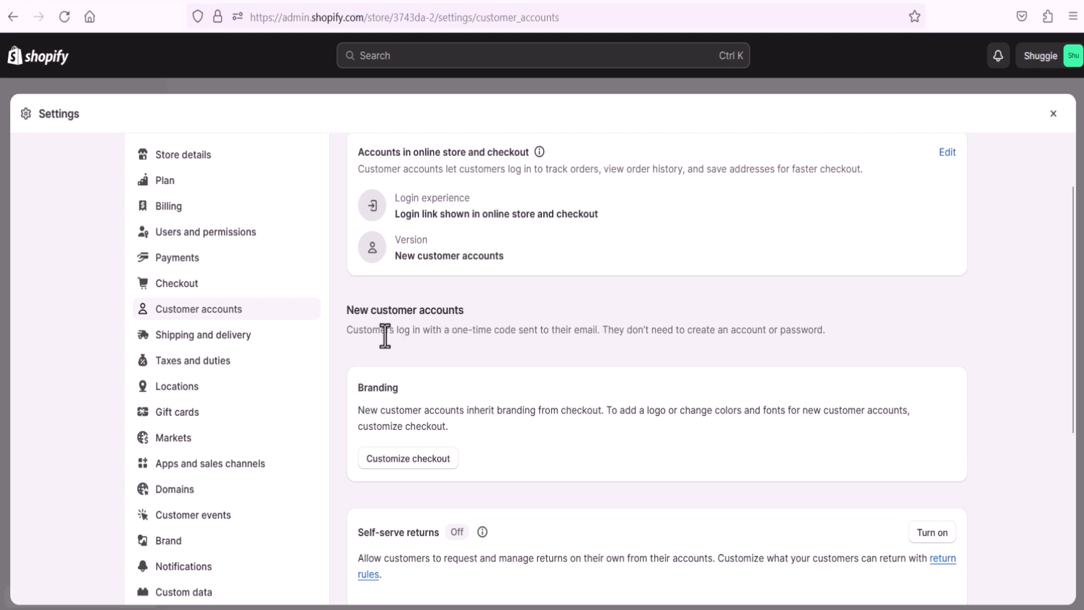
{"action": "left_click_drag", "start_coordinate": [372, 331], "coordinate": [818, 333]}
{"action": "left_click", "coordinate": [670, 328]}
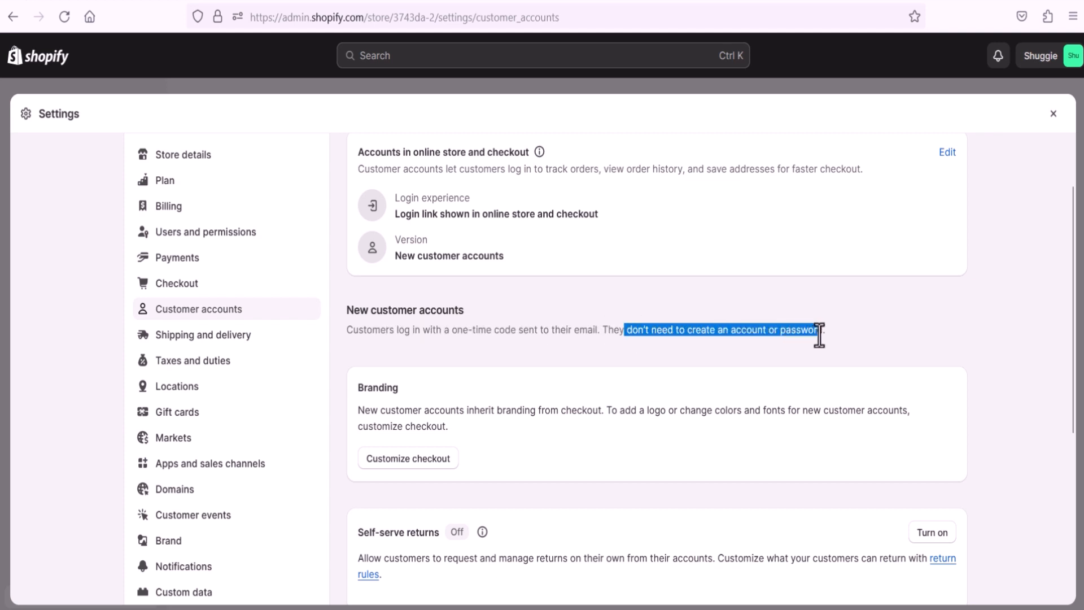
{"action": "left_click", "coordinate": [786, 331]}
{"action": "scroll", "coordinate": [738, 329], "scroll_direction": "up", "scroll_amount": 2}
{"action": "scroll", "coordinate": [740, 336], "scroll_direction": "down", "scroll_amount": 1}
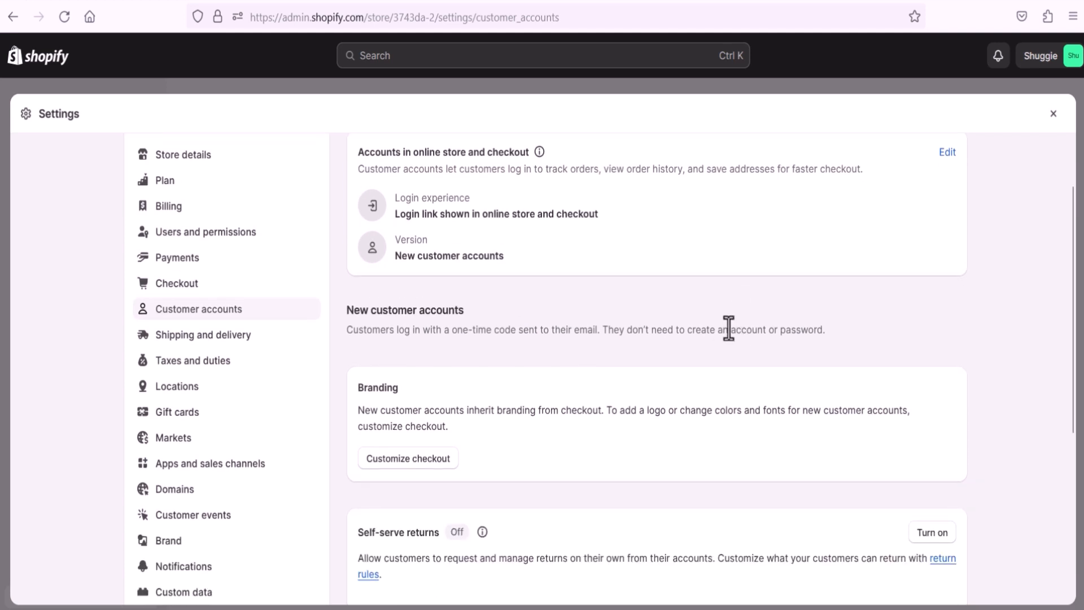
{"action": "scroll", "coordinate": [706, 332], "scroll_direction": "up", "scroll_amount": 2}
Step: Review the branding and self-serve returns options for new customer accounts
{"action": "scroll", "coordinate": [706, 337], "scroll_direction": "down", "scroll_amount": 3}
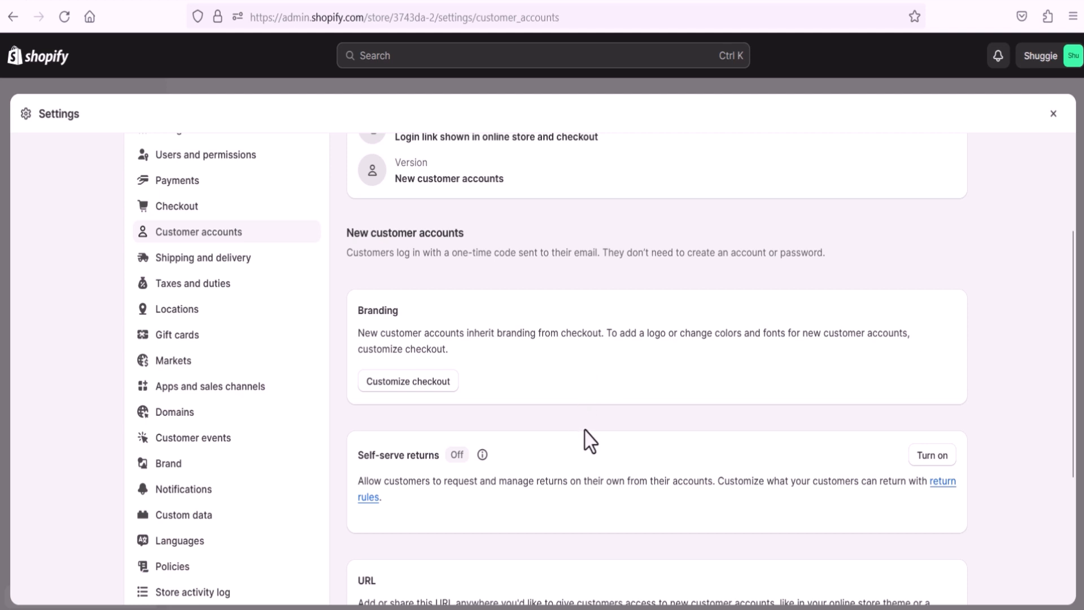
{"action": "scroll", "coordinate": [648, 464], "scroll_direction": "down", "scroll_amount": 3}
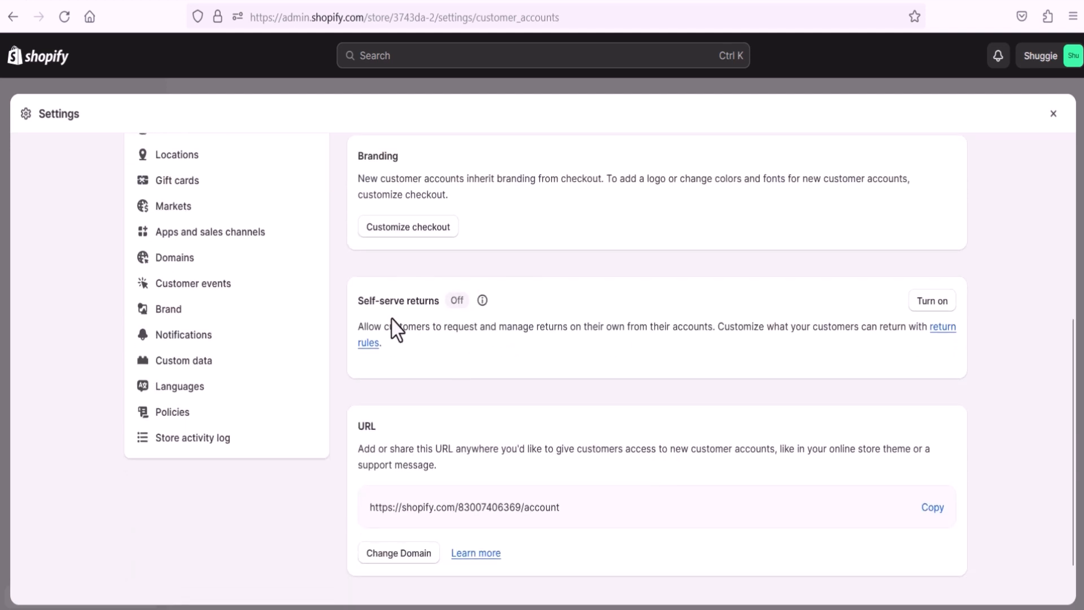
{"action": "left_click_drag", "start_coordinate": [474, 331], "coordinate": [870, 331]}
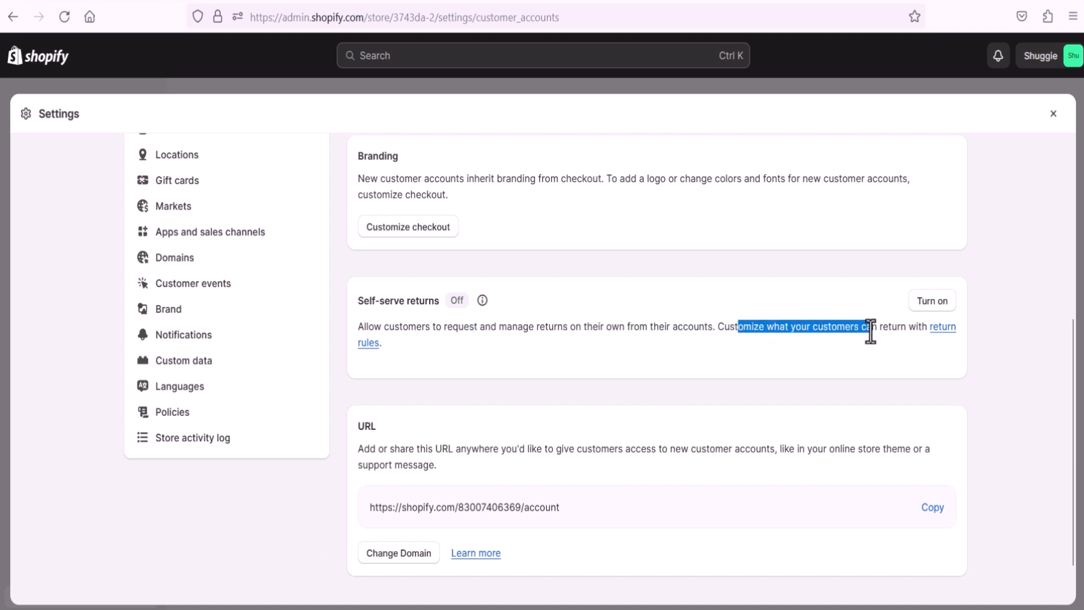
{"action": "left_click", "coordinate": [630, 323]}
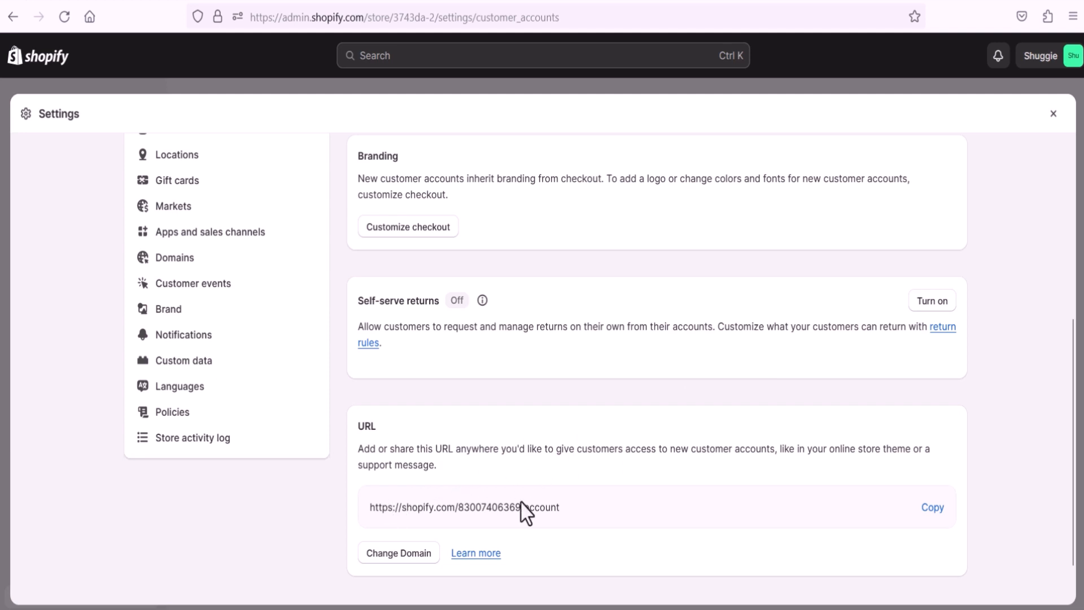
Step: Examine the new customer accounts URL and the explanation of where it can be shared
{"action": "left_click_drag", "start_coordinate": [567, 502], "coordinate": [370, 508]}
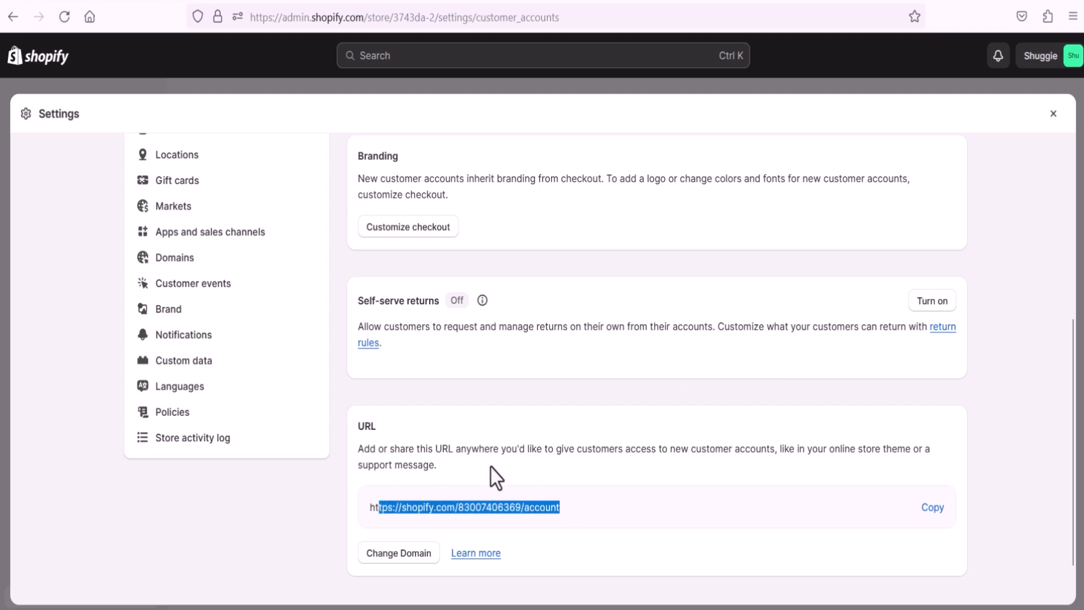
{"action": "left_click", "coordinate": [646, 447]}
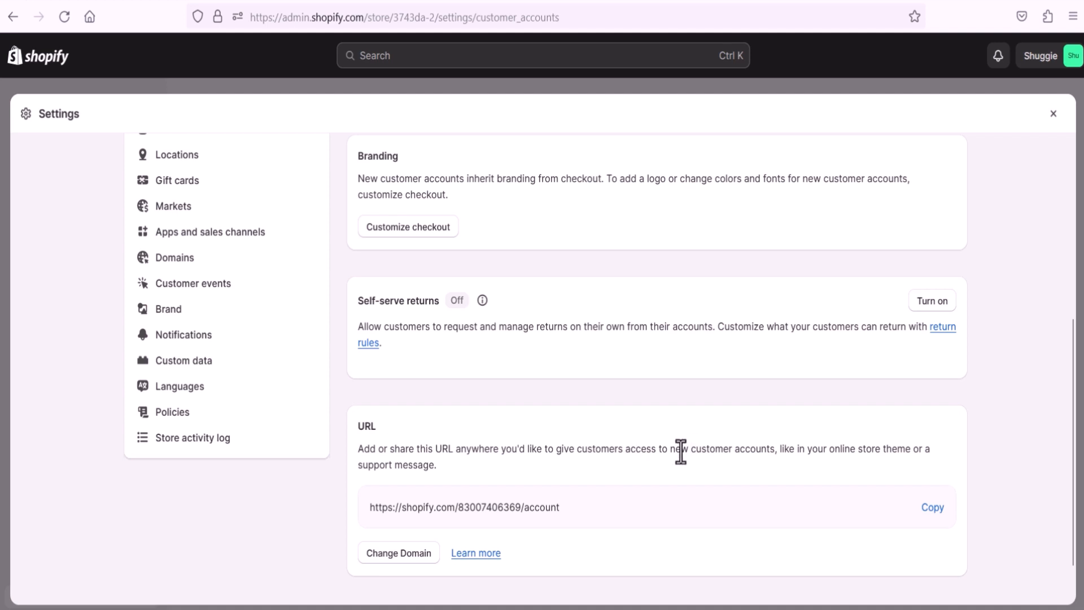
{"action": "left_click_drag", "start_coordinate": [455, 449], "coordinate": [880, 455]}
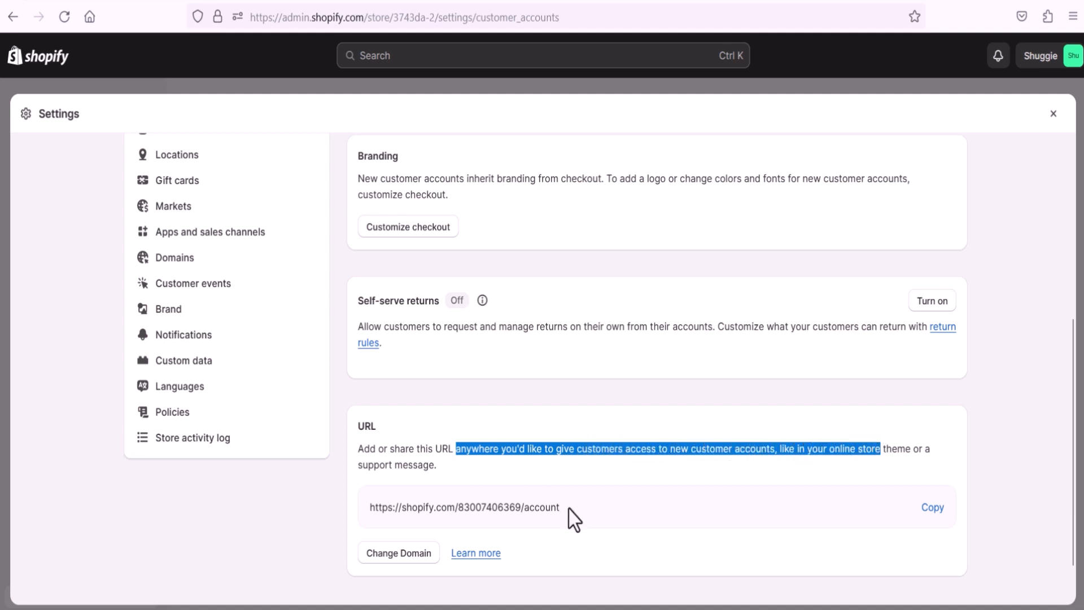
{"action": "scroll", "coordinate": [553, 466], "scroll_direction": "up", "scroll_amount": 5}
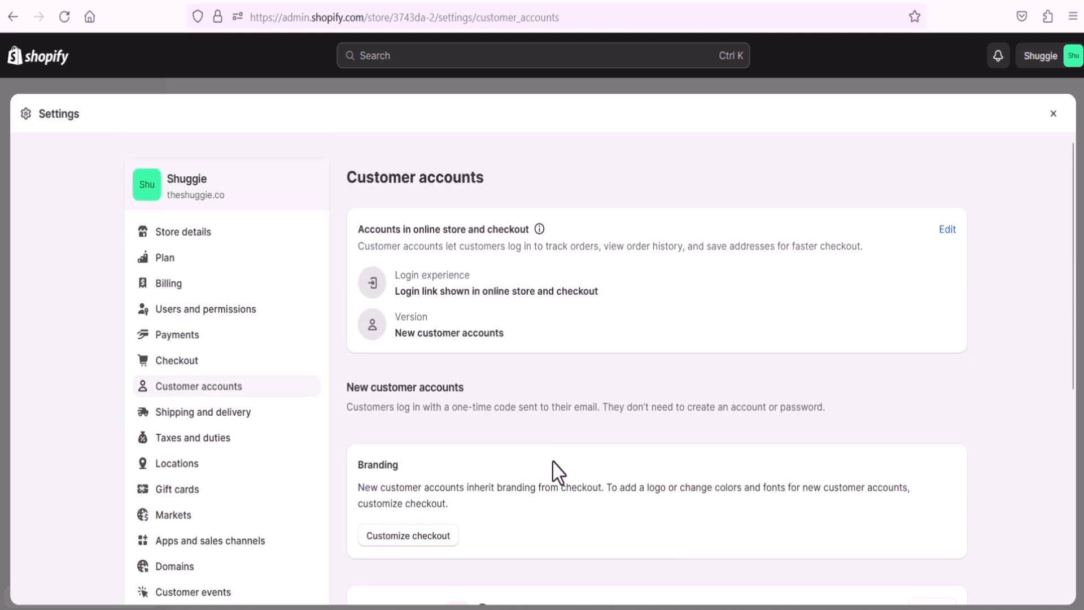
{"action": "scroll", "coordinate": [559, 471], "scroll_direction": "down", "scroll_amount": 4}
{"action": "scroll", "coordinate": [559, 464], "scroll_direction": "down", "scroll_amount": 2}
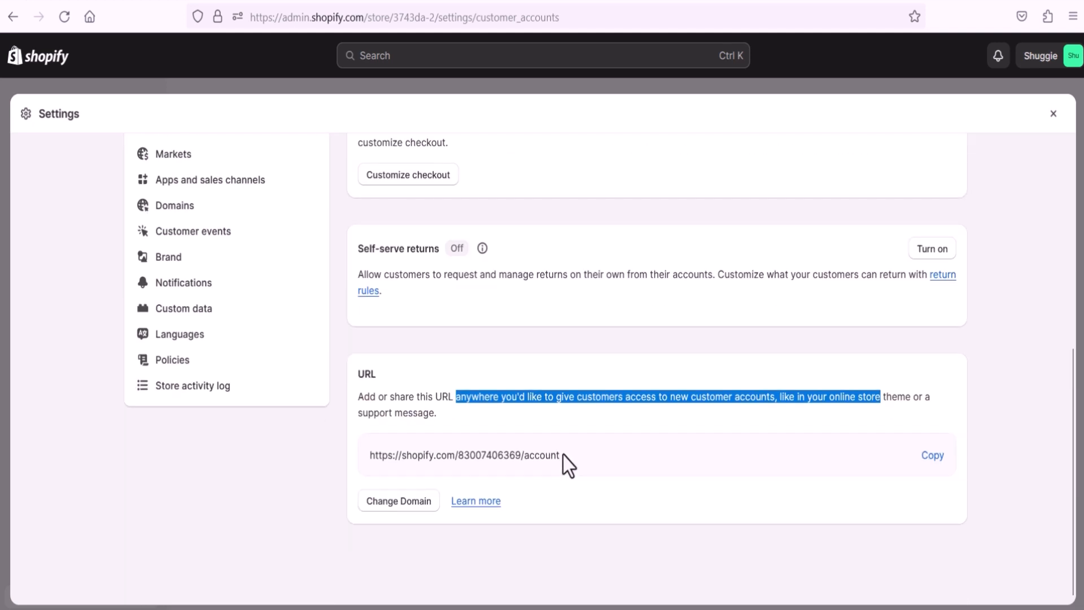
Step: Copy the new customer accounts URL and try to load it in a new browser tab
{"action": "left_click_drag", "start_coordinate": [560, 455], "coordinate": [363, 413]}
{"action": "key", "text": "ctrl+c"}
{"action": "left_click", "coordinate": [207, 1]}
{"action": "key", "text": "ctrl+v"}
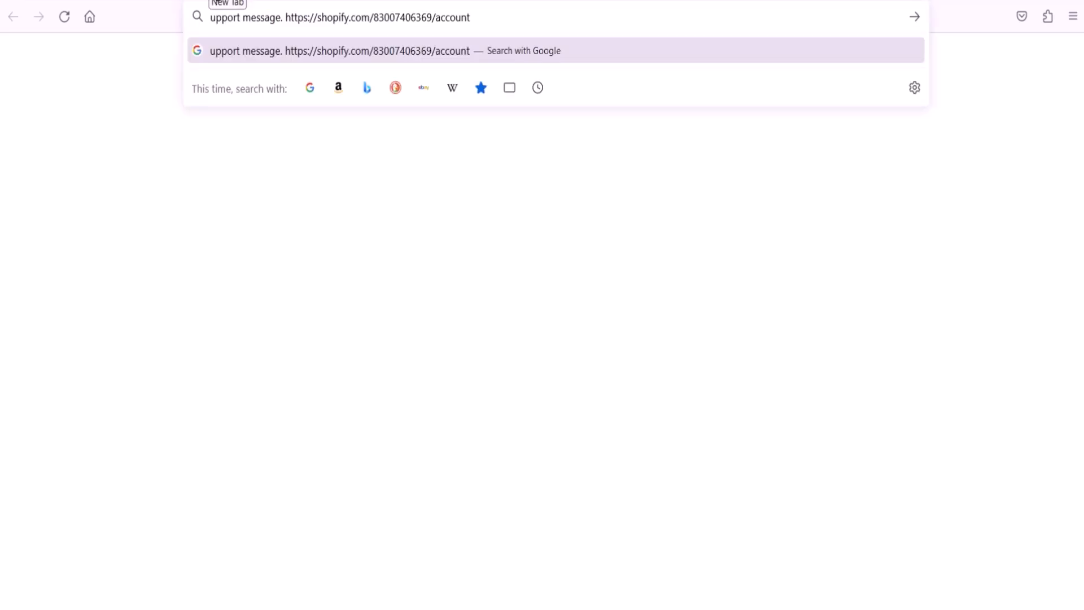
{"action": "key", "text": "Return"}
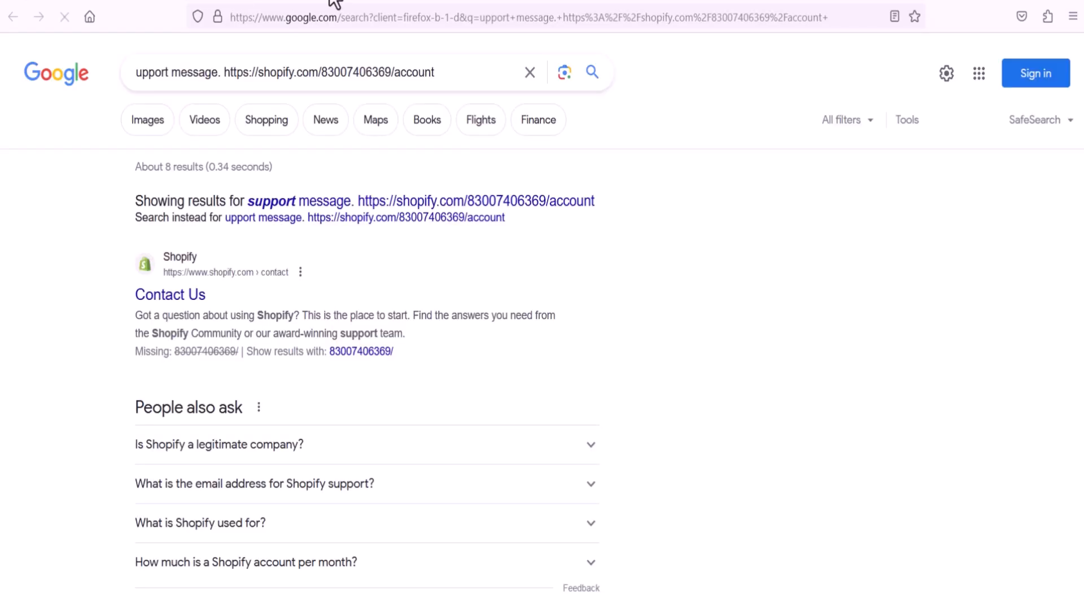
Step: Load the copied customer accounts URL in a fresh browser tab, removing the extra text in front of it
{"action": "left_click", "coordinate": [331, 1]}
{"action": "key", "text": "ctrl+t"}
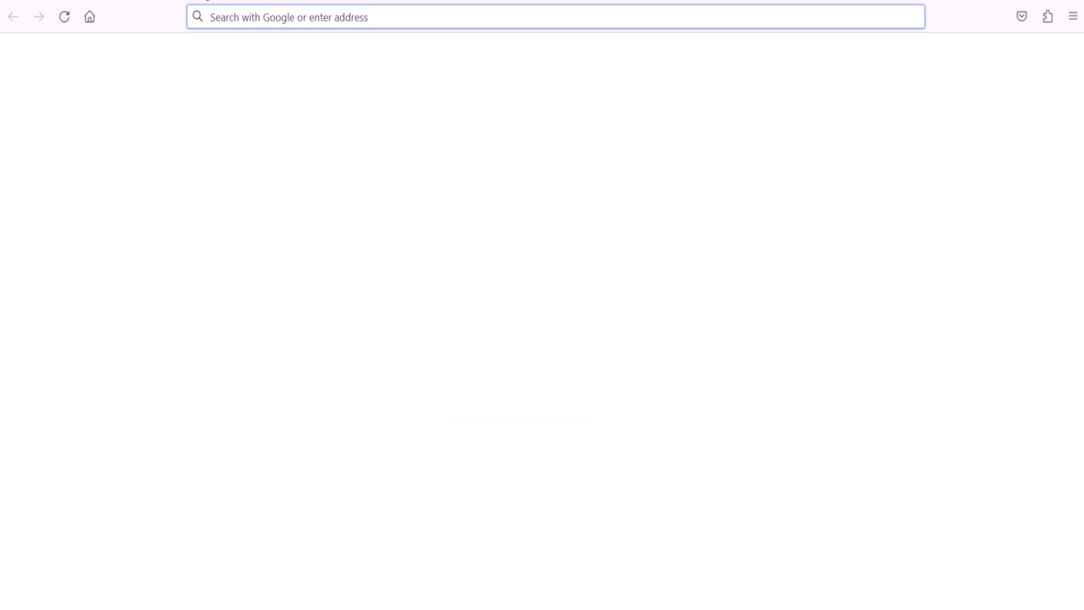
{"action": "key", "text": "ctrl+v"}
{"action": "left_click_drag", "start_coordinate": [283, 20], "coordinate": [66, 22]}
{"action": "key", "text": "BackSpace"}
{"action": "key", "text": "Return"}
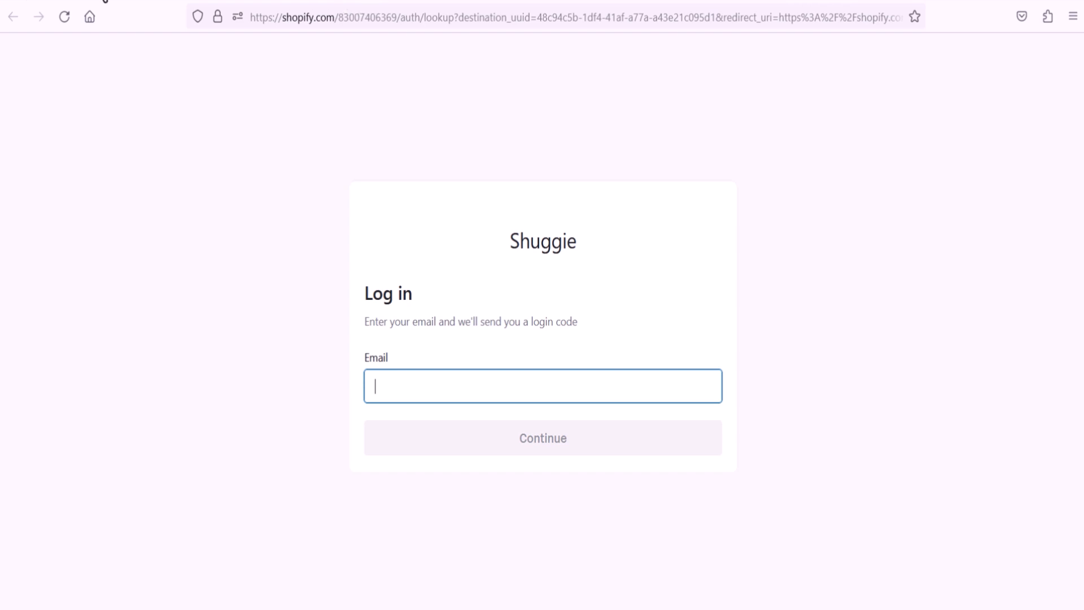
Step: Return to the Shopify settings tab and open the shipping and delivery settings to review the shipping rates and expected delivery dates
{"action": "left_click", "coordinate": [104, 0]}
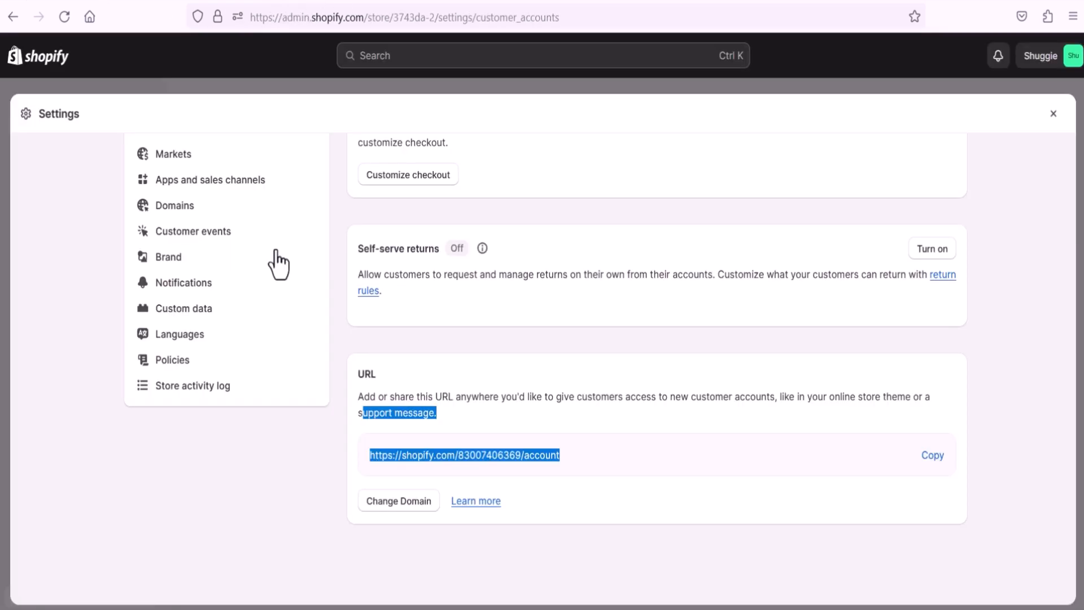
{"action": "left_click", "coordinate": [280, 513]}
{"action": "scroll", "coordinate": [290, 426], "scroll_direction": "up", "scroll_amount": 6}
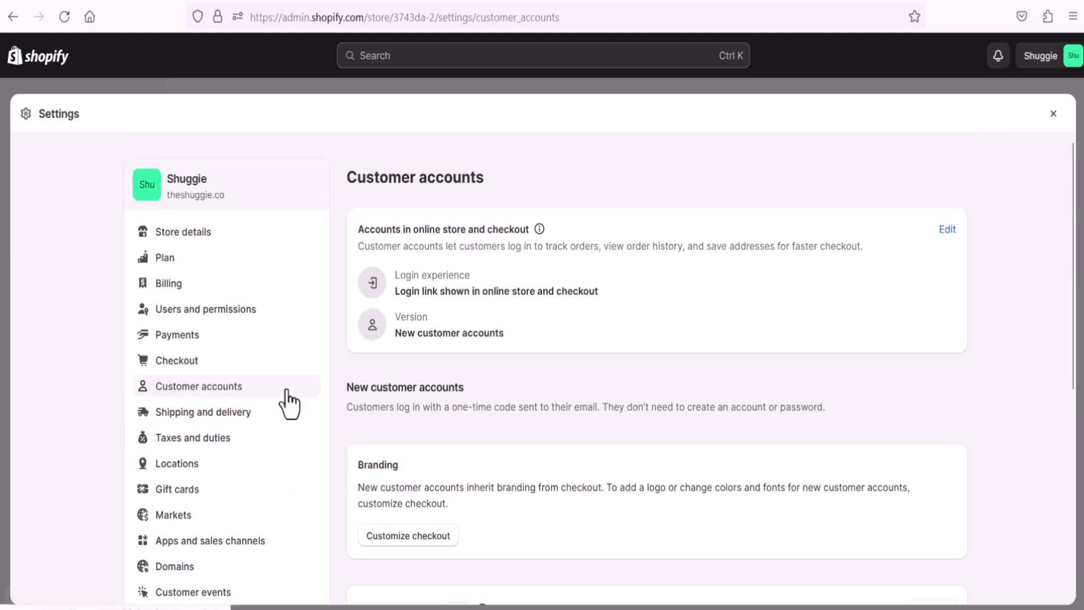
{"action": "left_click", "coordinate": [219, 422]}
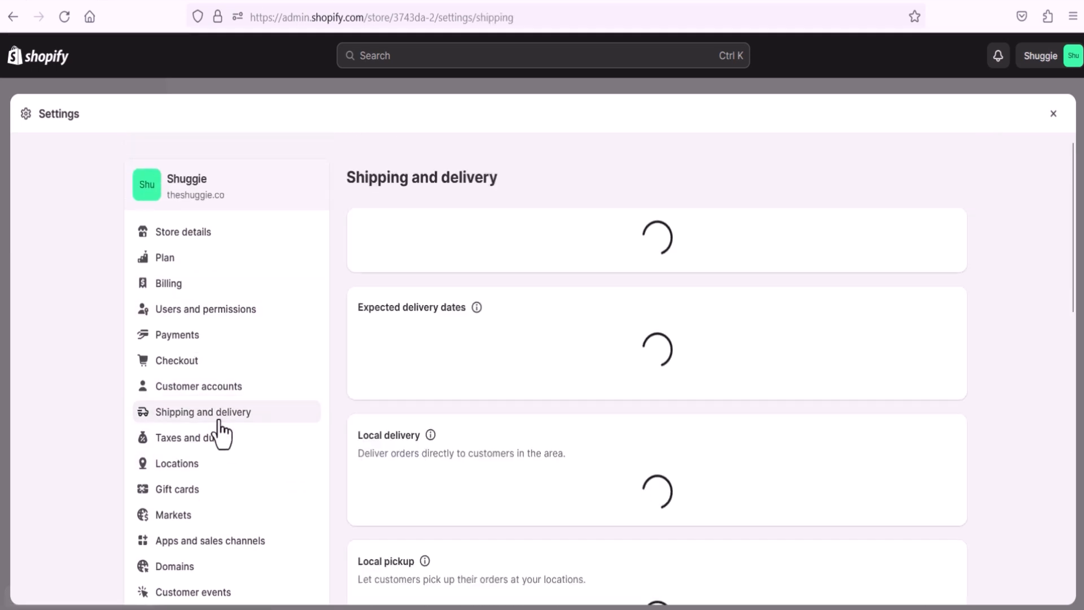
{"action": "scroll", "coordinate": [260, 422], "scroll_direction": "down", "scroll_amount": 2}
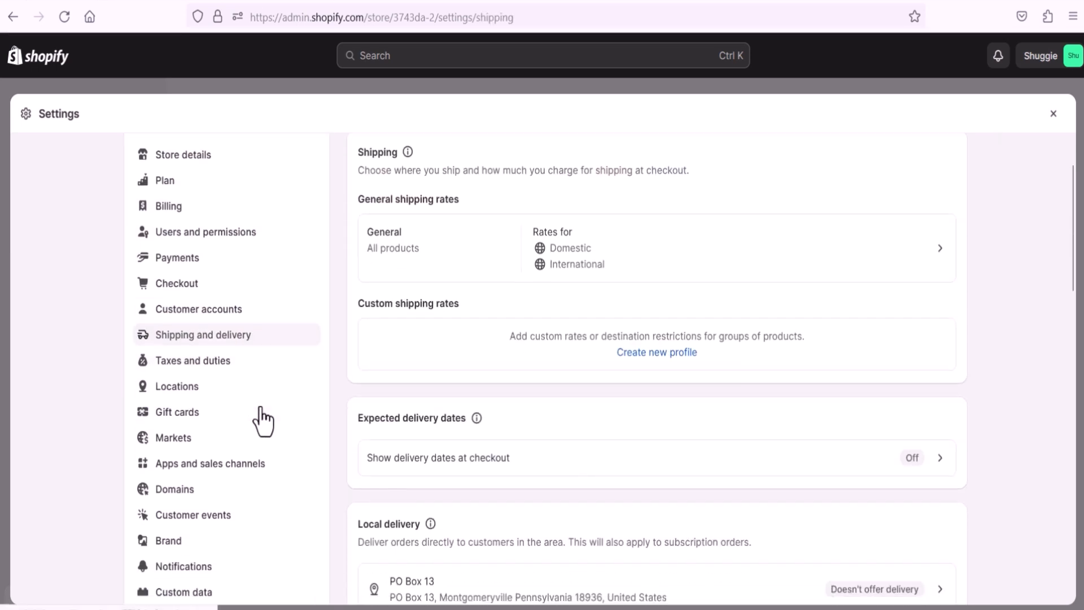
{"action": "scroll", "coordinate": [263, 421], "scroll_direction": "up", "scroll_amount": 2}
{"action": "scroll", "coordinate": [430, 364], "scroll_direction": "down", "scroll_amount": 2}
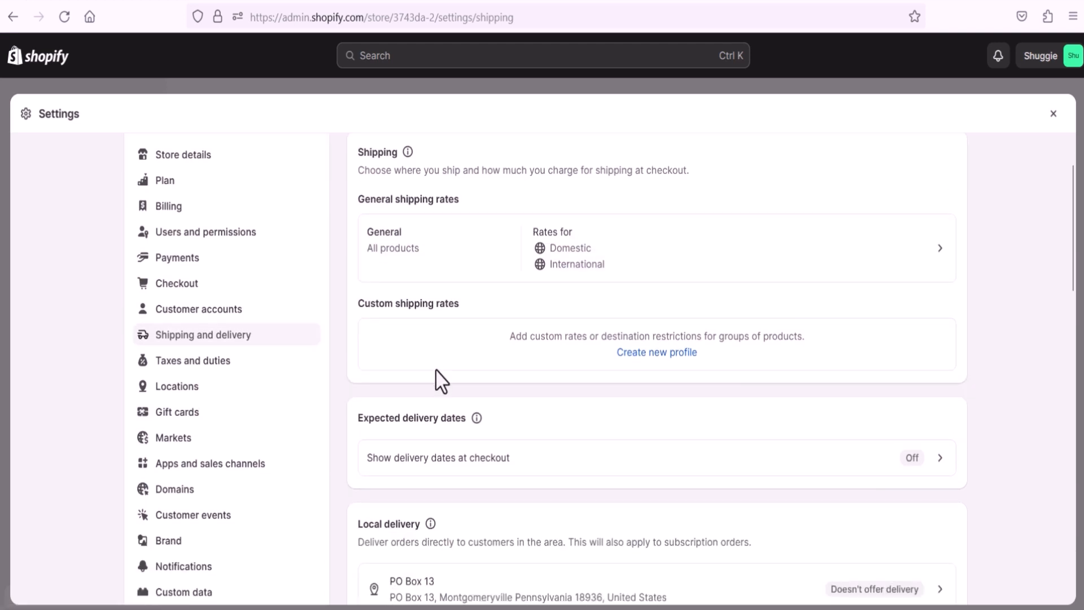
{"action": "scroll", "coordinate": [450, 381], "scroll_direction": "up", "scroll_amount": 2}
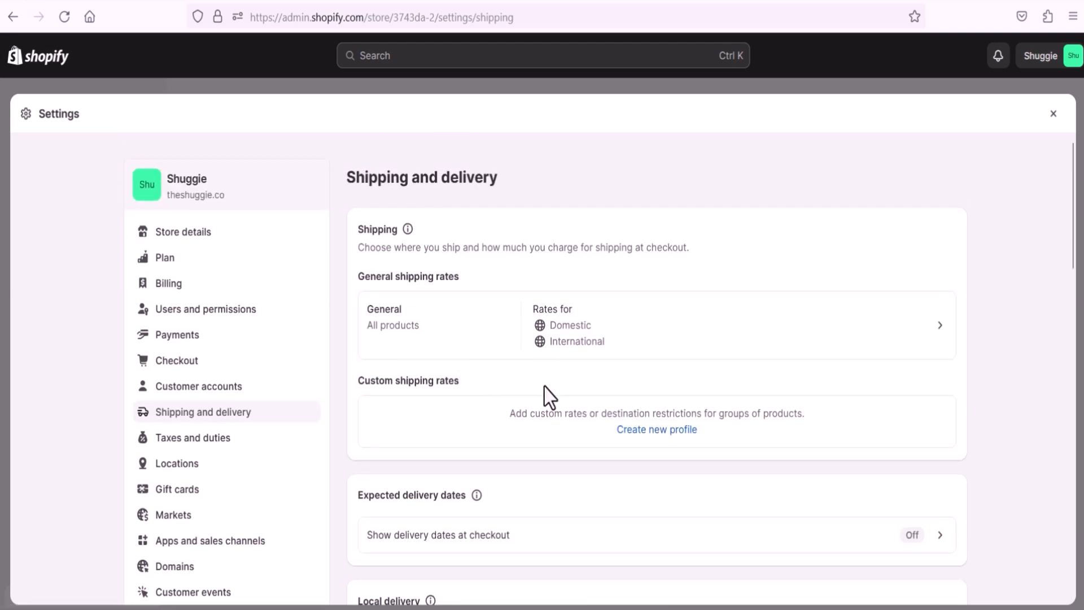
Step: Review the local delivery, local pickup, delivery customizations and saved packages sections of the shipping and delivery settings
{"action": "scroll", "coordinate": [694, 452], "scroll_direction": "down", "scroll_amount": 4}
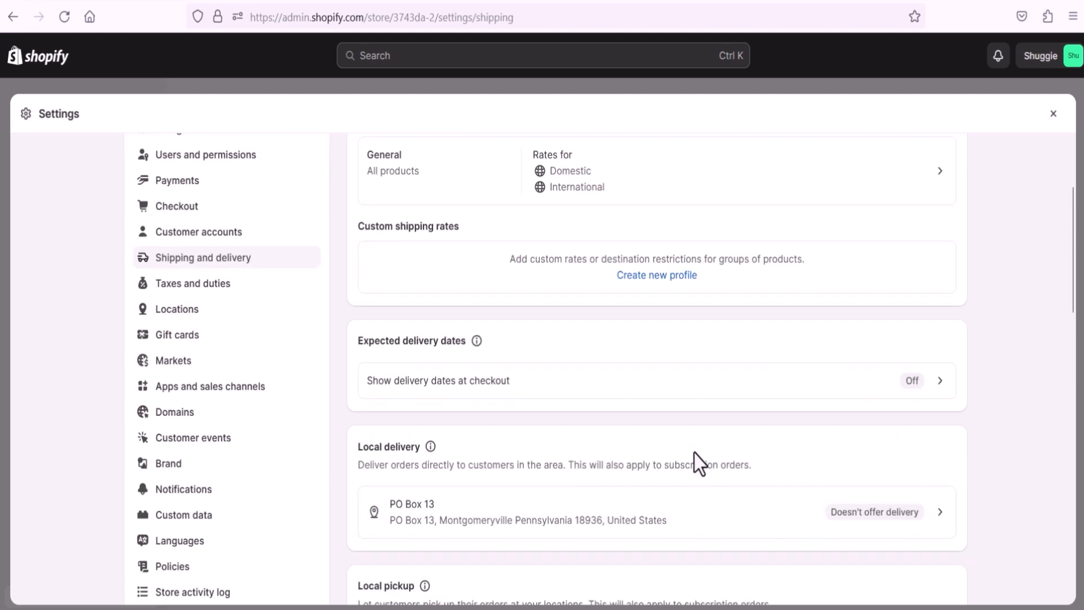
{"action": "scroll", "coordinate": [700, 449], "scroll_direction": "down", "scroll_amount": 5}
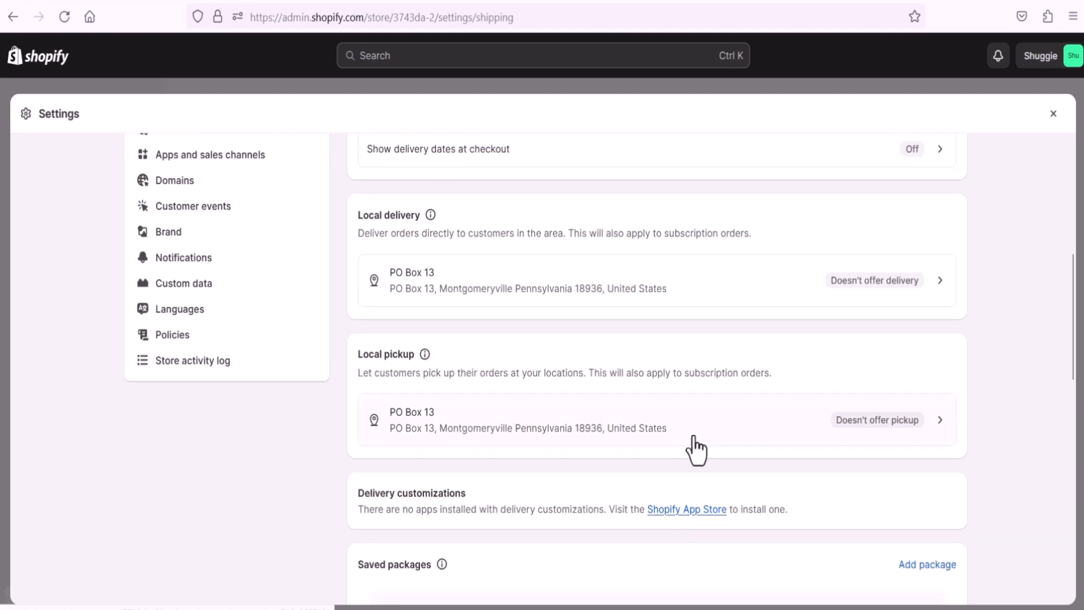
{"action": "scroll", "coordinate": [694, 448], "scroll_direction": "down", "scroll_amount": 4}
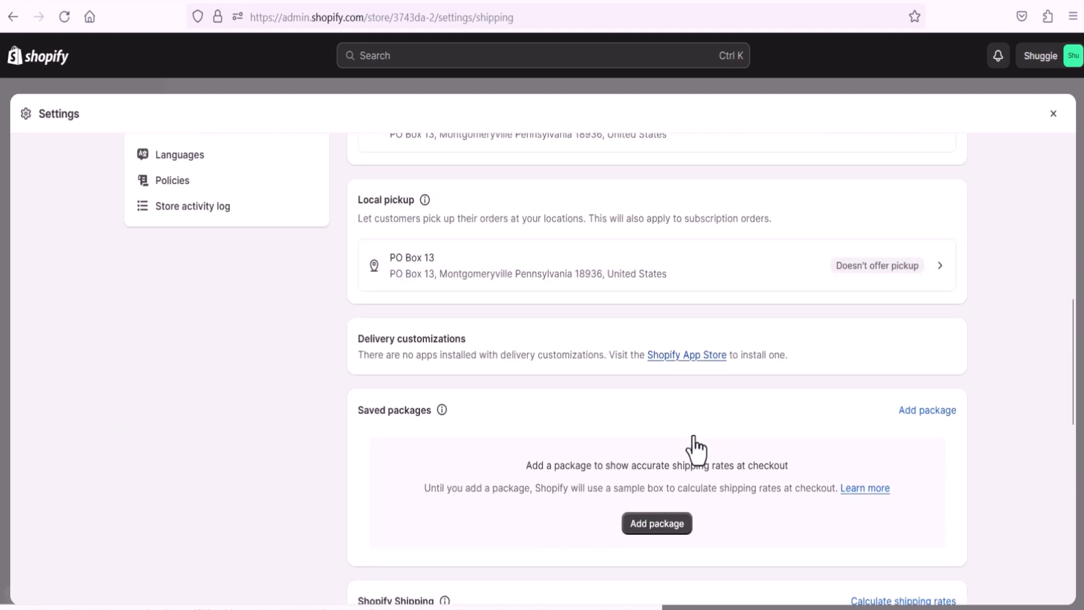
{"action": "scroll", "coordinate": [694, 443], "scroll_direction": "up", "scroll_amount": 9}
{"action": "scroll", "coordinate": [695, 435], "scroll_direction": "up", "scroll_amount": 3}
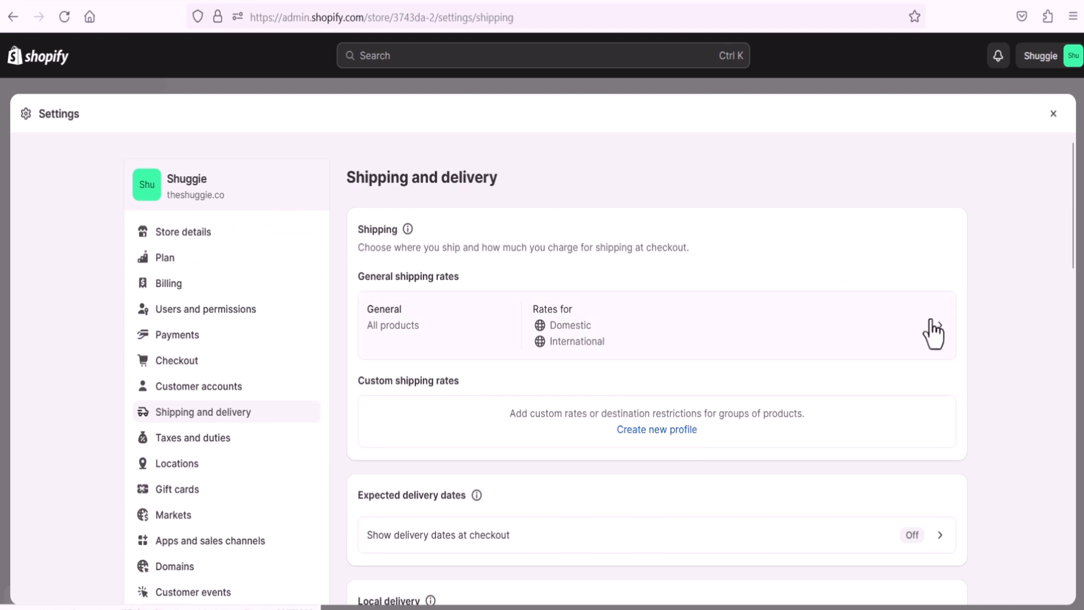
Step: Open the general shipping rates profile and review its products, shipping origin, and domestic and international shipping zones
{"action": "left_click_drag", "start_coordinate": [930, 321], "coordinate": [634, 293]}
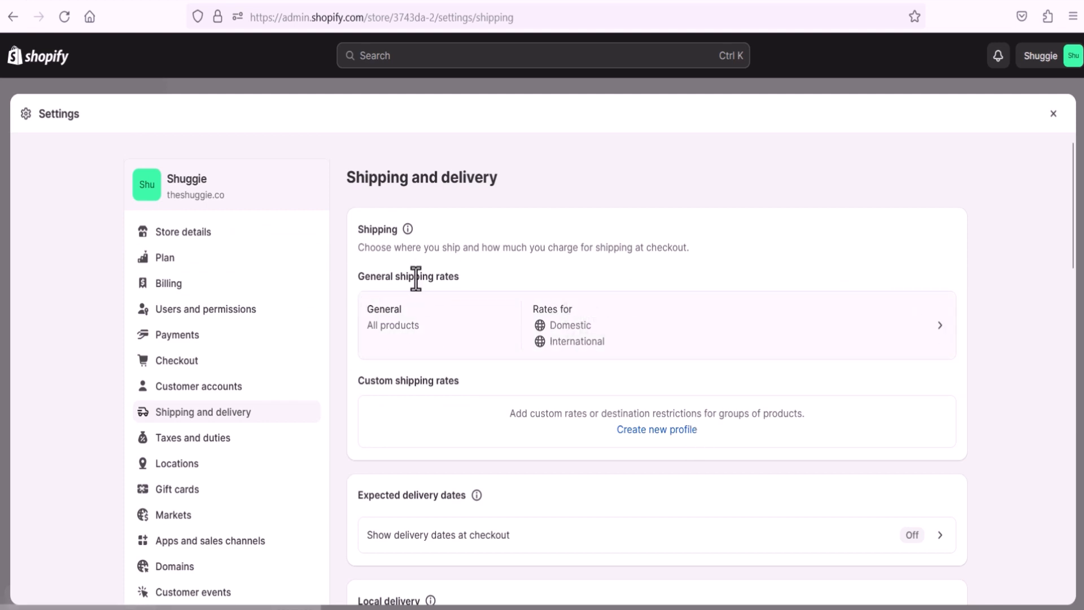
{"action": "left_click", "coordinate": [935, 339]}
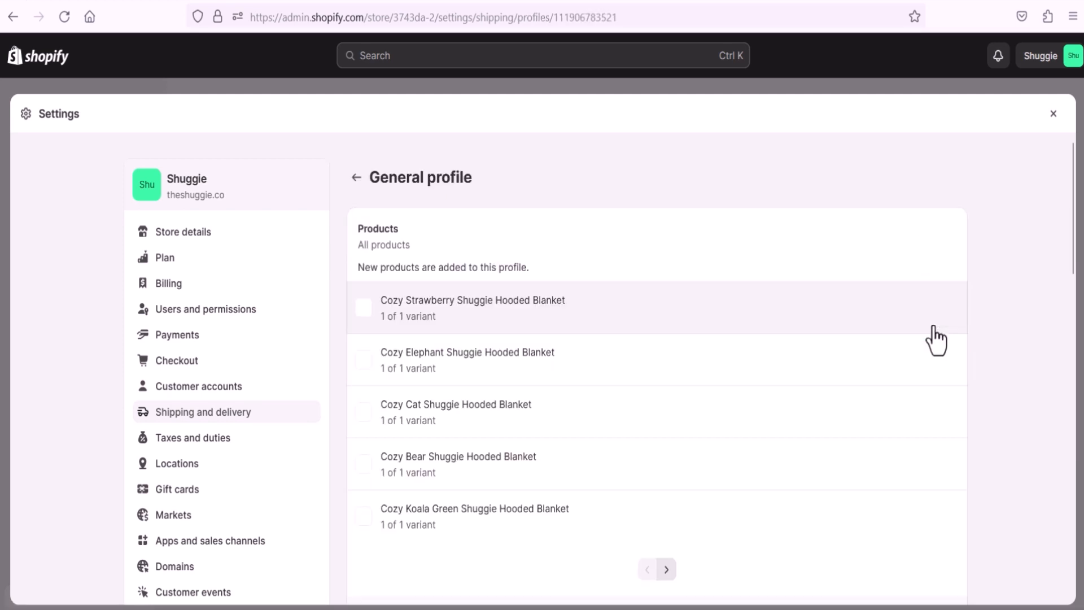
{"action": "scroll", "coordinate": [422, 260], "scroll_direction": "down", "scroll_amount": 2}
{"action": "scroll", "coordinate": [422, 261], "scroll_direction": "down", "scroll_amount": 10}
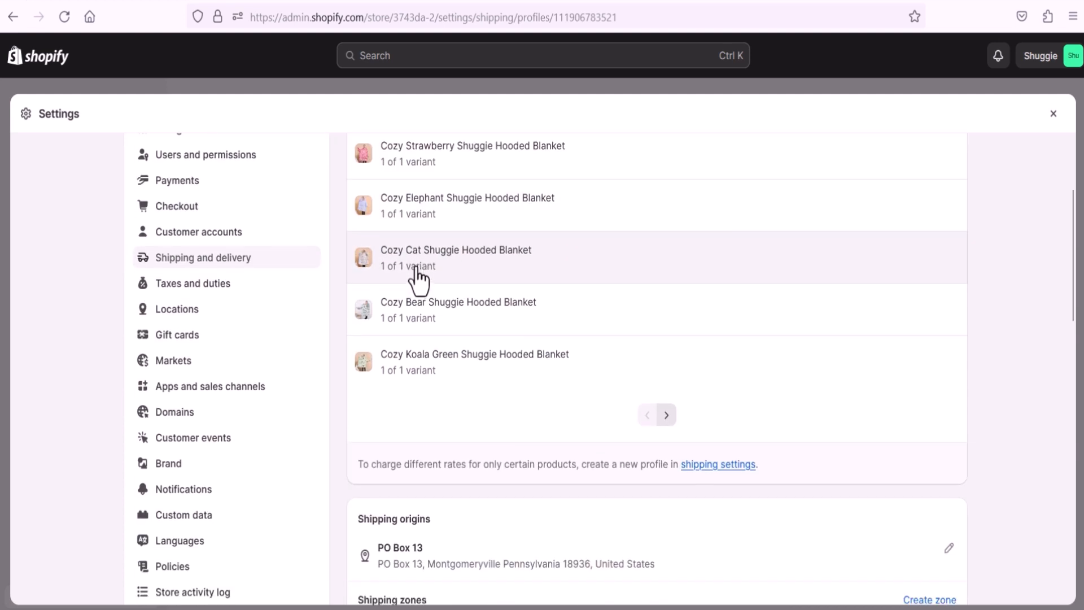
{"action": "scroll", "coordinate": [471, 252], "scroll_direction": "down", "scroll_amount": 2}
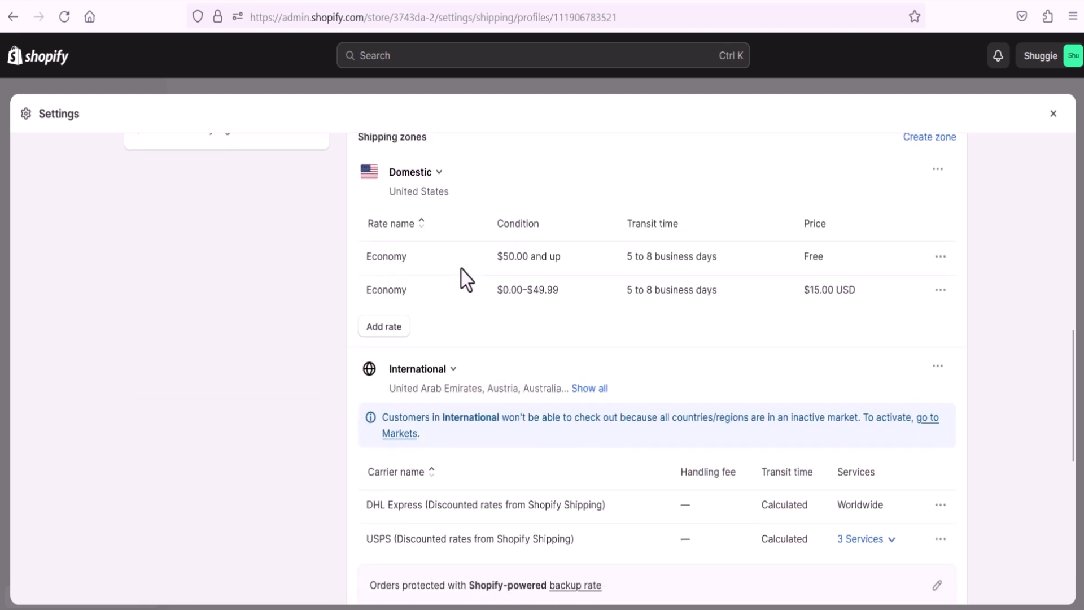
{"action": "scroll", "coordinate": [474, 277], "scroll_direction": "up", "scroll_amount": 11}
{"action": "scroll", "coordinate": [406, 256], "scroll_direction": "down", "scroll_amount": 2}
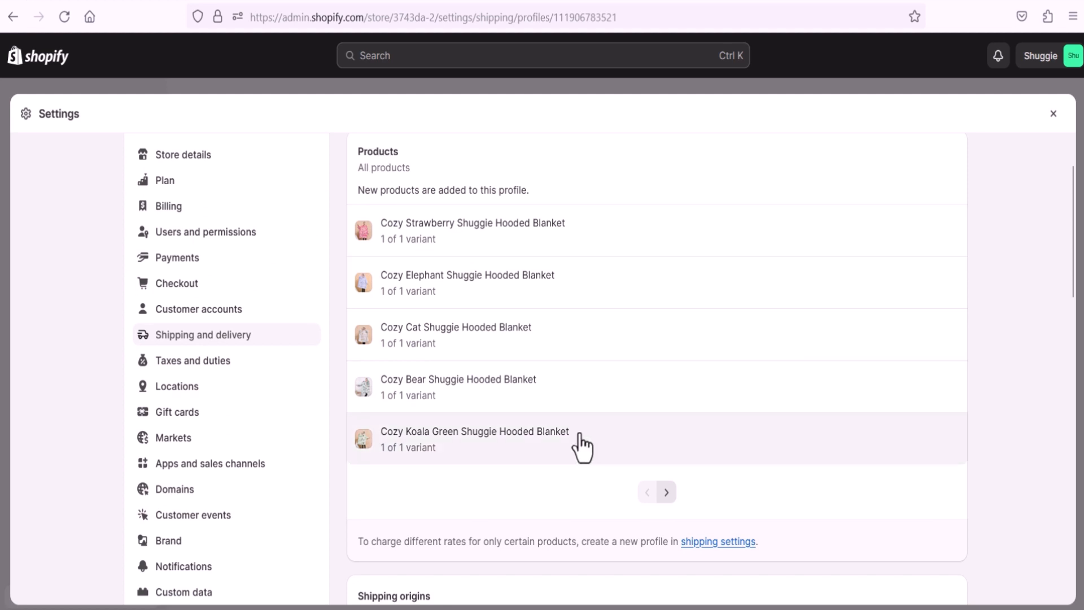
{"action": "scroll", "coordinate": [580, 446], "scroll_direction": "down", "scroll_amount": 7}
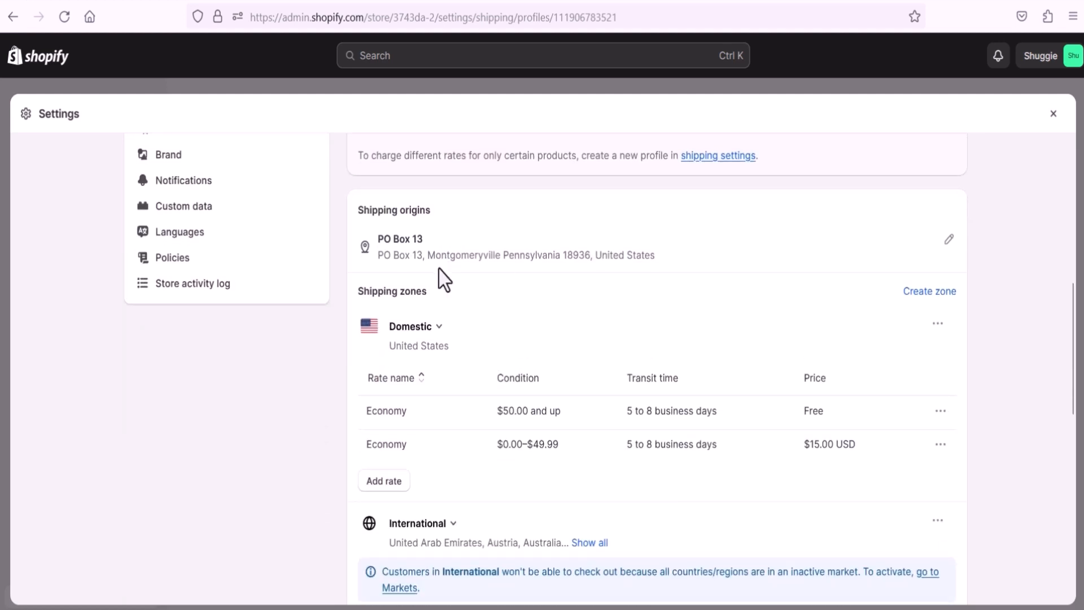
Step: Set the minimum order price of the free domestic Economy rate to $50.01
{"action": "scroll", "coordinate": [406, 347], "scroll_direction": "down", "scroll_amount": 2}
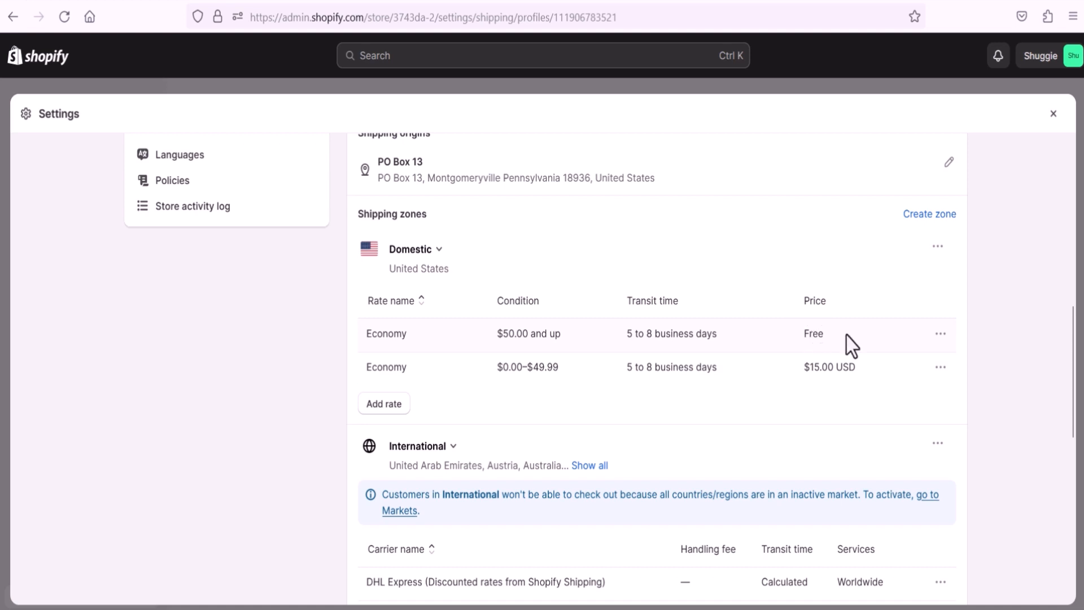
{"action": "left_click", "coordinate": [939, 338]}
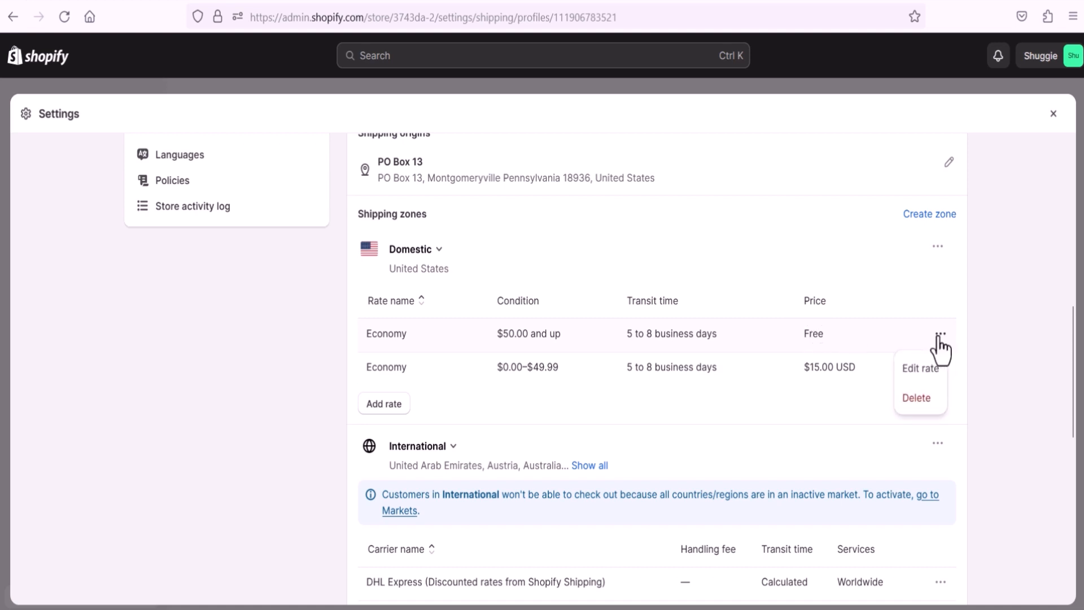
{"action": "left_click", "coordinate": [926, 370]}
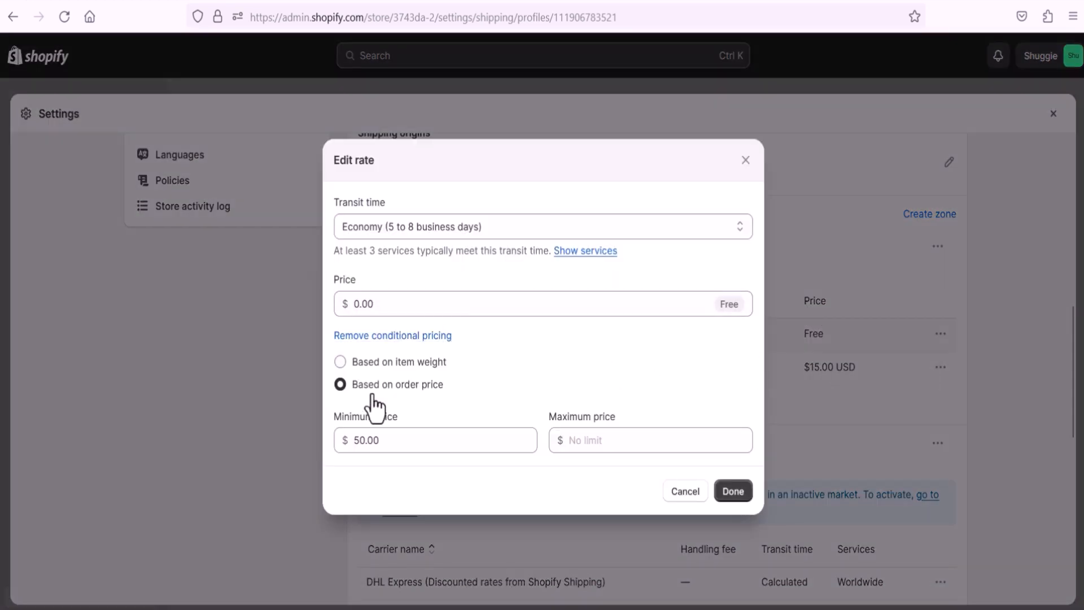
{"action": "left_click", "coordinate": [380, 445]}
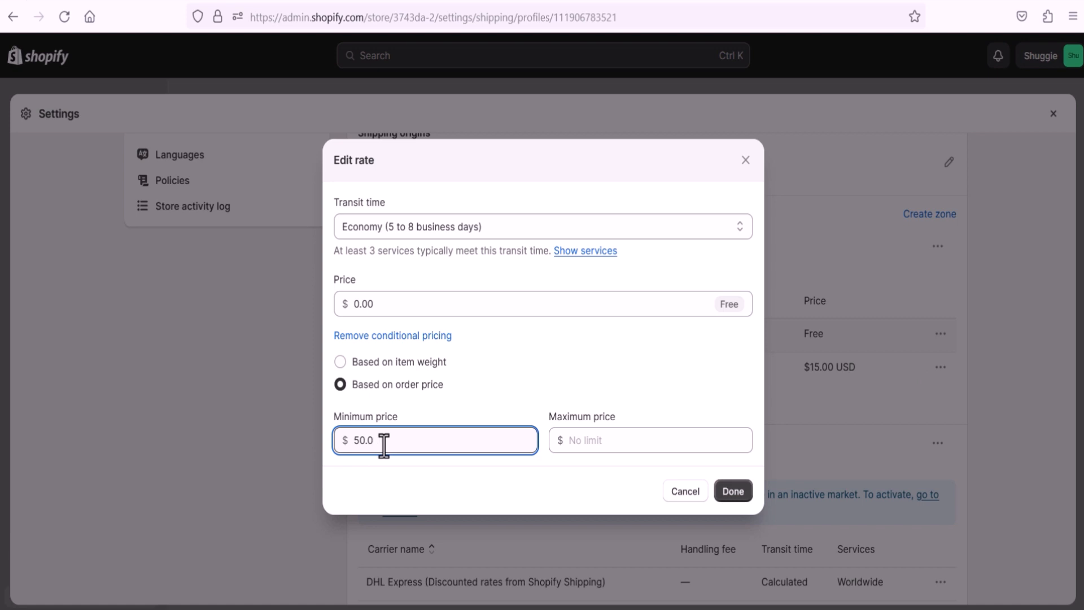
{"action": "left_click", "coordinate": [725, 498]}
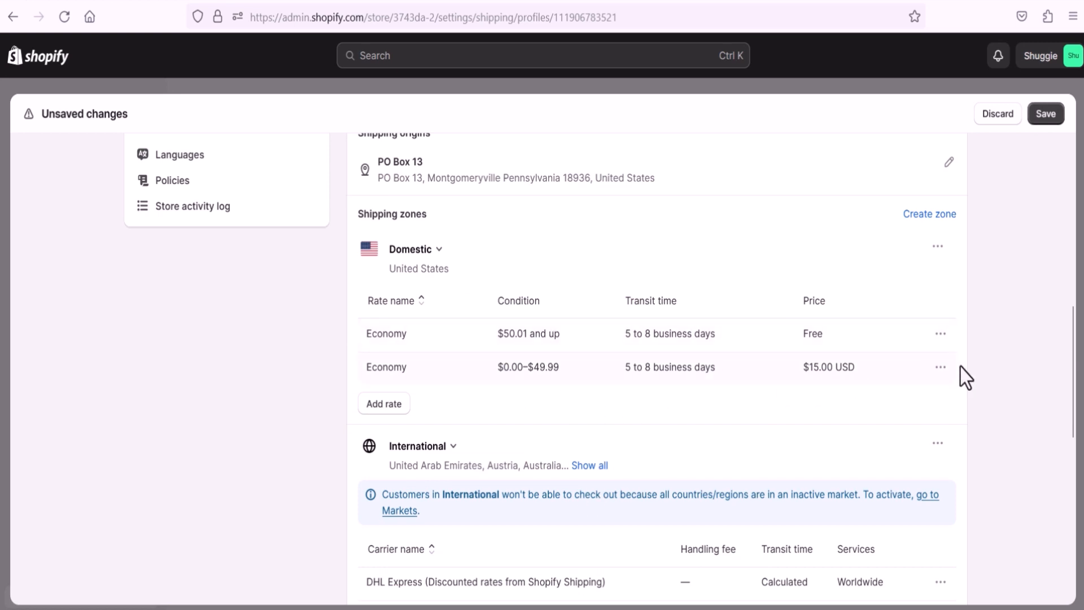
Step: Set the maximum order price of the paid domestic Economy rate to $50.00
{"action": "left_click", "coordinate": [941, 368]}
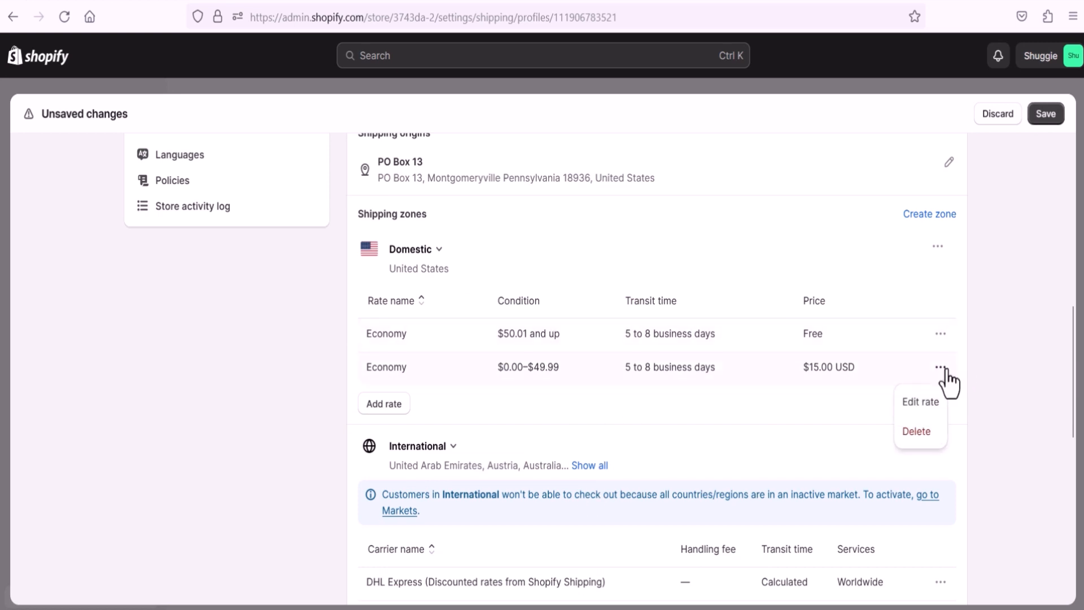
{"action": "left_click", "coordinate": [924, 402]}
{"action": "left_click", "coordinate": [587, 434]}
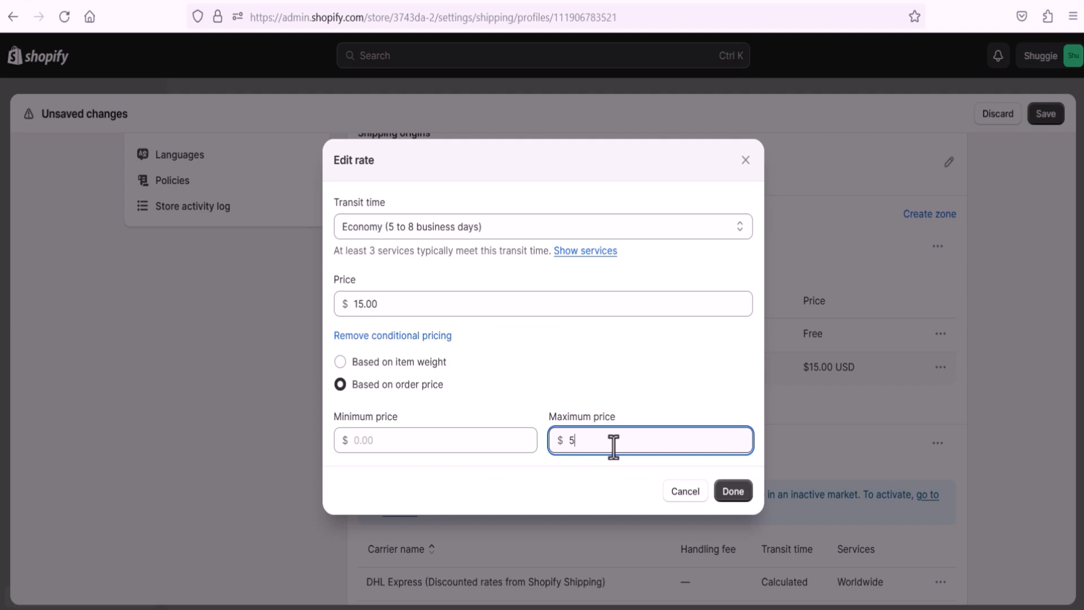
{"action": "left_click", "coordinate": [732, 492]}
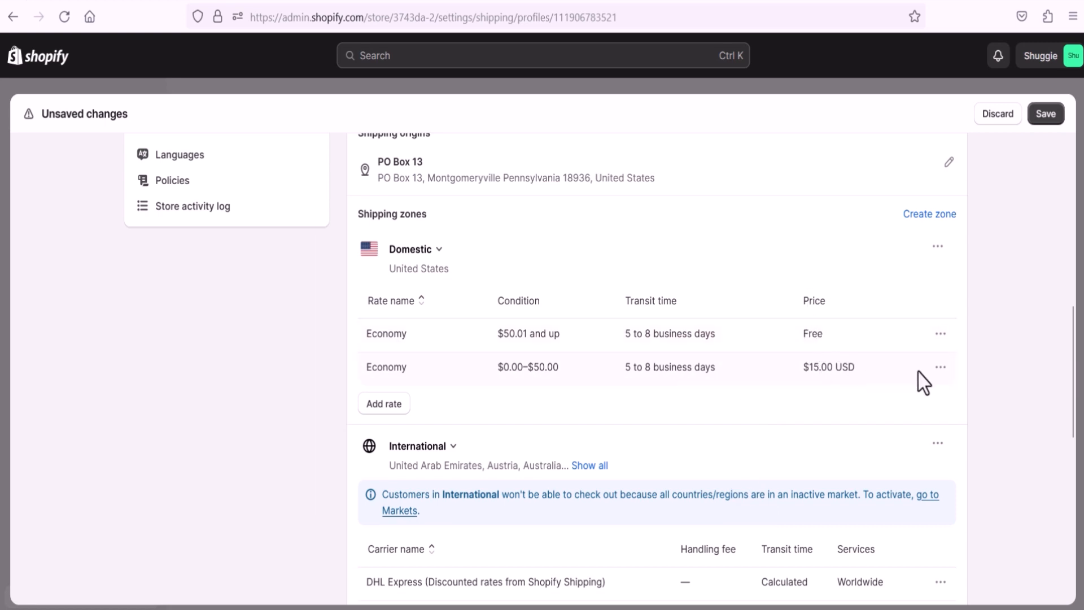
Step: Set the shipping price of the paid domestic Economy rate to $8.00
{"action": "left_click", "coordinate": [941, 372]}
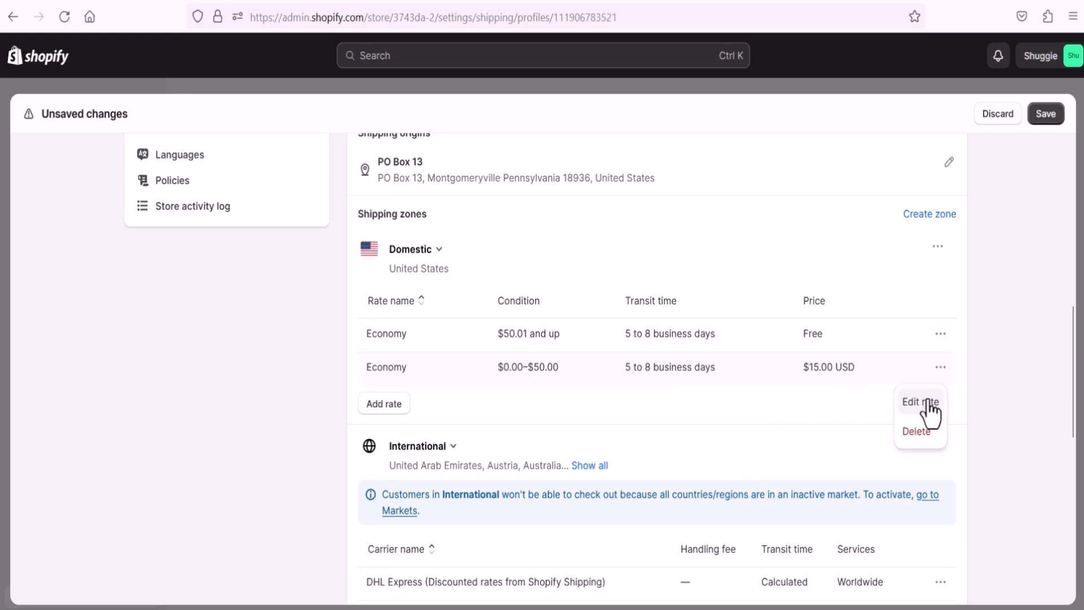
{"action": "left_click", "coordinate": [927, 402]}
{"action": "left_click", "coordinate": [604, 437]}
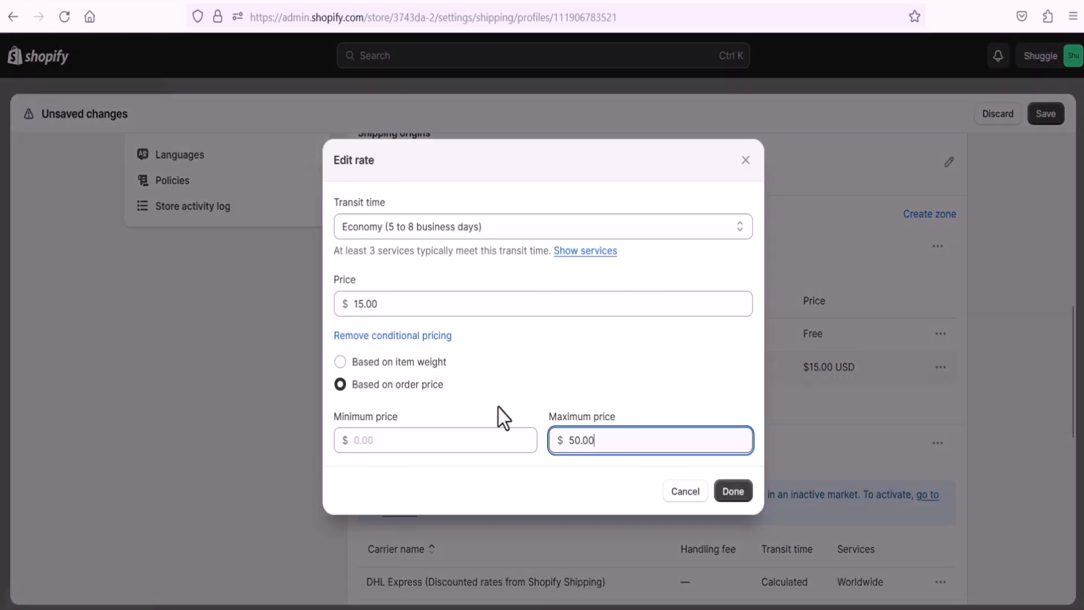
{"action": "left_click", "coordinate": [376, 300]}
{"action": "key", "text": "ctrl+a"}
{"action": "key", "text": "BackSpace"}
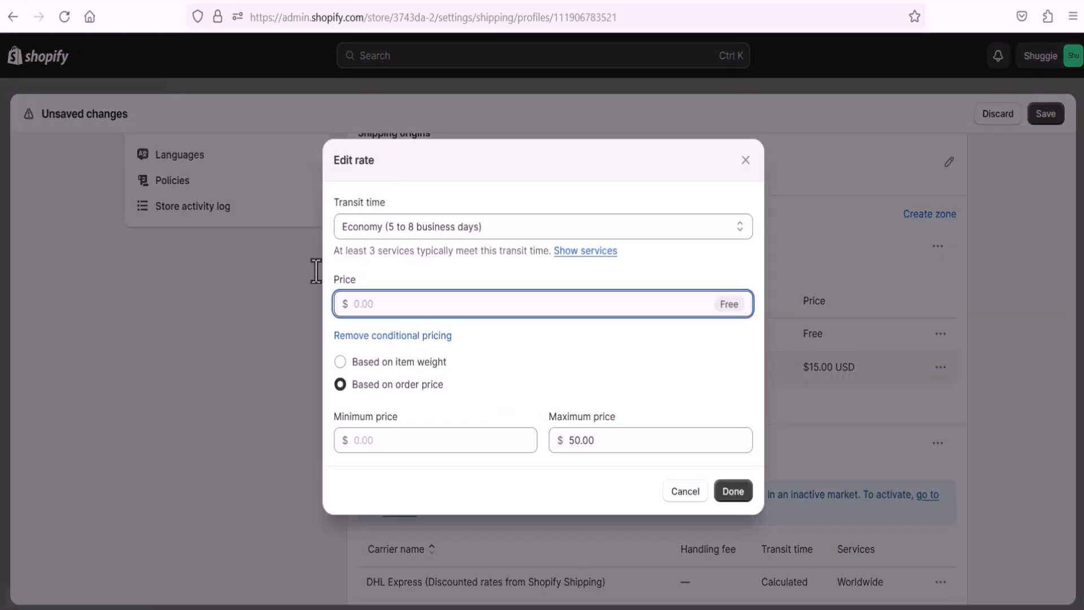
{"action": "type", "text": "8.00"}
{"action": "left_click", "coordinate": [731, 491]}
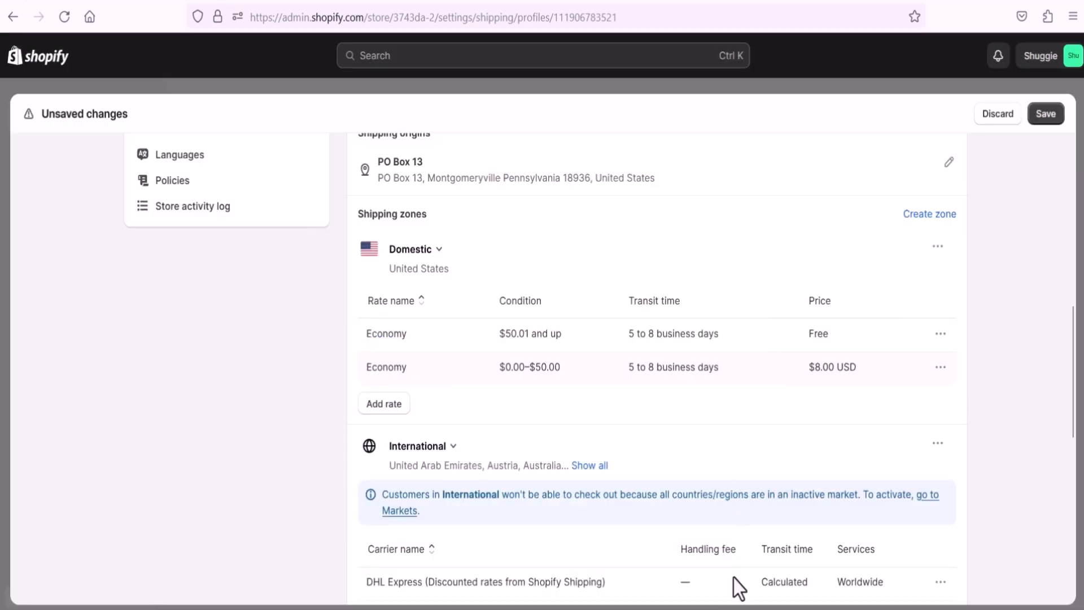
Step: Set the shipping price of the domestic Economy rate for orders up to $50.00 to $9.00
{"action": "scroll", "coordinate": [666, 339], "scroll_direction": "up", "scroll_amount": 8}
{"action": "scroll", "coordinate": [893, 452], "scroll_direction": "down", "scroll_amount": 8}
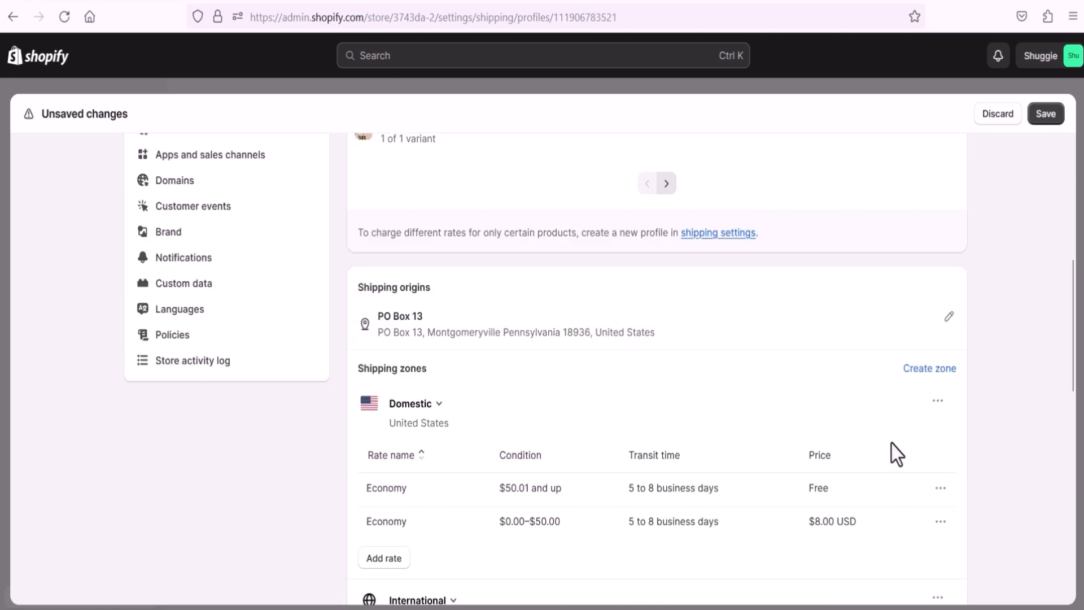
{"action": "left_click", "coordinate": [938, 444]}
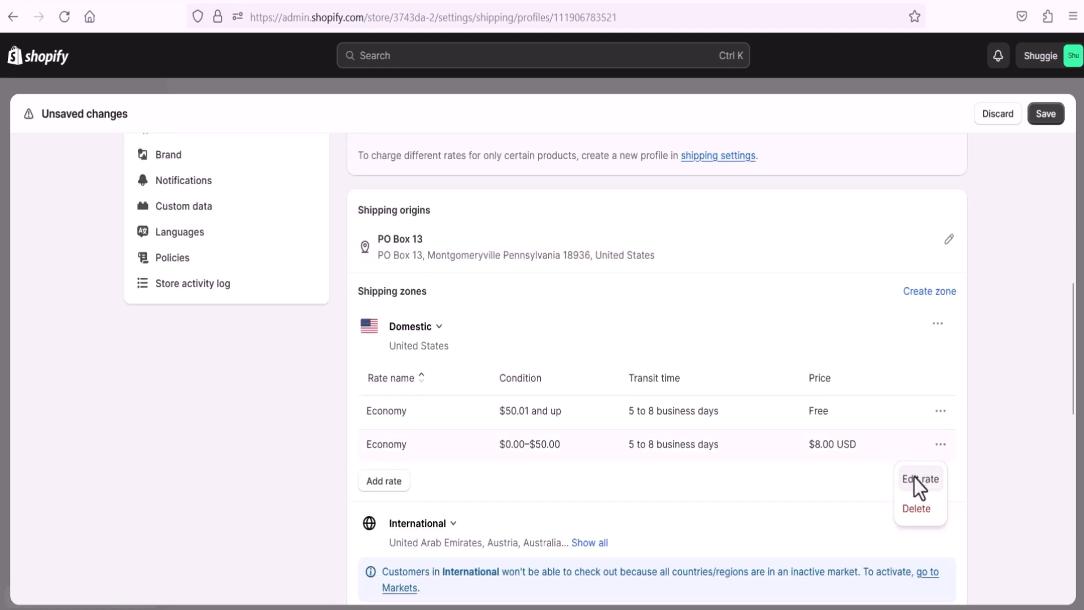
{"action": "left_click", "coordinate": [920, 480]}
{"action": "double_click", "coordinate": [390, 305]}
{"action": "key", "text": "BackSpace"}
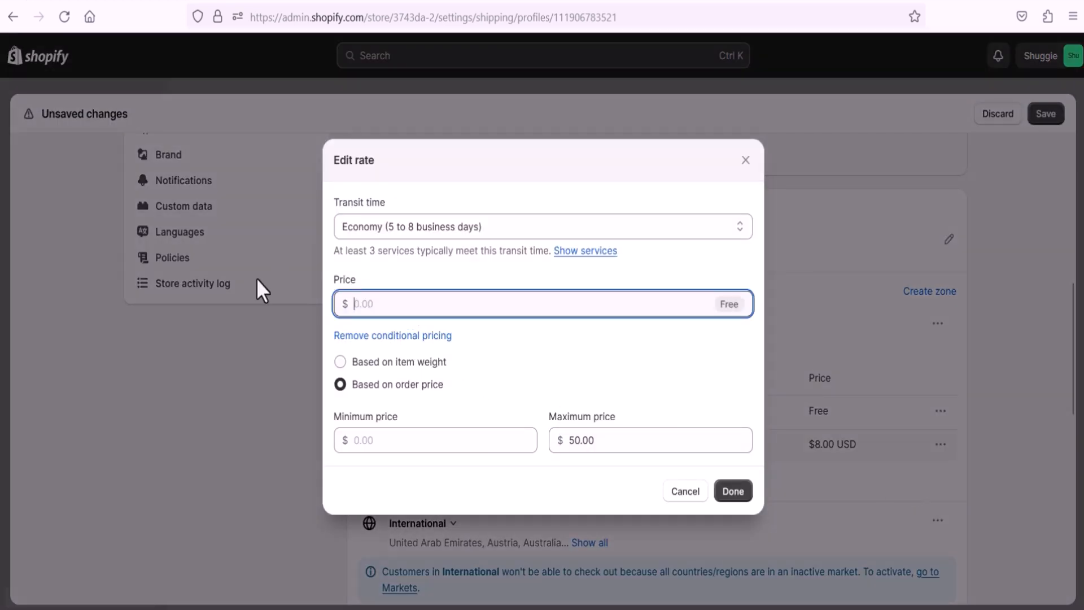
{"action": "type", "text": "9.00"}
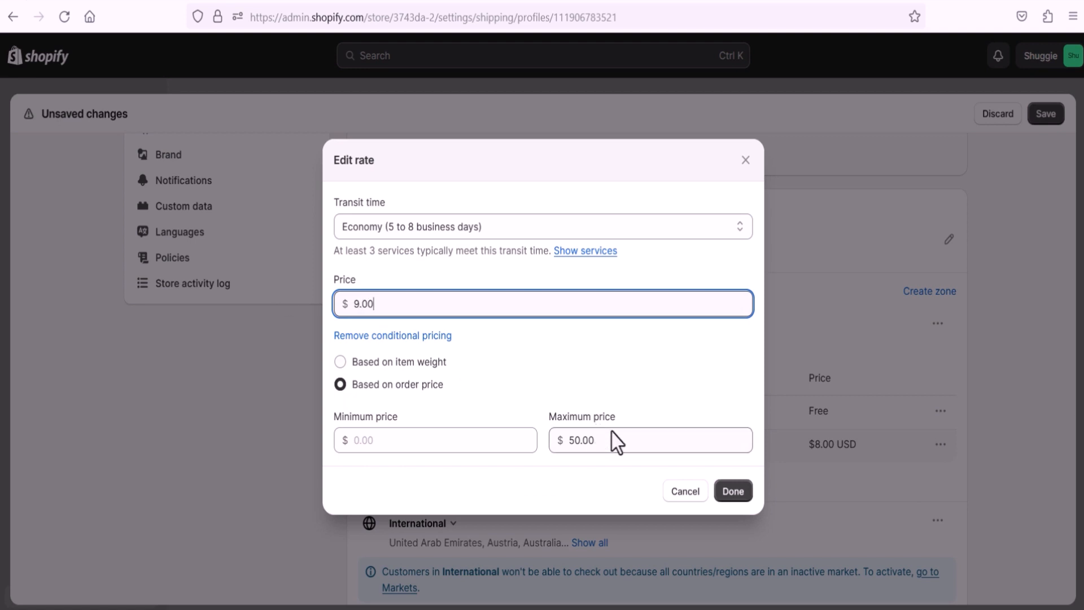
{"action": "left_click", "coordinate": [734, 493]}
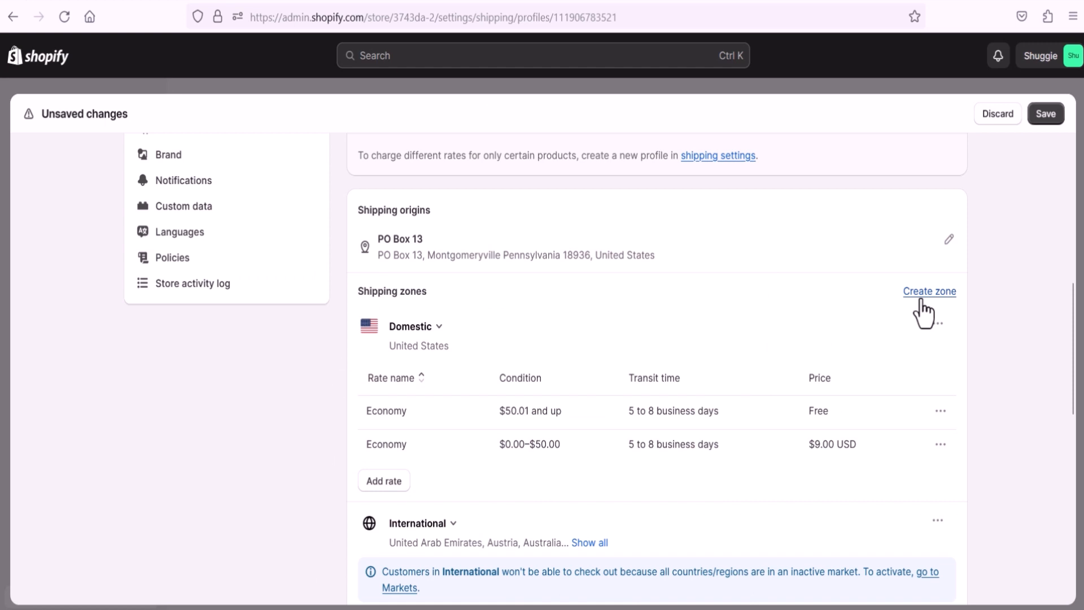
Step: Look at the options for adding a domestic rate without adding one, and examine the domestic and international shipping zones
{"action": "left_click", "coordinate": [384, 481]}
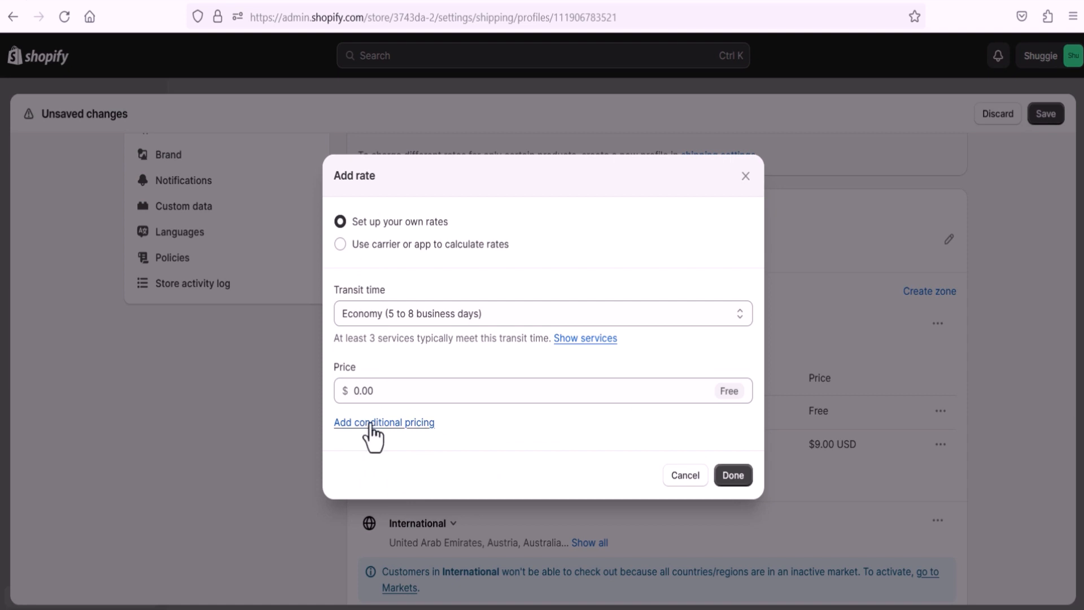
{"action": "left_click", "coordinate": [682, 477]}
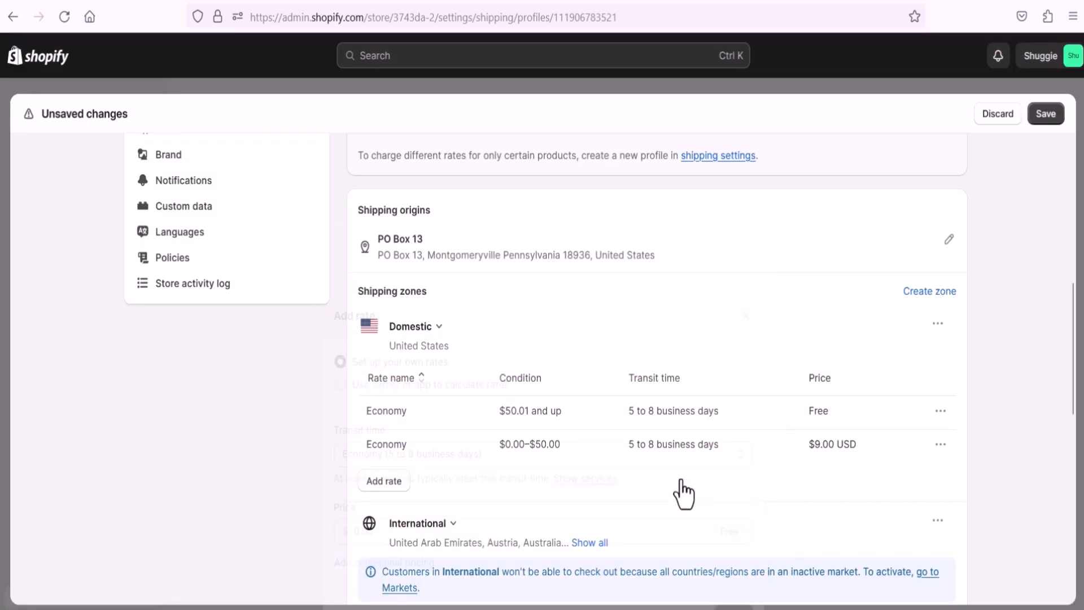
{"action": "scroll", "coordinate": [576, 470], "scroll_direction": "down", "scroll_amount": 2}
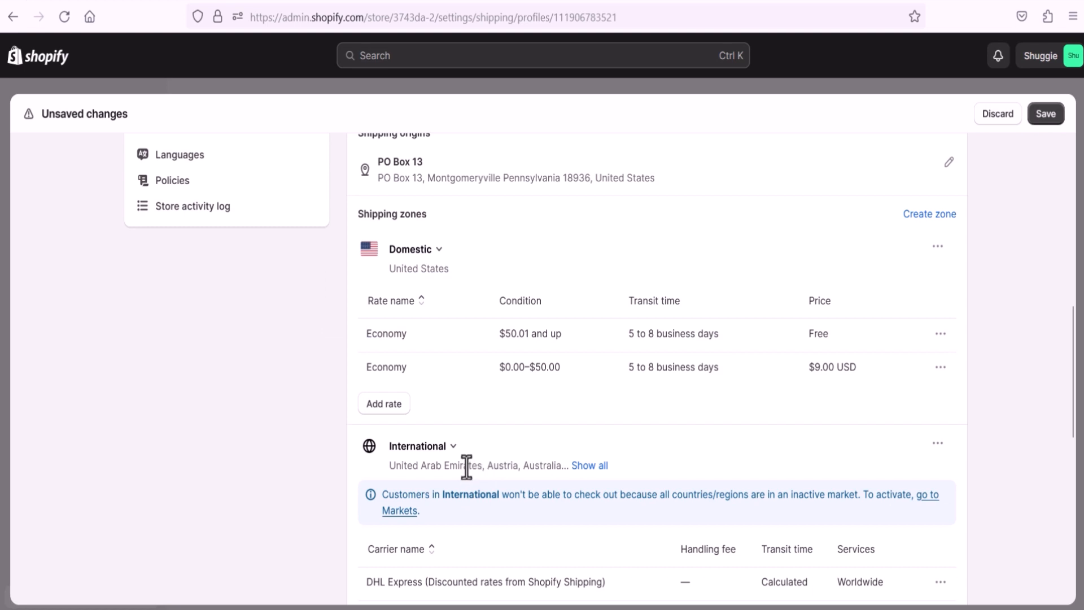
{"action": "scroll", "coordinate": [474, 464], "scroll_direction": "up", "scroll_amount": 2}
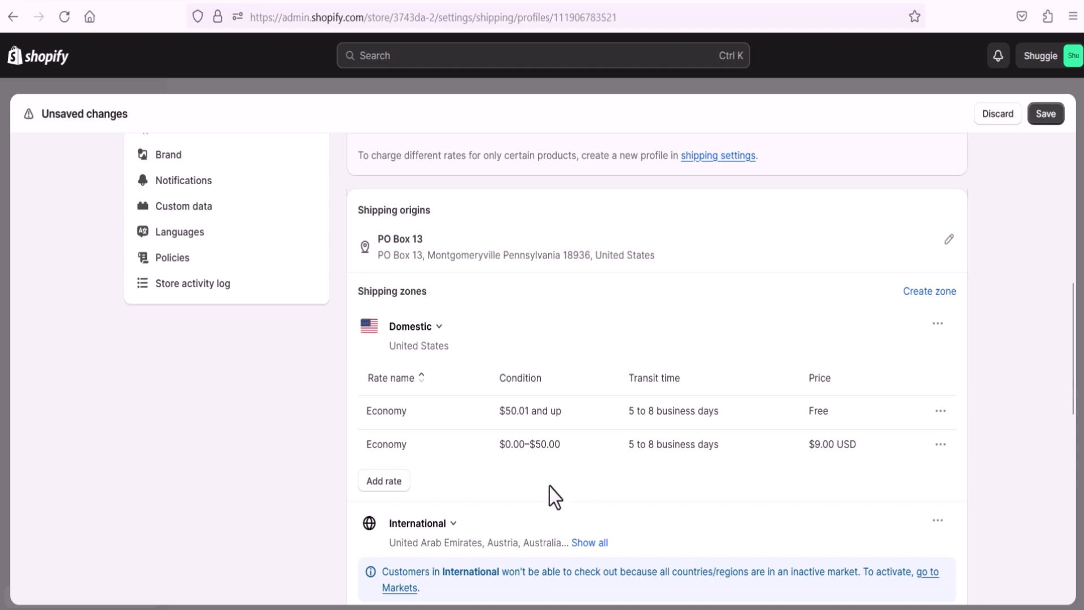
{"action": "scroll", "coordinate": [542, 542], "scroll_direction": "down", "scroll_amount": 2}
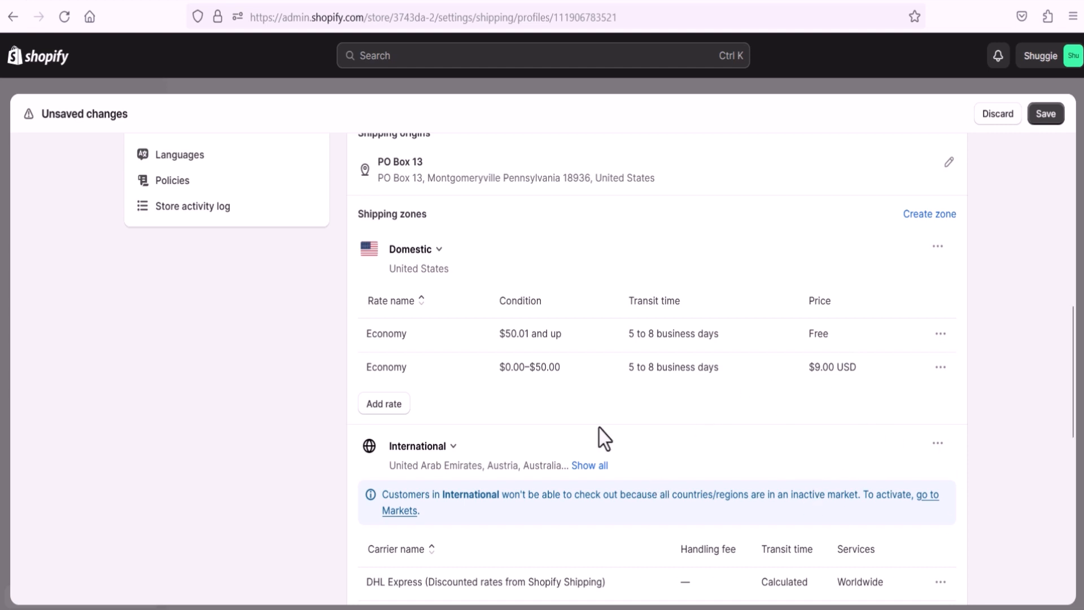
{"action": "scroll", "coordinate": [510, 423], "scroll_direction": "up", "scroll_amount": 4}
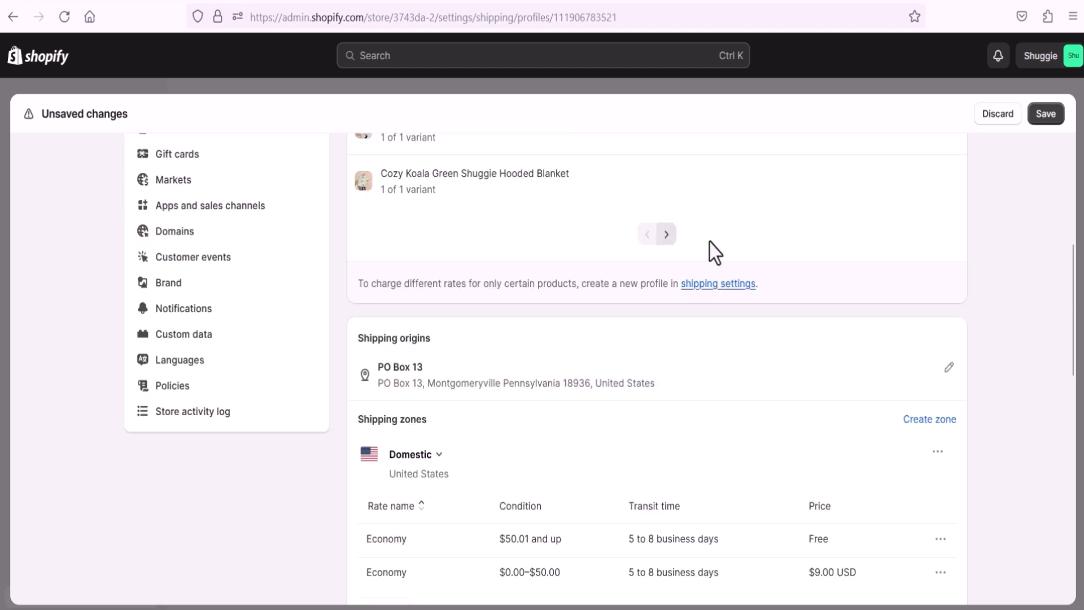
{"action": "scroll", "coordinate": [879, 249], "scroll_direction": "up", "scroll_amount": 3}
{"action": "scroll", "coordinate": [871, 309], "scroll_direction": "down", "scroll_amount": 10}
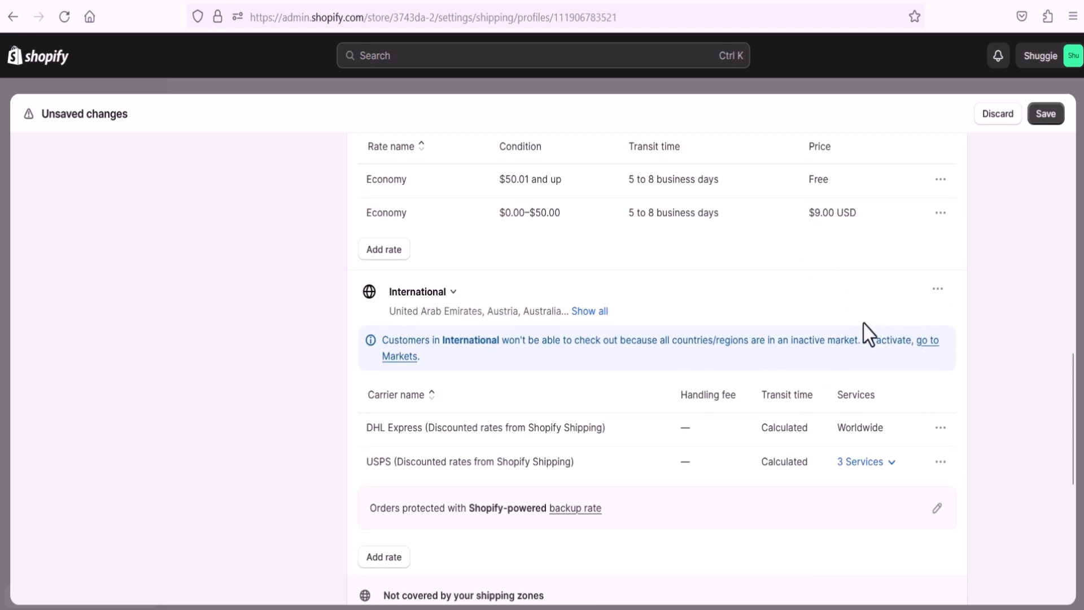
{"action": "scroll", "coordinate": [868, 333], "scroll_direction": "up", "scroll_amount": 3}
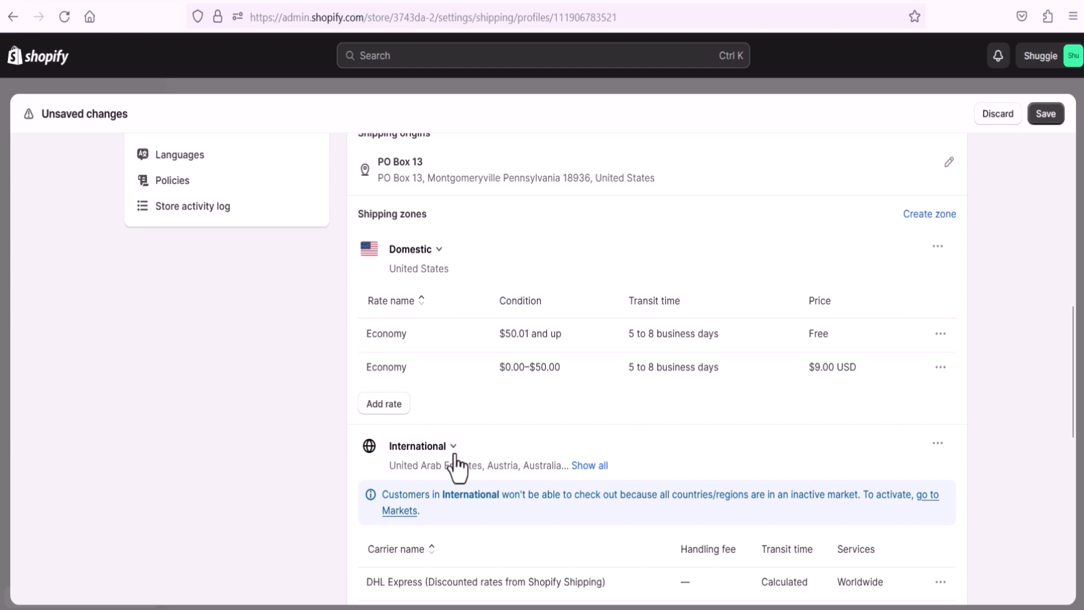
Step: Show all countries in the International shipping zone and examine its market, carrier rates and backup rate
{"action": "left_click", "coordinate": [582, 466]}
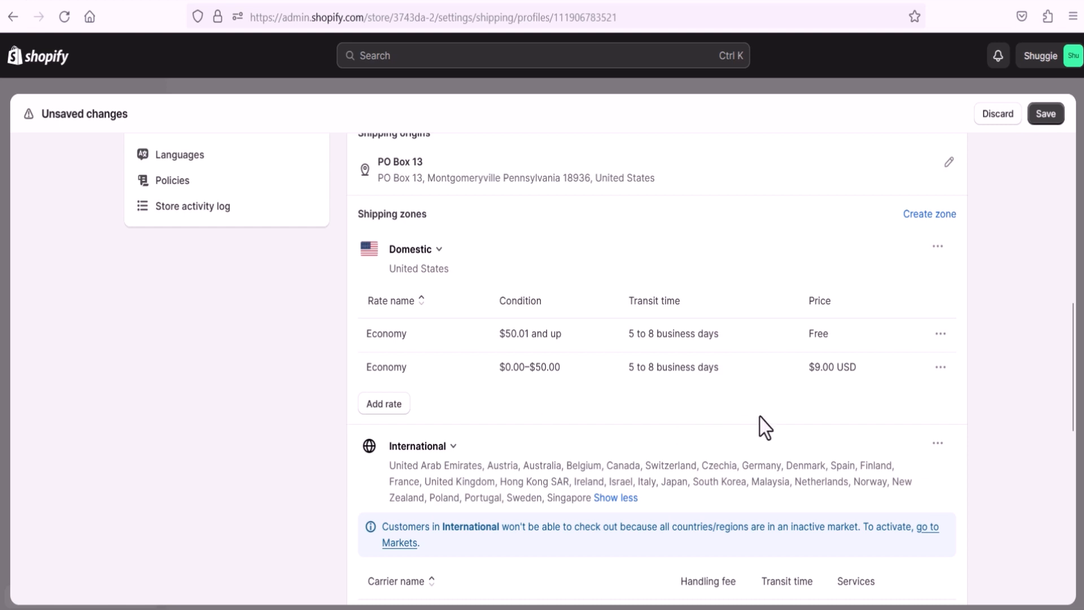
{"action": "scroll", "coordinate": [759, 426], "scroll_direction": "down", "scroll_amount": 2}
{"action": "scroll", "coordinate": [688, 430], "scroll_direction": "down", "scroll_amount": 2}
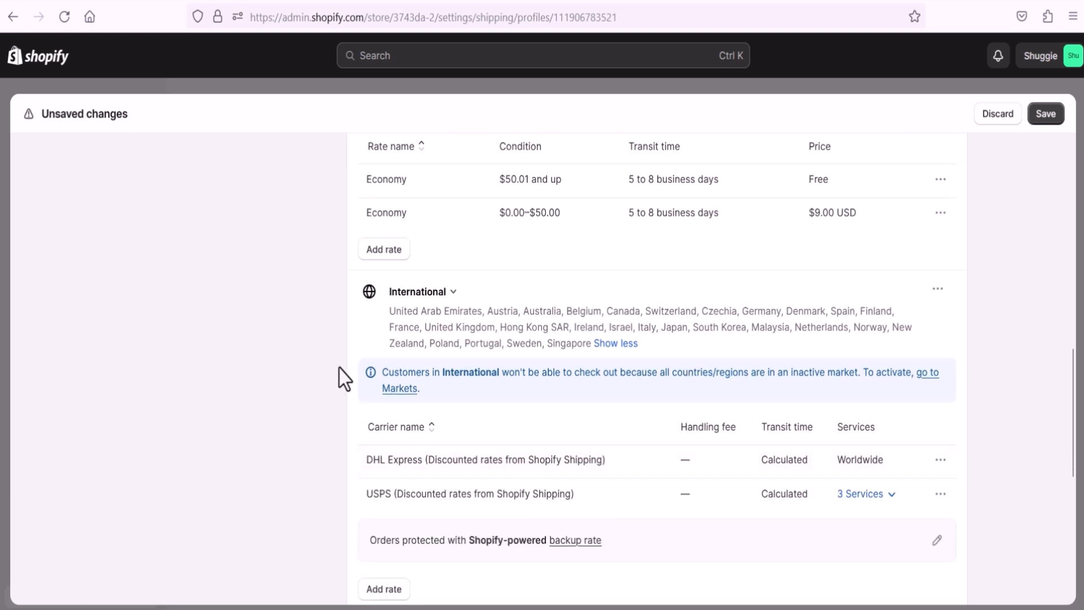
{"action": "scroll", "coordinate": [429, 345], "scroll_direction": "up", "scroll_amount": 2}
{"action": "left_click", "coordinate": [443, 377]}
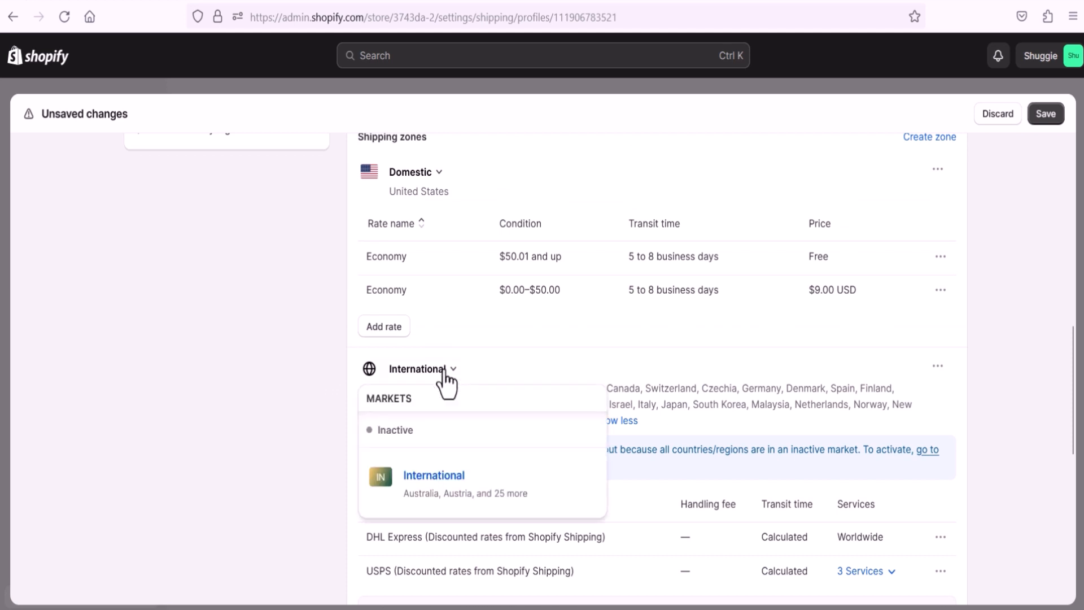
{"action": "left_click", "coordinate": [1009, 405]}
{"action": "scroll", "coordinate": [962, 410], "scroll_direction": "down", "scroll_amount": 4}
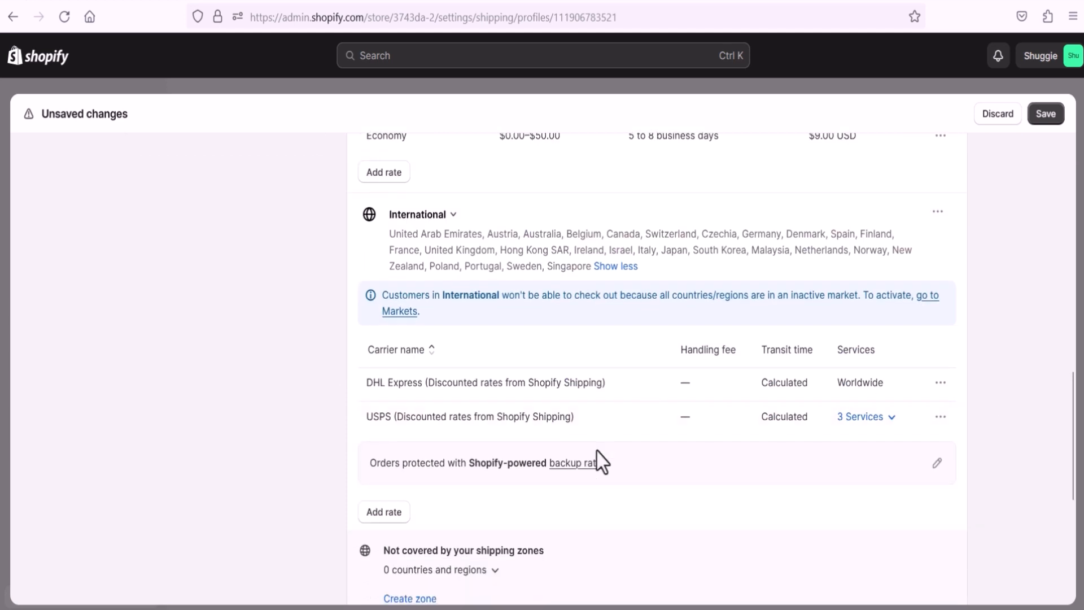
{"action": "scroll", "coordinate": [600, 514], "scroll_direction": "down", "scroll_amount": 2}
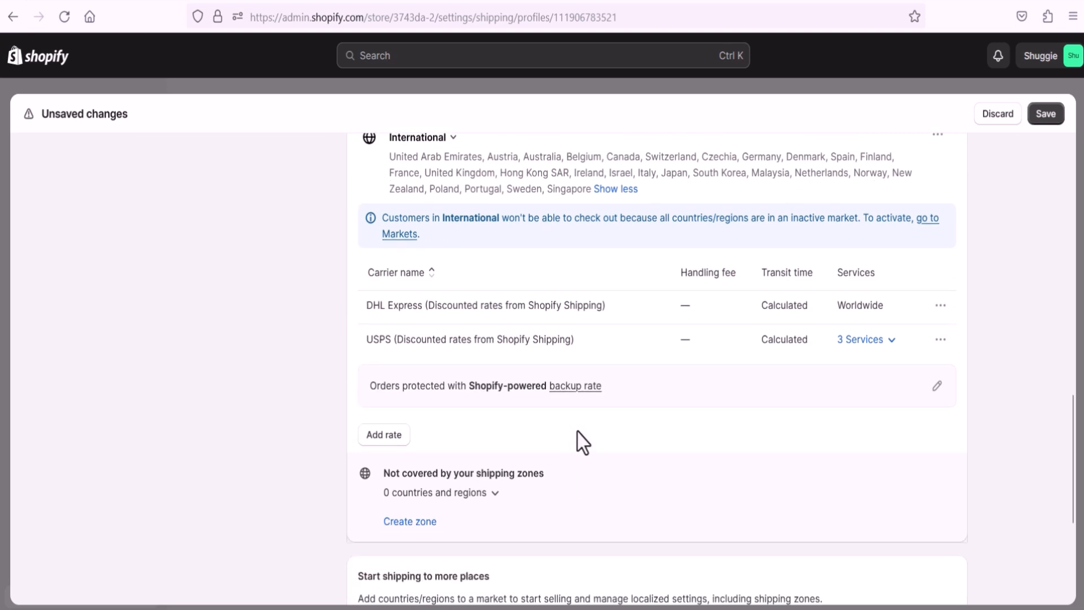
{"action": "scroll", "coordinate": [582, 429], "scroll_direction": "up", "scroll_amount": 3}
{"action": "scroll", "coordinate": [565, 350], "scroll_direction": "up", "scroll_amount": 3}
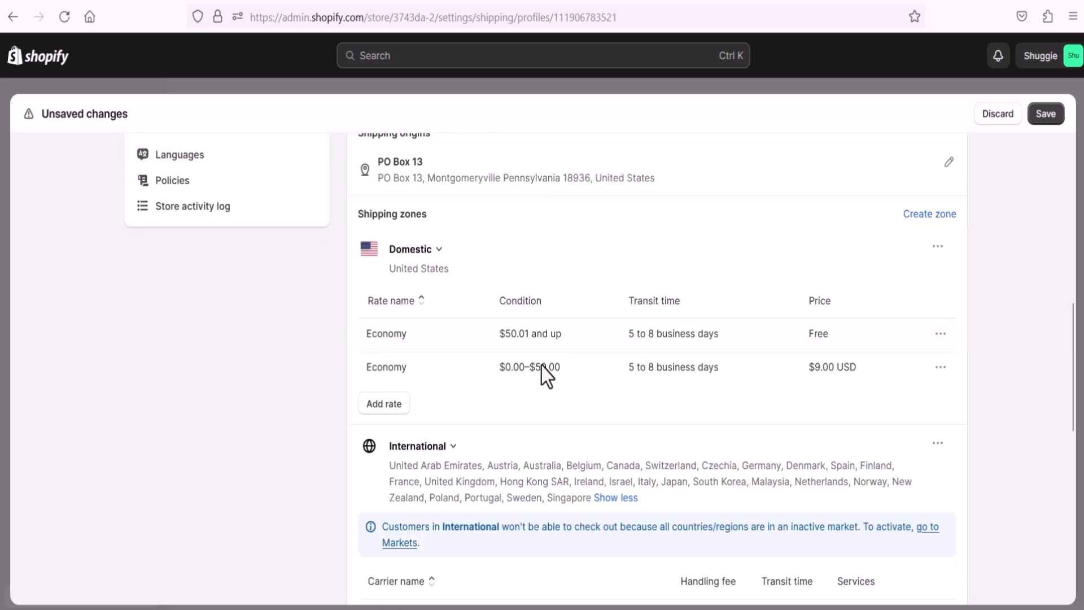
Step: Review the whole general profile, from its products and shipping origin to the zones and the countries not in a market
{"action": "scroll", "coordinate": [582, 415], "scroll_direction": "up", "scroll_amount": 3}
{"action": "scroll", "coordinate": [556, 412], "scroll_direction": "up", "scroll_amount": 2}
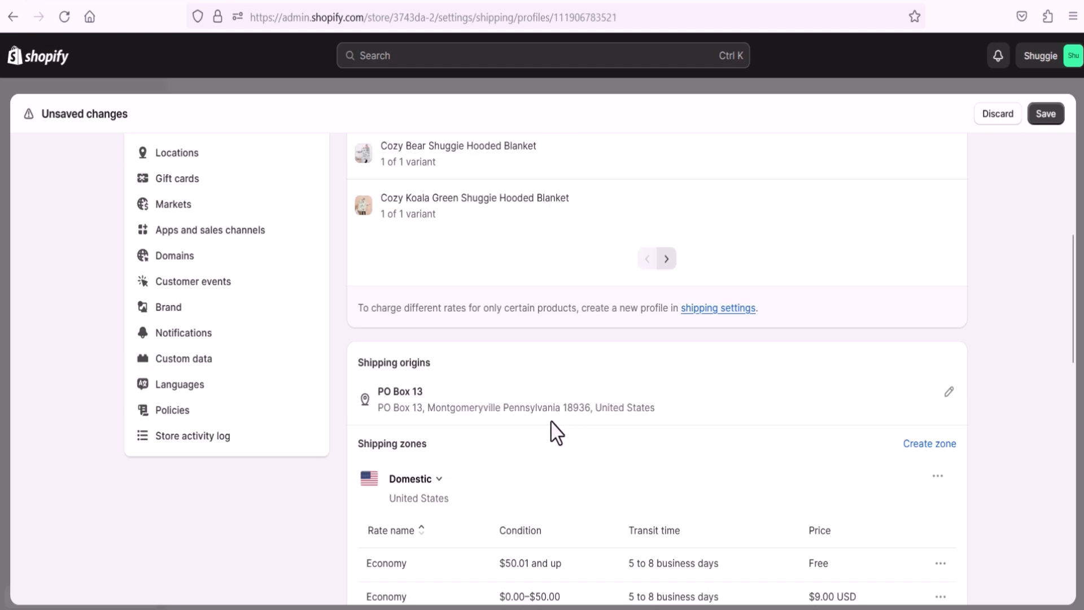
{"action": "scroll", "coordinate": [551, 431], "scroll_direction": "down", "scroll_amount": 2}
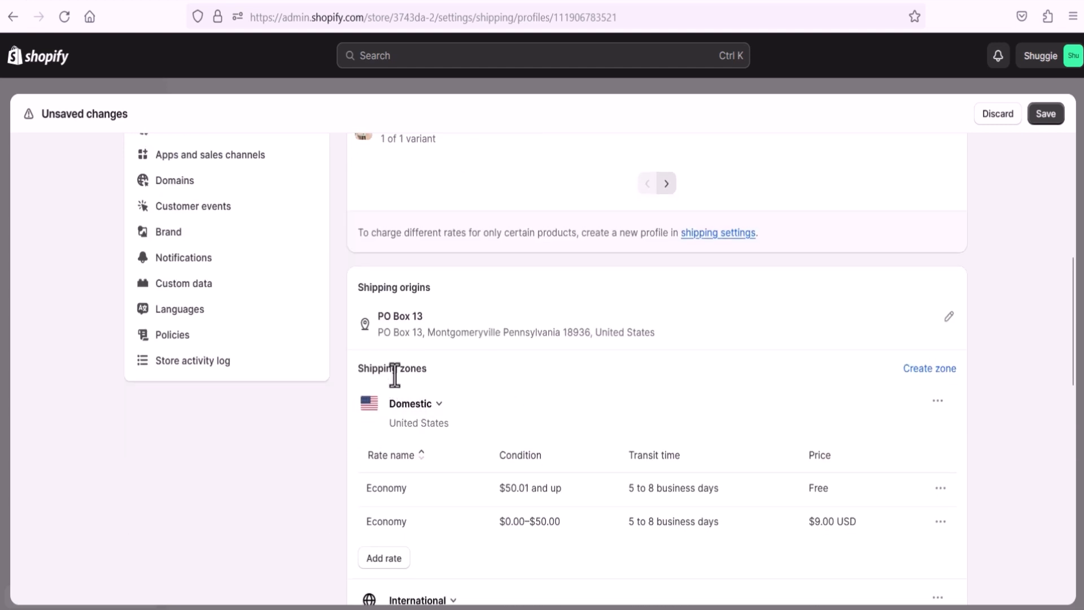
{"action": "scroll", "coordinate": [415, 424], "scroll_direction": "down", "scroll_amount": 3}
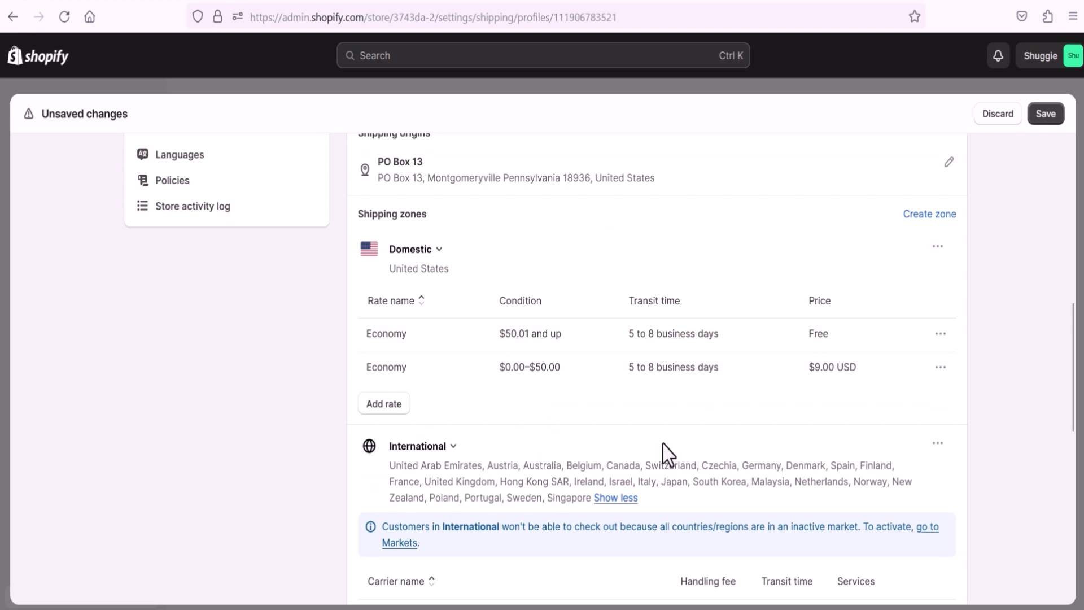
{"action": "scroll", "coordinate": [791, 443], "scroll_direction": "down", "scroll_amount": 4}
{"action": "scroll", "coordinate": [795, 450], "scroll_direction": "down", "scroll_amount": 3}
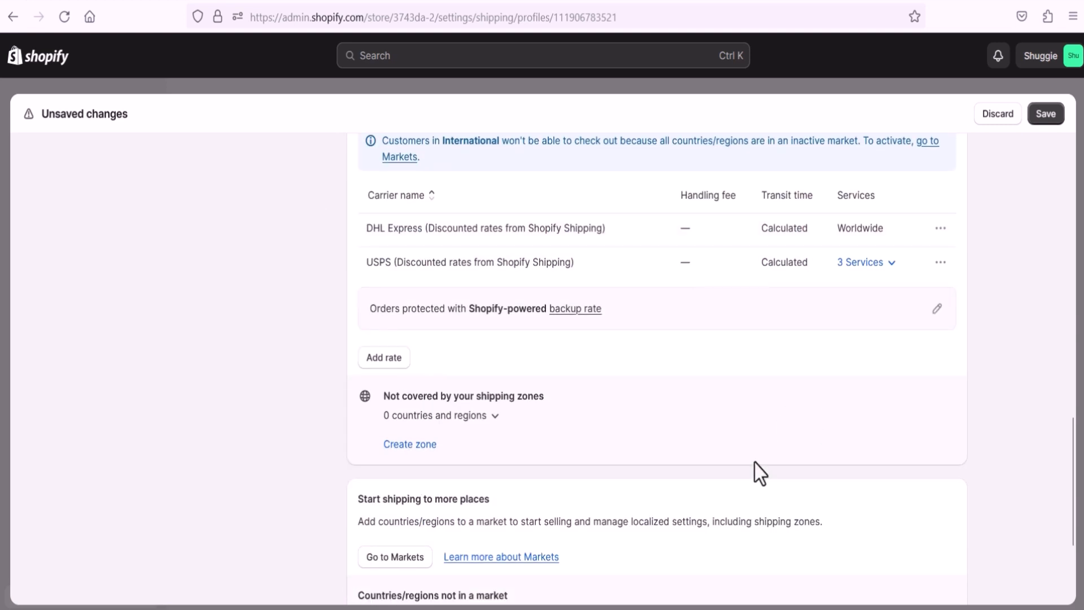
{"action": "scroll", "coordinate": [740, 458], "scroll_direction": "down", "scroll_amount": 3}
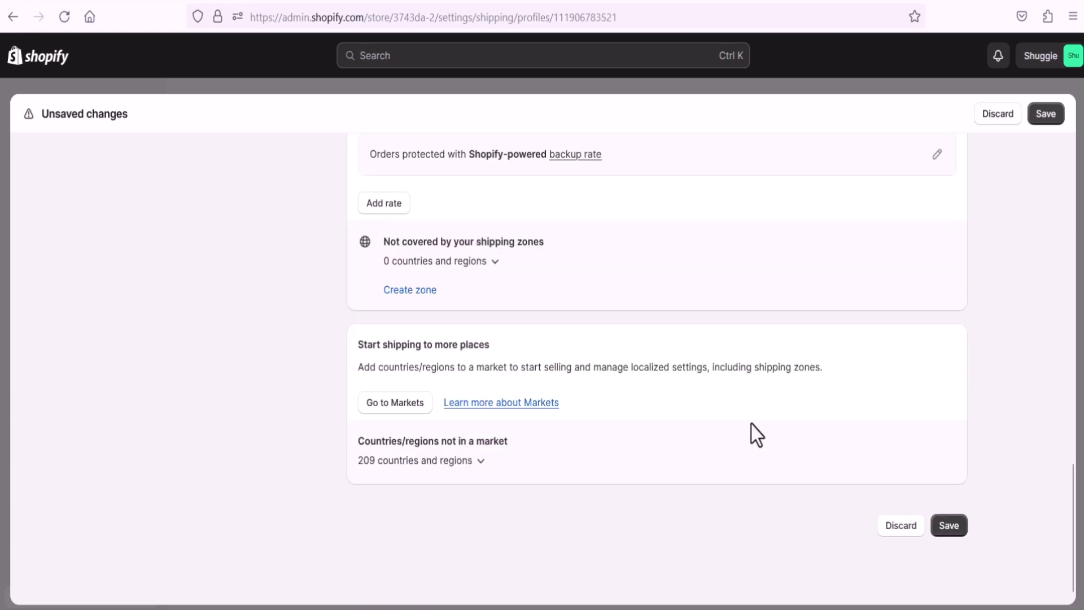
{"action": "scroll", "coordinate": [798, 435], "scroll_direction": "up", "scroll_amount": 18}
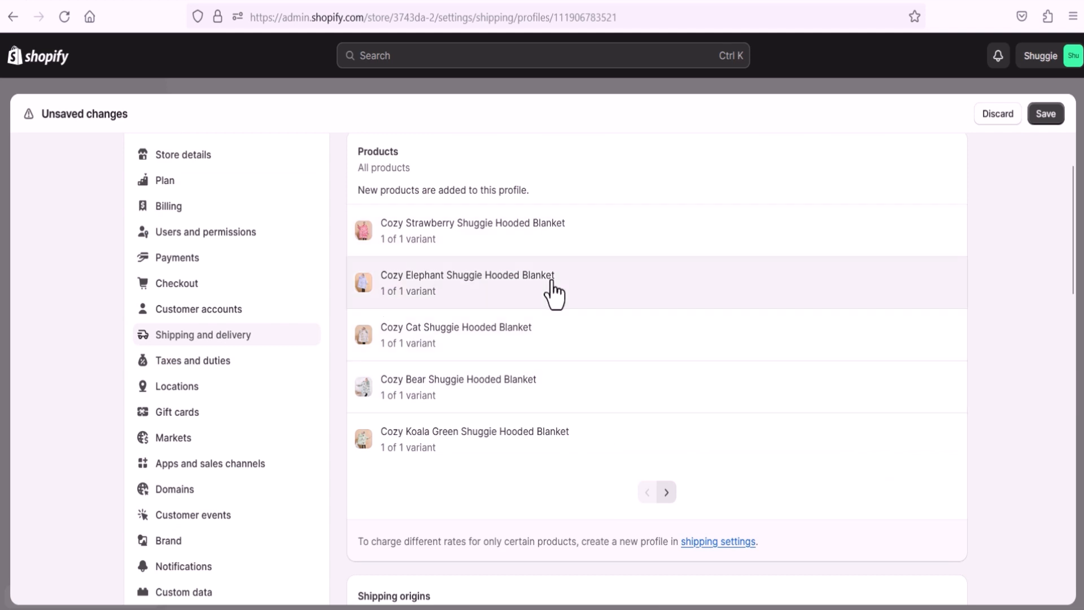
{"action": "scroll", "coordinate": [740, 494], "scroll_direction": "down", "scroll_amount": 2}
{"action": "scroll", "coordinate": [742, 480], "scroll_direction": "up", "scroll_amount": 3}
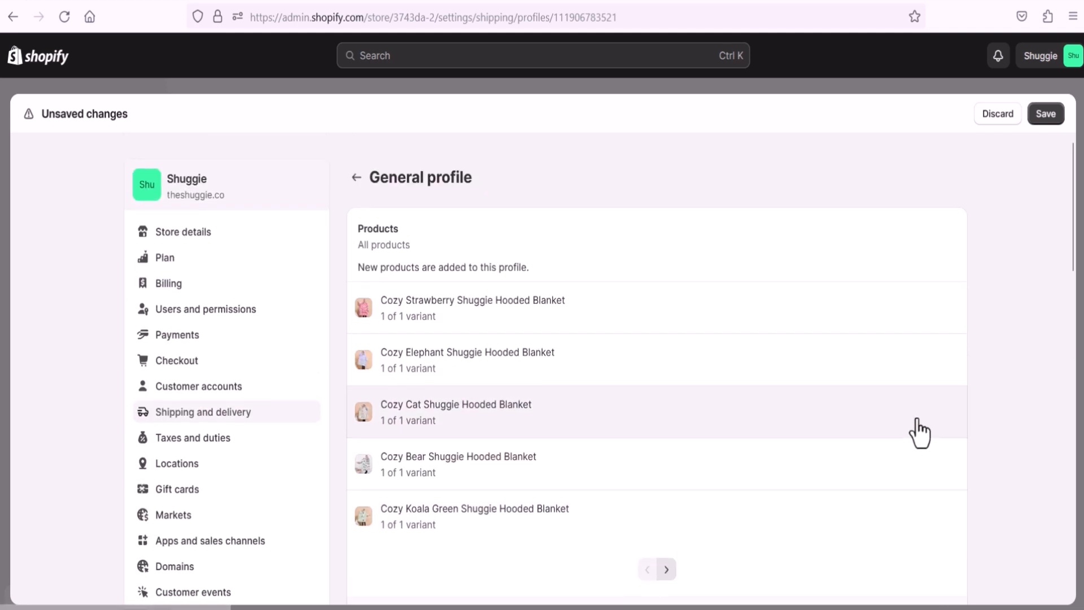
{"action": "scroll", "coordinate": [895, 399], "scroll_direction": "down", "scroll_amount": 20}
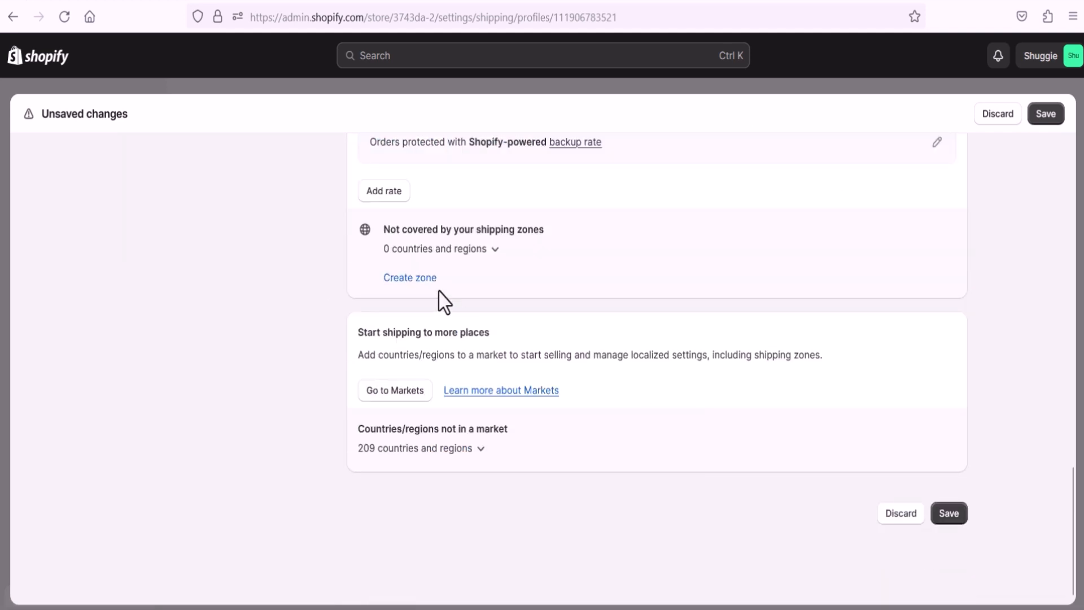
{"action": "scroll", "coordinate": [640, 285], "scroll_direction": "up", "scroll_amount": 4}
{"action": "scroll", "coordinate": [639, 285], "scroll_direction": "up", "scroll_amount": 15}
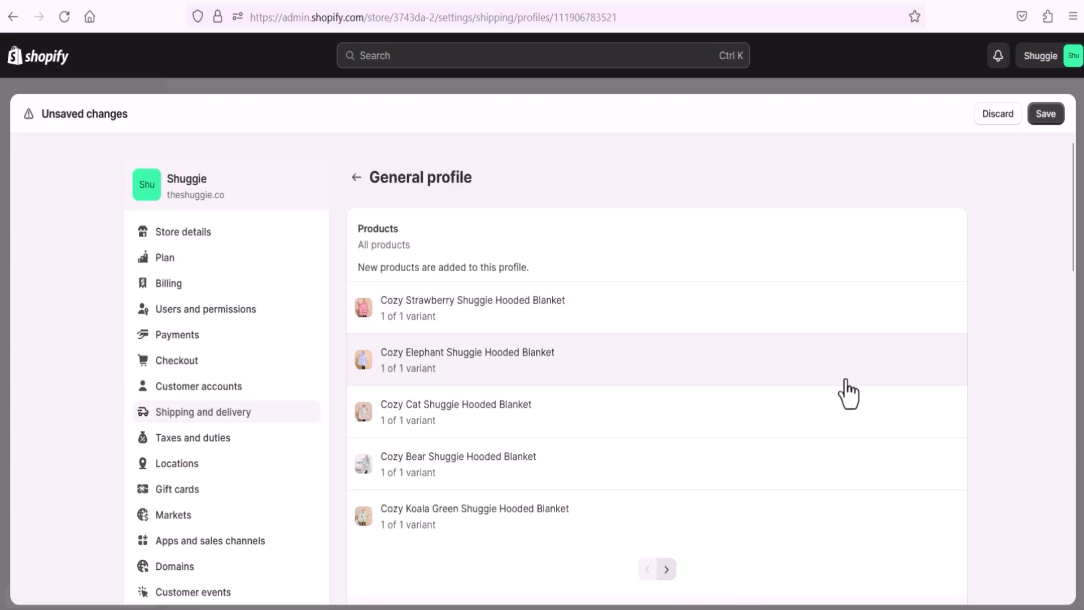
Step: Save the rate changes in the general profile and return to the Shipping and delivery settings
{"action": "left_click", "coordinate": [357, 178]}
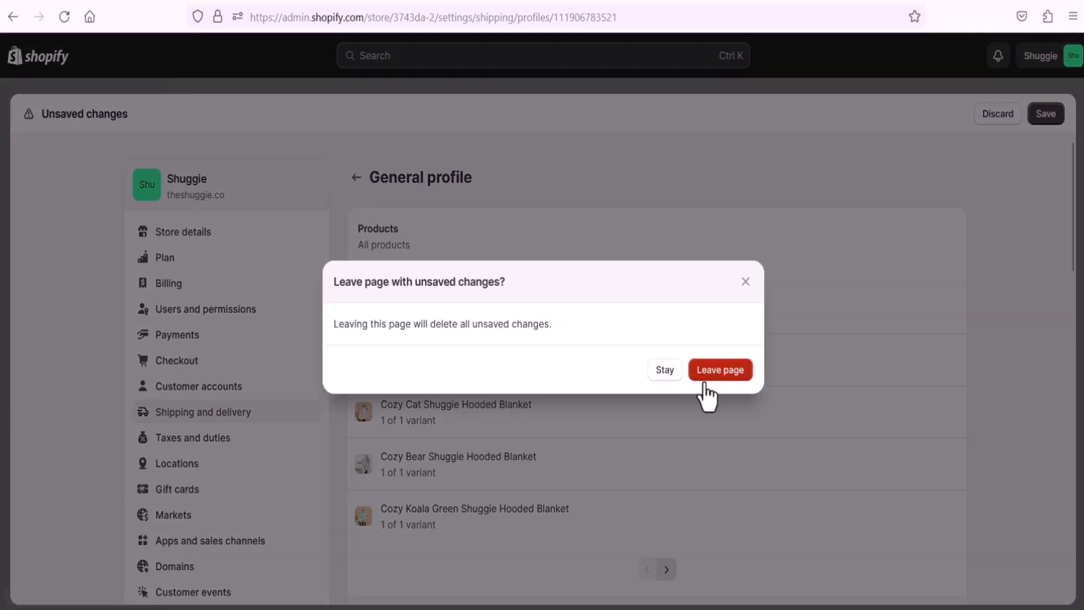
{"action": "left_click", "coordinate": [746, 282]}
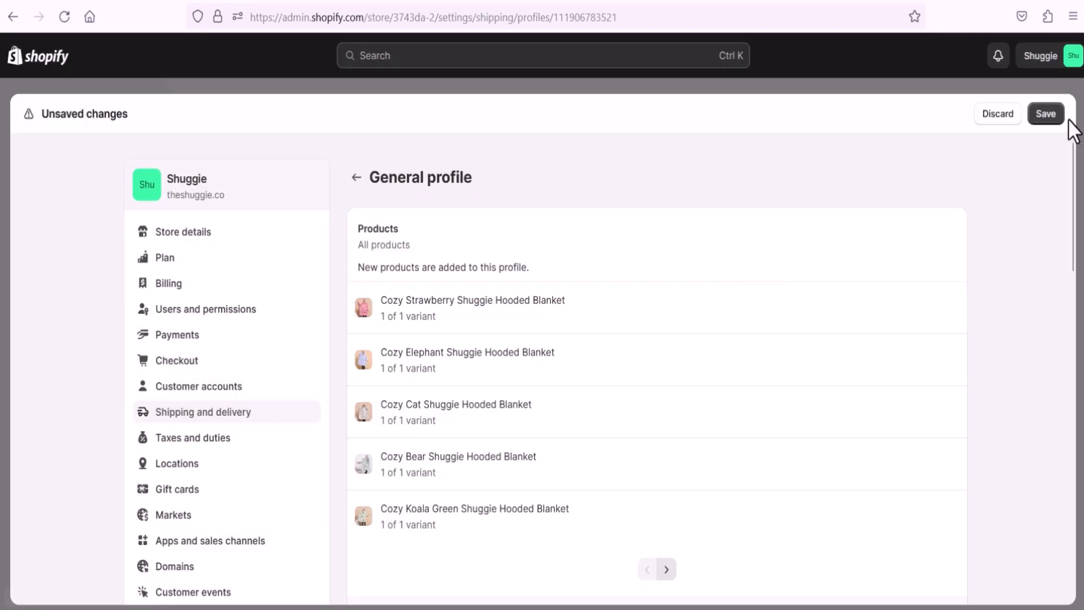
{"action": "left_click", "coordinate": [1053, 115]}
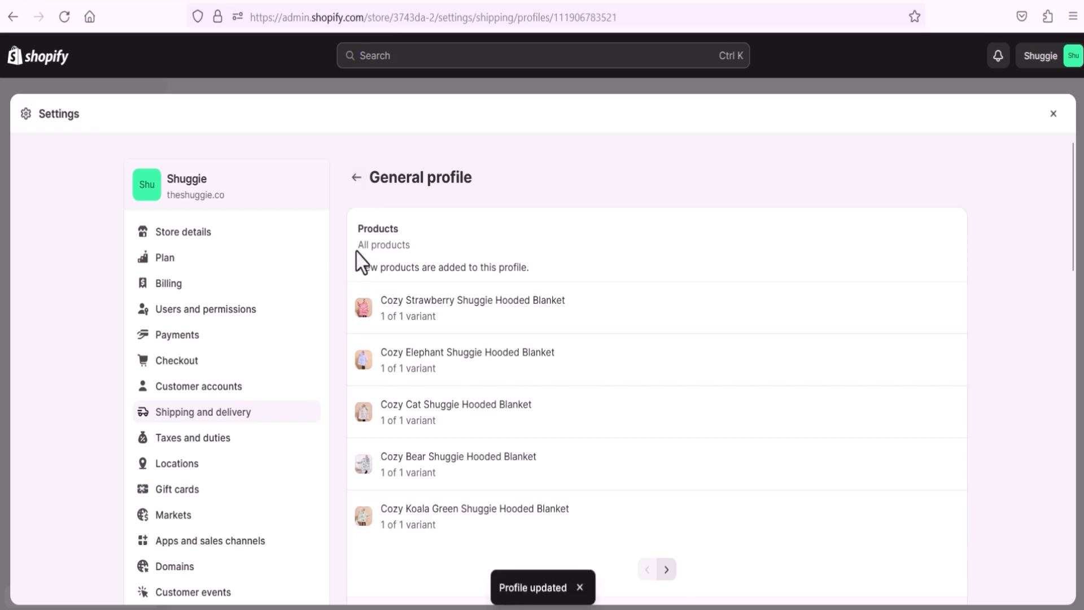
{"action": "left_click", "coordinate": [356, 177]}
Step: Examine the delivery dates, local delivery, local pickup, saved packages and Shopify Shipping carrier sections
{"action": "scroll", "coordinate": [429, 254], "scroll_direction": "down", "scroll_amount": 4}
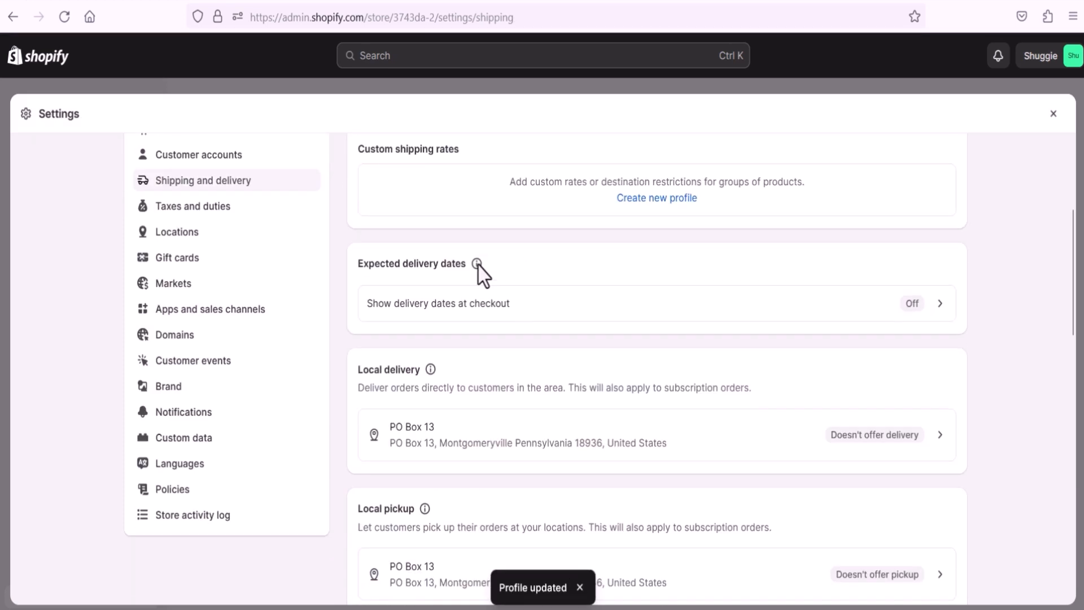
{"action": "scroll", "coordinate": [481, 277], "scroll_direction": "down", "scroll_amount": 2}
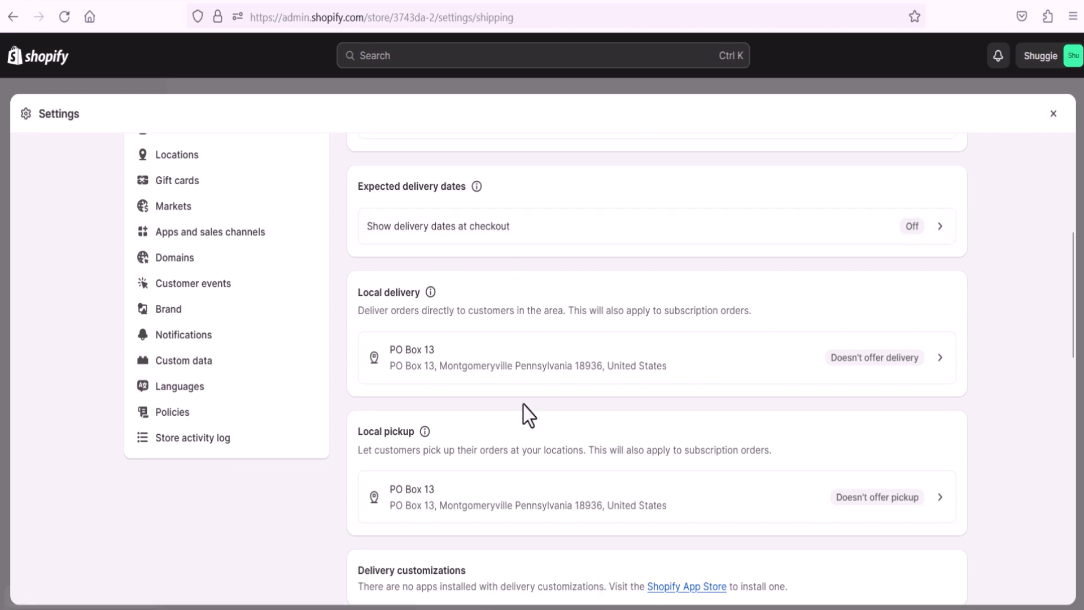
{"action": "scroll", "coordinate": [510, 405], "scroll_direction": "down", "scroll_amount": 5}
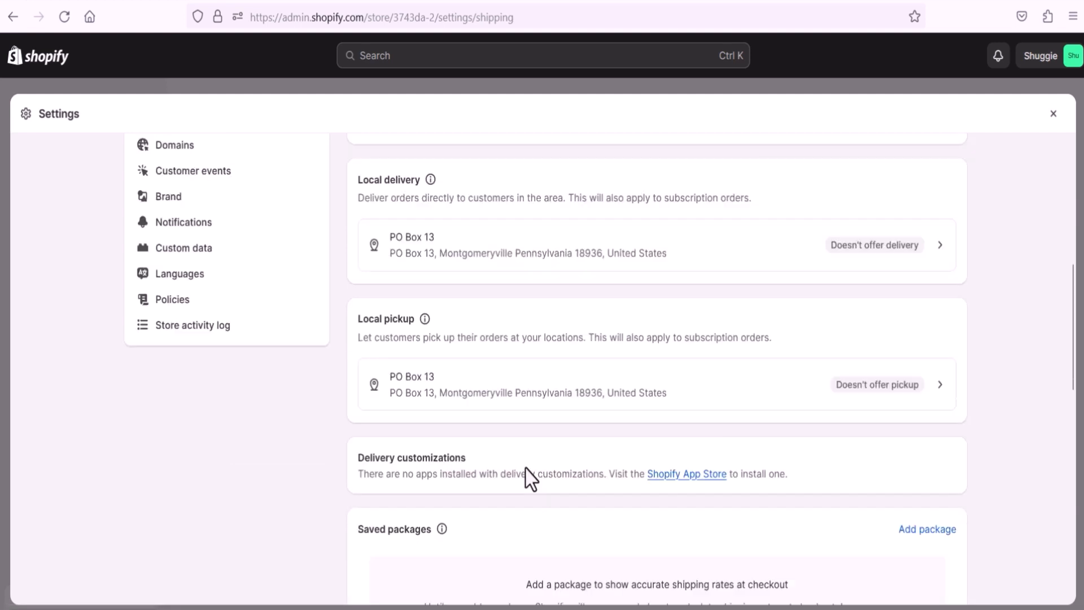
{"action": "scroll", "coordinate": [552, 438], "scroll_direction": "down", "scroll_amount": 1}
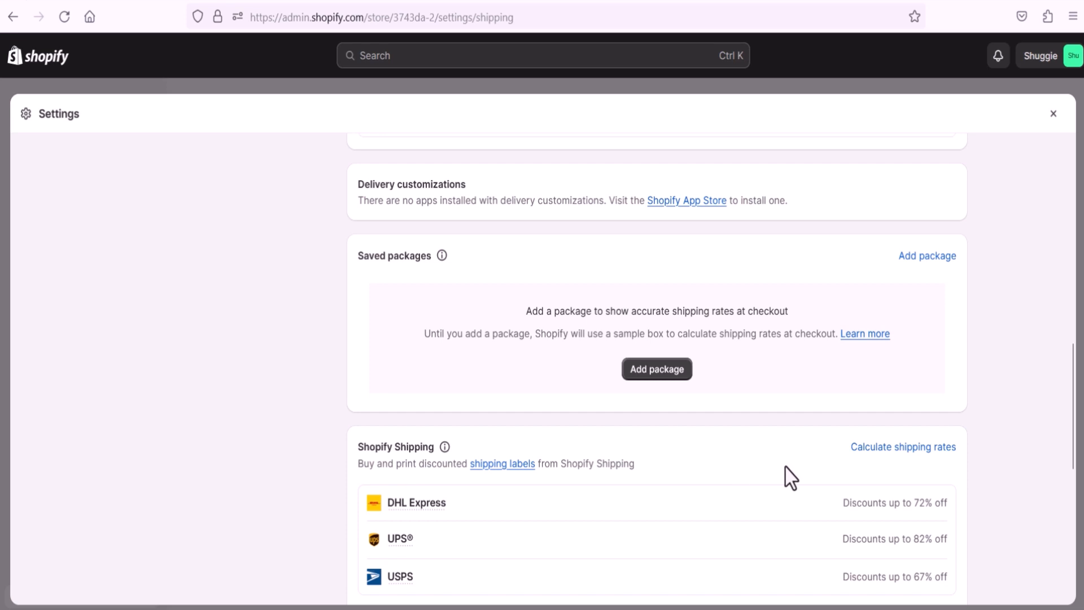
{"action": "scroll", "coordinate": [788, 477], "scroll_direction": "down", "scroll_amount": 1}
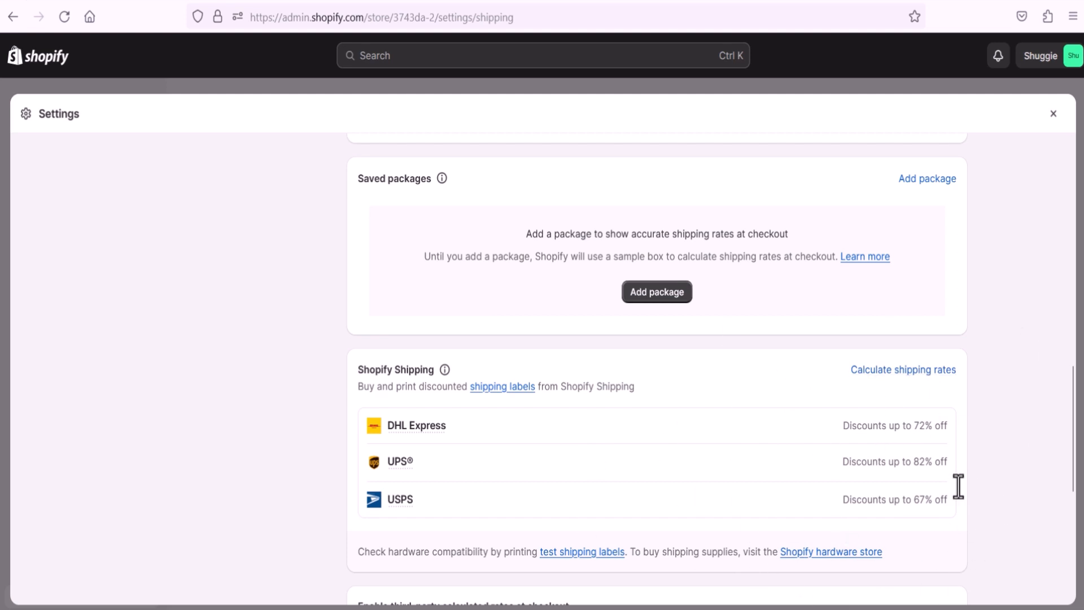
{"action": "scroll", "coordinate": [643, 464], "scroll_direction": "down", "scroll_amount": 2}
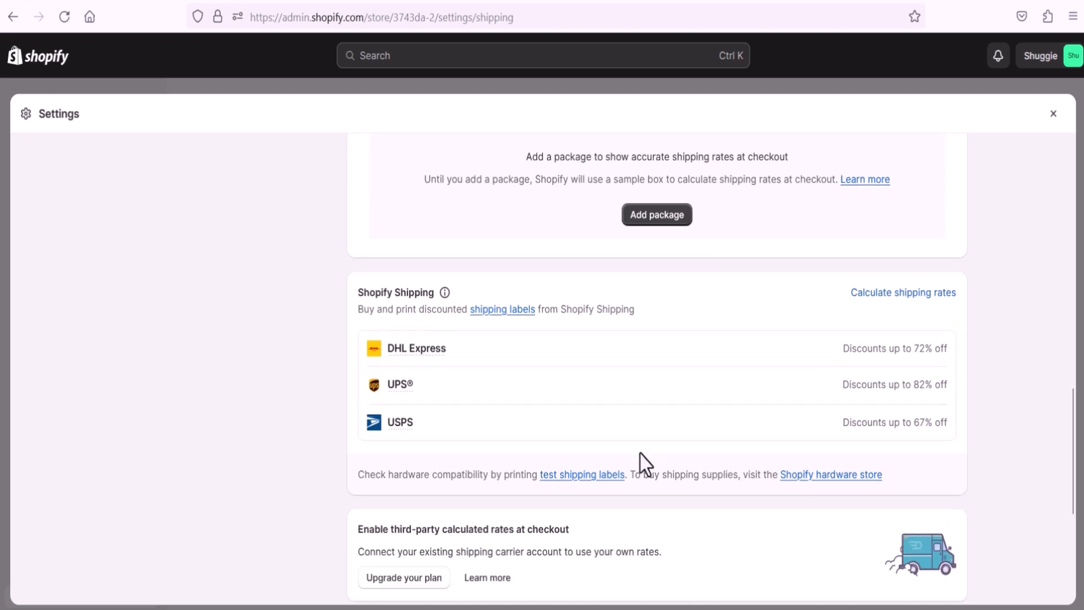
{"action": "scroll", "coordinate": [649, 456], "scroll_direction": "up", "scroll_amount": 2}
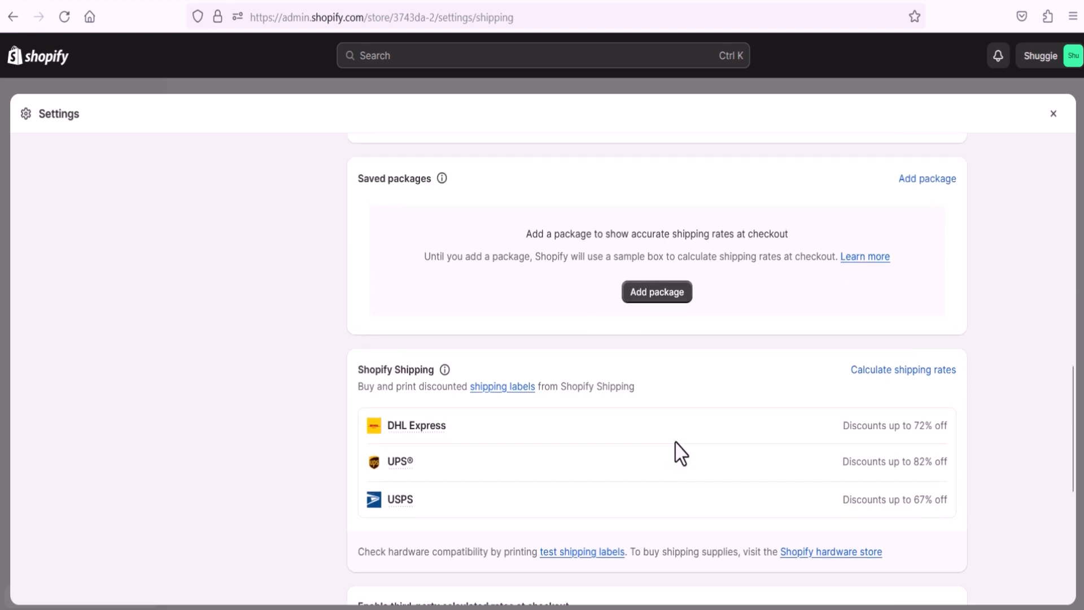
{"action": "scroll", "coordinate": [689, 425], "scroll_direction": "down", "scroll_amount": 2}
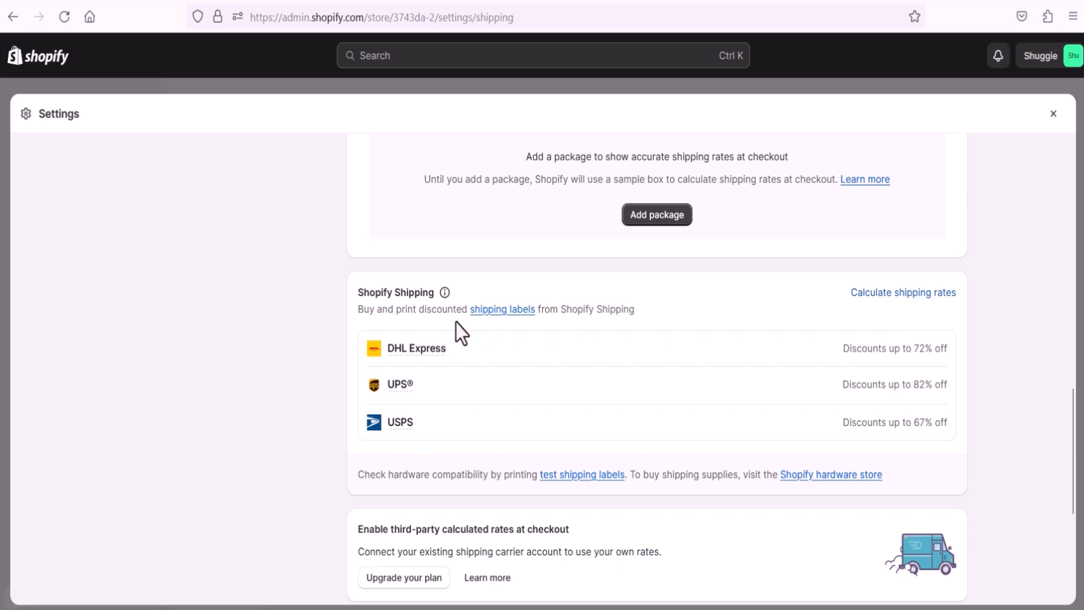
Step: View the shipping labels help page and the Shopify Shipping Calculator, and return to the shipping settings
{"action": "left_click", "coordinate": [502, 310]}
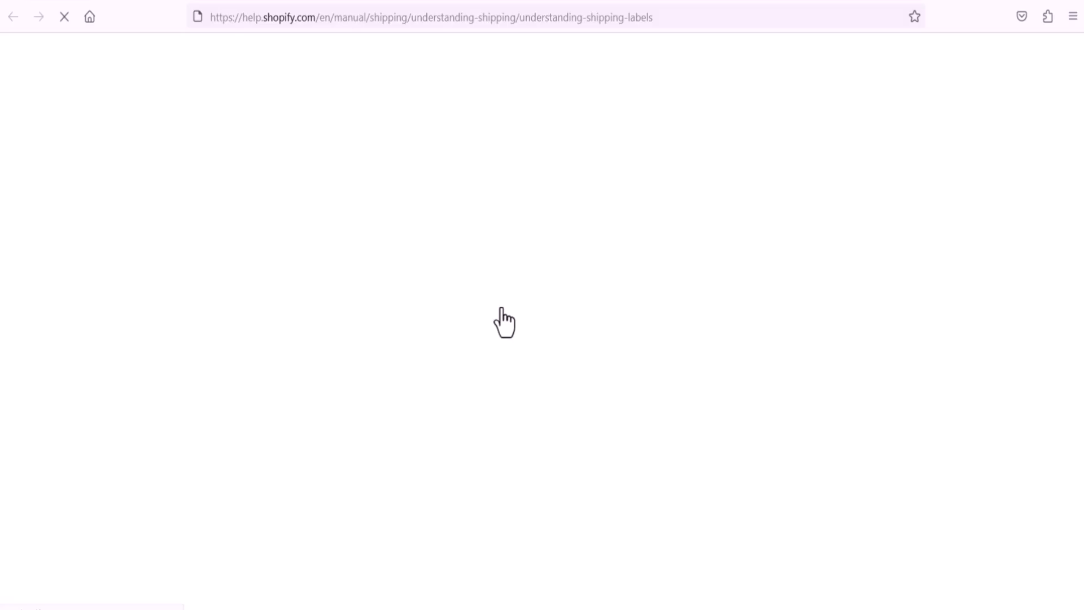
{"action": "left_click", "coordinate": [340, 1]}
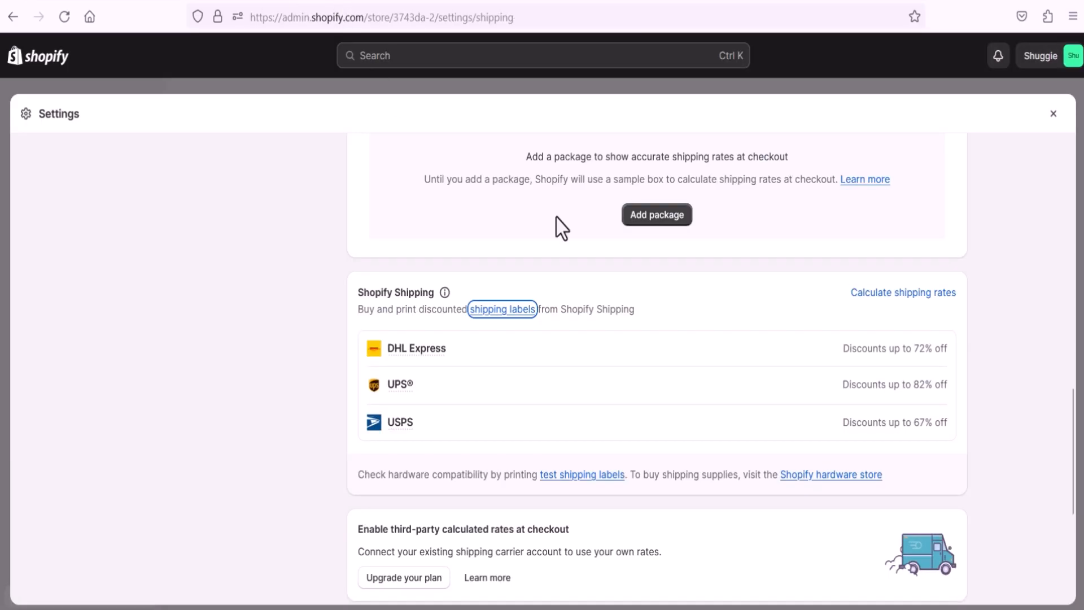
{"action": "left_click", "coordinate": [920, 294]}
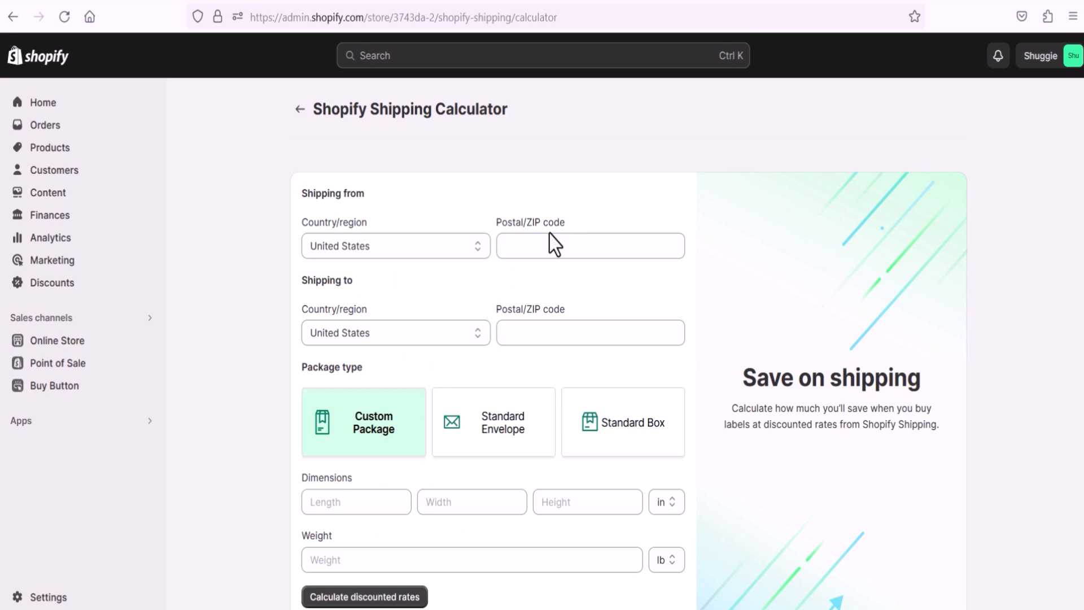
{"action": "scroll", "coordinate": [556, 339], "scroll_direction": "down", "scroll_amount": 1}
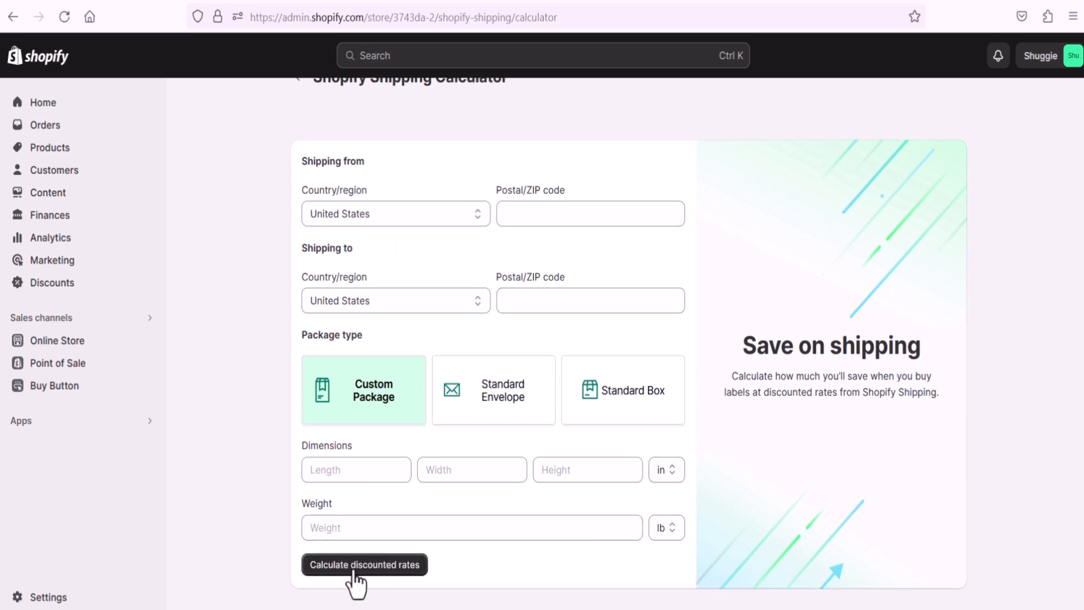
{"action": "scroll", "coordinate": [358, 195], "scroll_direction": "up", "scroll_amount": 1}
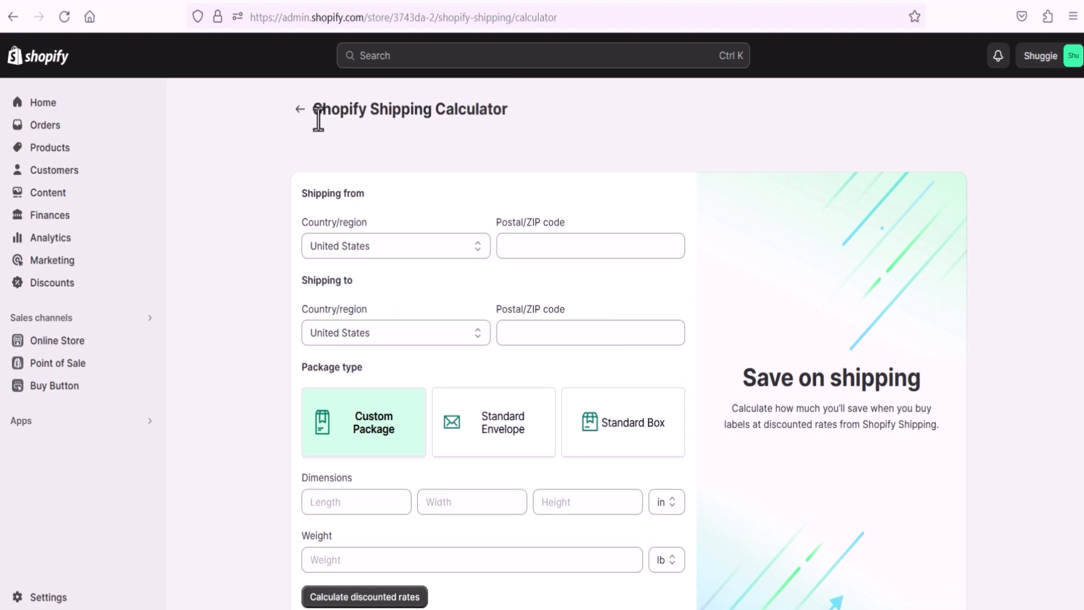
{"action": "left_click", "coordinate": [299, 110]}
Step: Examine the Shopify Shipping carriers and the third-party rates, packing slips and custom order fulfillment sections
{"action": "scroll", "coordinate": [559, 438], "scroll_direction": "down", "scroll_amount": 15}
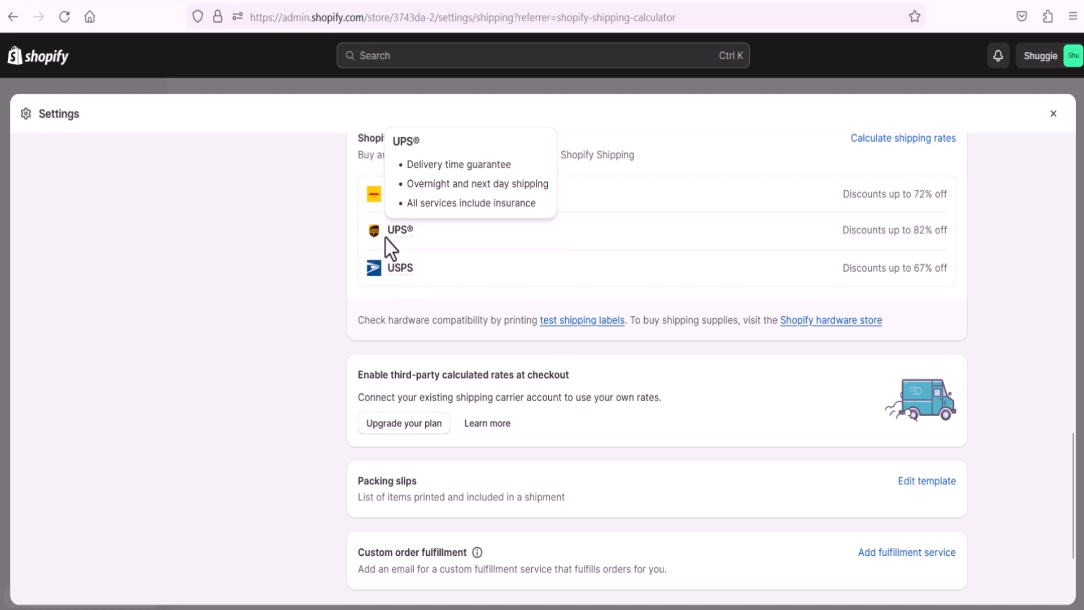
{"action": "scroll", "coordinate": [395, 254], "scroll_direction": "up", "scroll_amount": 1}
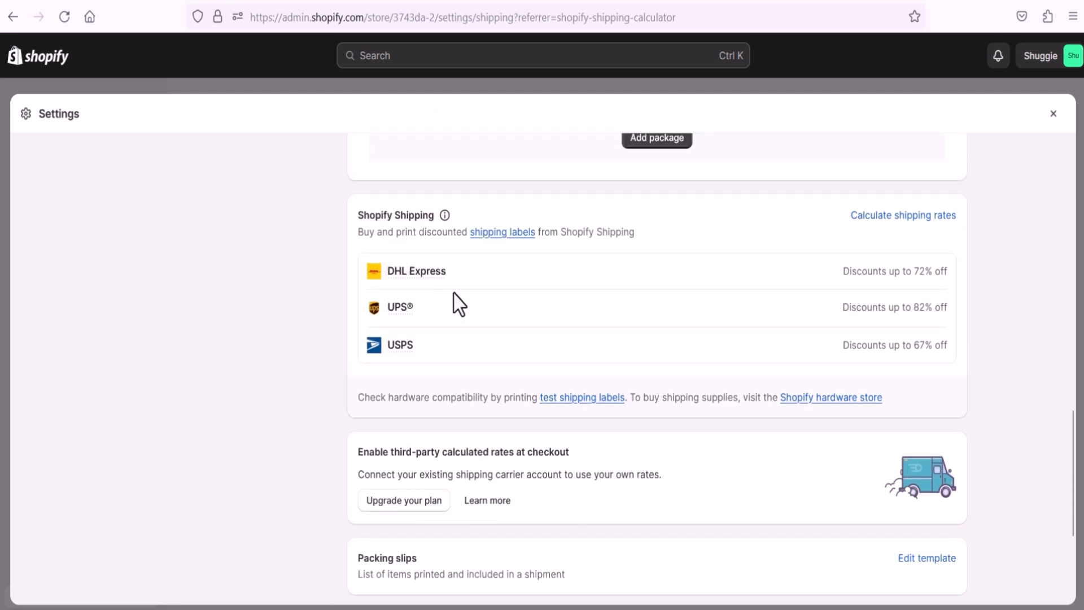
{"action": "scroll", "coordinate": [457, 303], "scroll_direction": "down", "scroll_amount": 2}
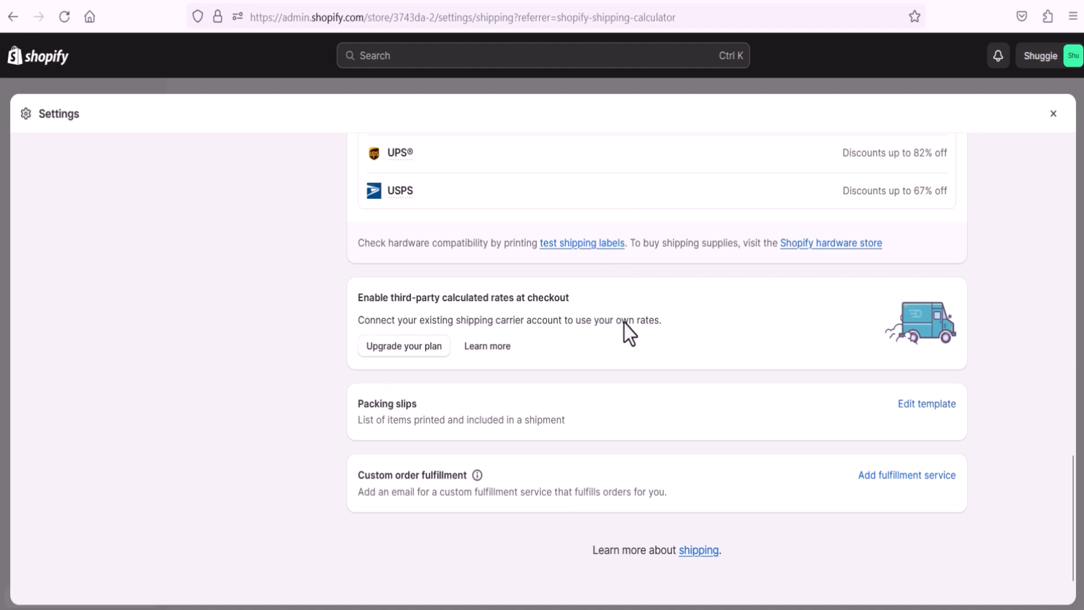
{"action": "scroll", "coordinate": [769, 450], "scroll_direction": "up", "scroll_amount": 2}
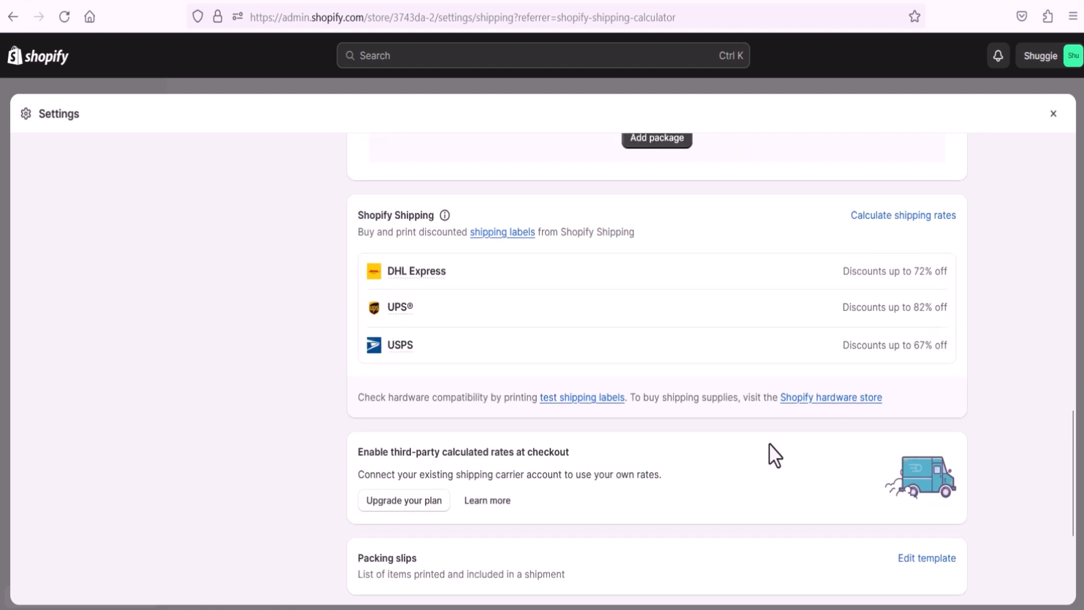
Step: Open the Taxes and duties settings after looking back over the shipping and delivery sections
{"action": "scroll", "coordinate": [772, 453], "scroll_direction": "up", "scroll_amount": 3}
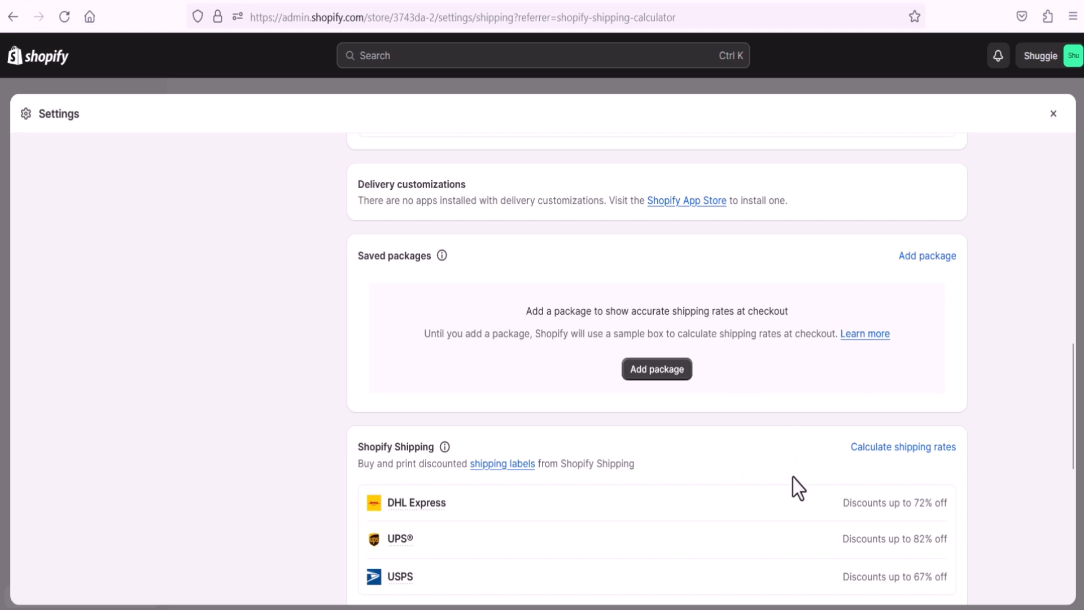
{"action": "scroll", "coordinate": [791, 485], "scroll_direction": "down", "scroll_amount": 1}
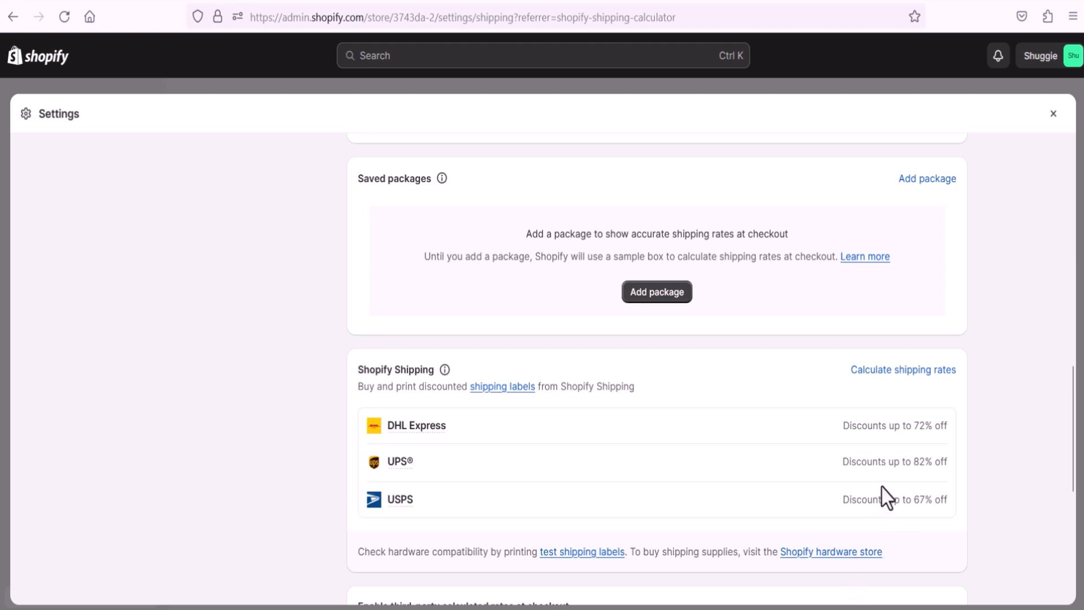
{"action": "scroll", "coordinate": [907, 520], "scroll_direction": "up", "scroll_amount": 8}
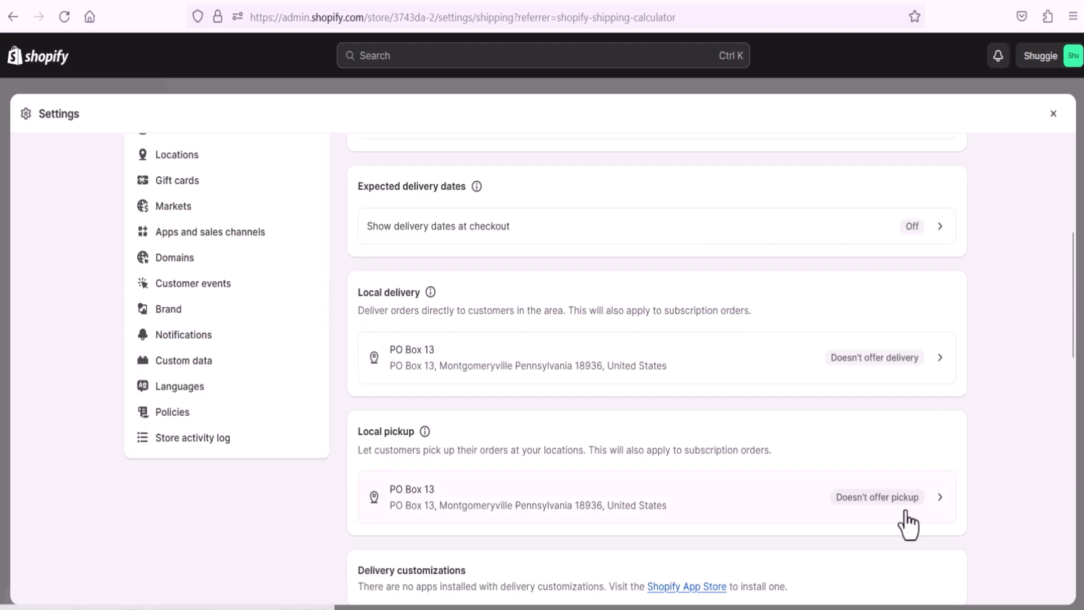
{"action": "scroll", "coordinate": [553, 528], "scroll_direction": "up", "scroll_amount": 5}
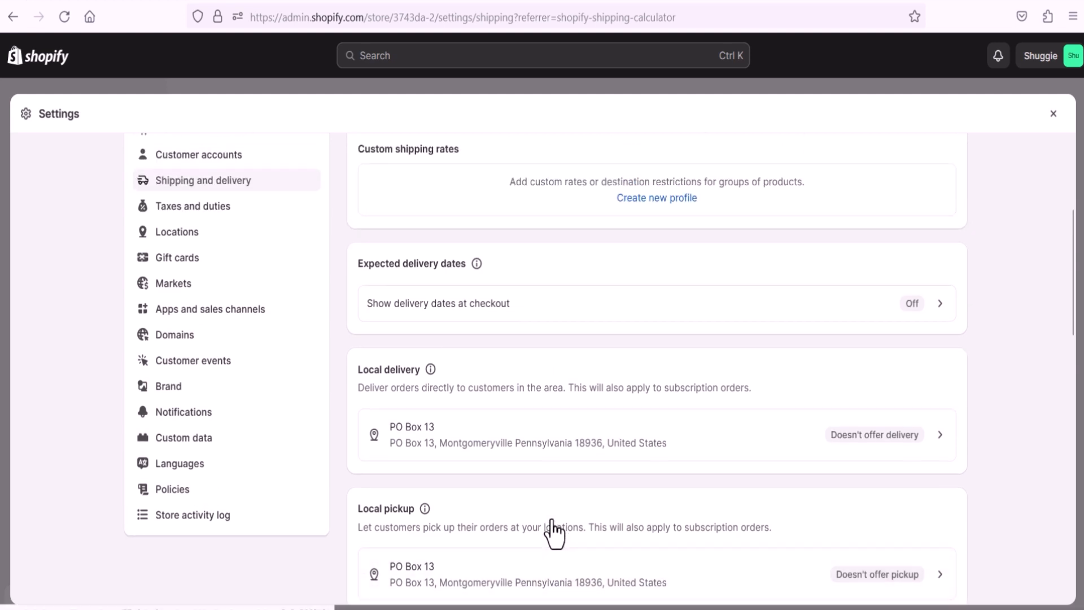
{"action": "scroll", "coordinate": [553, 530], "scroll_direction": "down", "scroll_amount": 1}
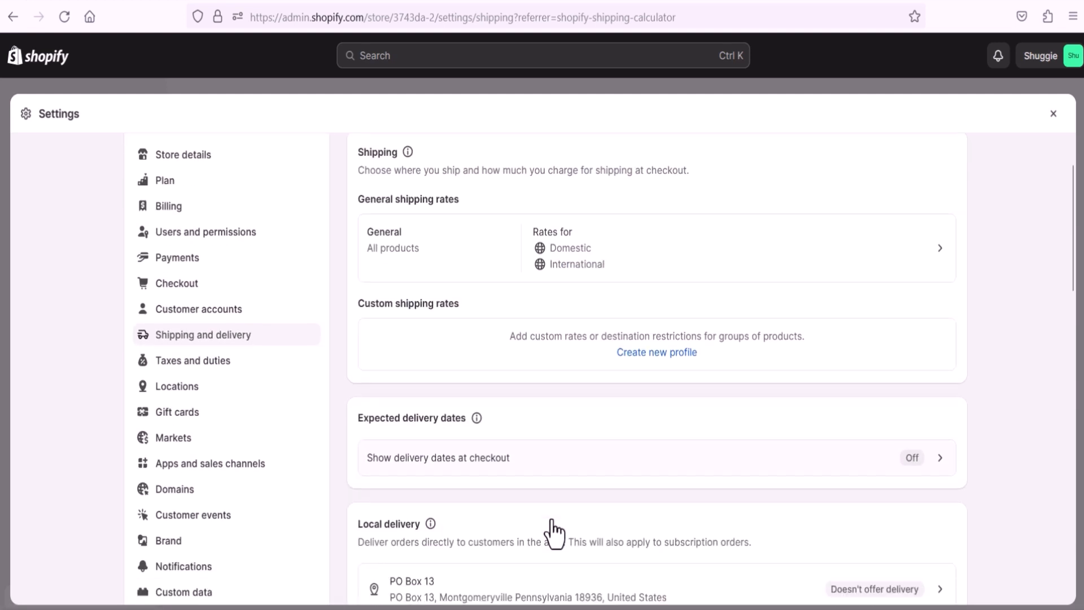
{"action": "left_click", "coordinate": [215, 372]}
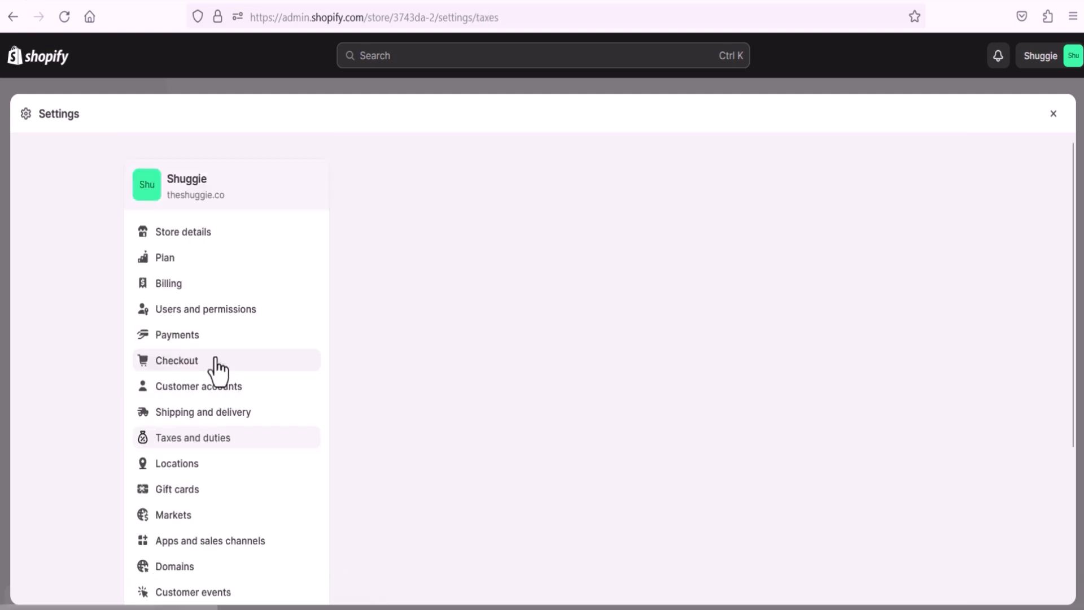
Step: Examine the sales tax report, sales tax collection regions, duties and import taxes, and the options for how tax is charged
{"action": "scroll", "coordinate": [220, 460], "scroll_direction": "down", "scroll_amount": 2}
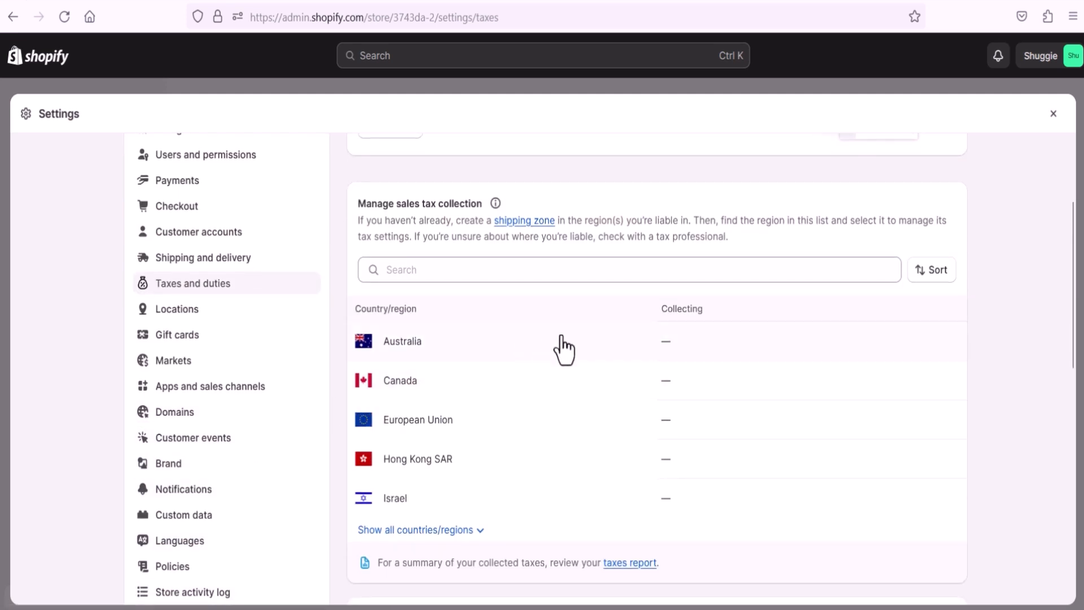
{"action": "scroll", "coordinate": [561, 348], "scroll_direction": "down", "scroll_amount": 1}
{"action": "scroll", "coordinate": [561, 353], "scroll_direction": "up", "scroll_amount": 1}
{"action": "scroll", "coordinate": [559, 344], "scroll_direction": "down", "scroll_amount": 4}
{"action": "scroll", "coordinate": [550, 364], "scroll_direction": "down", "scroll_amount": 2}
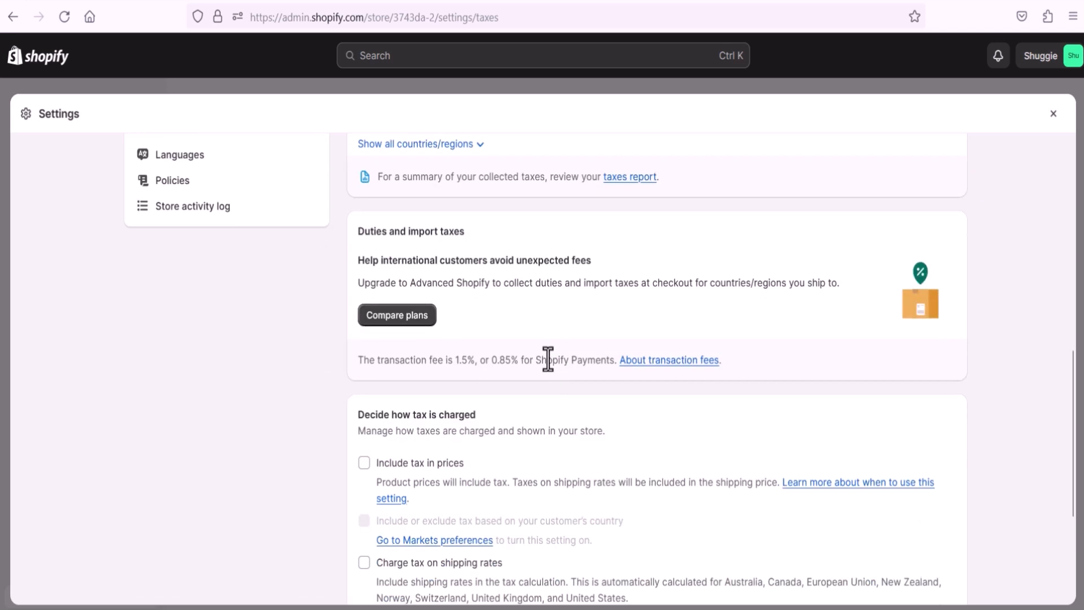
{"action": "scroll", "coordinate": [544, 374], "scroll_direction": "down", "scroll_amount": 3}
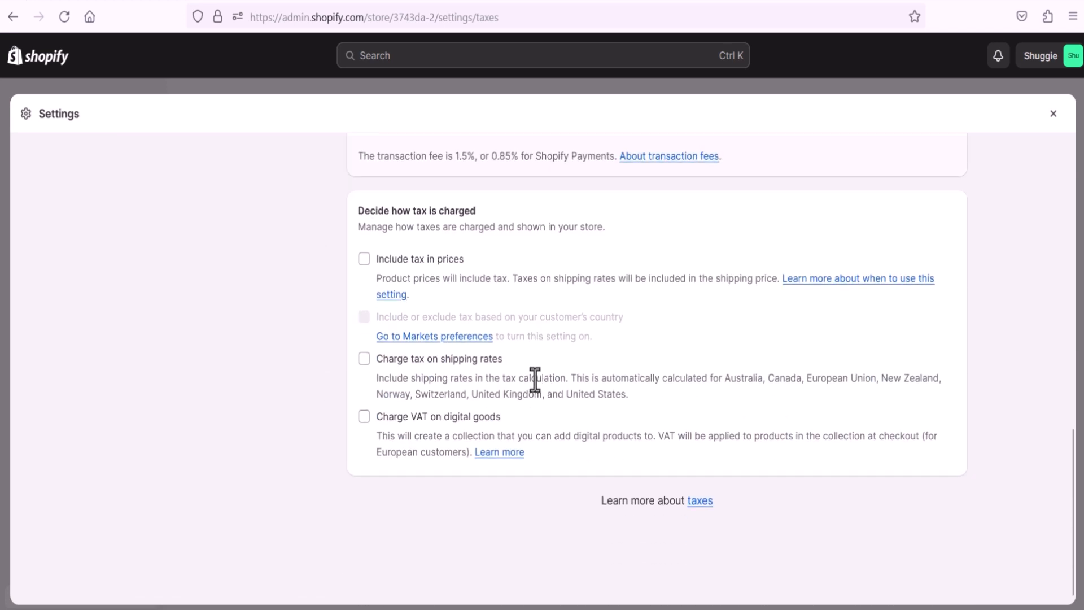
{"action": "scroll", "coordinate": [535, 385], "scroll_direction": "up", "scroll_amount": 5}
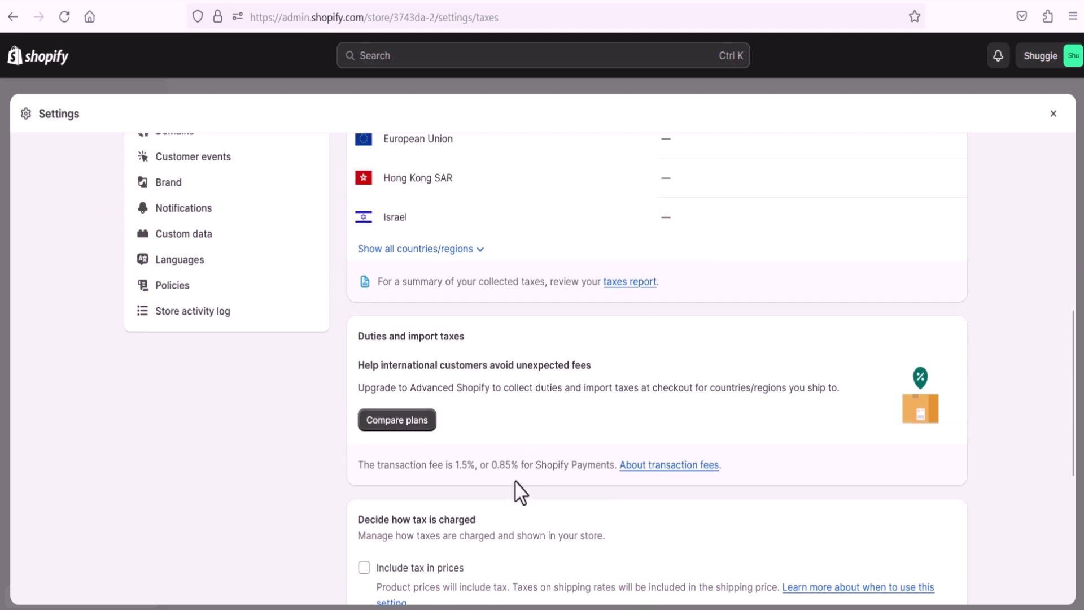
{"action": "scroll", "coordinate": [542, 474], "scroll_direction": "up", "scroll_amount": 4}
{"action": "scroll", "coordinate": [649, 502], "scroll_direction": "down", "scroll_amount": 3}
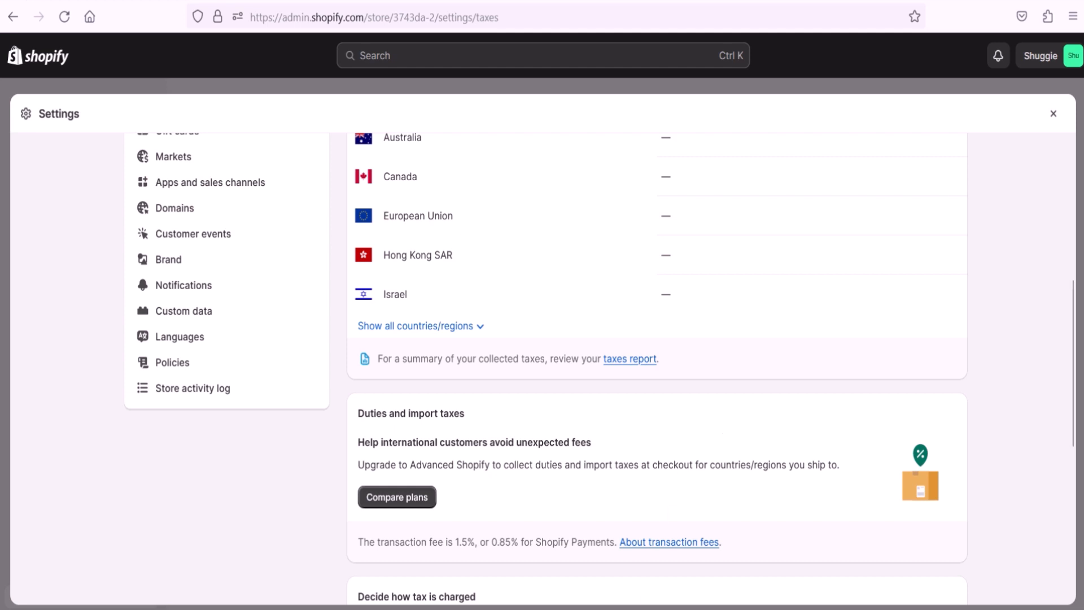
{"action": "scroll", "coordinate": [685, 551], "scroll_direction": "up", "scroll_amount": 5}
{"action": "scroll", "coordinate": [713, 498], "scroll_direction": "down", "scroll_amount": 3}
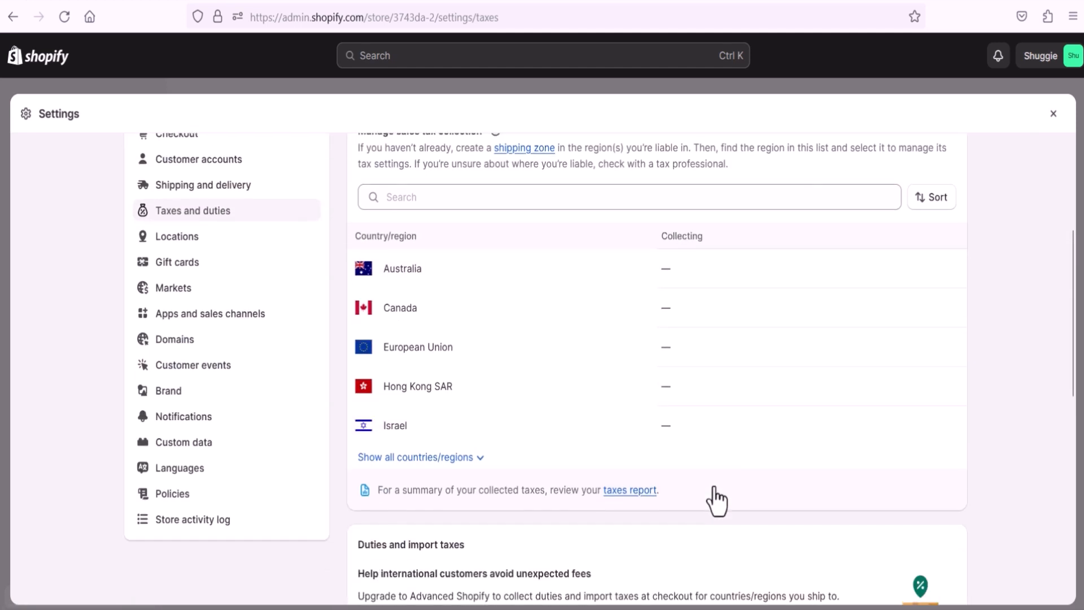
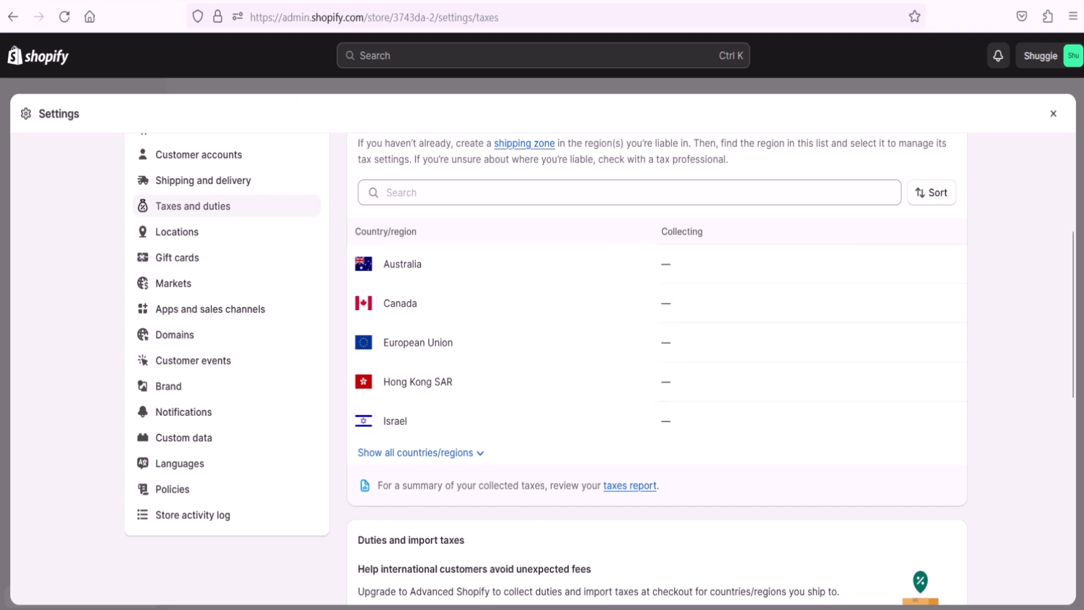
{"action": "scroll", "coordinate": [508, 451], "scroll_direction": "up", "scroll_amount": 5}
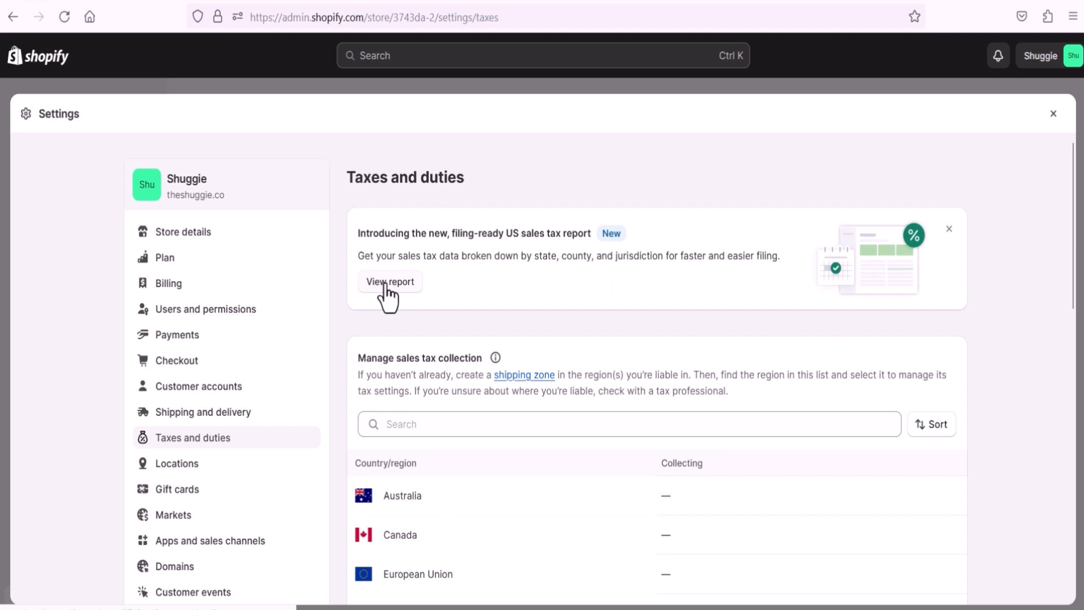
{"action": "scroll", "coordinate": [474, 395], "scroll_direction": "down", "scroll_amount": 1}
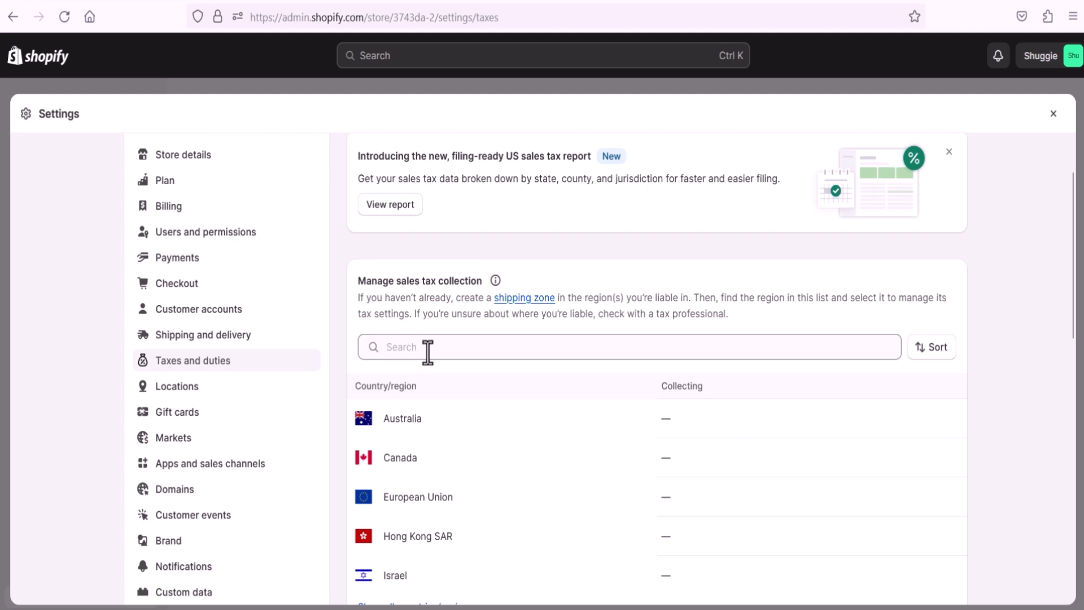
Step: Open the Locations settings and review the store's listed locations
{"action": "left_click", "coordinate": [215, 394]}
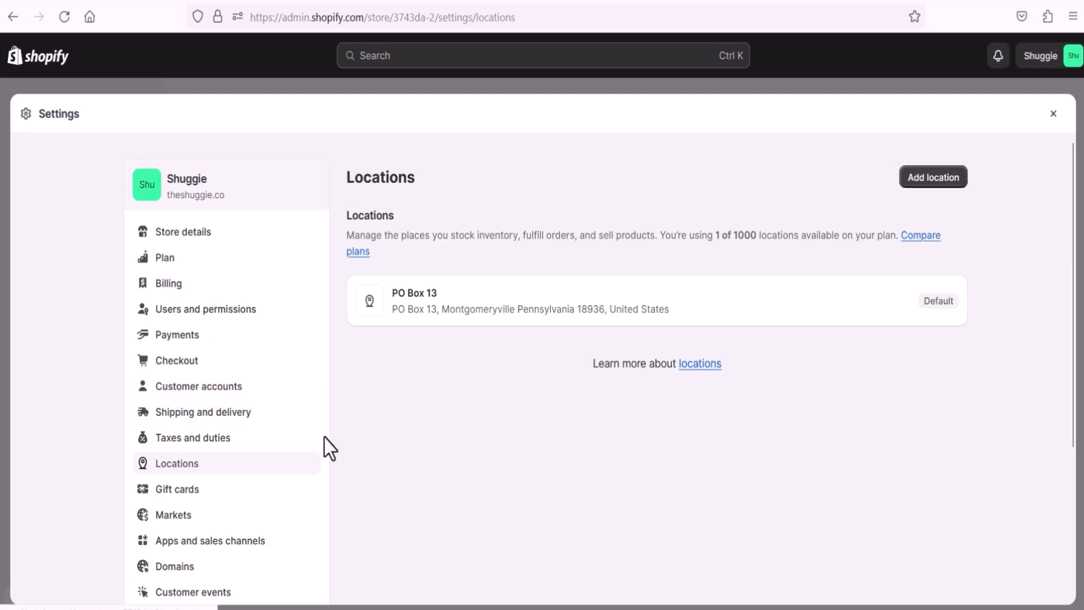
{"action": "scroll", "coordinate": [330, 449], "scroll_direction": "down", "scroll_amount": 2}
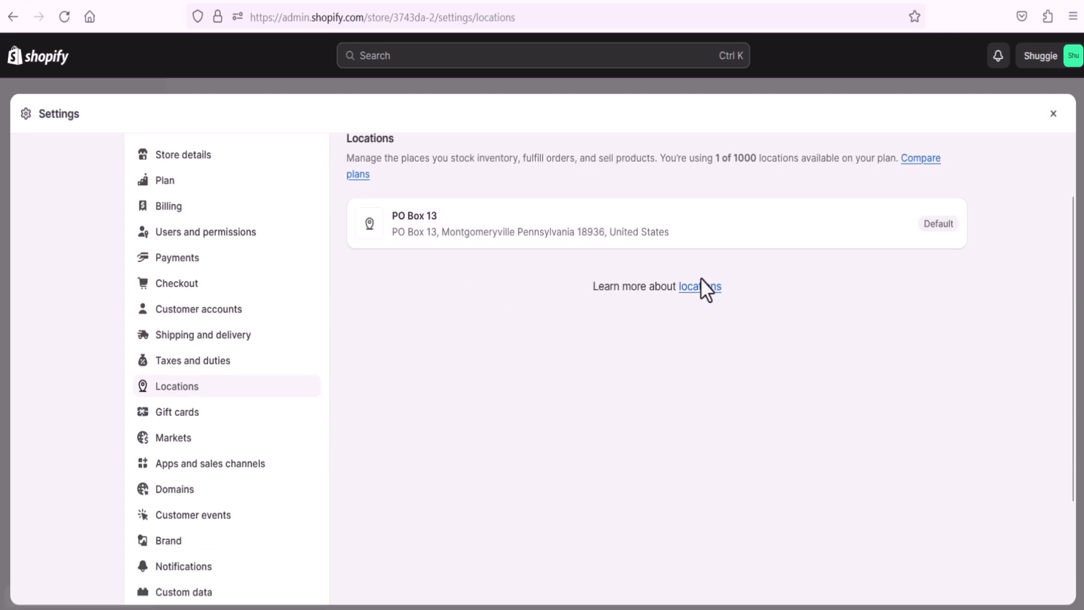
{"action": "scroll", "coordinate": [715, 285], "scroll_direction": "up", "scroll_amount": 2}
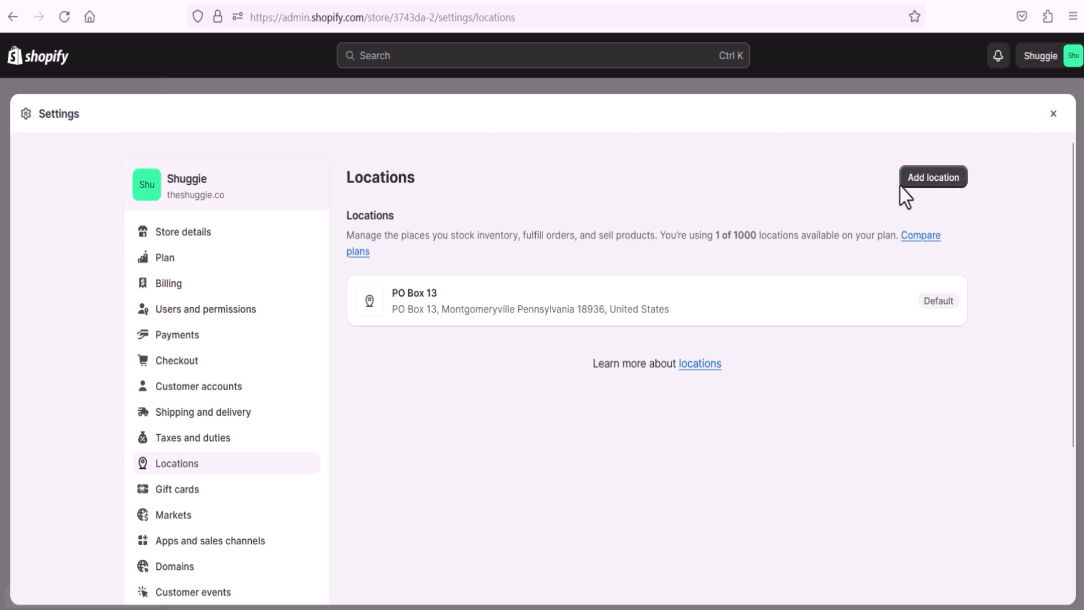
Step: Open the Gift cards settings and review the auto-expiration and Apple Wallet Passes options
{"action": "scroll", "coordinate": [523, 405], "scroll_direction": "down", "scroll_amount": 4}
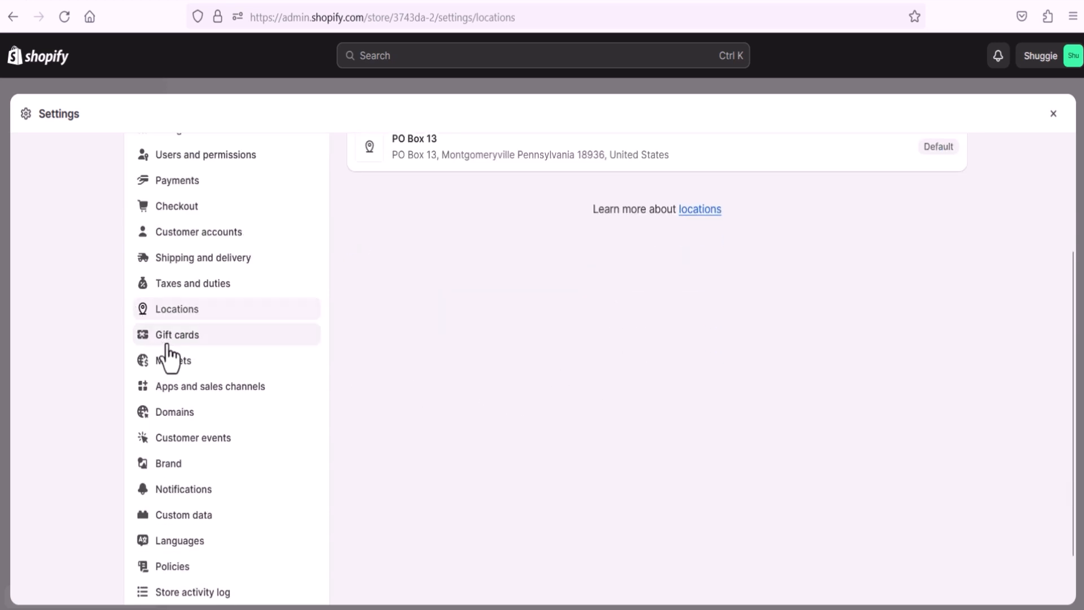
{"action": "left_click", "coordinate": [169, 339]}
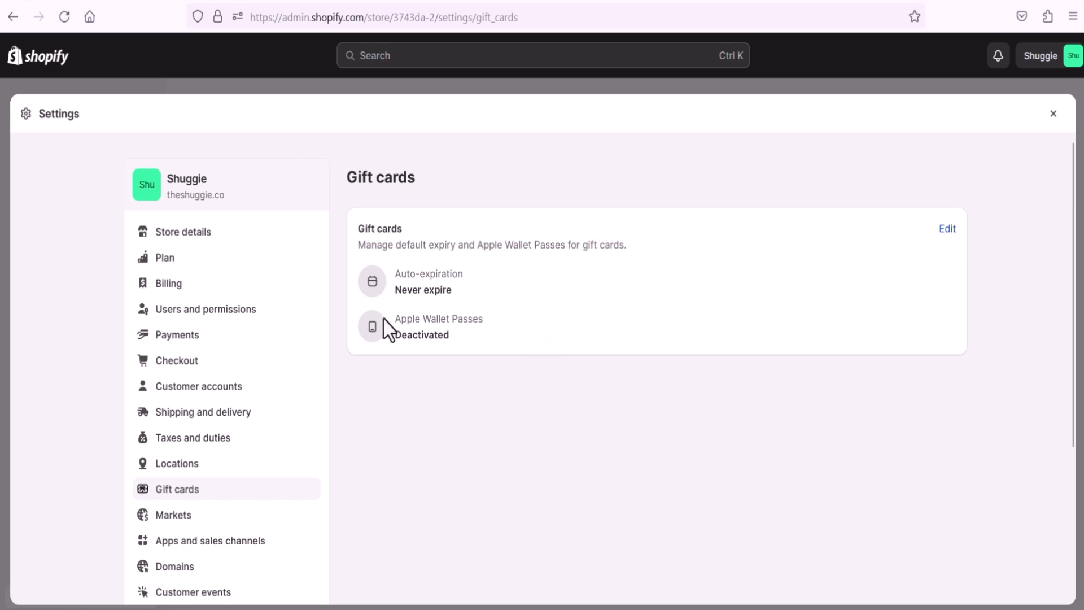
{"action": "scroll", "coordinate": [385, 338], "scroll_direction": "down", "scroll_amount": 3}
{"action": "scroll", "coordinate": [306, 434], "scroll_direction": "up", "scroll_amount": 2}
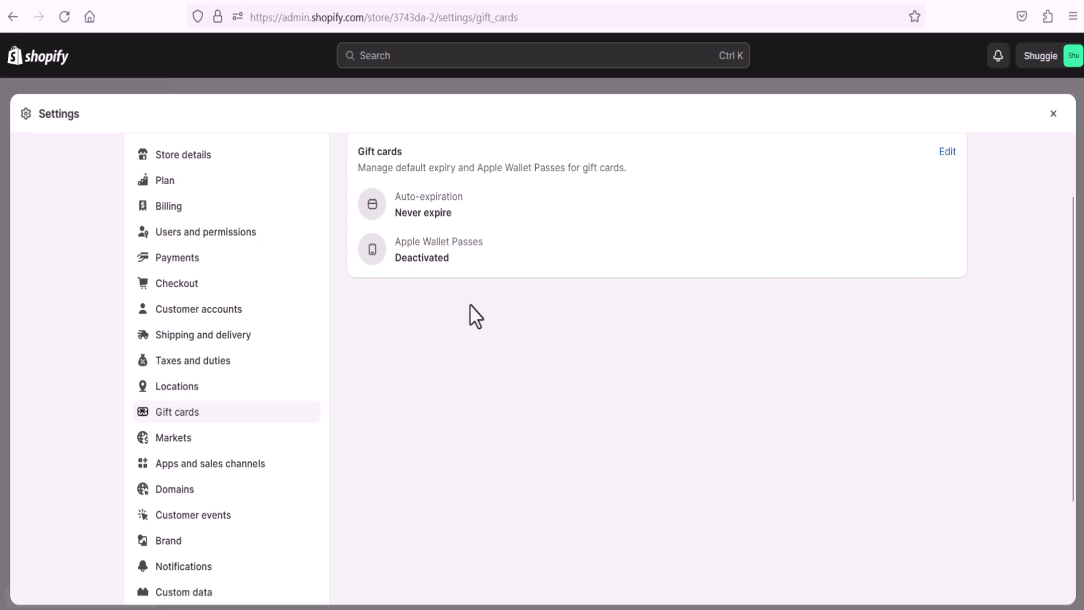
{"action": "scroll", "coordinate": [469, 313], "scroll_direction": "down", "scroll_amount": 2}
{"action": "scroll", "coordinate": [470, 314], "scroll_direction": "up", "scroll_amount": 2}
{"action": "scroll", "coordinate": [350, 448], "scroll_direction": "down", "scroll_amount": 2}
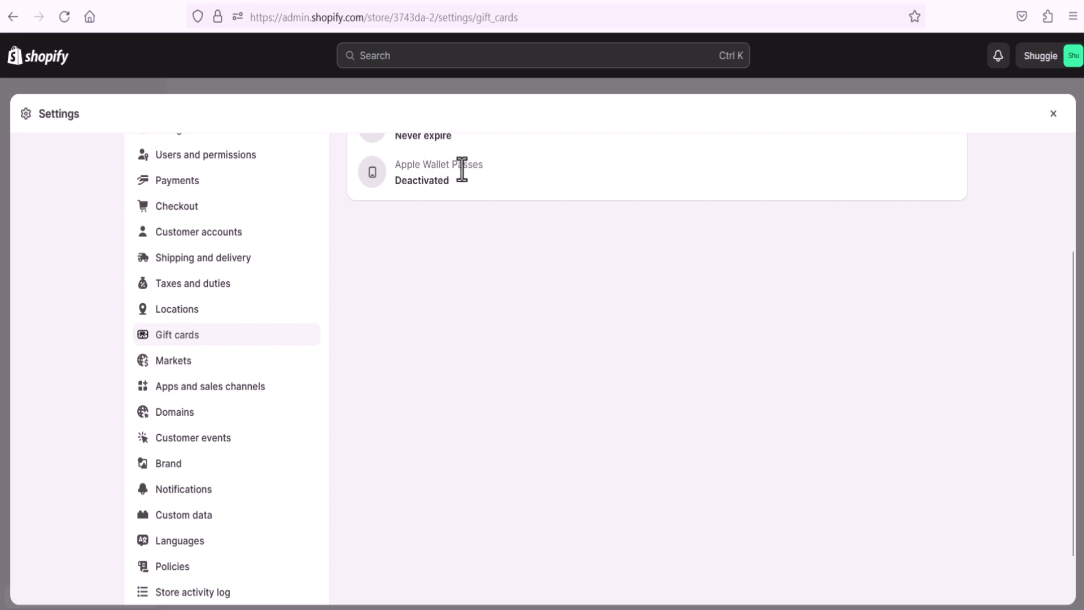
{"action": "scroll", "coordinate": [432, 198], "scroll_direction": "up", "scroll_amount": 2}
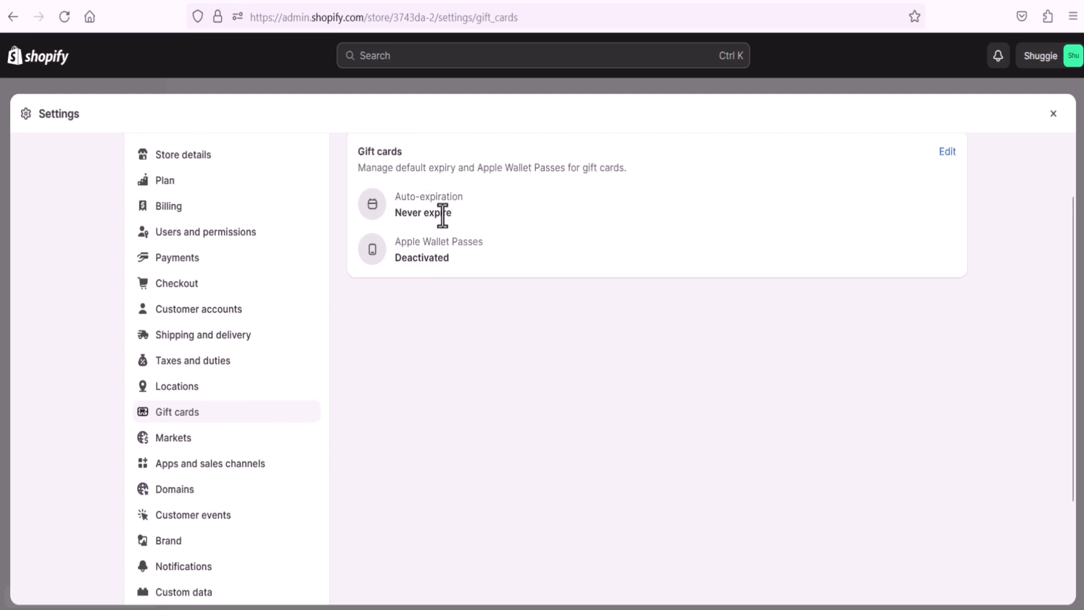
Step: Open the Markets settings, view the International market and return to the markets overview
{"action": "scroll", "coordinate": [437, 265], "scroll_direction": "down", "scroll_amount": 2}
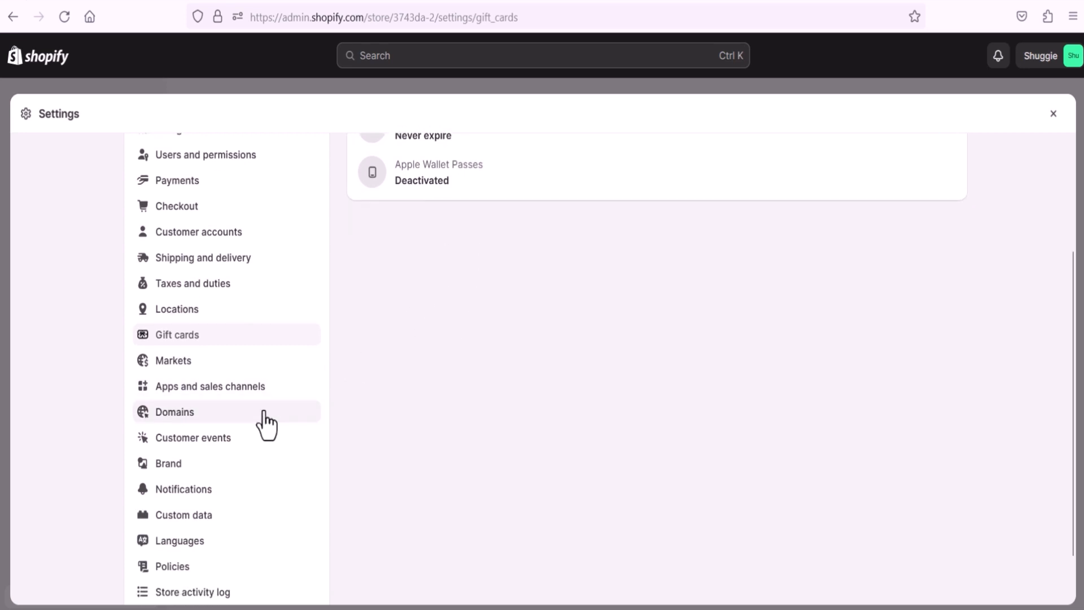
{"action": "left_click", "coordinate": [174, 360]}
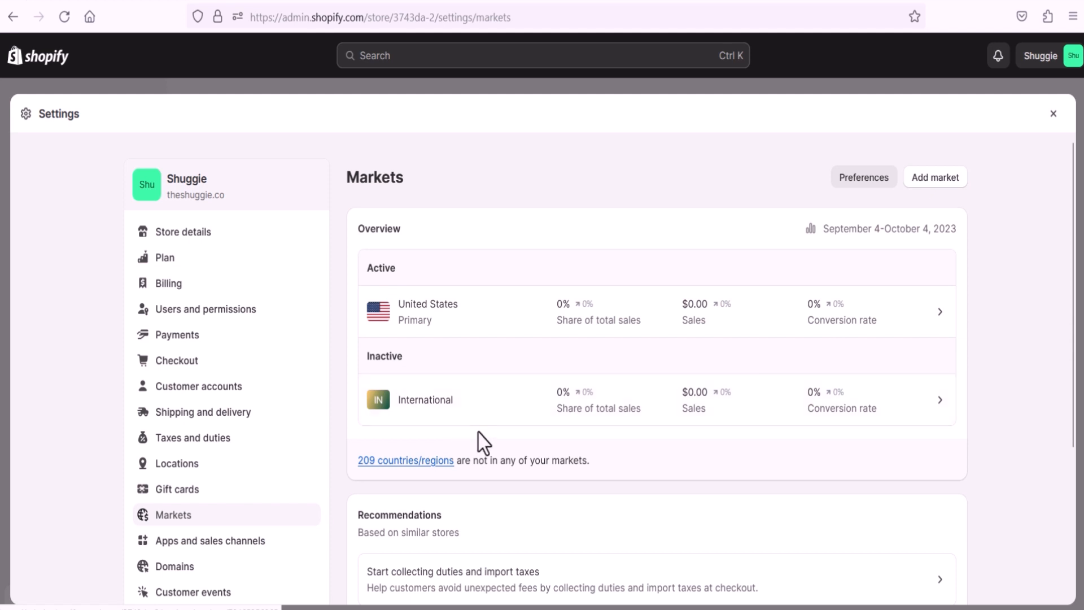
{"action": "left_click", "coordinate": [946, 410]}
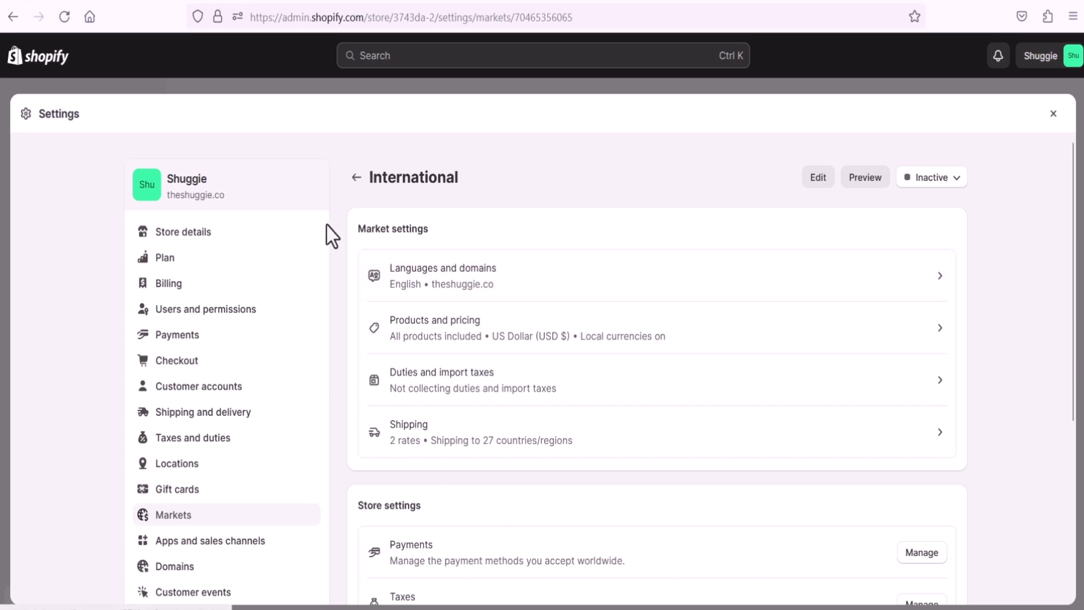
{"action": "left_click", "coordinate": [356, 178]}
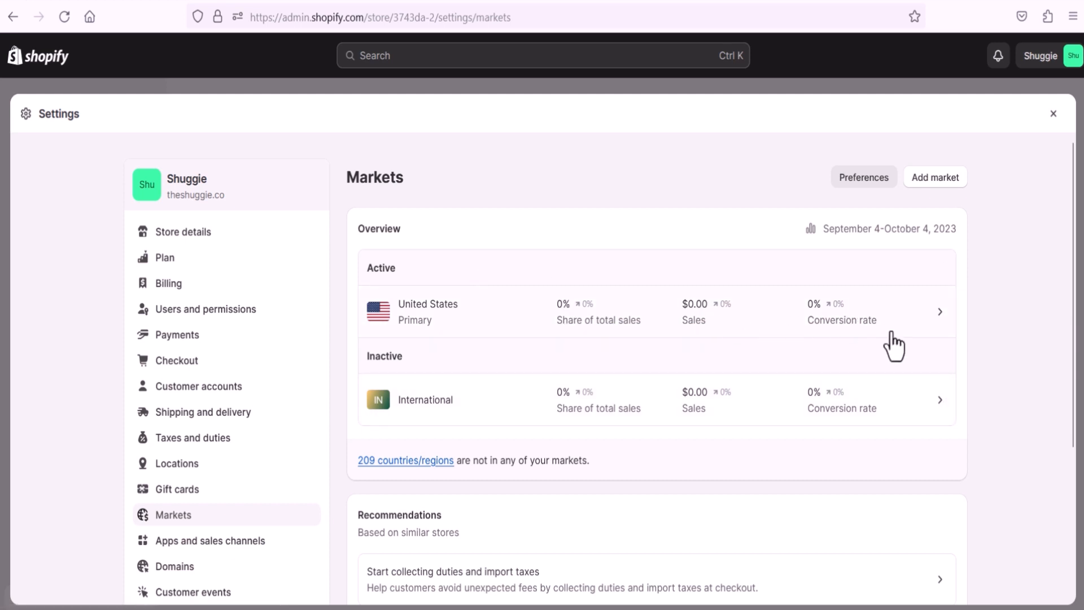
Step: Examine the International market's market settings, store settings and market performance, and return to the markets overview
{"action": "left_click", "coordinate": [941, 400]}
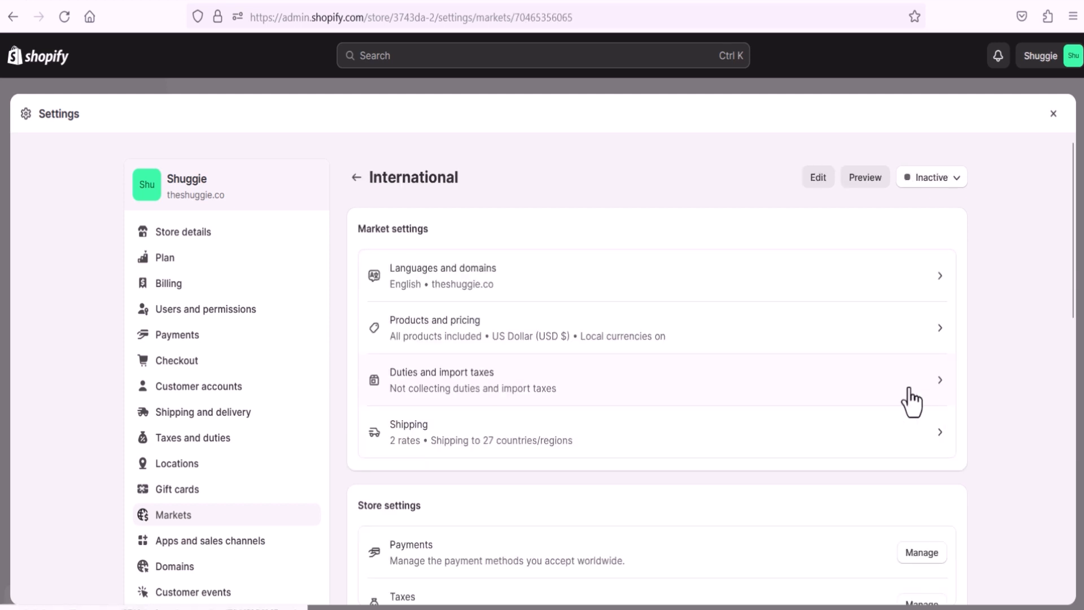
{"action": "scroll", "coordinate": [581, 368], "scroll_direction": "down", "scroll_amount": 4}
{"action": "scroll", "coordinate": [585, 423], "scroll_direction": "down", "scroll_amount": 1}
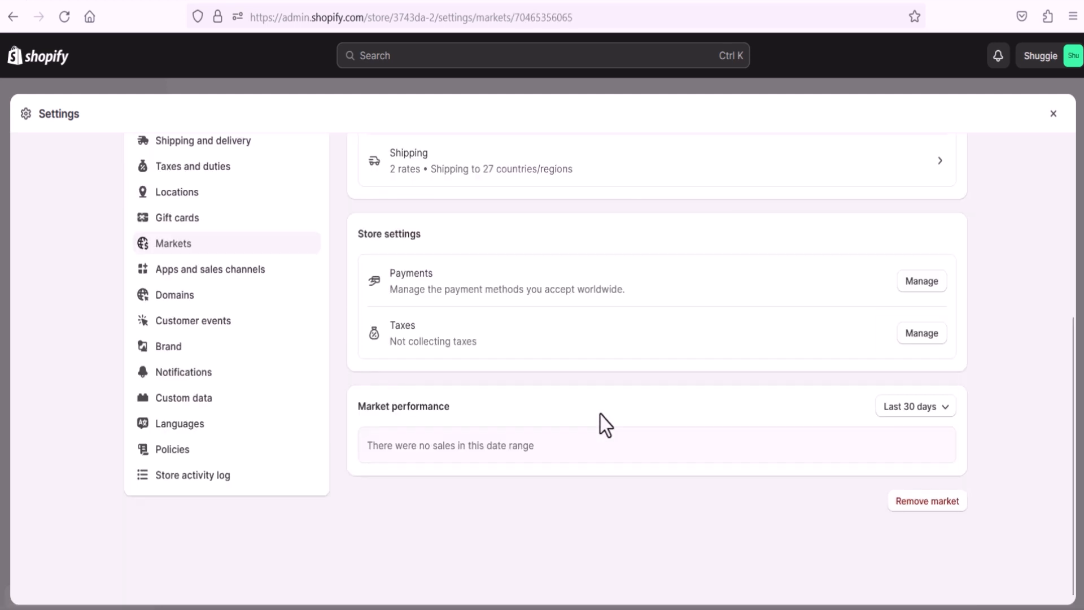
{"action": "scroll", "coordinate": [606, 425], "scroll_direction": "up", "scroll_amount": 5}
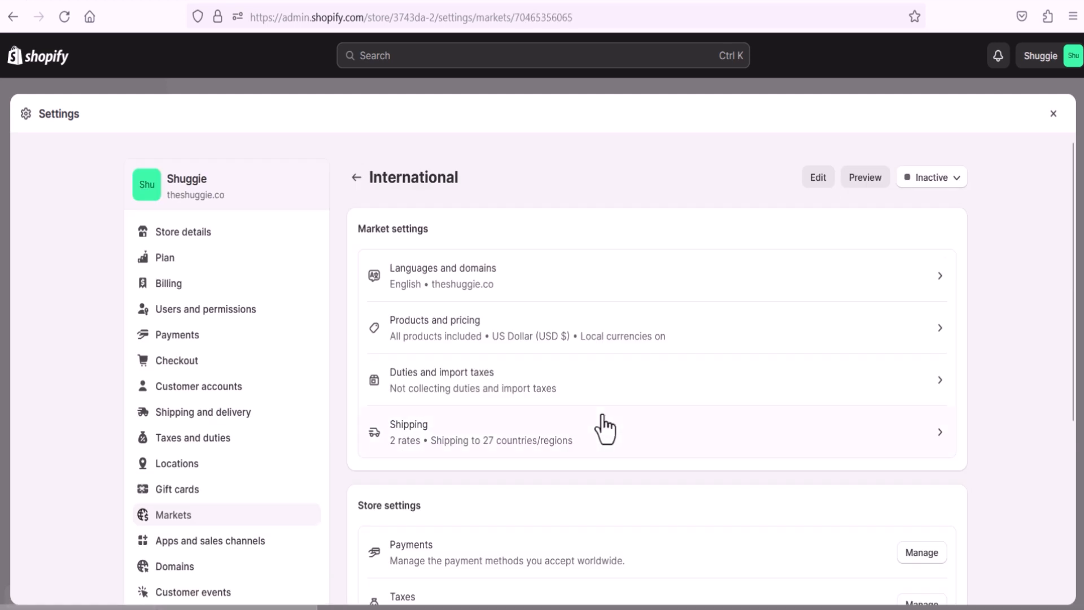
{"action": "left_click", "coordinate": [356, 178]}
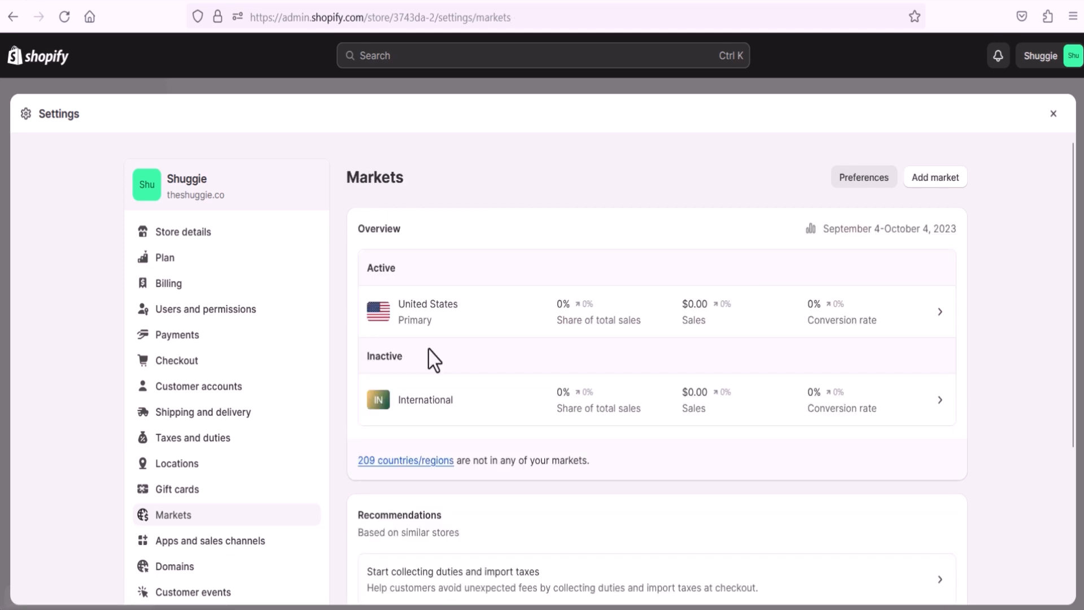
Step: Check the status options of the International market and review the active and inactive markets in the overview
{"action": "left_click", "coordinate": [939, 401]}
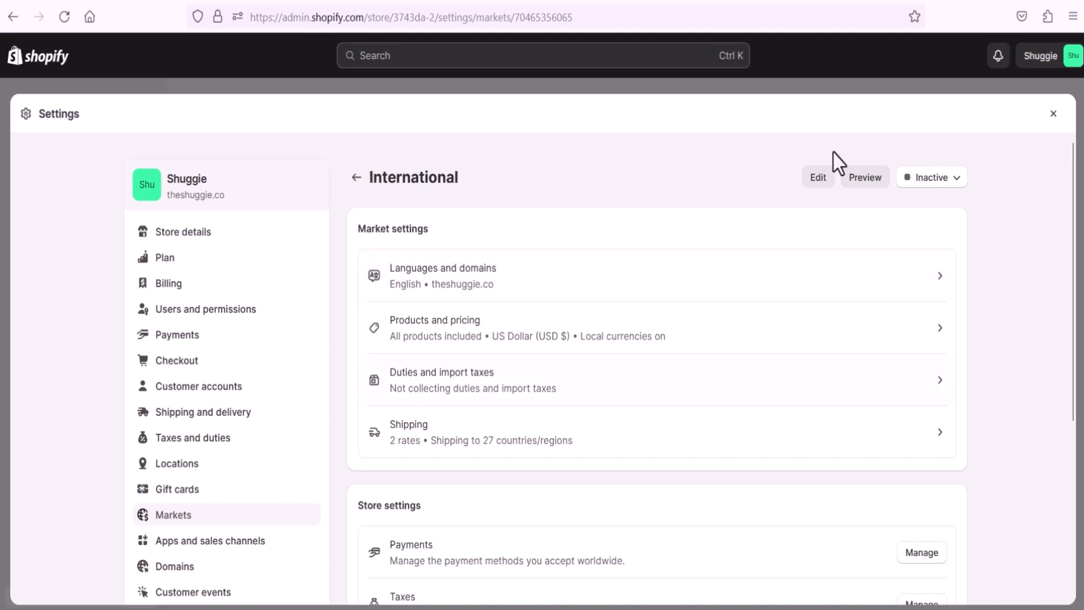
{"action": "left_click", "coordinate": [960, 181]}
{"action": "left_click", "coordinate": [1002, 195]}
{"action": "scroll", "coordinate": [484, 404], "scroll_direction": "down", "scroll_amount": 3}
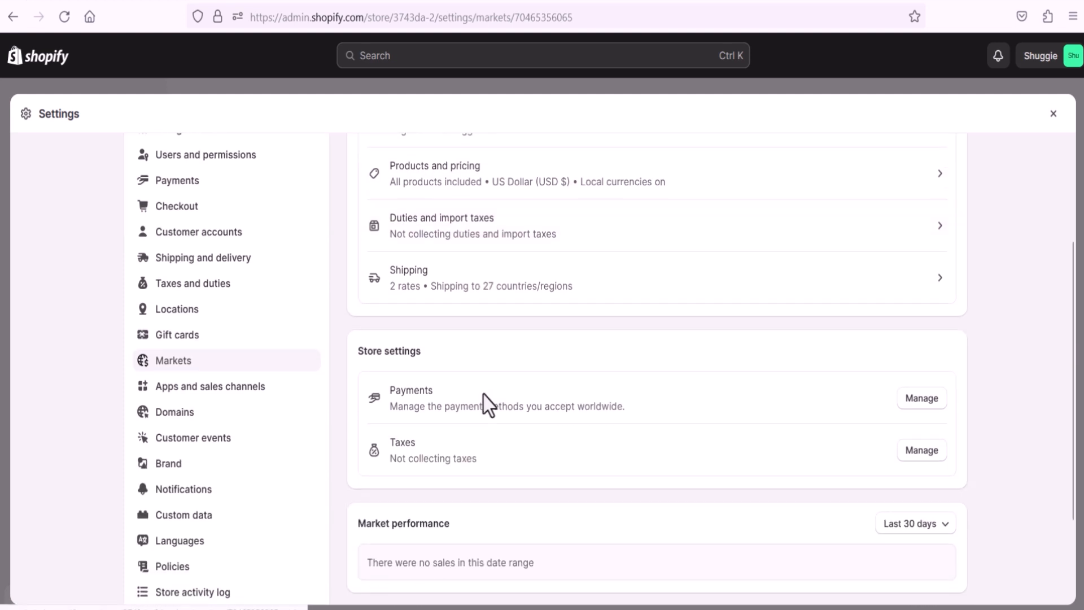
{"action": "scroll", "coordinate": [481, 395], "scroll_direction": "up", "scroll_amount": 3}
{"action": "left_click", "coordinate": [356, 177]}
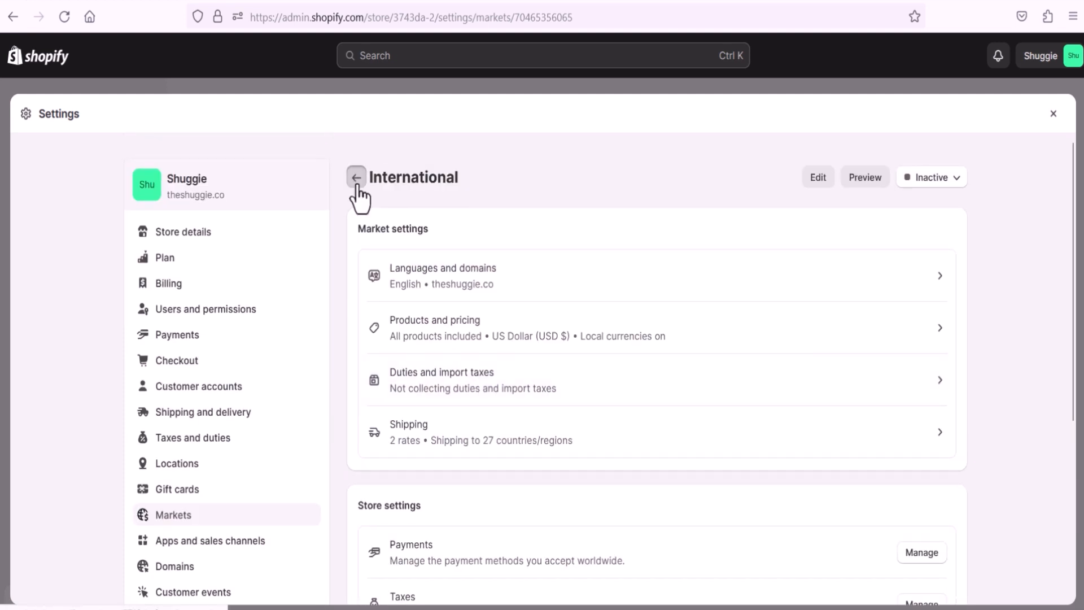
{"action": "scroll", "coordinate": [560, 399], "scroll_direction": "down", "scroll_amount": 1}
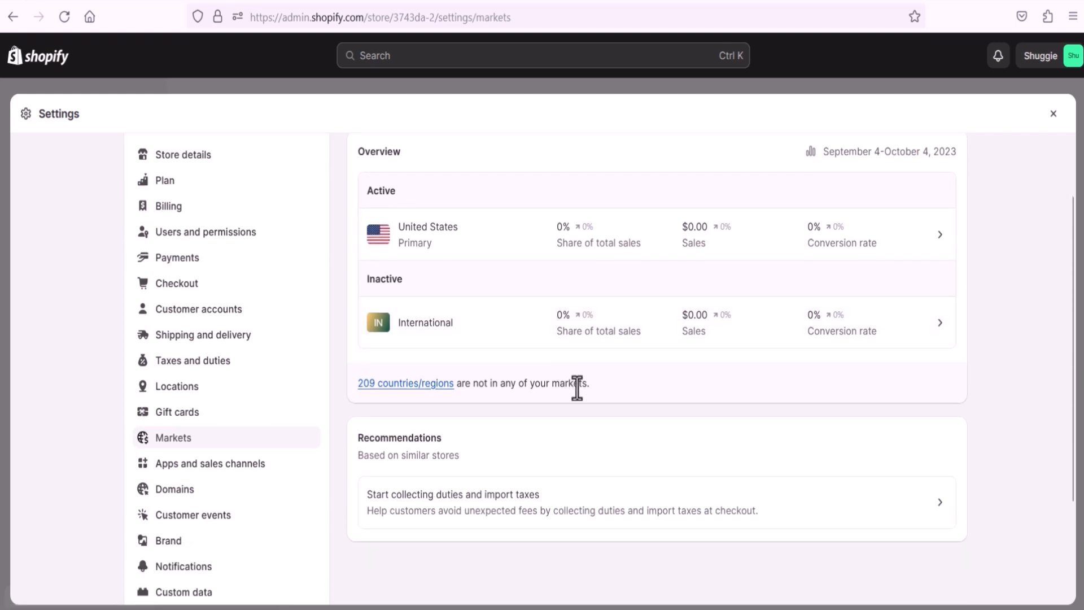
Step: Open the Apps and sales channels settings, review the installed apps and check the actions available for Section Store
{"action": "scroll", "coordinate": [641, 419], "scroll_direction": "down", "scroll_amount": 1}
{"action": "scroll", "coordinate": [733, 316], "scroll_direction": "up", "scroll_amount": 1}
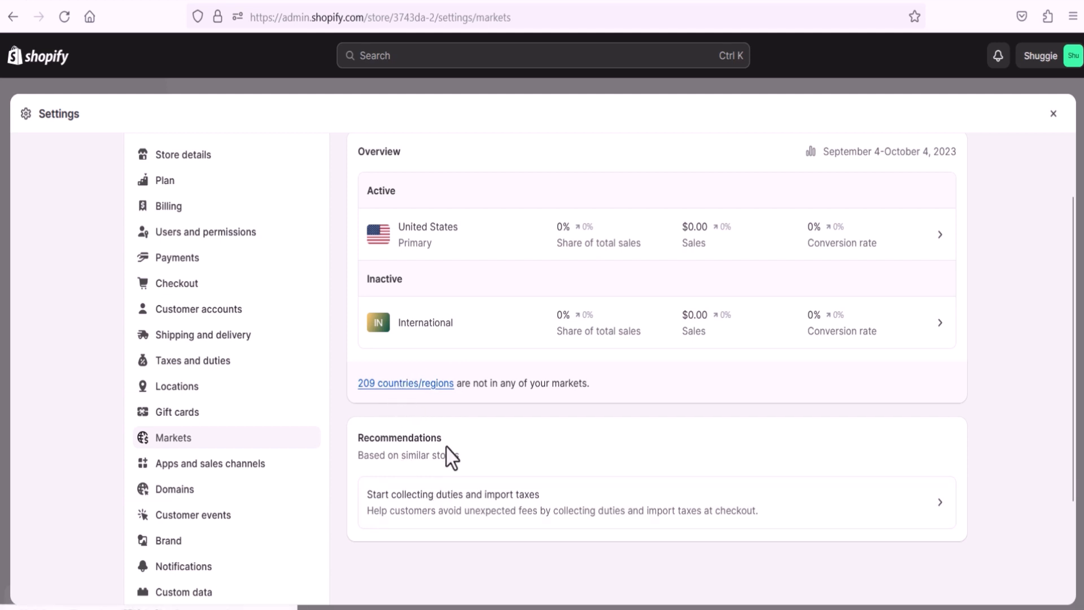
{"action": "left_click", "coordinate": [236, 468]}
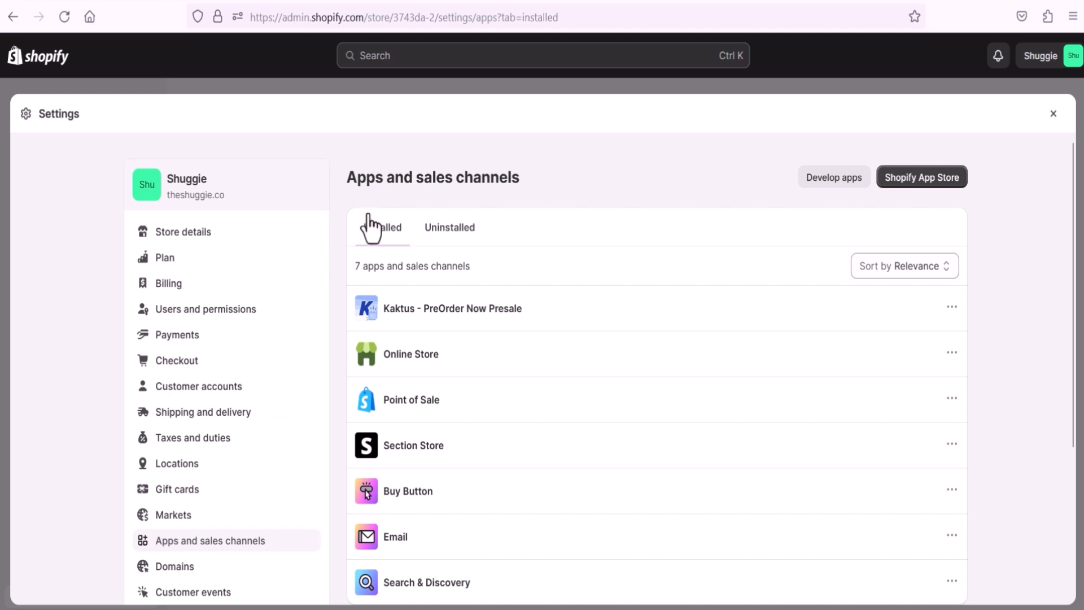
{"action": "scroll", "coordinate": [404, 446], "scroll_direction": "down", "scroll_amount": 2}
{"action": "scroll", "coordinate": [420, 497], "scroll_direction": "up", "scroll_amount": 2}
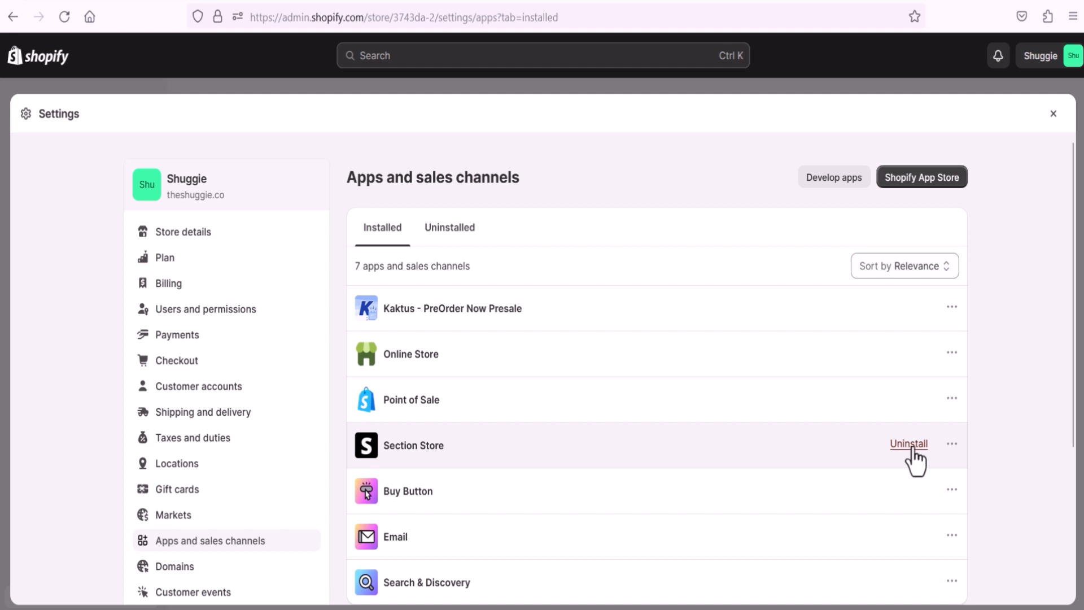
{"action": "left_click", "coordinate": [952, 446]}
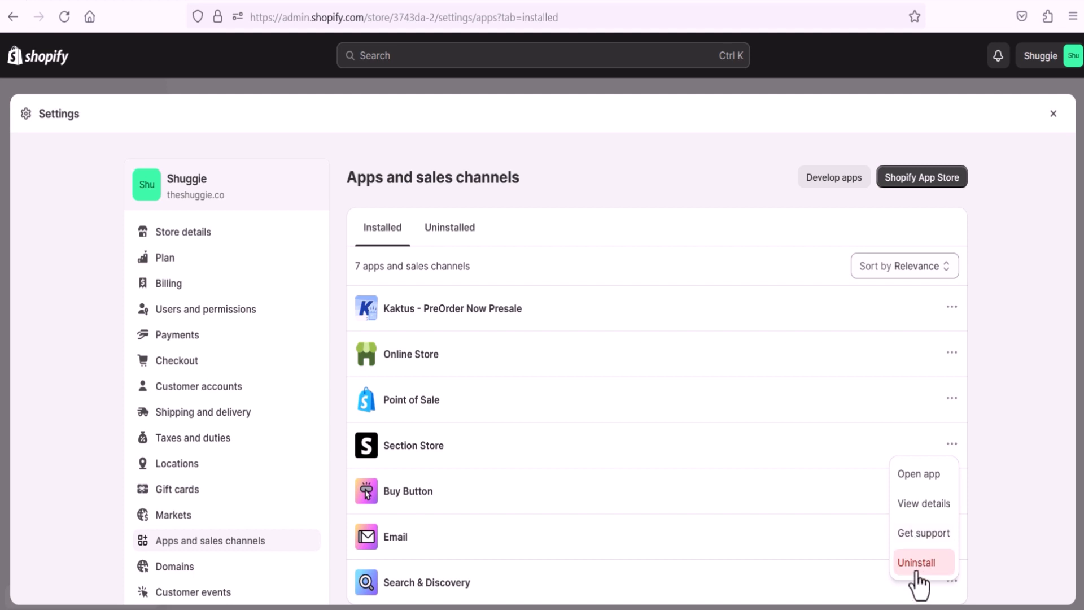
{"action": "left_click", "coordinate": [1008, 457]}
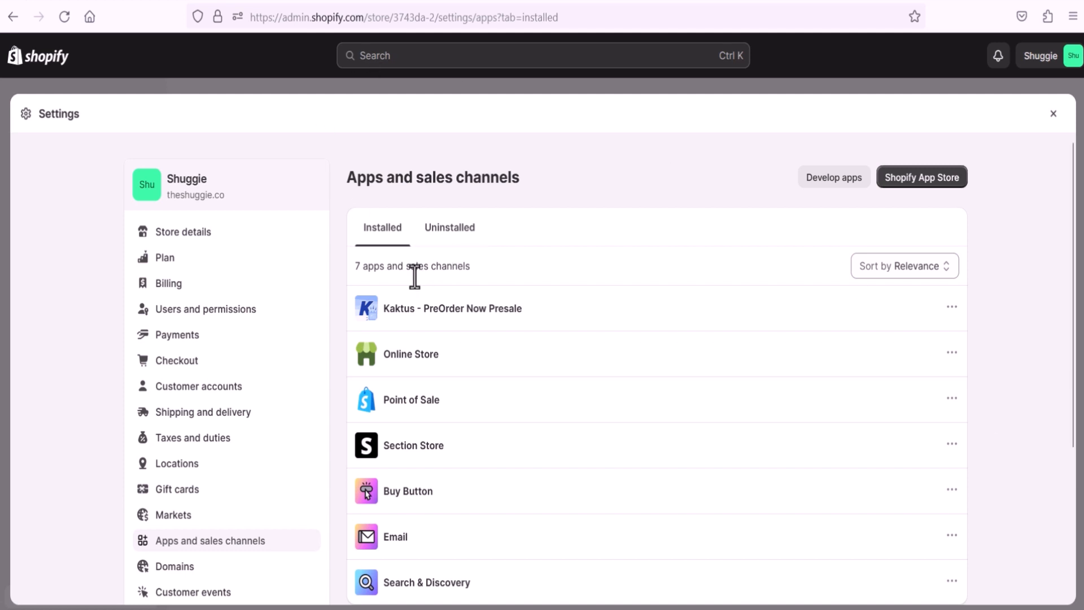
Step: Check the actions available for the Kaktus - PreOrder Now Presale app and look through the rest of the installed apps
{"action": "mouse_move", "coordinate": [438, 316]}
{"action": "left_click", "coordinate": [952, 308]}
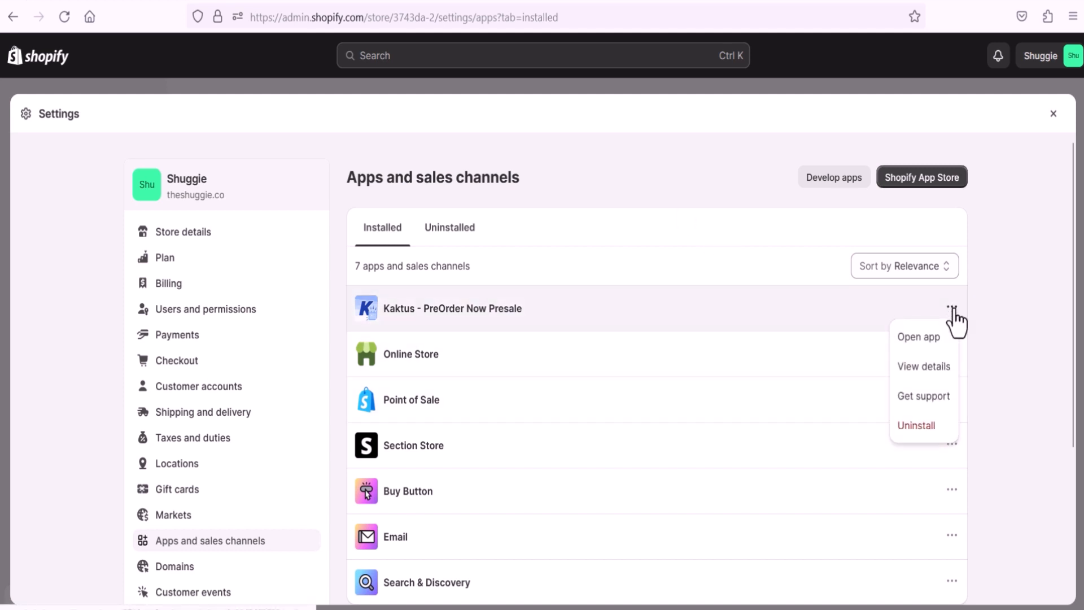
{"action": "left_click", "coordinate": [1033, 384]}
{"action": "scroll", "coordinate": [1030, 381], "scroll_direction": "down", "scroll_amount": 2}
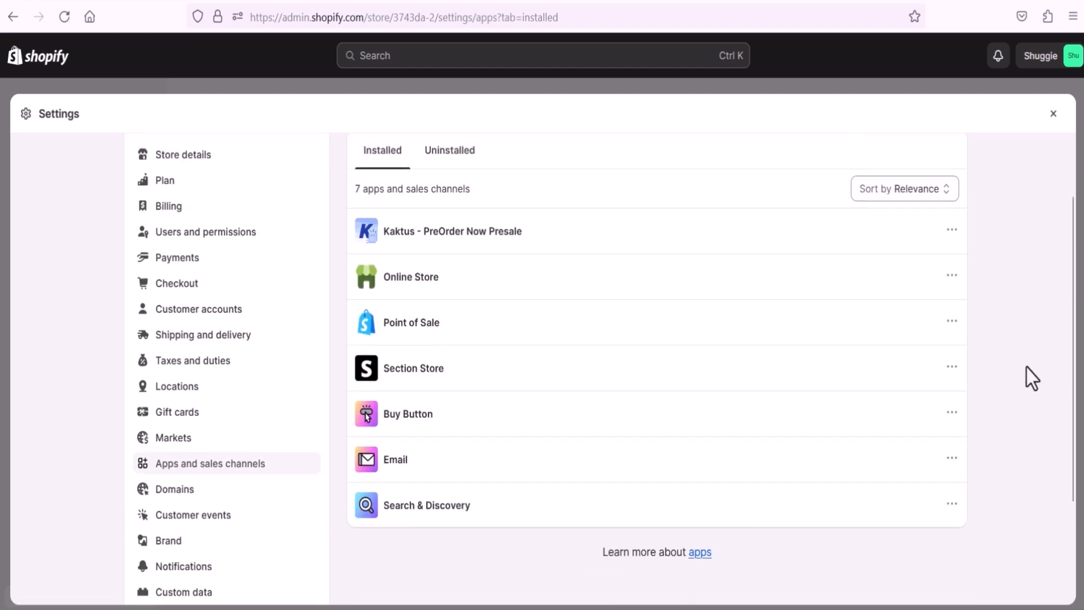
{"action": "scroll", "coordinate": [1028, 378], "scroll_direction": "up", "scroll_amount": 2}
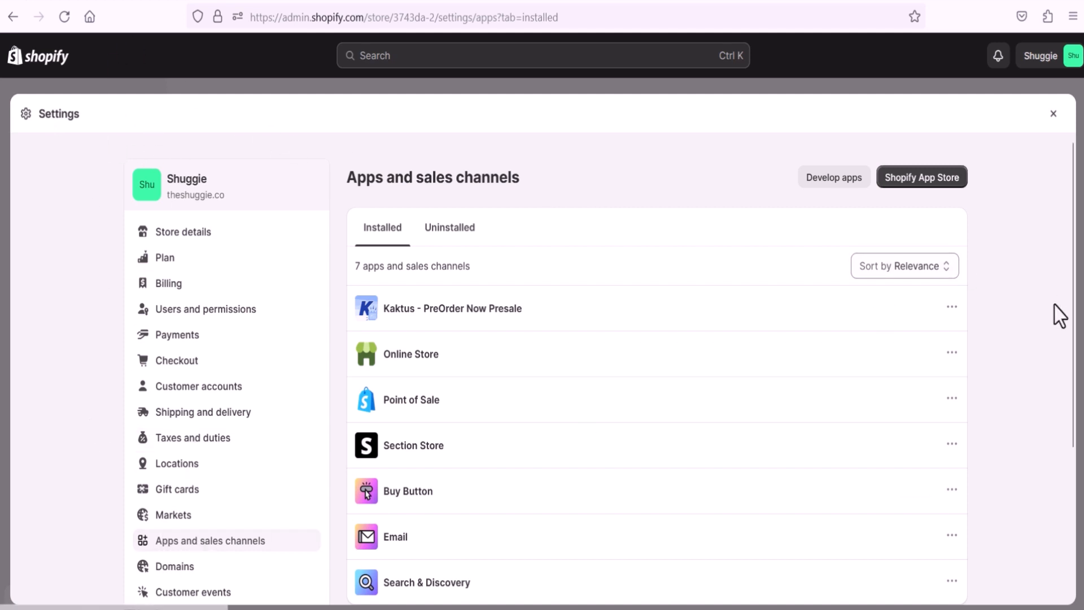
{"action": "left_click", "coordinate": [952, 310]}
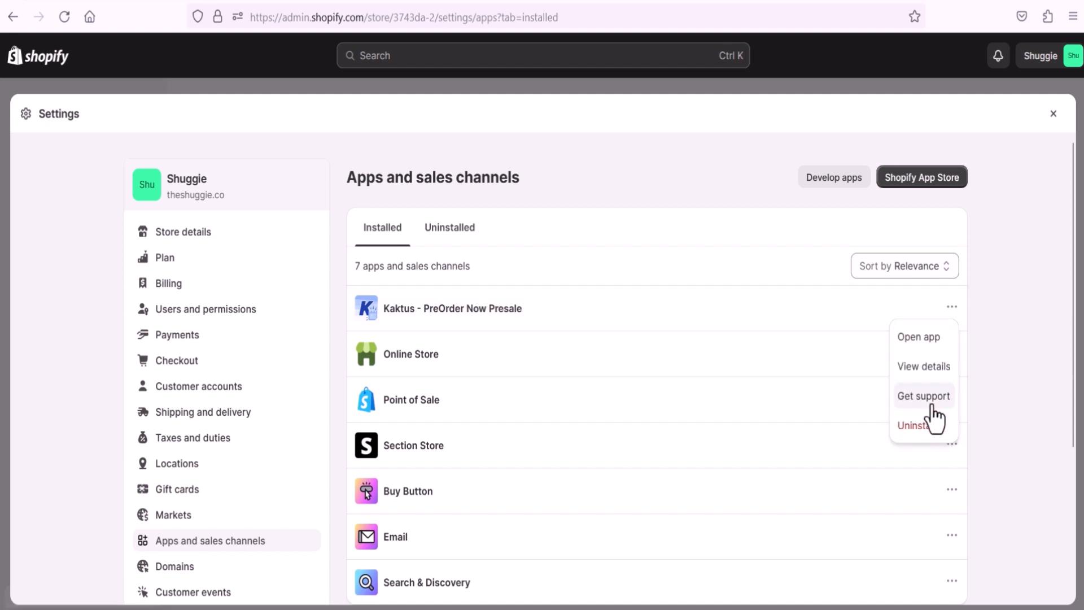
{"action": "left_click", "coordinate": [1006, 425]}
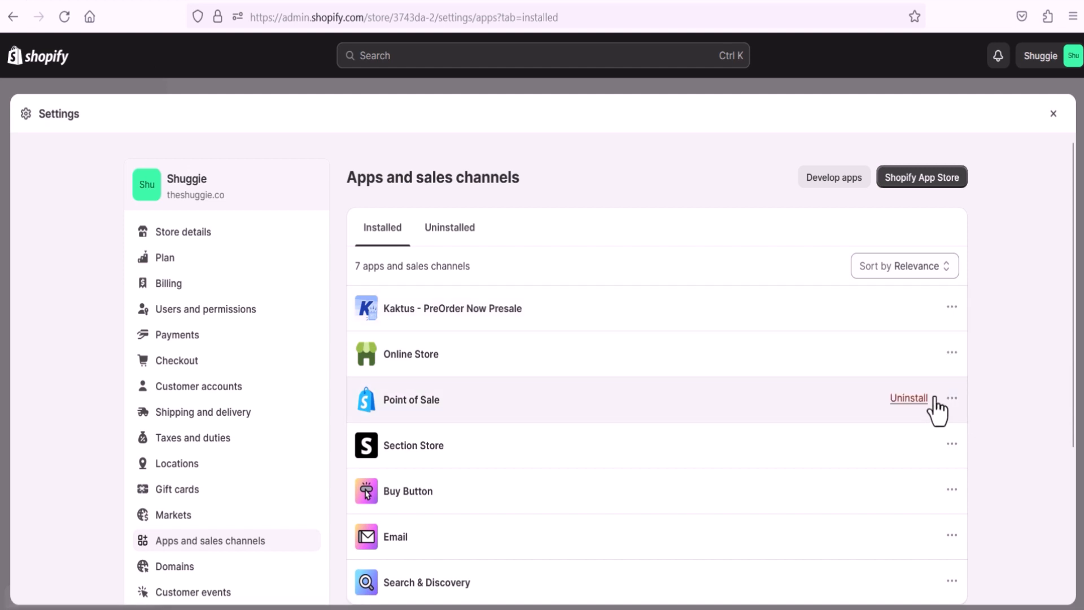
{"action": "scroll", "coordinate": [996, 421], "scroll_direction": "down", "scroll_amount": 3}
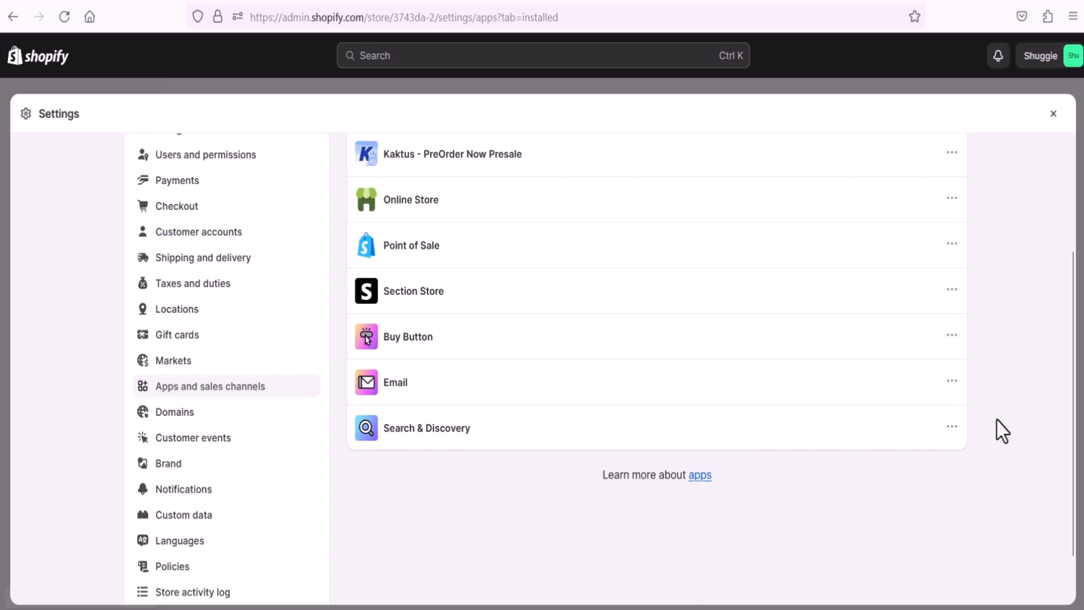
{"action": "scroll", "coordinate": [401, 505], "scroll_direction": "up", "scroll_amount": 2}
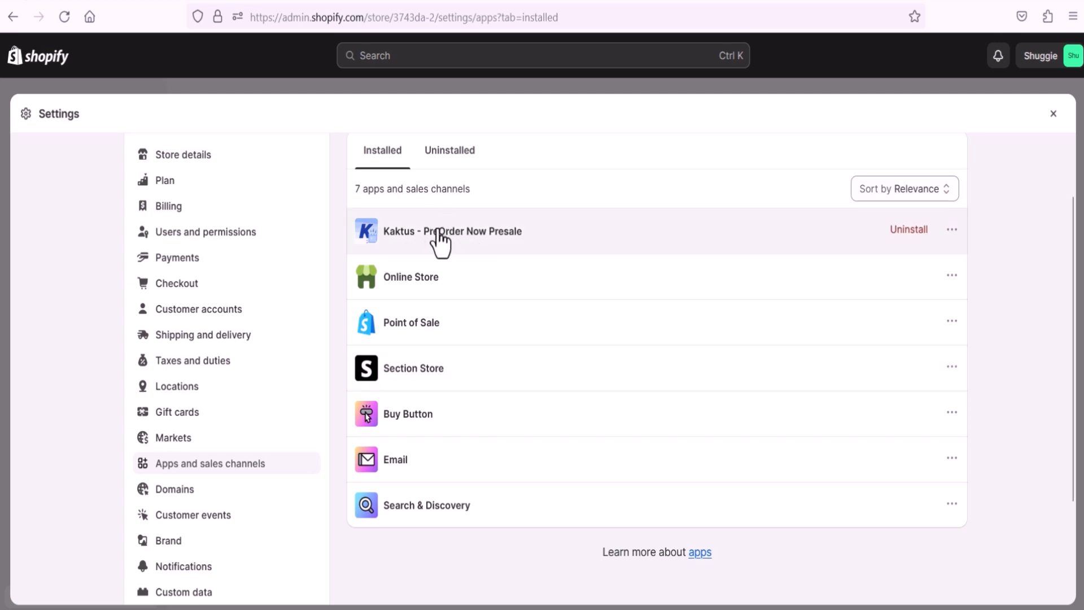
{"action": "scroll", "coordinate": [977, 254], "scroll_direction": "up", "scroll_amount": 2}
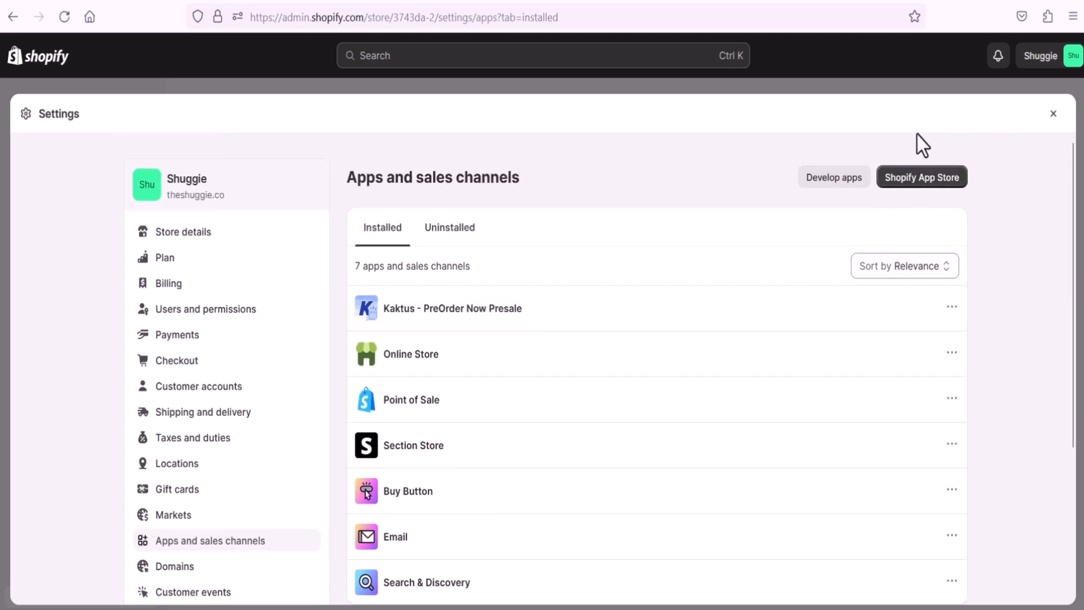
Step: Open the Shopify App Store and view the recent searches and categories offered by its app search
{"action": "left_click", "coordinate": [914, 182]}
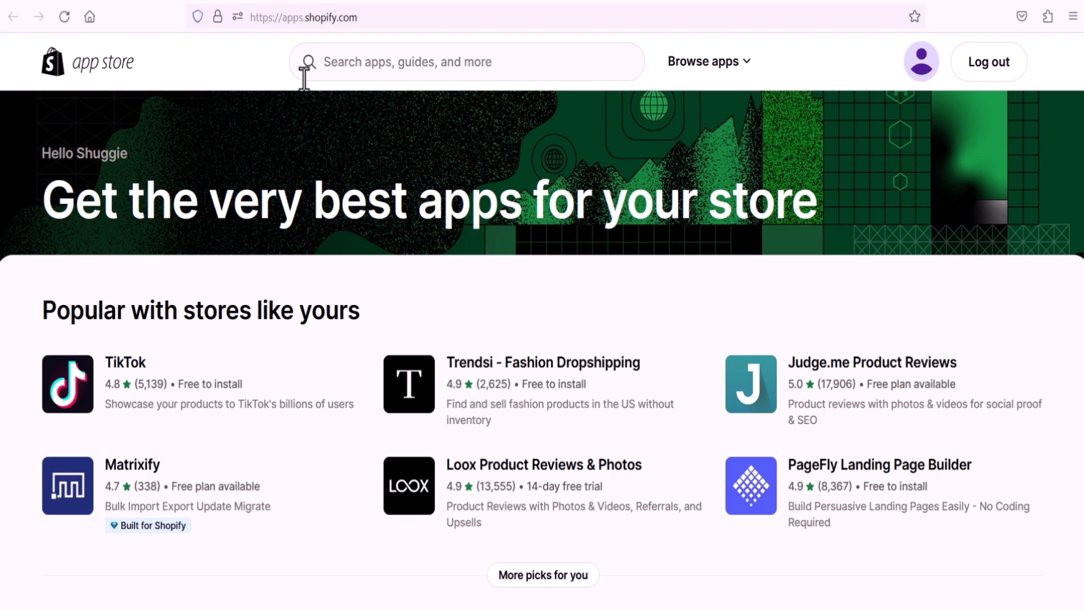
{"action": "left_click", "coordinate": [326, 61]}
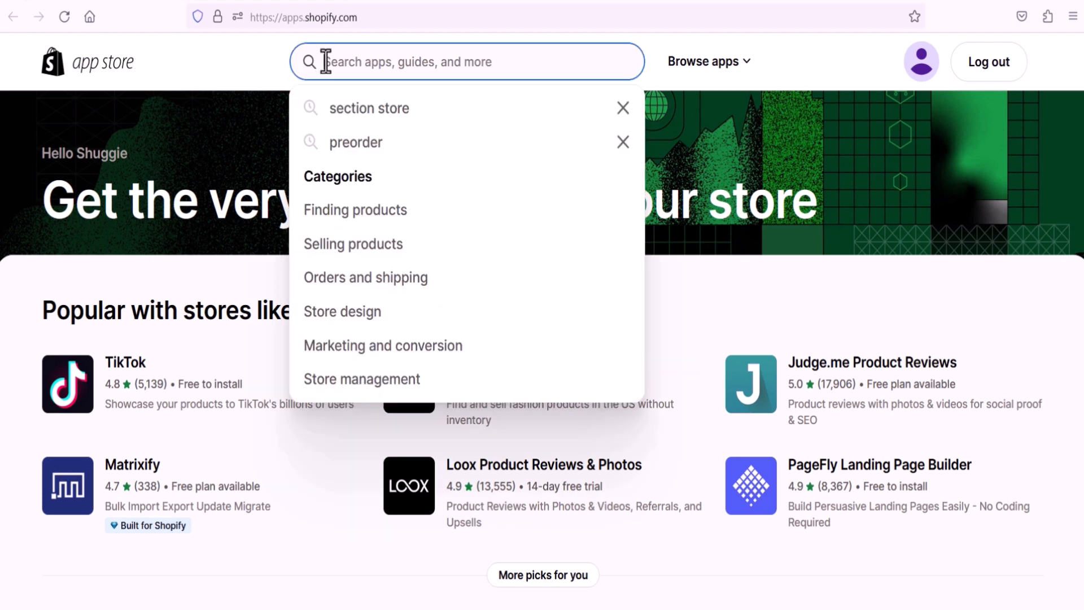
{"action": "left_click", "coordinate": [370, 133]}
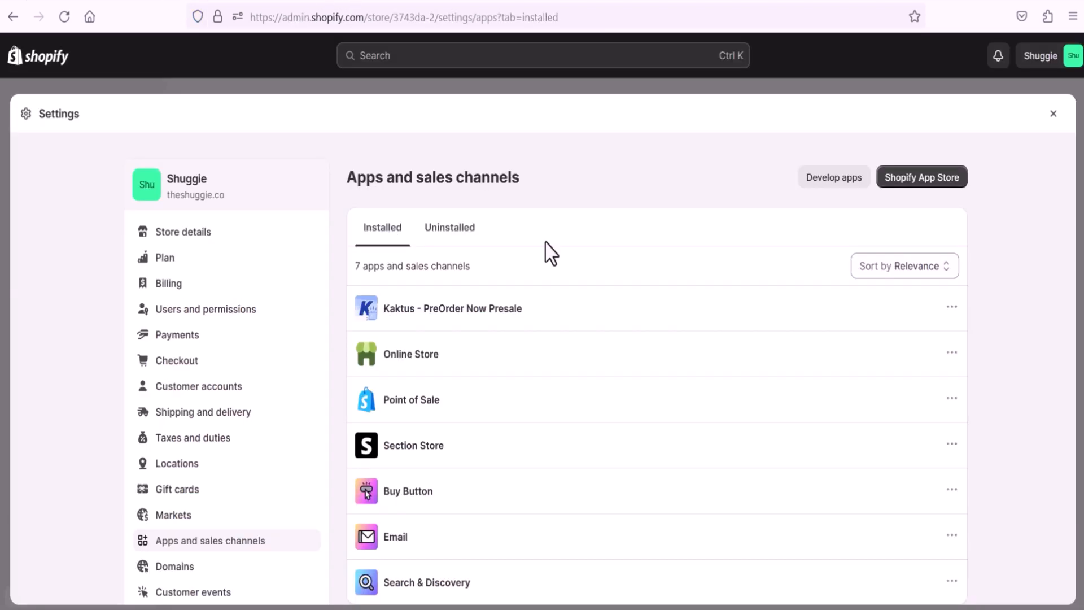
Step: View the details page of the installed Section Store app and return to the apps list
{"action": "left_click", "coordinate": [952, 447]}
{"action": "left_click", "coordinate": [935, 511]}
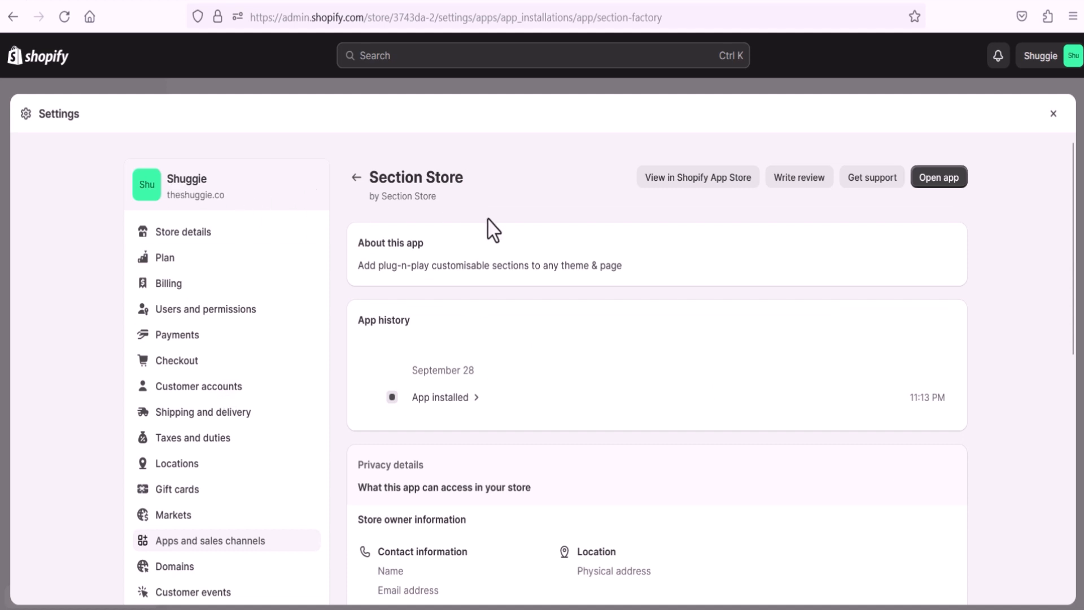
{"action": "left_click", "coordinate": [356, 176]}
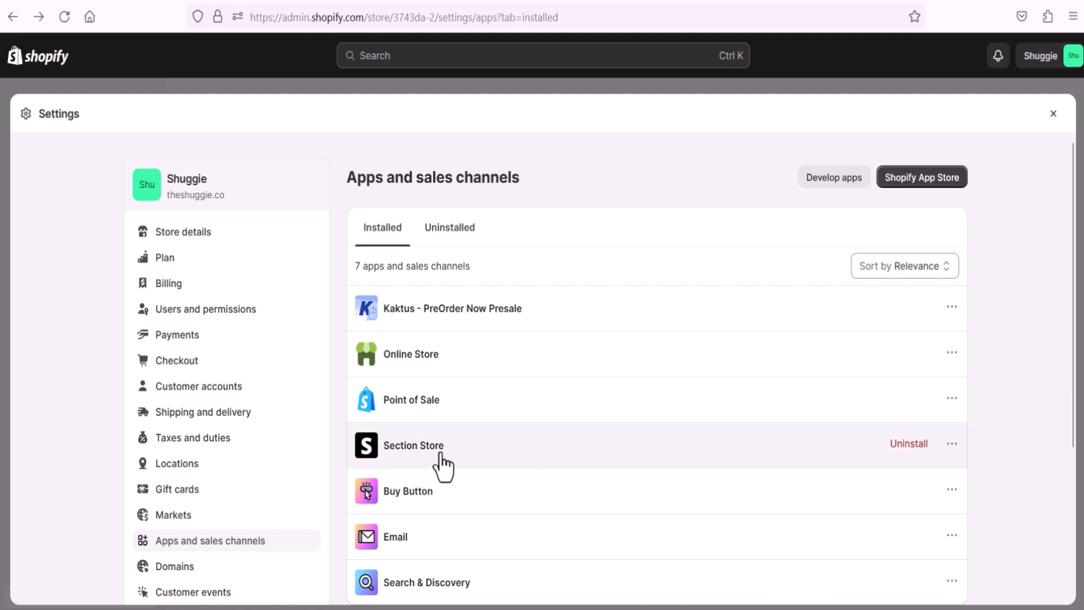
Step: Open the Section Store app, view its My sections page and leave it again
{"action": "left_click", "coordinate": [951, 444]}
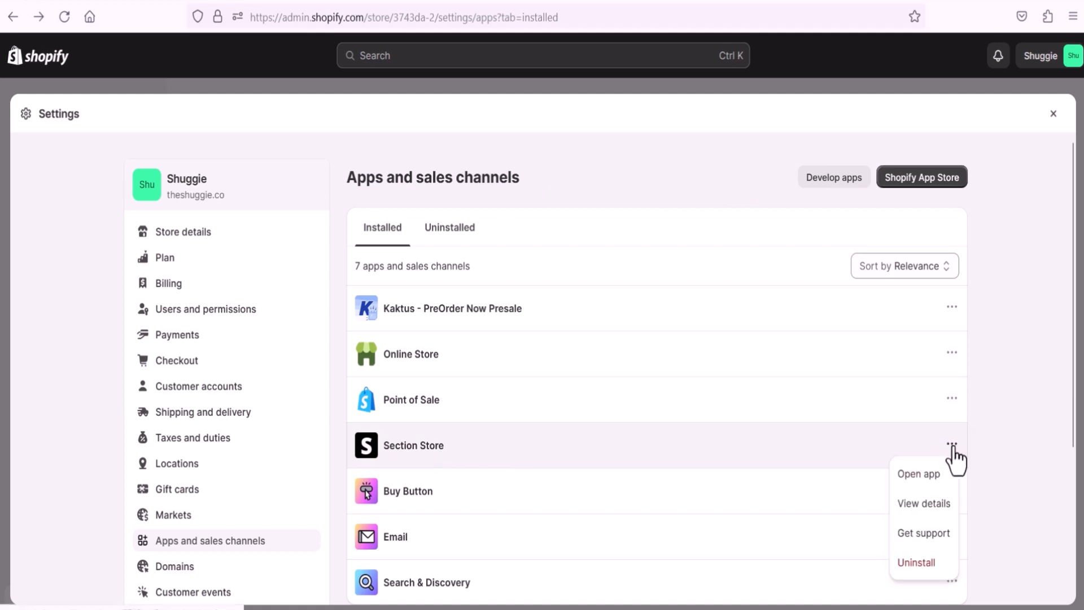
{"action": "left_click", "coordinate": [933, 475]}
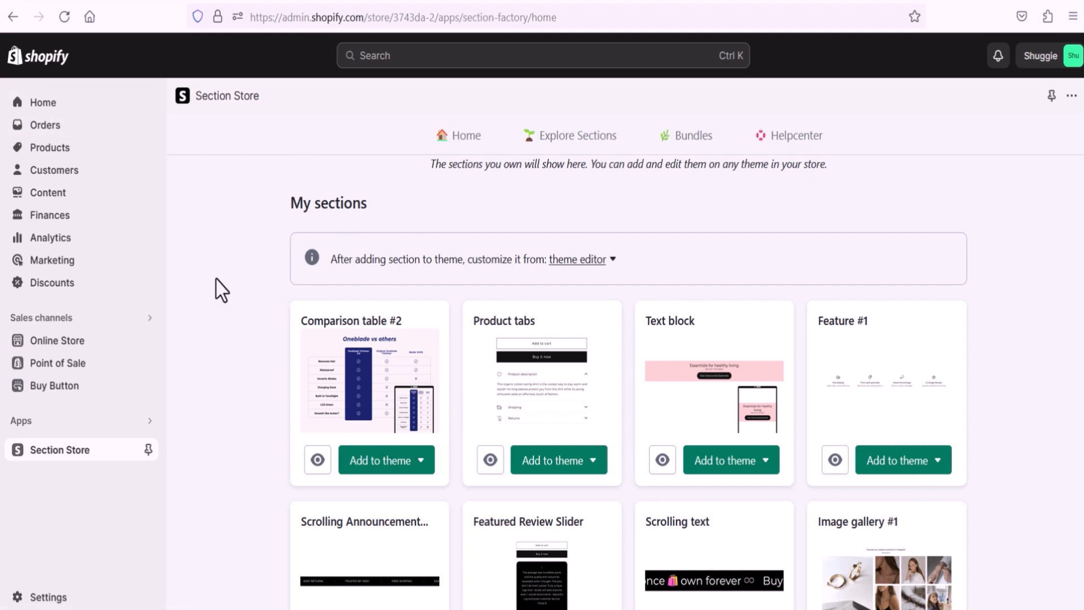
{"action": "left_click", "coordinate": [12, 16]}
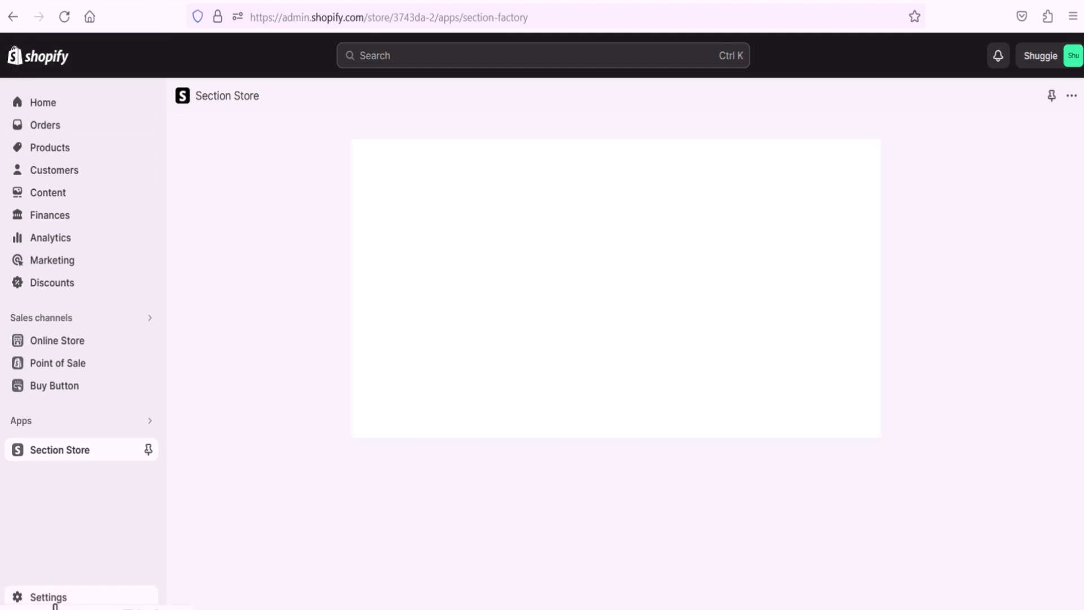
Step: Open the Domains settings, view the target and type of theshuggie.myshopify.com and return to the domain list
{"action": "left_click", "coordinate": [50, 600]}
{"action": "scroll", "coordinate": [169, 496], "scroll_direction": "down", "scroll_amount": 3}
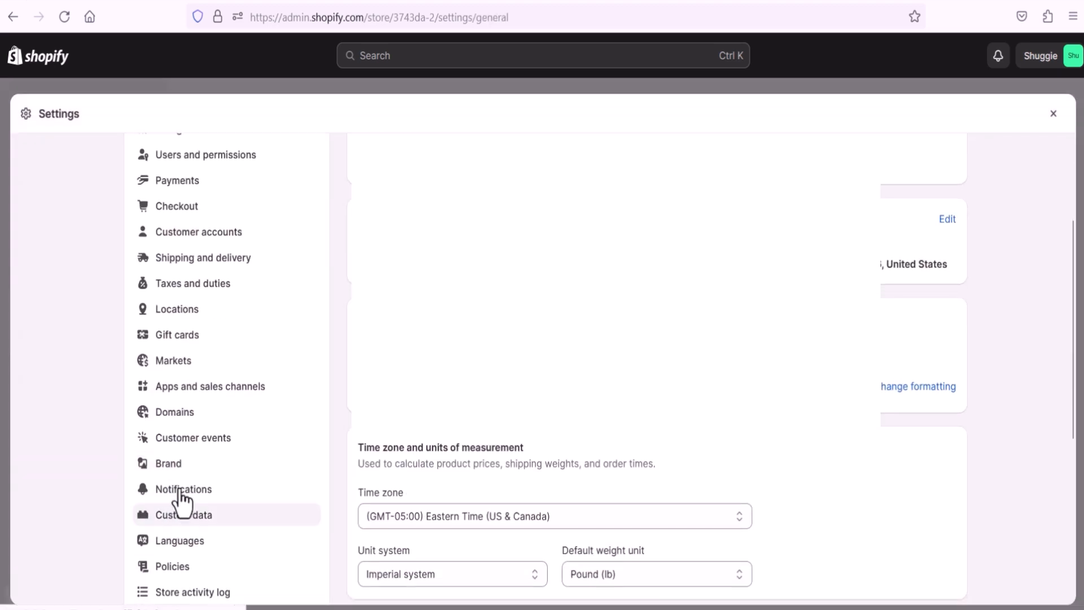
{"action": "left_click", "coordinate": [170, 418]}
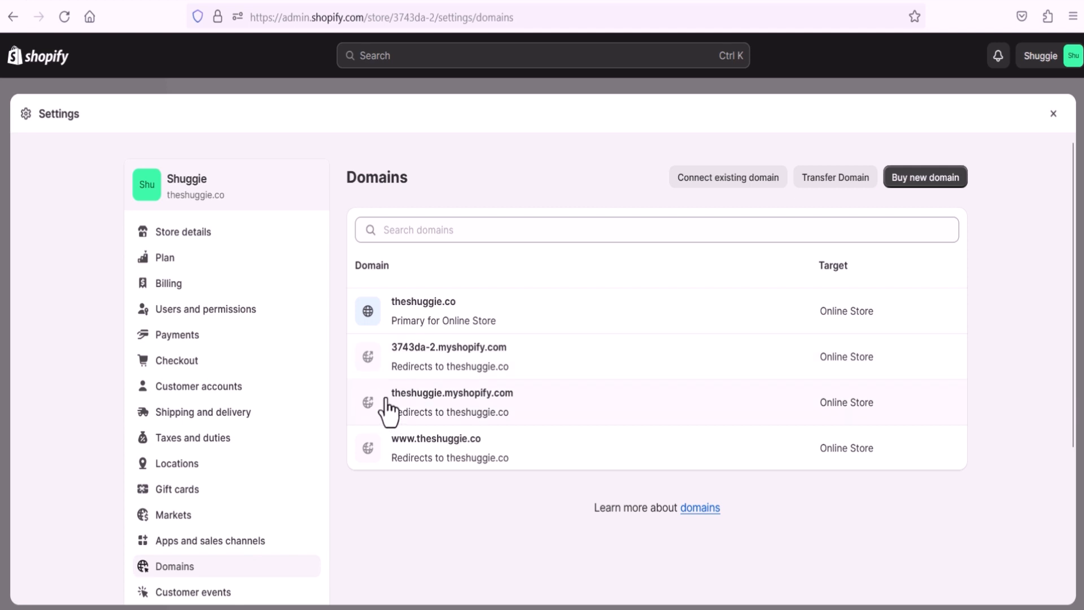
{"action": "left_click_drag", "start_coordinate": [390, 398], "coordinate": [515, 397]}
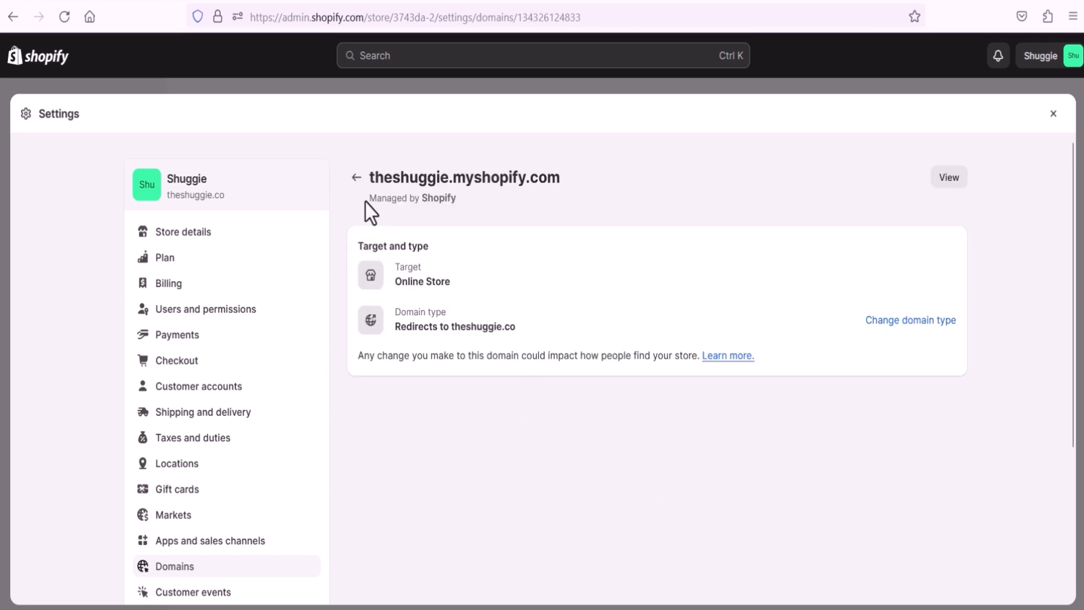
{"action": "left_click", "coordinate": [356, 179]}
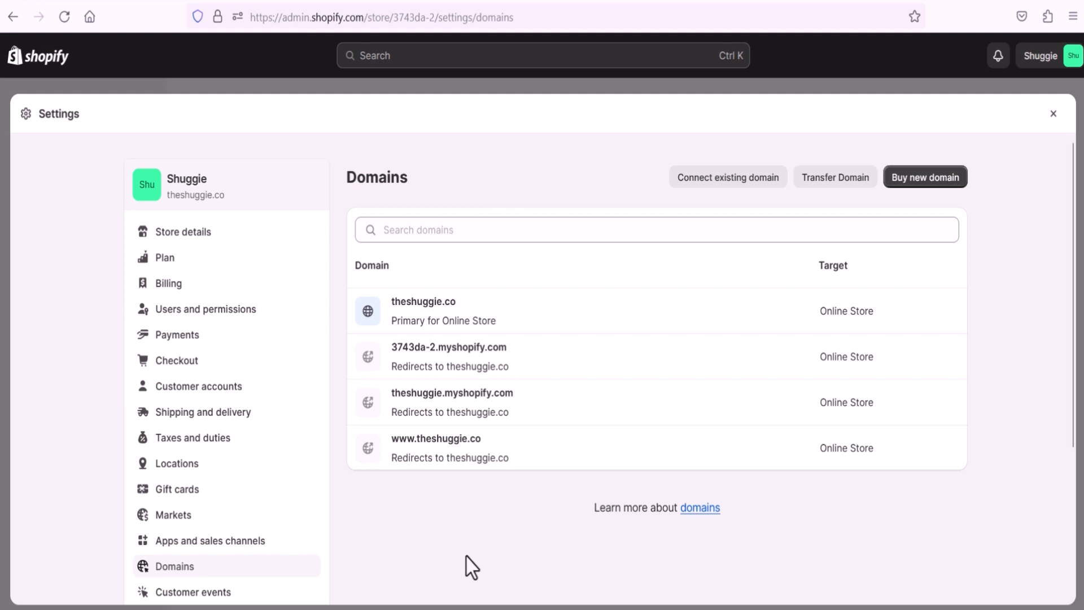
Step: Open the Customer events settings and review the pixel management options and the information on analyzing customer behavior
{"action": "scroll", "coordinate": [468, 537], "scroll_direction": "down", "scroll_amount": 2}
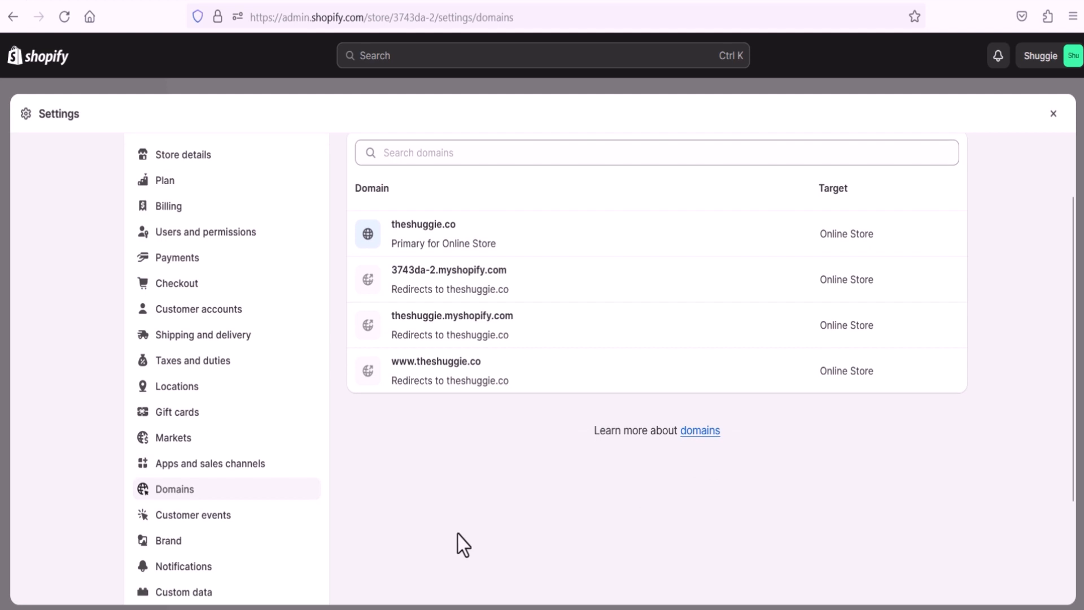
{"action": "left_click", "coordinate": [209, 519]}
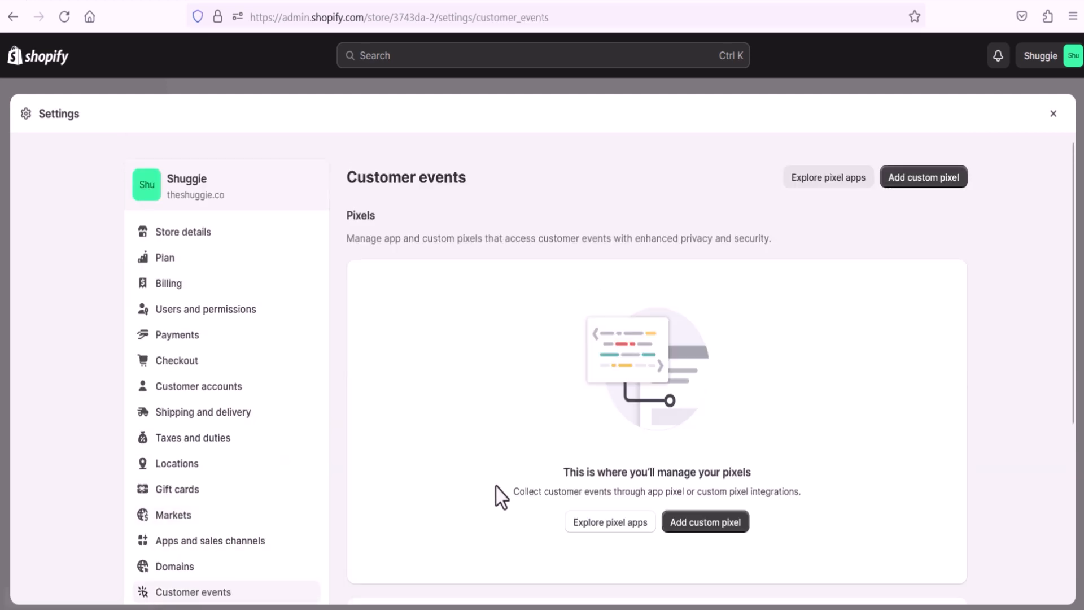
{"action": "scroll", "coordinate": [517, 471], "scroll_direction": "down", "scroll_amount": 2}
{"action": "scroll", "coordinate": [615, 460], "scroll_direction": "up", "scroll_amount": 2}
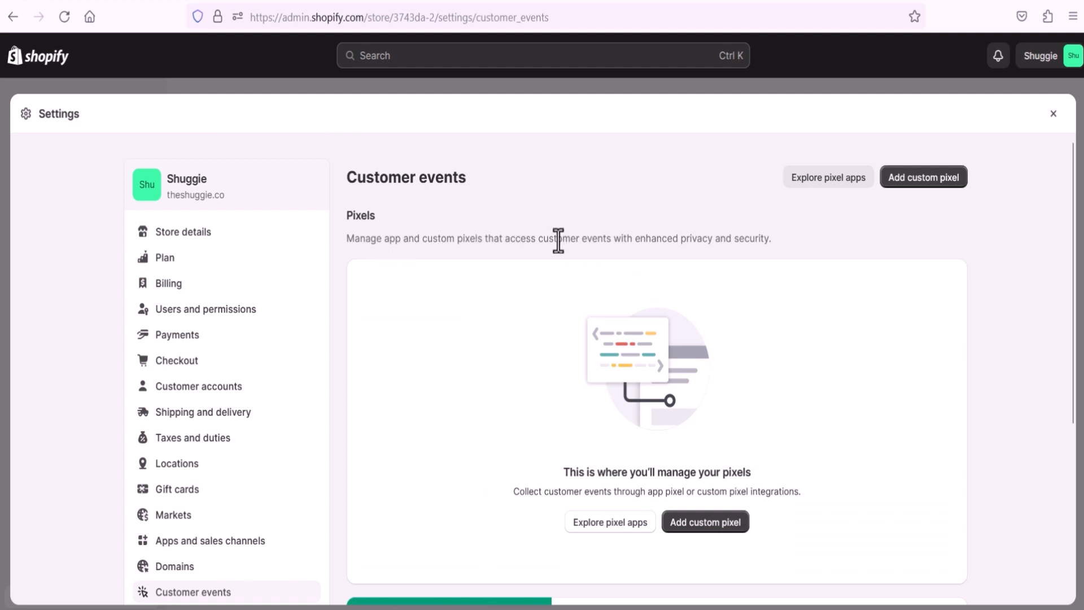
{"action": "scroll", "coordinate": [610, 242], "scroll_direction": "down", "scroll_amount": 2}
{"action": "scroll", "coordinate": [632, 247], "scroll_direction": "up", "scroll_amount": 2}
{"action": "scroll", "coordinate": [711, 294], "scroll_direction": "down", "scroll_amount": 2}
{"action": "scroll", "coordinate": [649, 508], "scroll_direction": "down", "scroll_amount": 2}
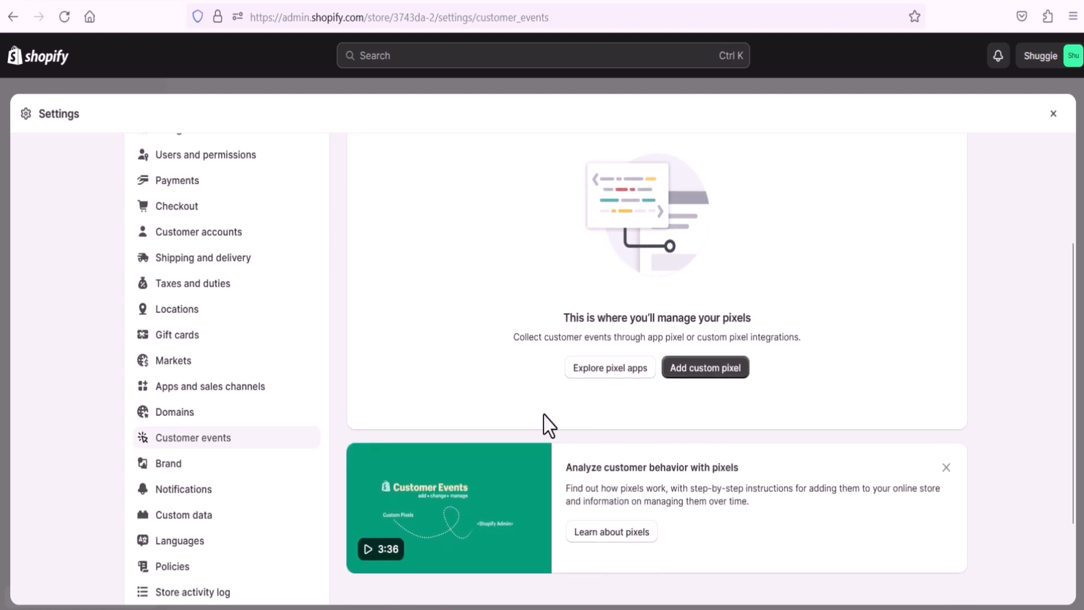
Step: Open the Brand settings and review the default and square logo options and the primary and secondary color options
{"action": "left_click", "coordinate": [176, 470]}
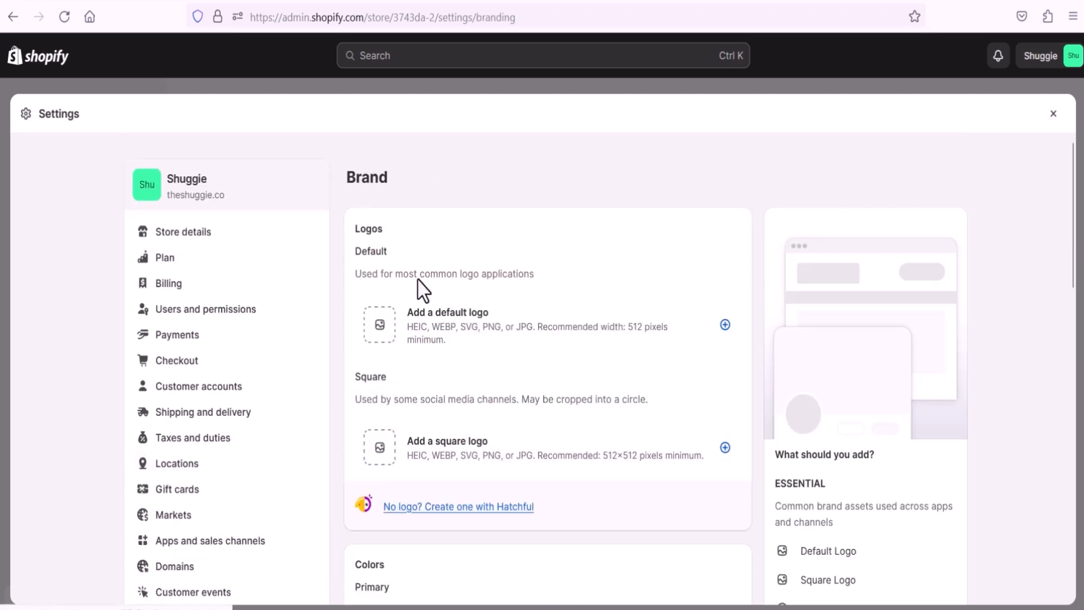
{"action": "scroll", "coordinate": [478, 261], "scroll_direction": "down", "scroll_amount": 2}
{"action": "scroll", "coordinate": [479, 264], "scroll_direction": "up", "scroll_amount": 2}
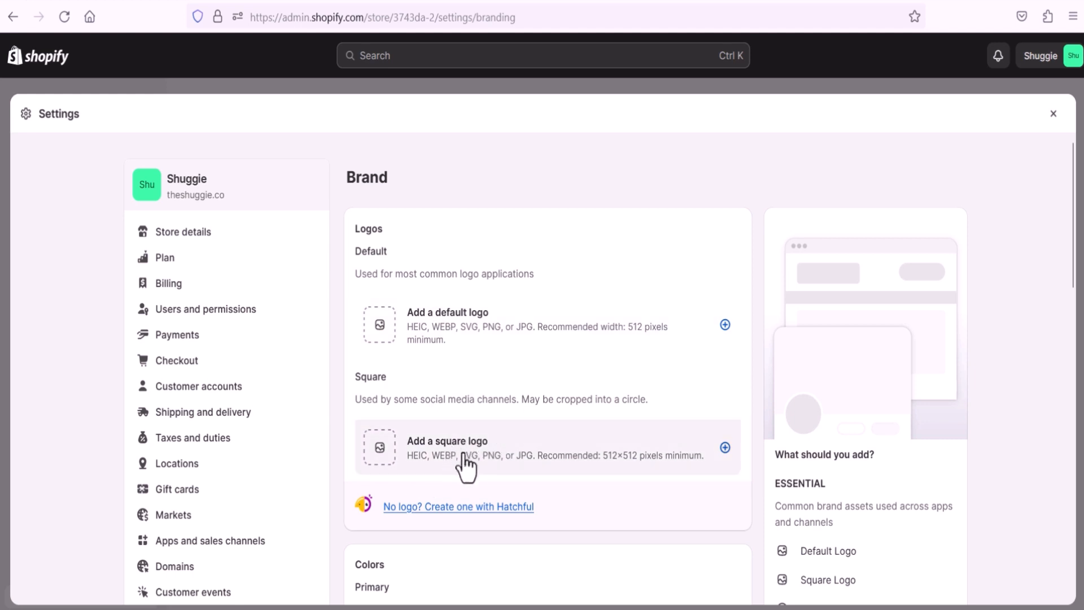
{"action": "scroll", "coordinate": [466, 466], "scroll_direction": "down", "scroll_amount": 3}
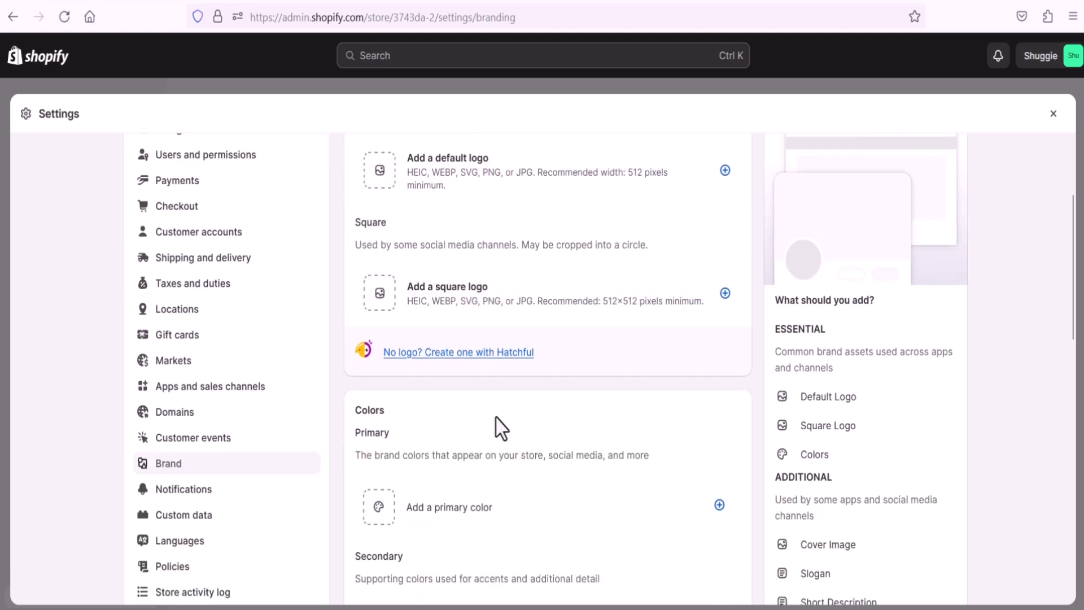
{"action": "scroll", "coordinate": [517, 528], "scroll_direction": "down", "scroll_amount": 3}
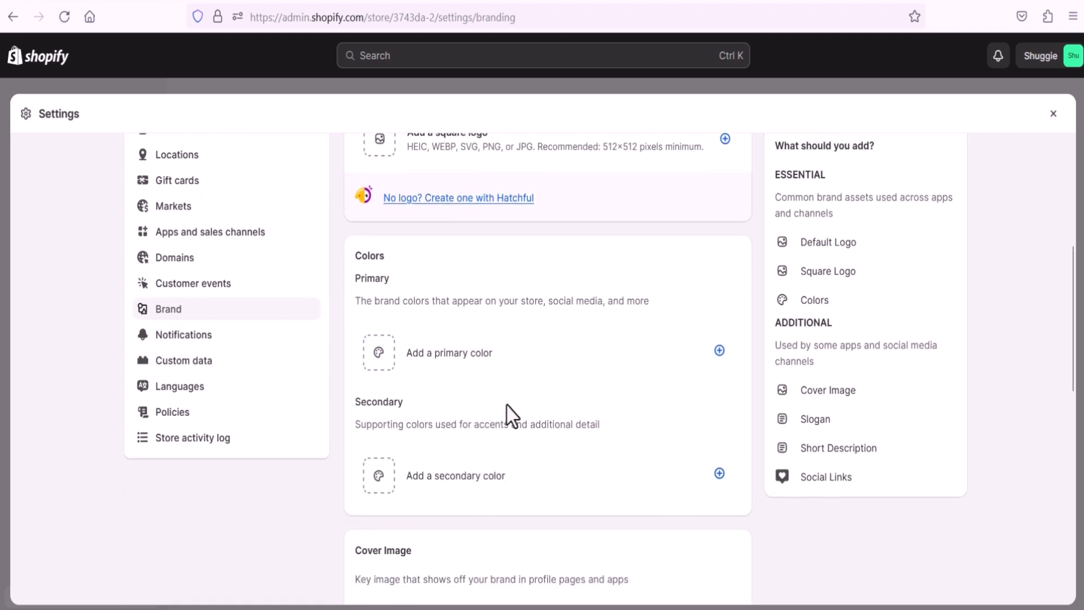
{"action": "scroll", "coordinate": [531, 407], "scroll_direction": "up", "scroll_amount": 2}
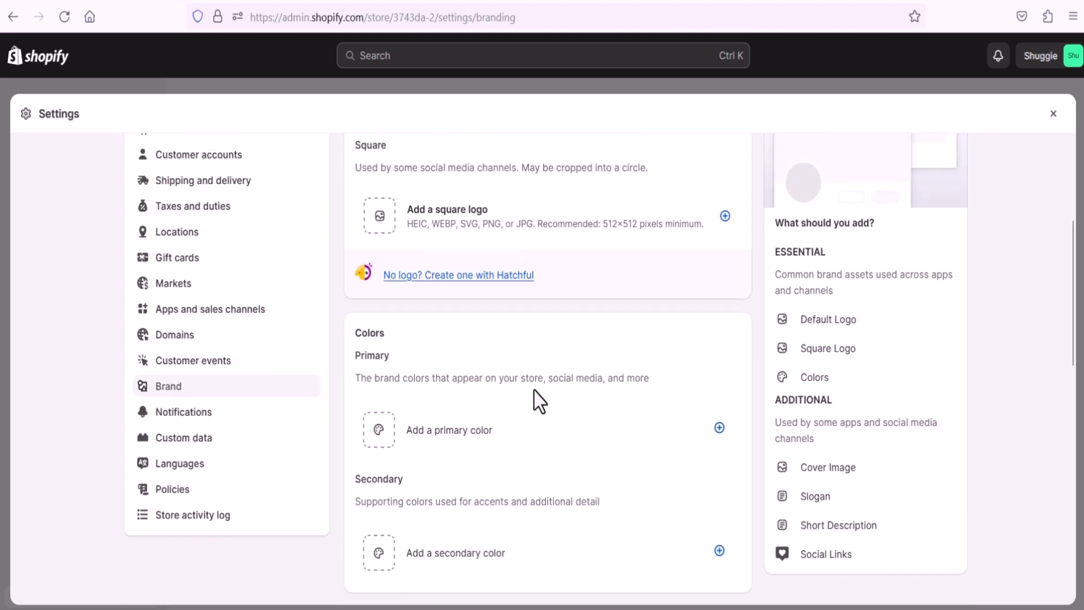
{"action": "scroll", "coordinate": [537, 400], "scroll_direction": "up", "scroll_amount": 3}
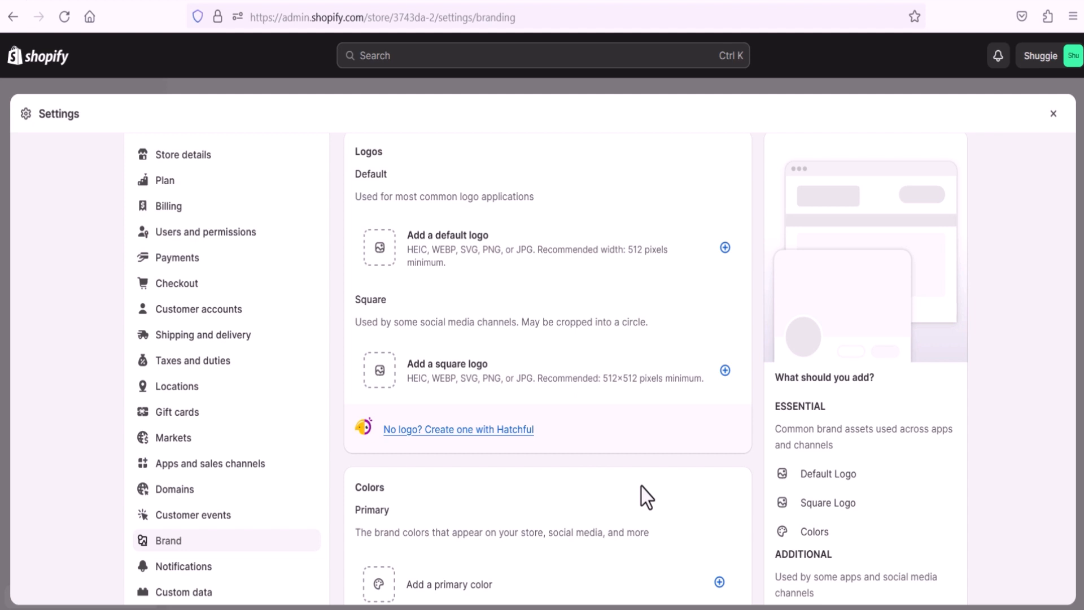
Step: Review the Brand page's logo and color options and the lists of essential and additional brand assets
{"action": "scroll", "coordinate": [647, 497], "scroll_direction": "down", "scroll_amount": 3}
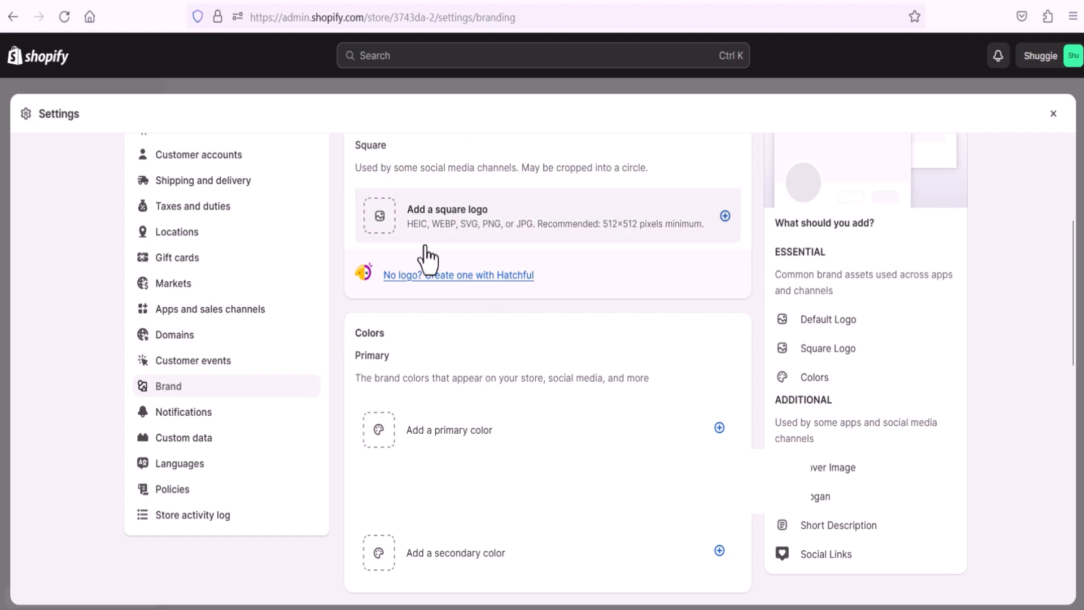
{"action": "scroll", "coordinate": [527, 214], "scroll_direction": "up", "scroll_amount": 2}
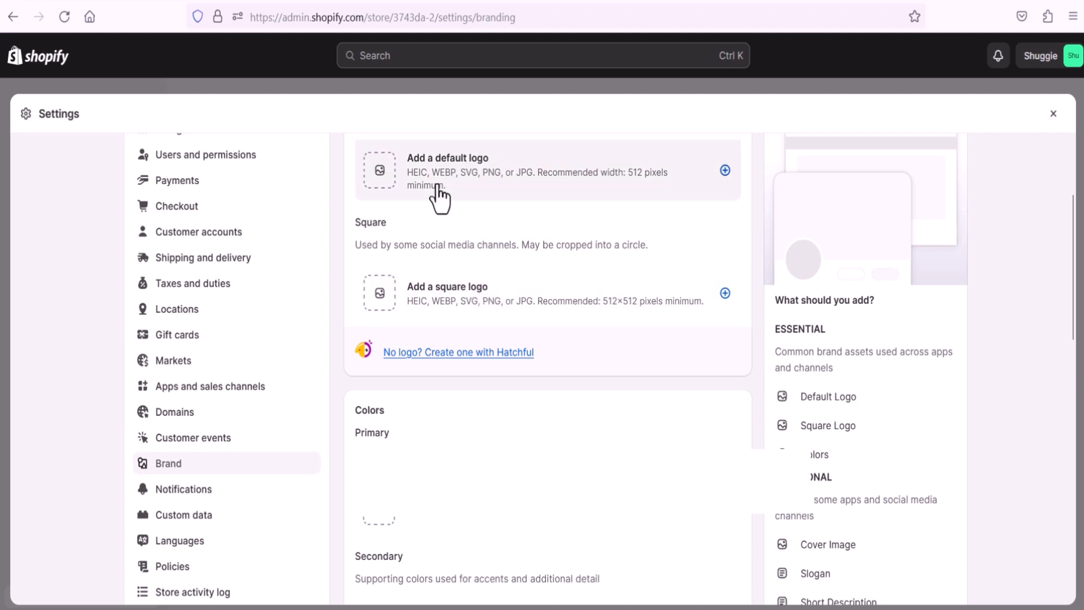
{"action": "scroll", "coordinate": [460, 218], "scroll_direction": "up", "scroll_amount": 1}
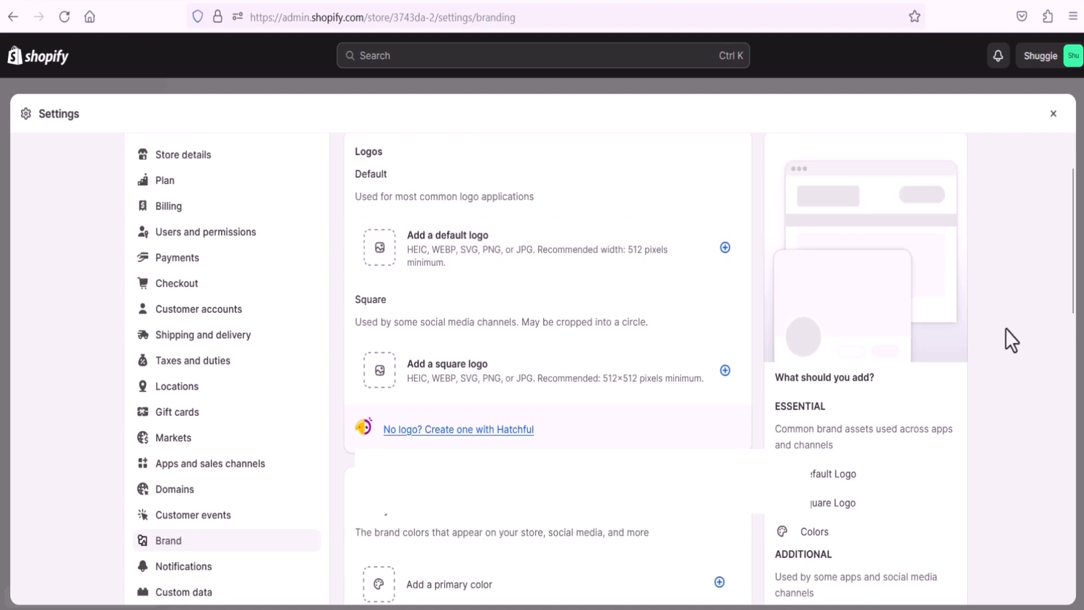
{"action": "scroll", "coordinate": [929, 380], "scroll_direction": "down", "scroll_amount": 2}
{"action": "scroll", "coordinate": [896, 394], "scroll_direction": "down", "scroll_amount": 2}
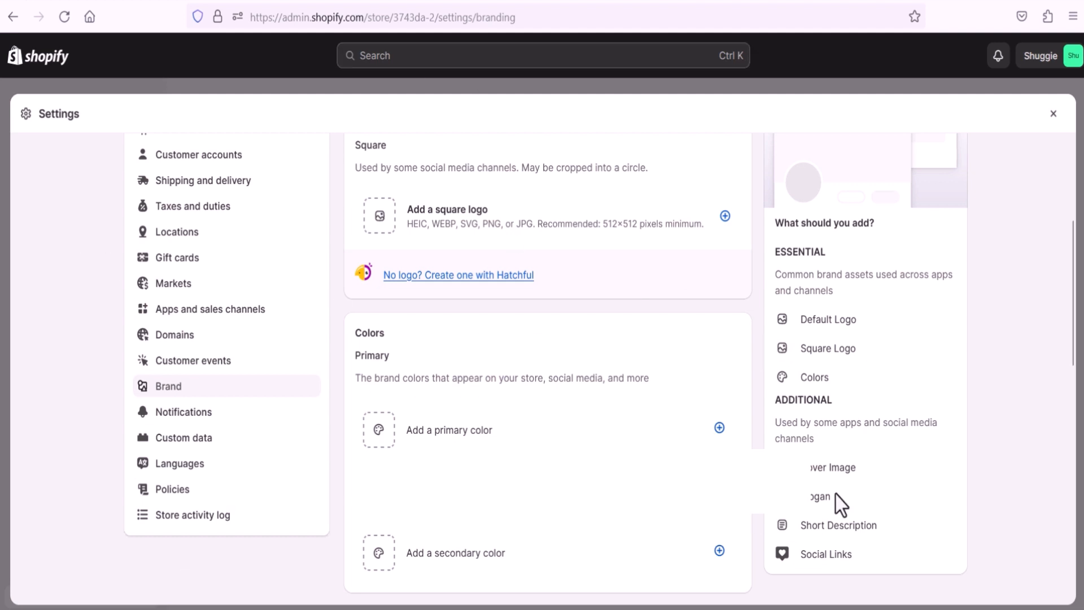
Step: Open the Notifications settings and review the email template customization, sender email and order notification options
{"action": "left_click", "coordinate": [165, 412]}
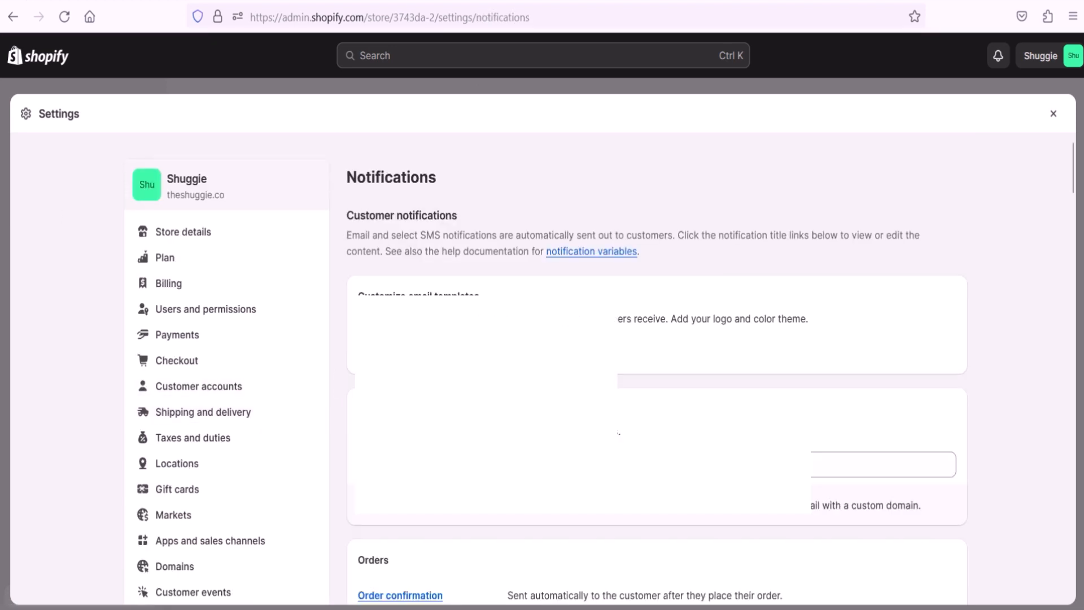
{"action": "scroll", "coordinate": [542, 367], "scroll_direction": "down", "scroll_amount": 3}
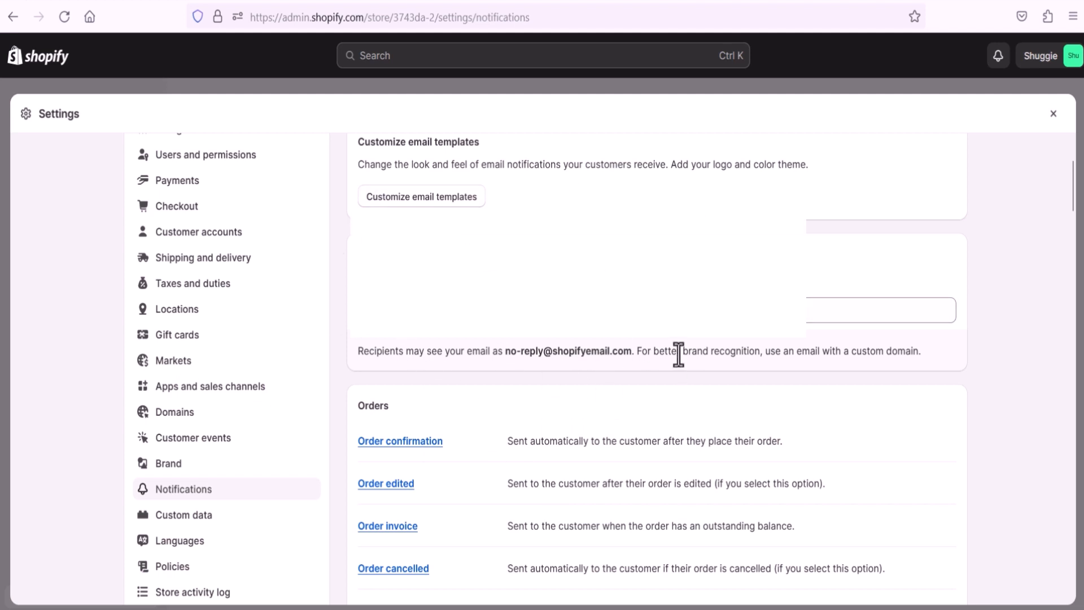
{"action": "scroll", "coordinate": [676, 352], "scroll_direction": "down", "scroll_amount": 2}
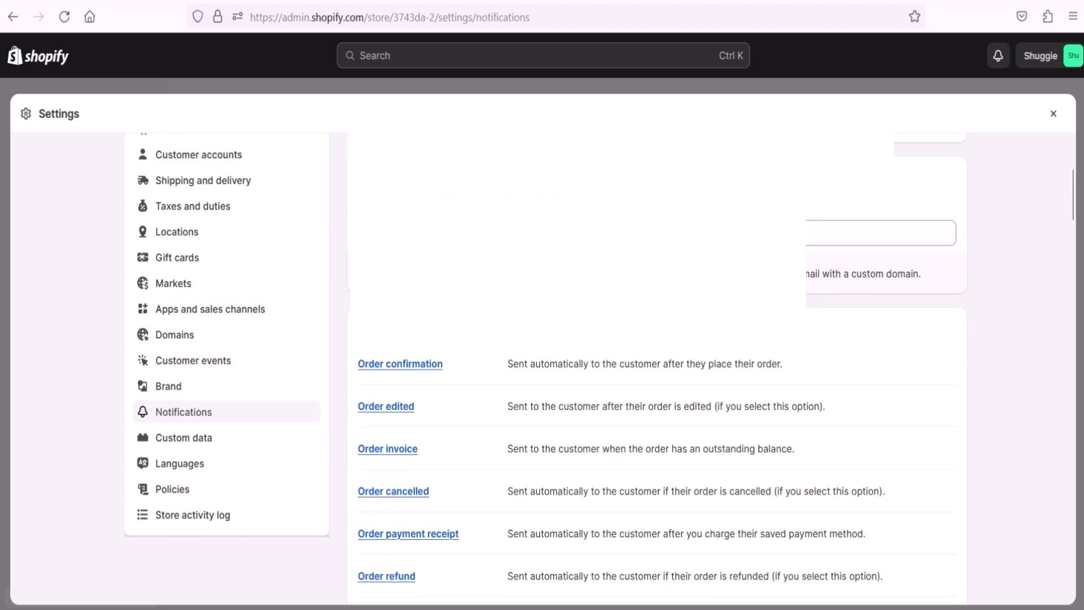
{"action": "scroll", "coordinate": [658, 369], "scroll_direction": "down", "scroll_amount": 4}
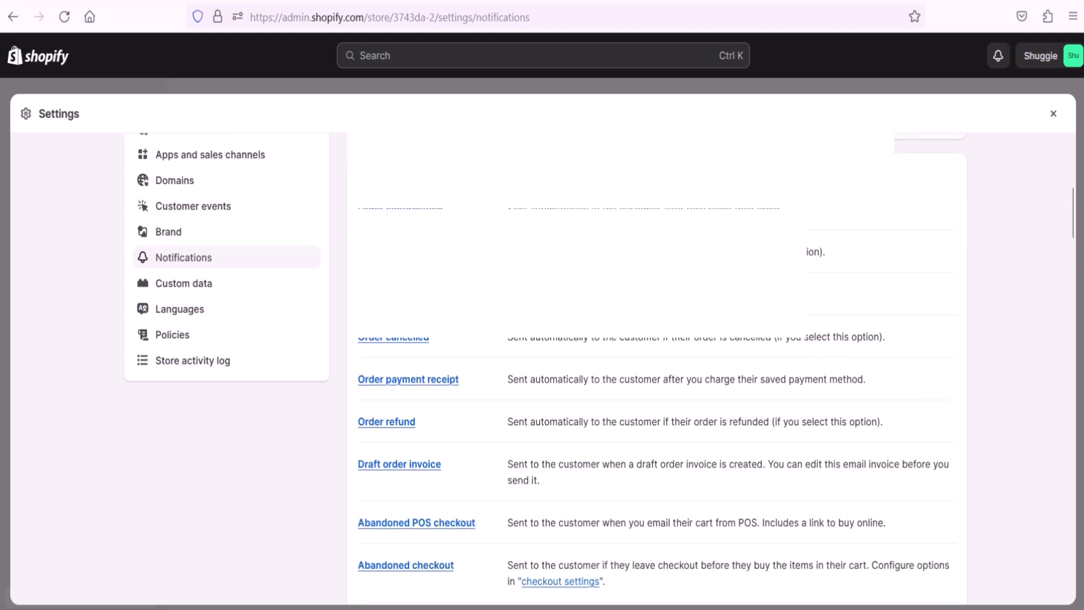
Step: Open the Order payment receipt notification, review its email preview and subject line, and return to the notifications list
{"action": "left_click", "coordinate": [432, 382]}
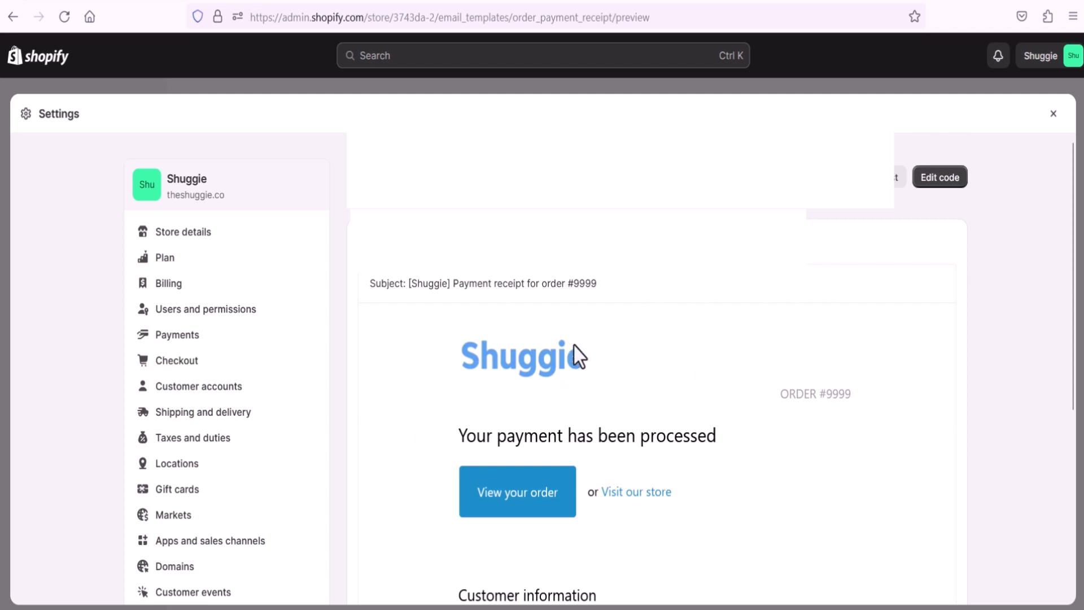
{"action": "scroll", "coordinate": [570, 367], "scroll_direction": "down", "scroll_amount": 5}
{"action": "scroll", "coordinate": [623, 446], "scroll_direction": "up", "scroll_amount": 5}
{"action": "left_click_drag", "start_coordinate": [373, 283], "coordinate": [617, 295]}
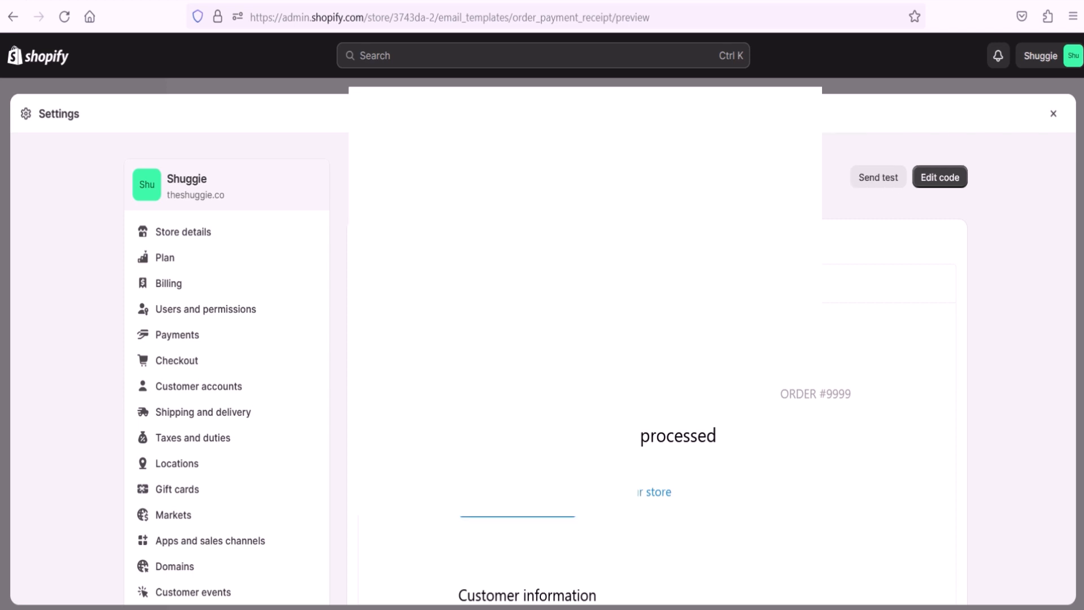
{"action": "left_click", "coordinate": [356, 177]}
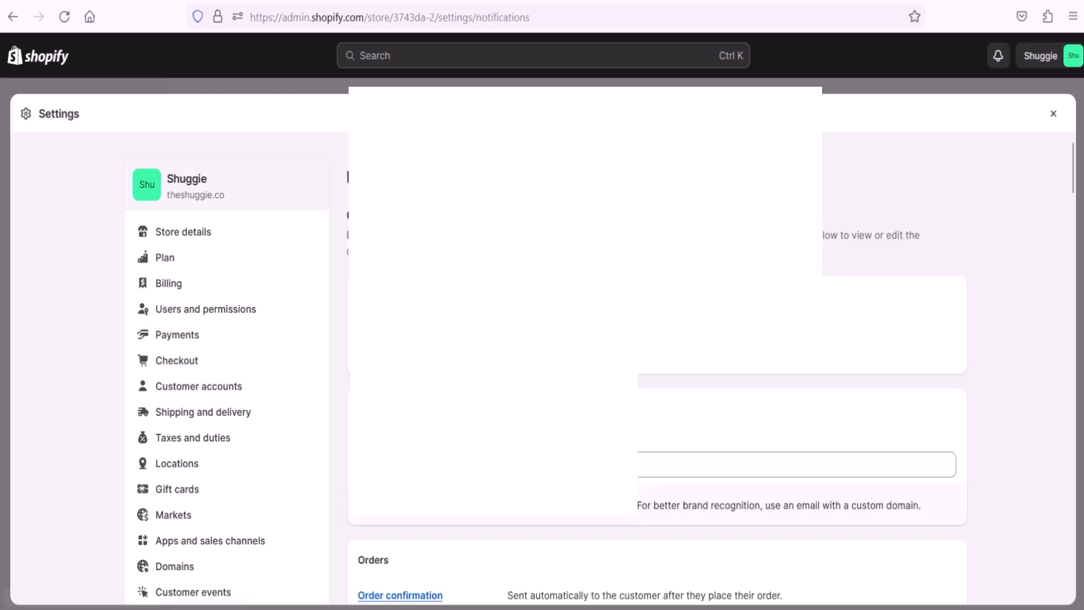
Step: Open the Order confirmation notification and review its full email preview, from the order summary to the customer information
{"action": "scroll", "coordinate": [542, 367], "scroll_direction": "down", "scroll_amount": 5}
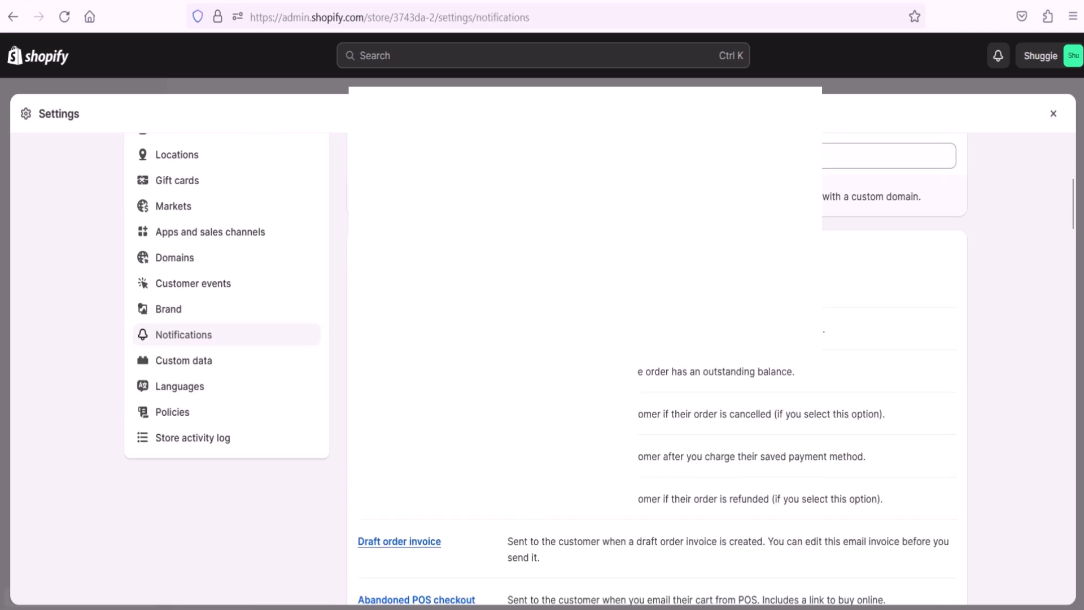
{"action": "scroll", "coordinate": [484, 530], "scroll_direction": "down", "scroll_amount": 2}
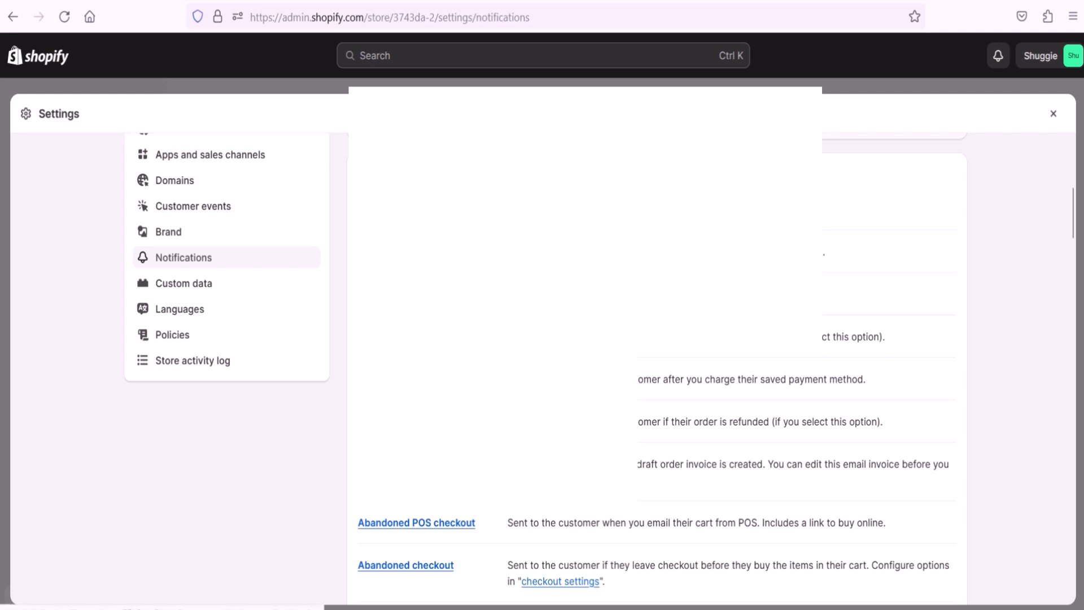
{"action": "scroll", "coordinate": [545, 368], "scroll_direction": "up", "scroll_amount": 2}
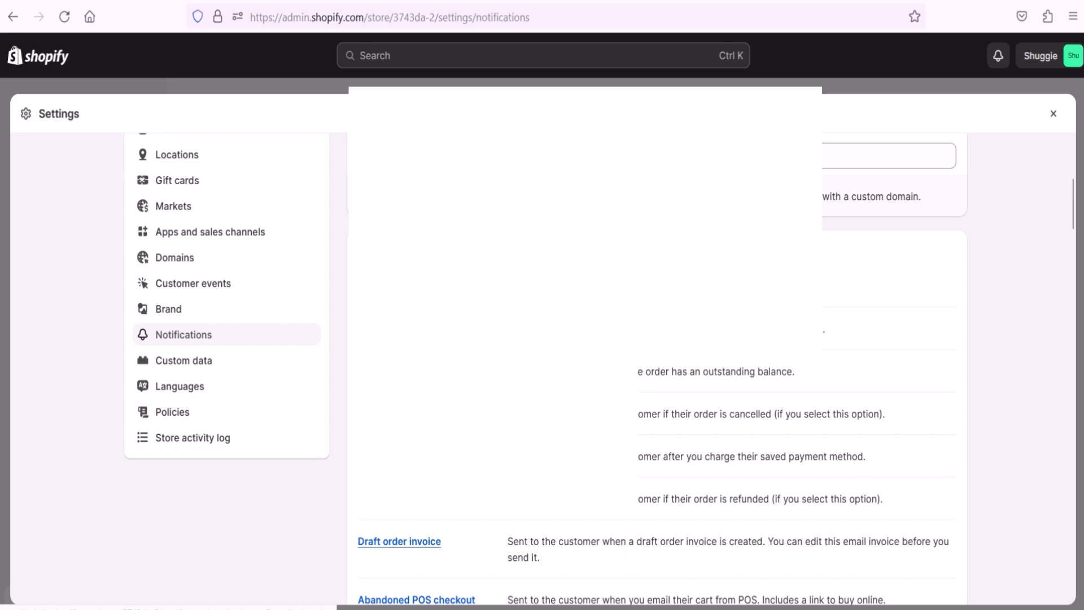
{"action": "left_click", "coordinate": [397, 289]}
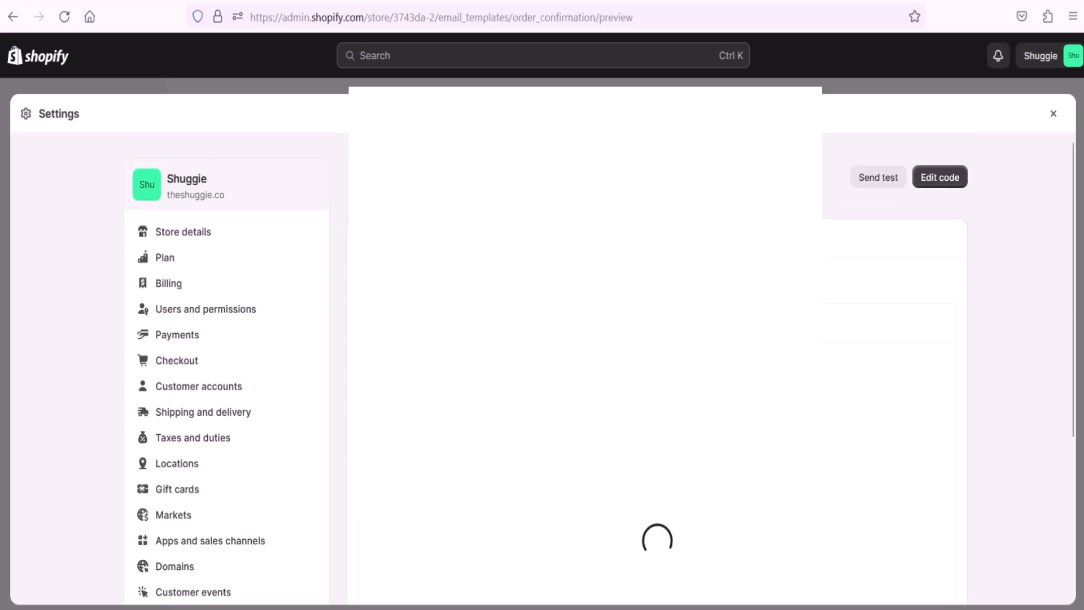
{"action": "scroll", "coordinate": [575, 411], "scroll_direction": "down", "scroll_amount": 2}
{"action": "scroll", "coordinate": [581, 402], "scroll_direction": "up", "scroll_amount": 1}
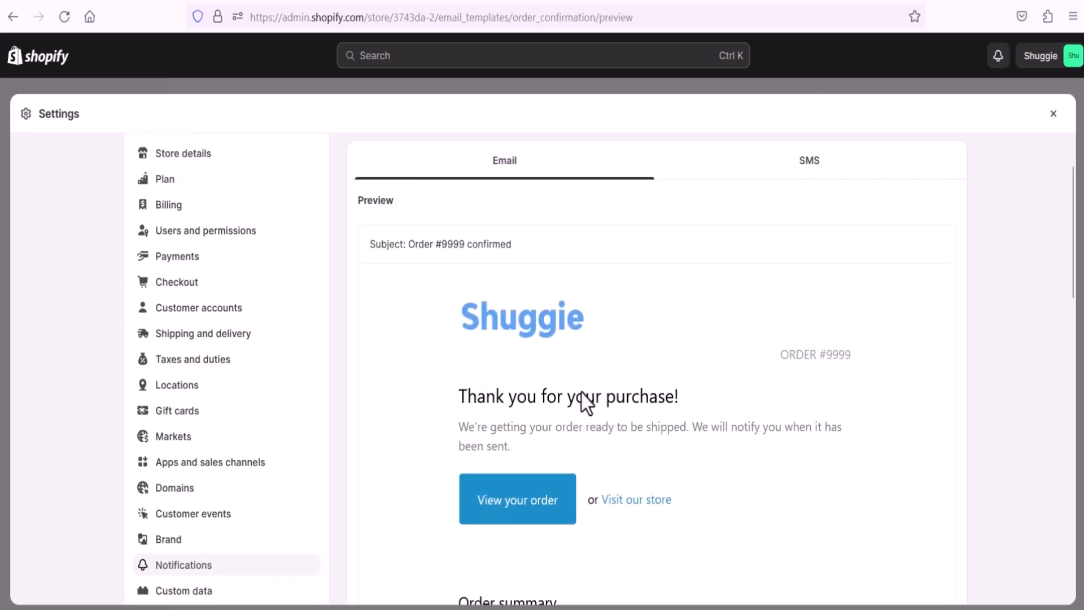
{"action": "scroll", "coordinate": [580, 391], "scroll_direction": "down", "scroll_amount": 6}
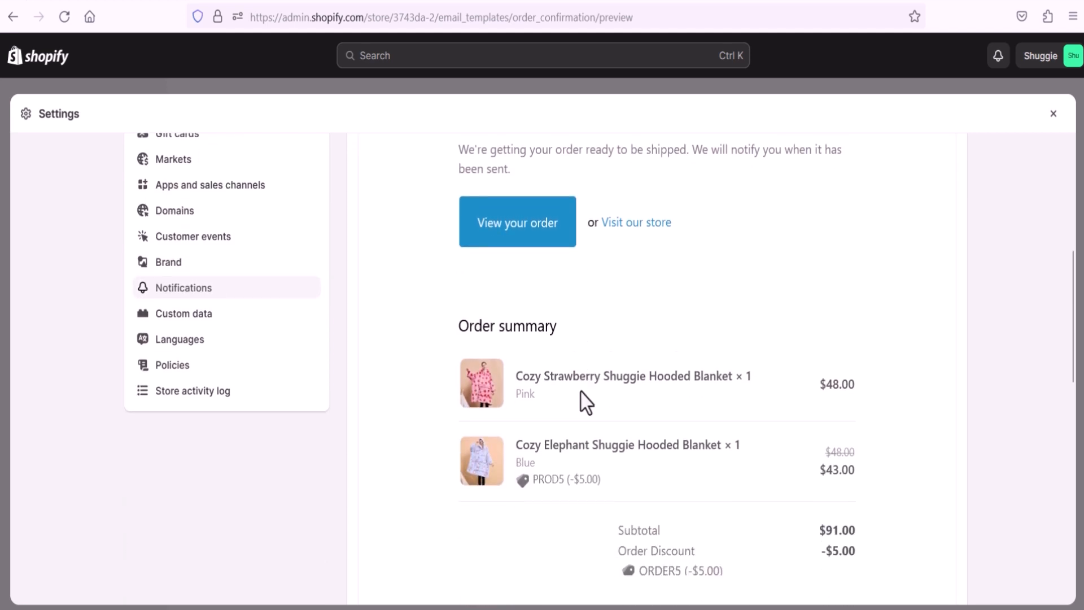
{"action": "scroll", "coordinate": [587, 401], "scroll_direction": "down", "scroll_amount": 5}
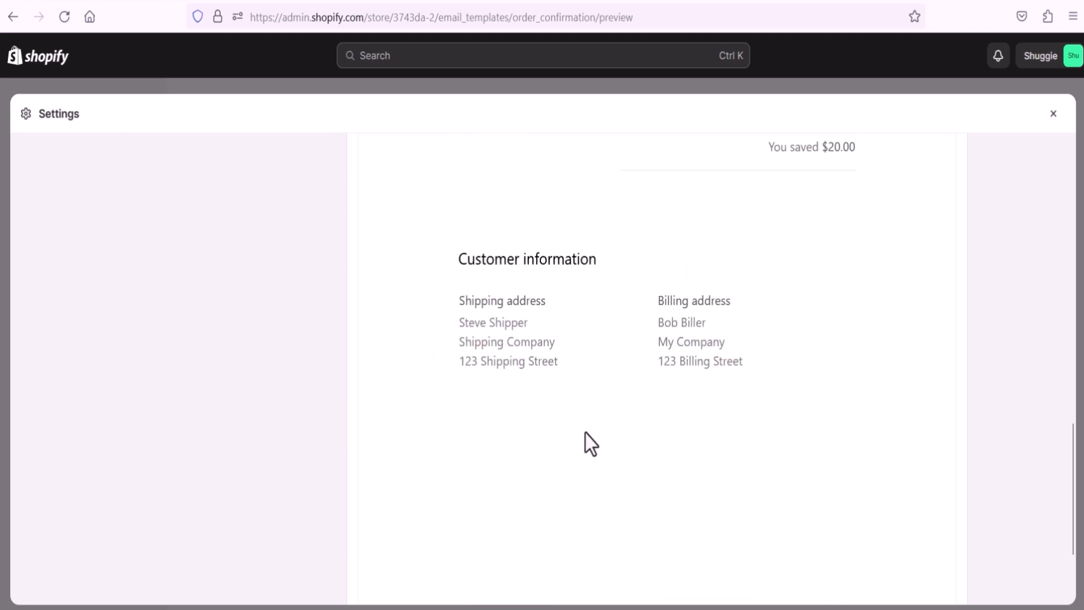
{"action": "scroll", "coordinate": [583, 443], "scroll_direction": "down", "scroll_amount": 1}
{"action": "scroll", "coordinate": [678, 254], "scroll_direction": "up", "scroll_amount": 8}
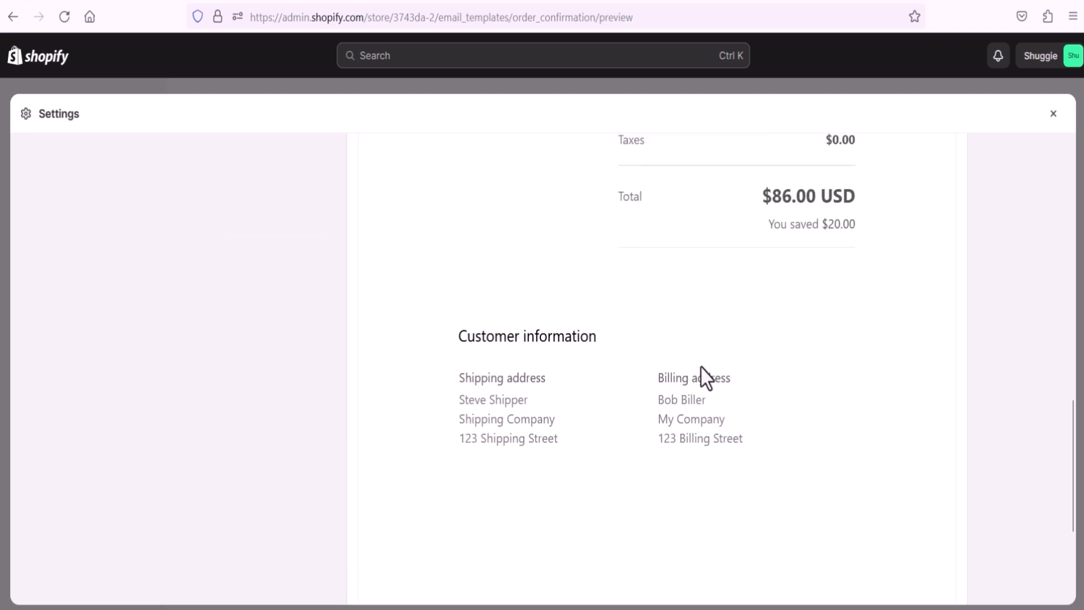
{"action": "scroll", "coordinate": [708, 399], "scroll_direction": "up", "scroll_amount": 5}
{"action": "scroll", "coordinate": [690, 404], "scroll_direction": "down", "scroll_amount": 1}
{"action": "scroll", "coordinate": [777, 387], "scroll_direction": "up", "scroll_amount": 1}
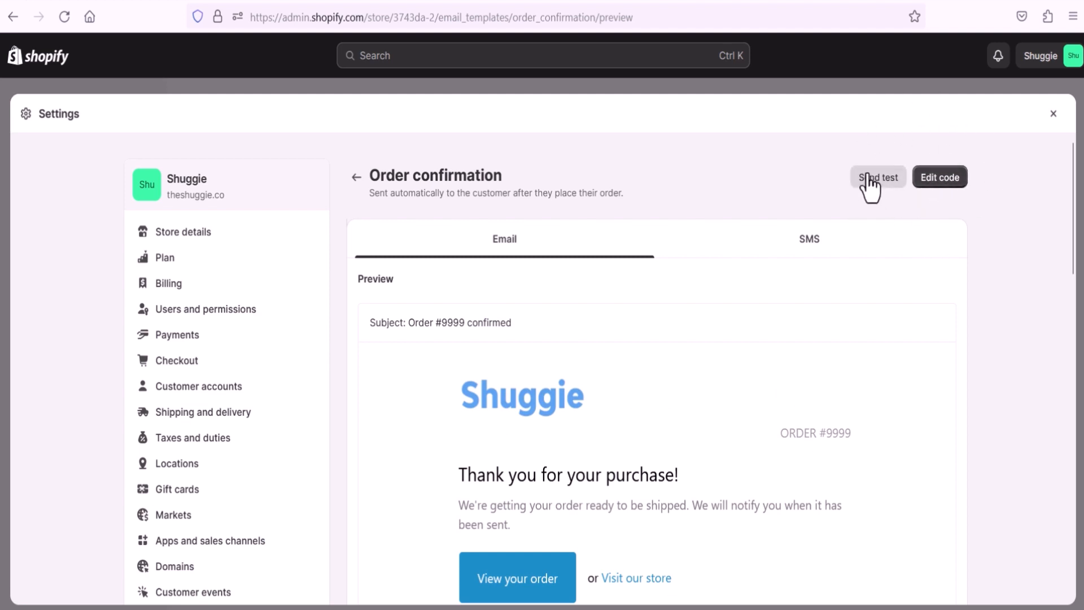
Step: View the SMS version of the order confirmation, highlight its message text, and switch back to the email version
{"action": "left_click", "coordinate": [809, 246]}
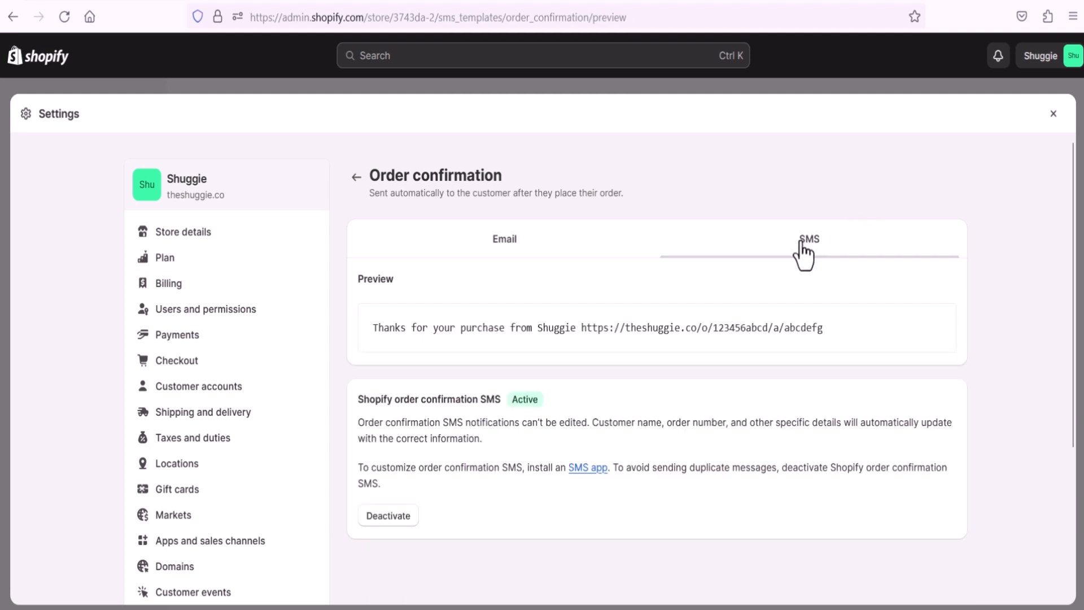
{"action": "left_click_drag", "start_coordinate": [372, 330], "coordinate": [919, 344]}
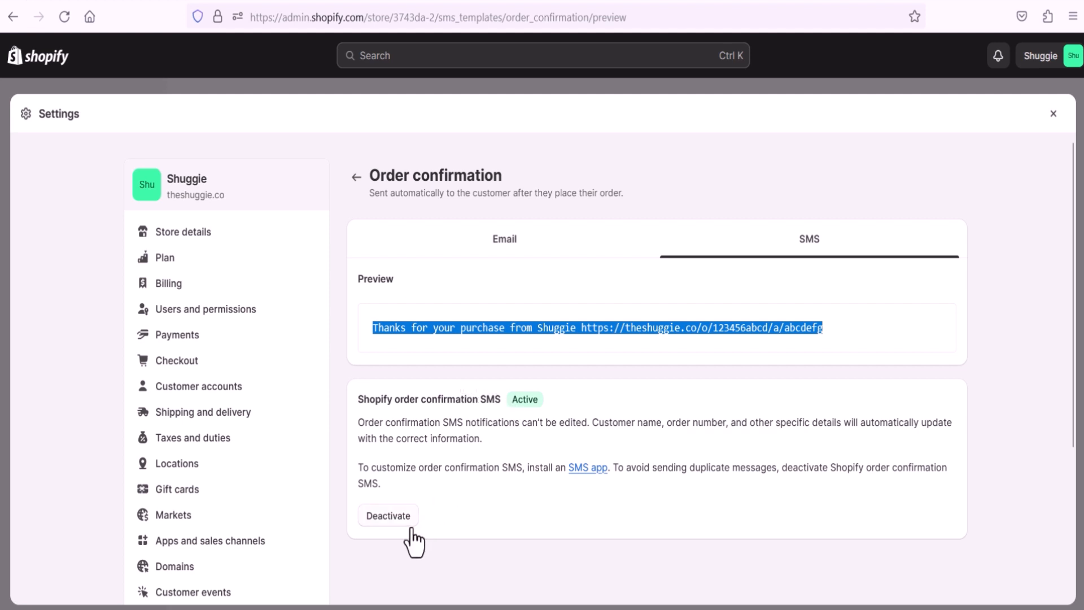
{"action": "left_click", "coordinate": [515, 258]}
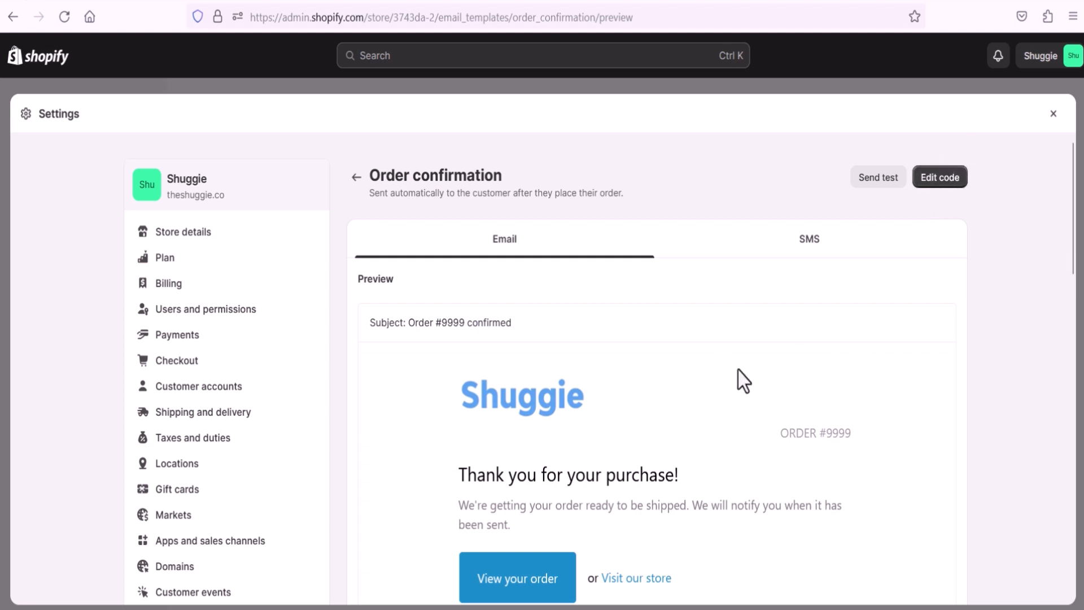
Step: Look over the order confirmation email's message and order summary again and return to the notifications list
{"action": "scroll", "coordinate": [527, 374], "scroll_direction": "down", "scroll_amount": 3}
{"action": "scroll", "coordinate": [446, 390], "scroll_direction": "down", "scroll_amount": 2}
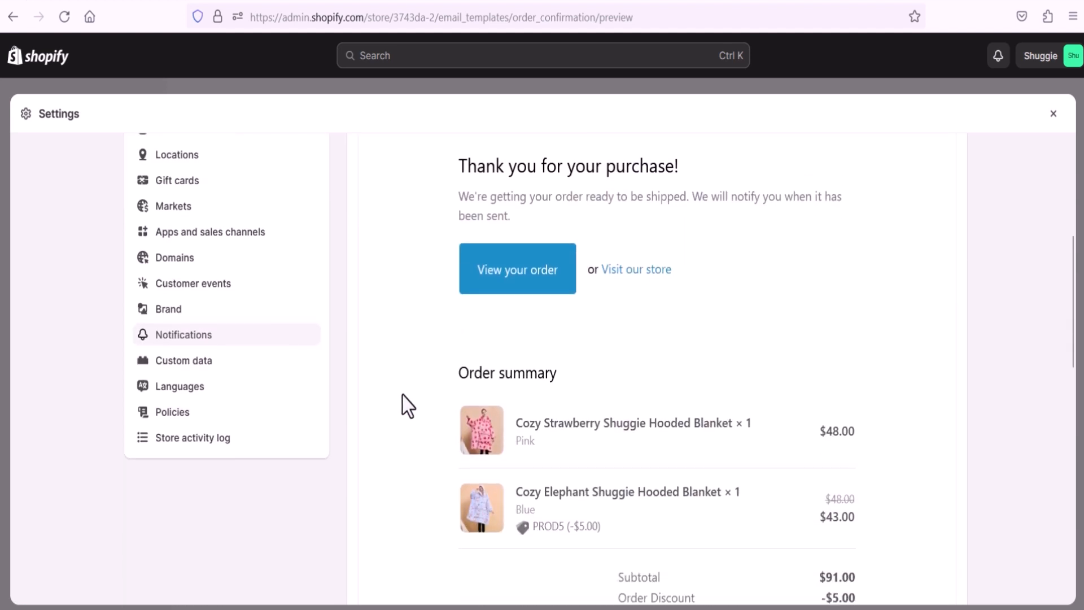
{"action": "scroll", "coordinate": [407, 401], "scroll_direction": "up", "scroll_amount": 1}
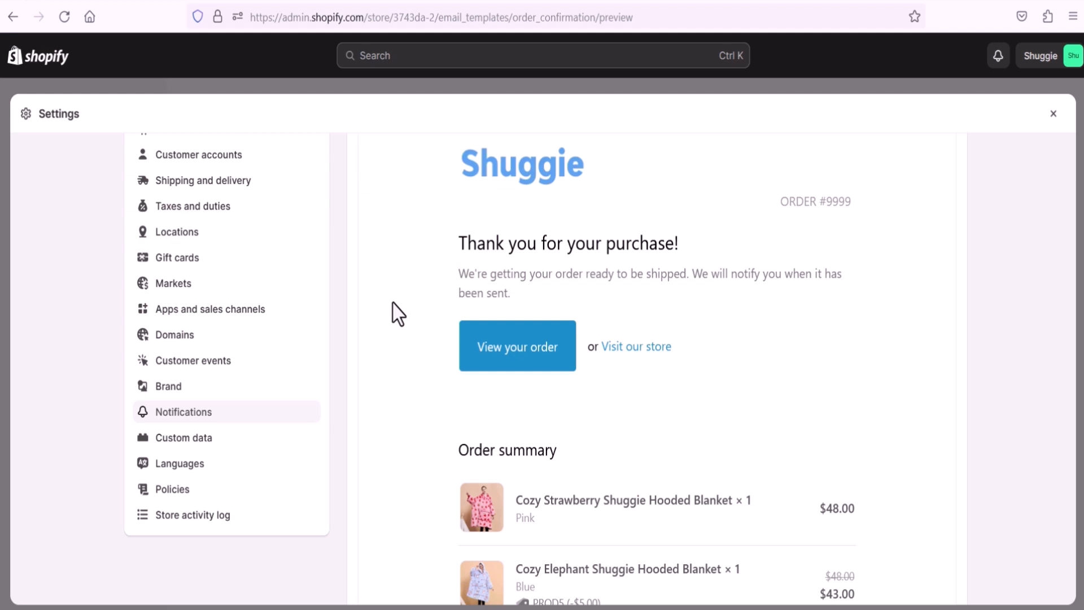
{"action": "scroll", "coordinate": [661, 285], "scroll_direction": "up", "scroll_amount": 5}
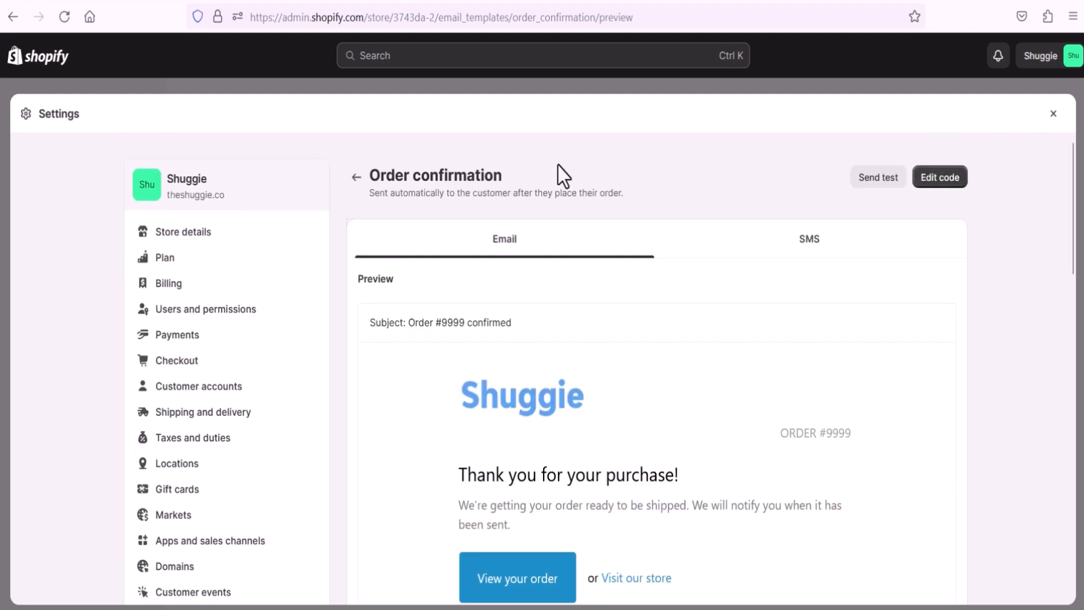
{"action": "left_click", "coordinate": [359, 176]}
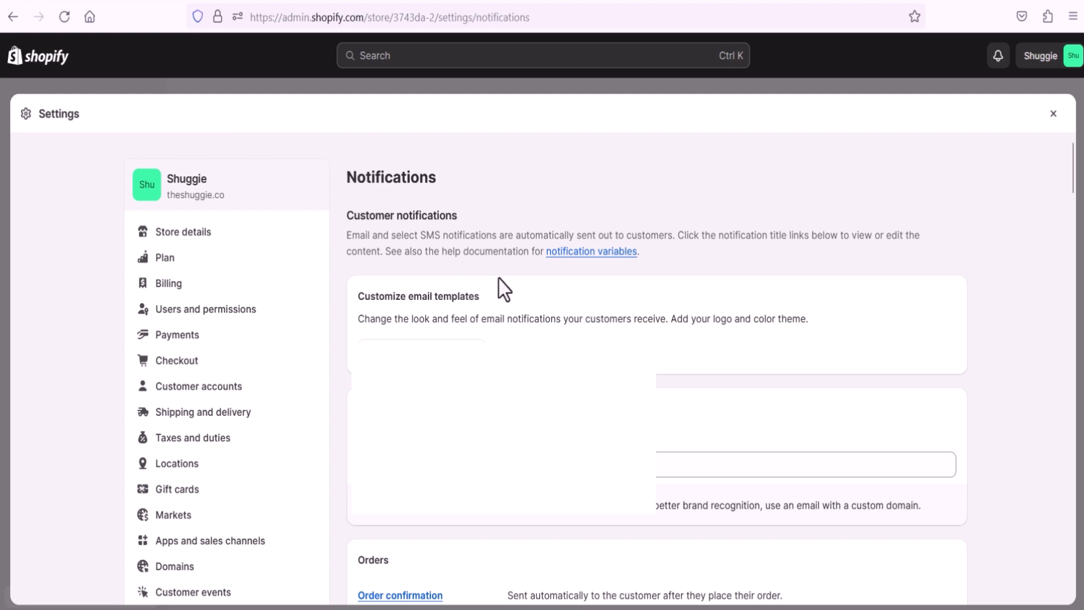
Step: Look through the Orders customer notifications, from Order confirmation down to Payment reminder
{"action": "scroll", "coordinate": [658, 367], "scroll_direction": "down", "scroll_amount": 8}
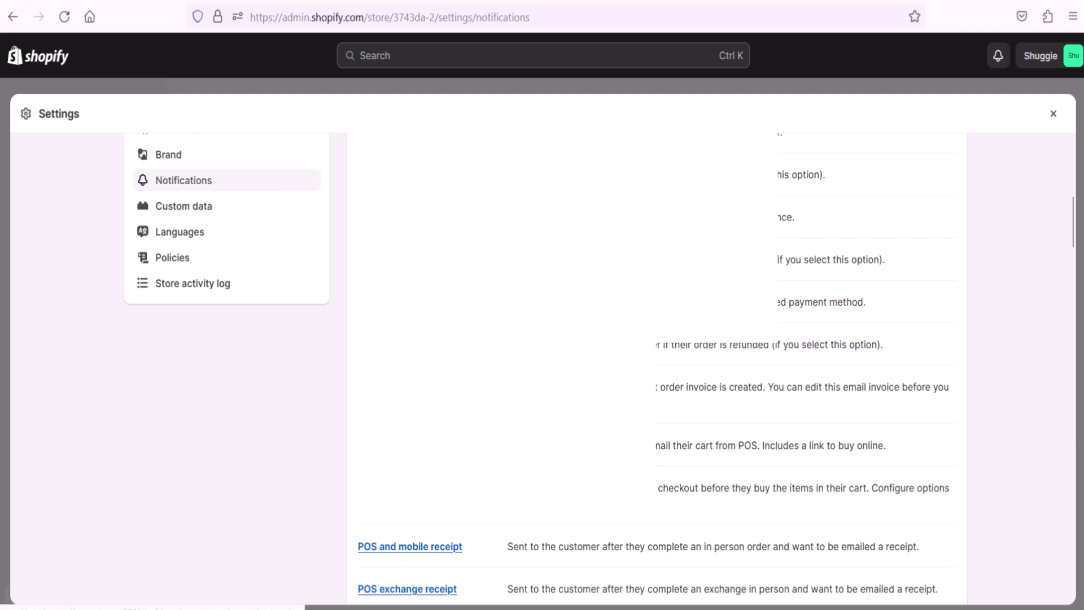
{"action": "scroll", "coordinate": [186, 226], "scroll_direction": "up", "scroll_amount": 10}
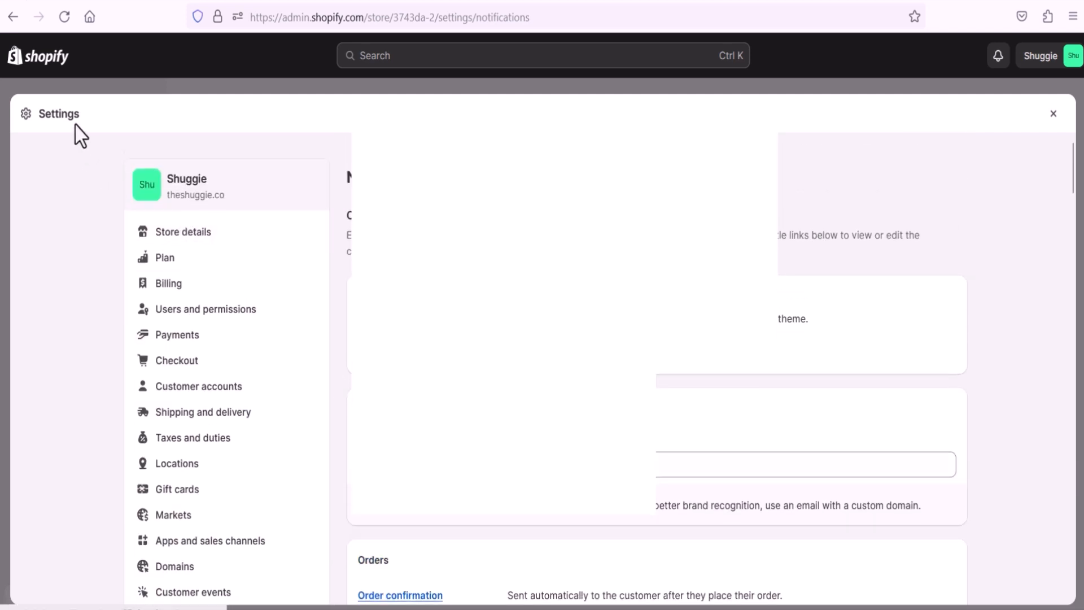
{"action": "scroll", "coordinate": [199, 527], "scroll_direction": "down", "scroll_amount": 4}
{"action": "scroll", "coordinate": [449, 580], "scroll_direction": "down", "scroll_amount": 8}
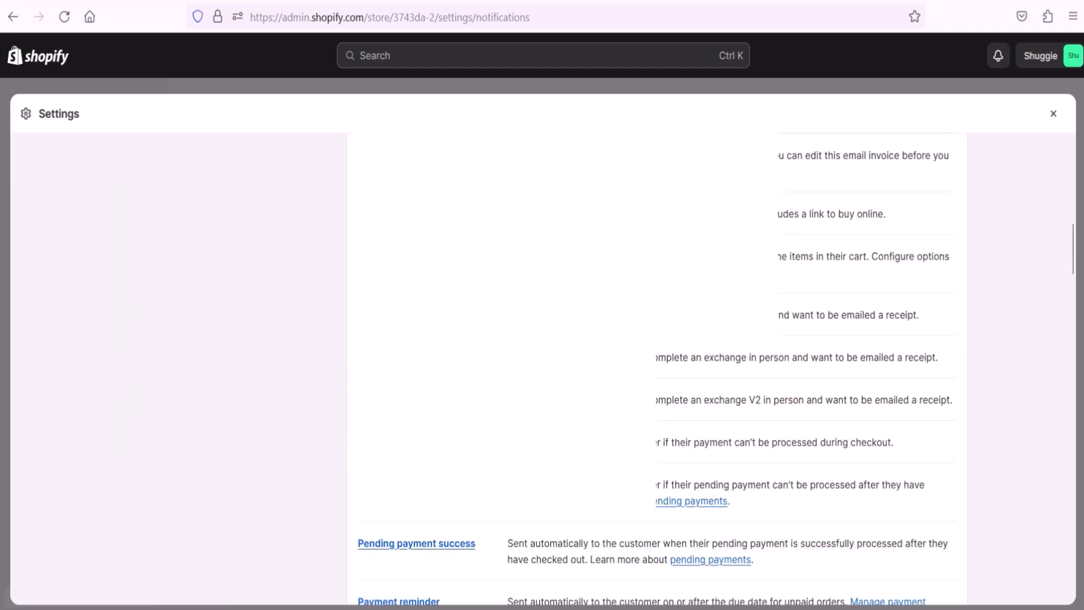
{"action": "scroll", "coordinate": [657, 371], "scroll_direction": "down", "scroll_amount": 4}
{"action": "scroll", "coordinate": [445, 491], "scroll_direction": "down", "scroll_amount": 4}
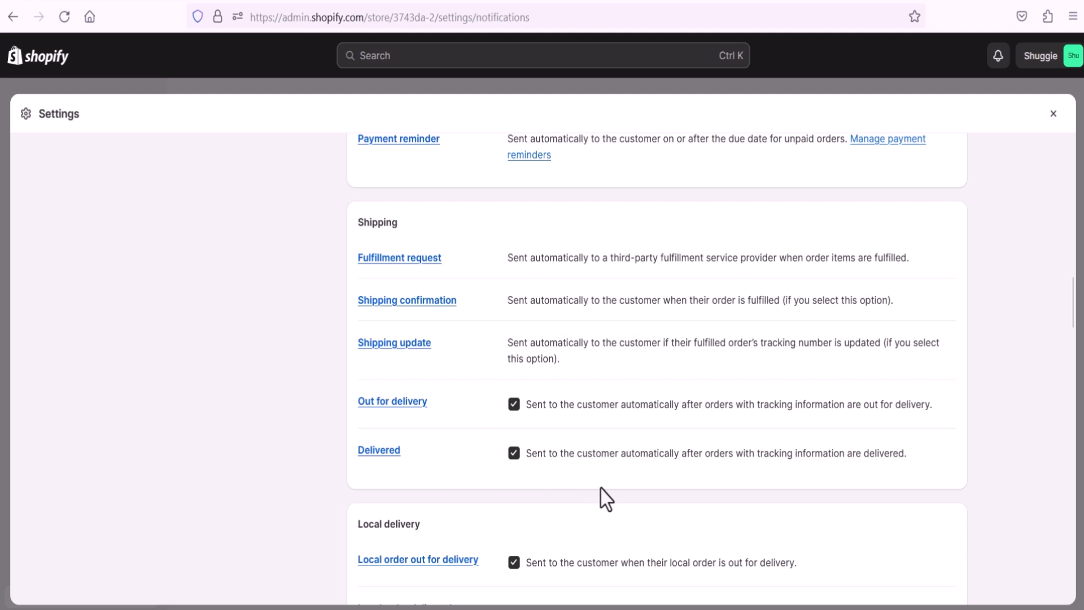
Step: Review the customer notifications listed under Shipping, Local delivery, Local pickup and Customer
{"action": "scroll", "coordinate": [600, 496], "scroll_direction": "down", "scroll_amount": 1}
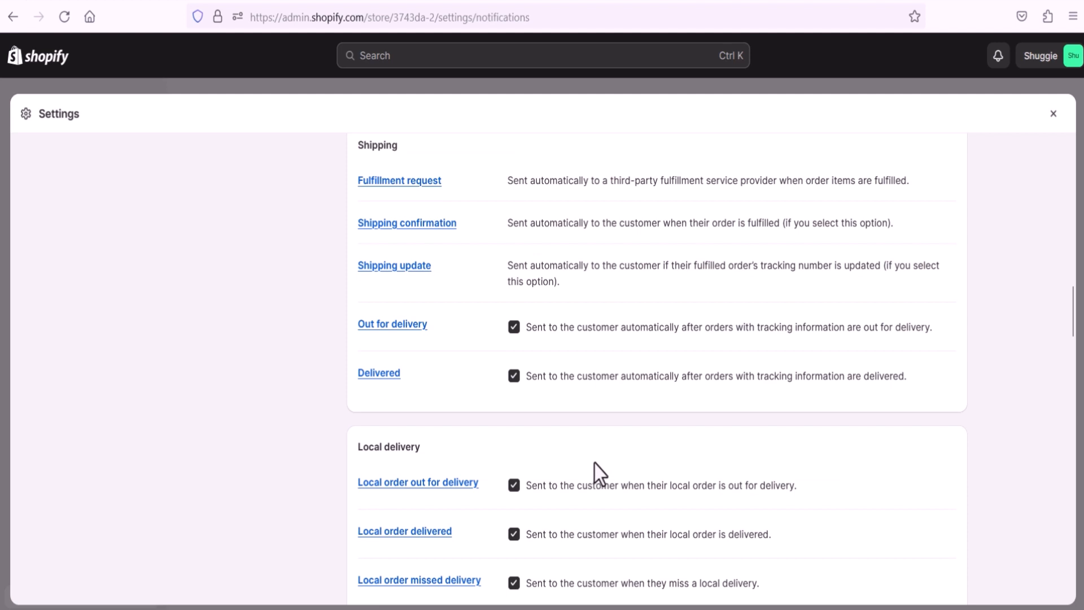
{"action": "scroll", "coordinate": [585, 493], "scroll_direction": "down", "scroll_amount": 2}
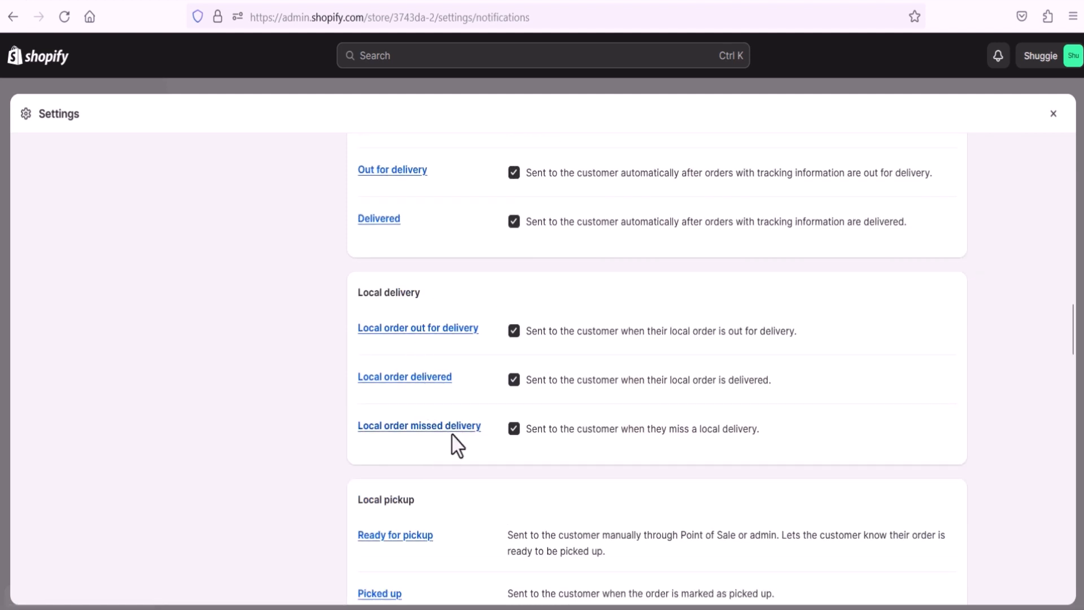
{"action": "scroll", "coordinate": [455, 447], "scroll_direction": "down", "scroll_amount": 2}
{"action": "scroll", "coordinate": [552, 397], "scroll_direction": "down", "scroll_amount": 1}
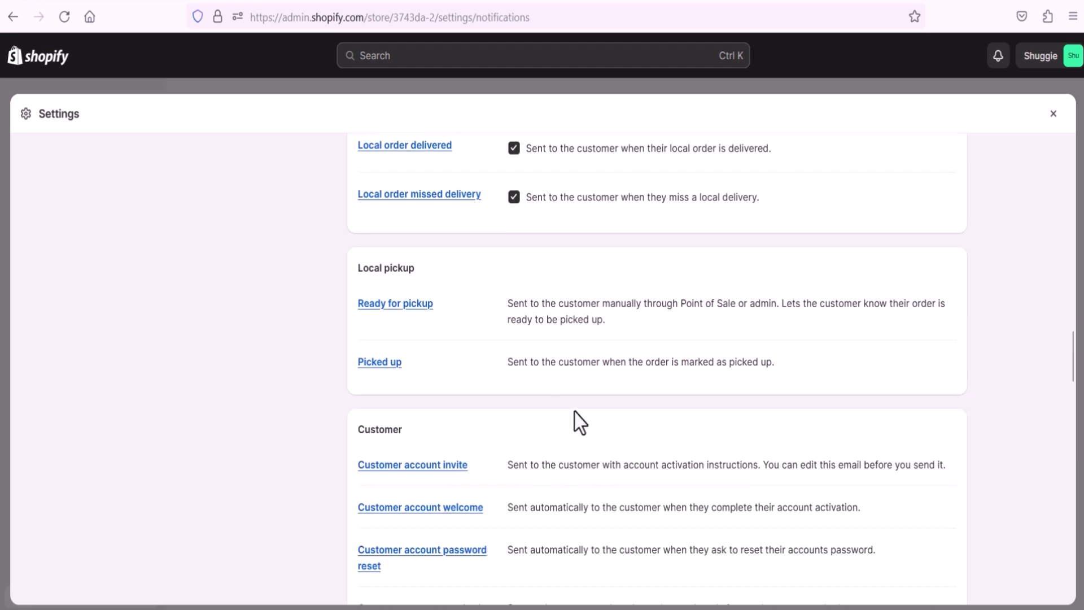
{"action": "scroll", "coordinate": [573, 411], "scroll_direction": "down", "scroll_amount": 2}
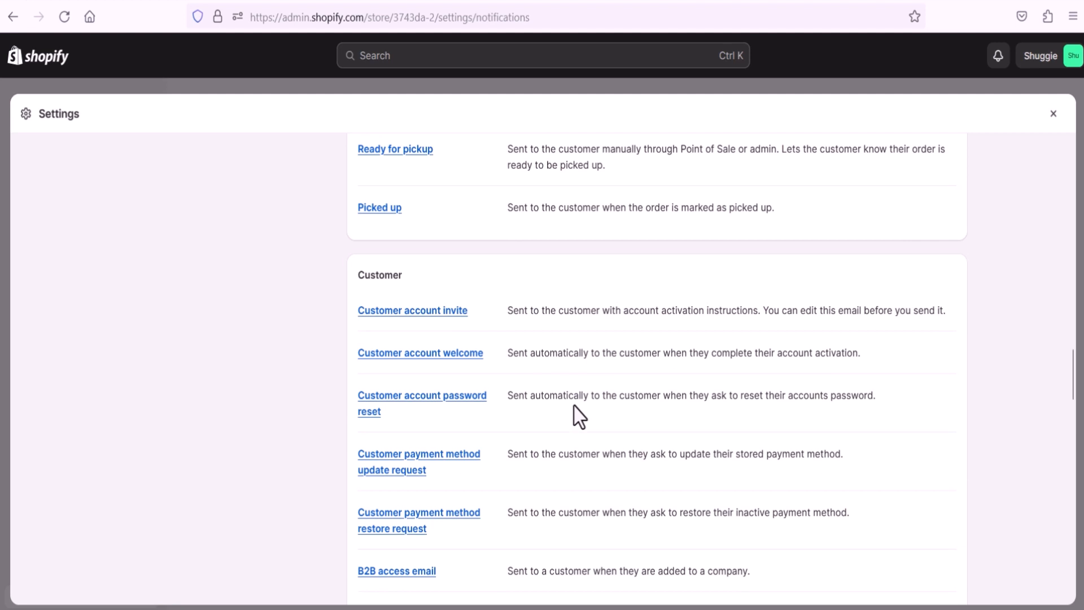
{"action": "scroll", "coordinate": [574, 405], "scroll_direction": "down", "scroll_amount": 1}
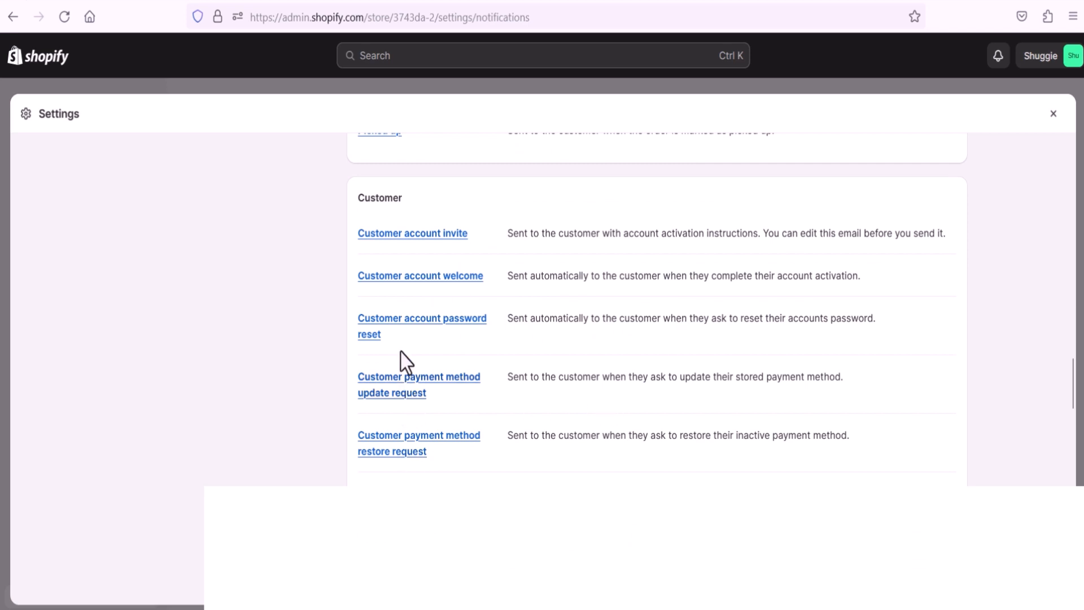
Step: Review the remaining notification sections down to Staff order notifications, view the New order email preview and return to the list
{"action": "scroll", "coordinate": [452, 451], "scroll_direction": "down", "scroll_amount": 8}
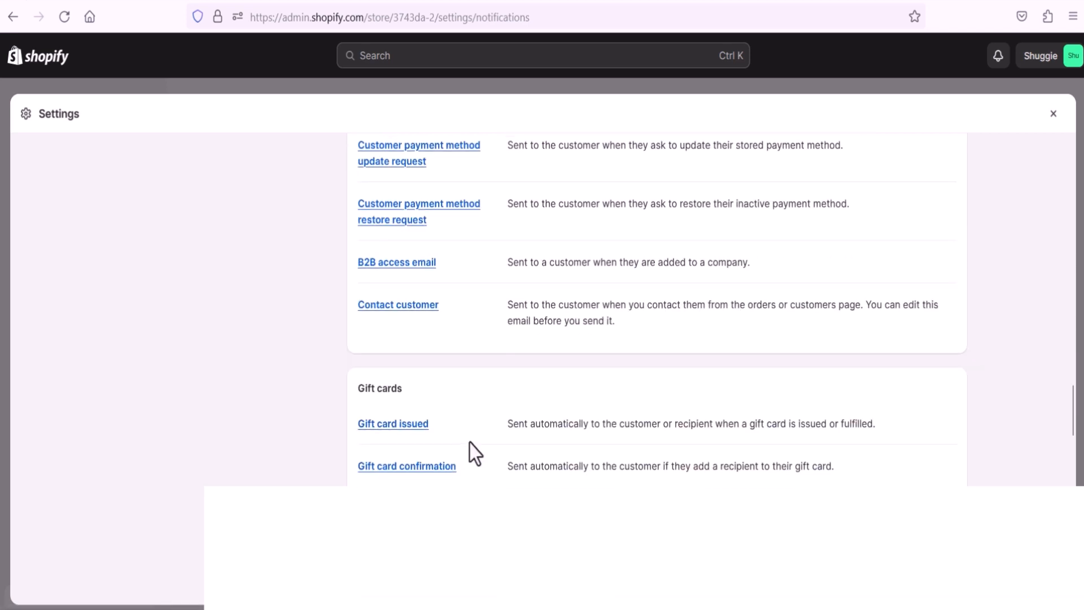
{"action": "scroll", "coordinate": [446, 383], "scroll_direction": "up", "scroll_amount": 3}
{"action": "scroll", "coordinate": [437, 451], "scroll_direction": "down", "scroll_amount": 7}
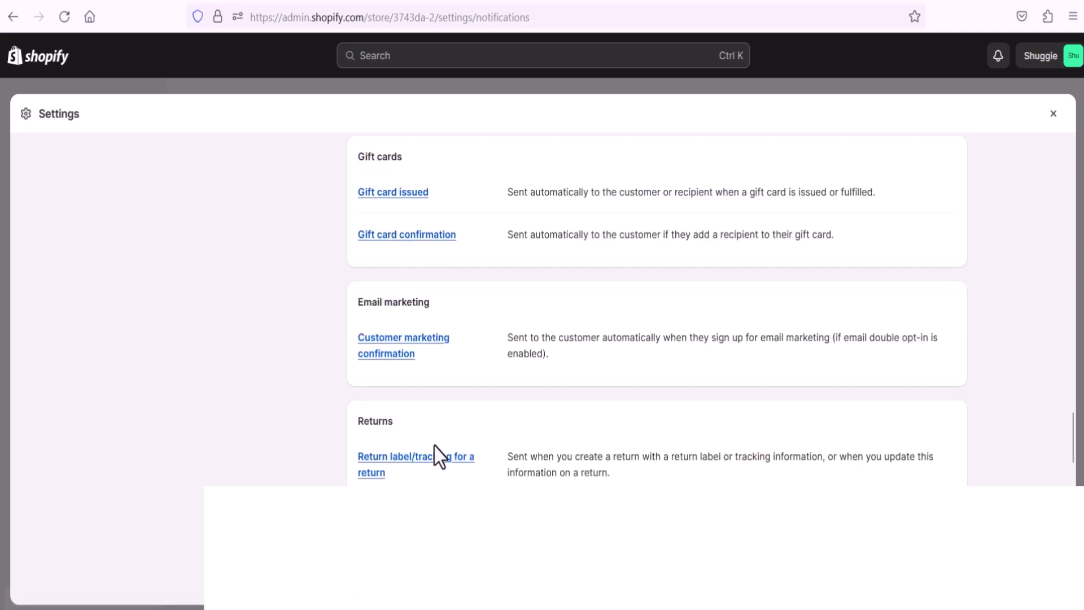
{"action": "scroll", "coordinate": [449, 446], "scroll_direction": "down", "scroll_amount": 9}
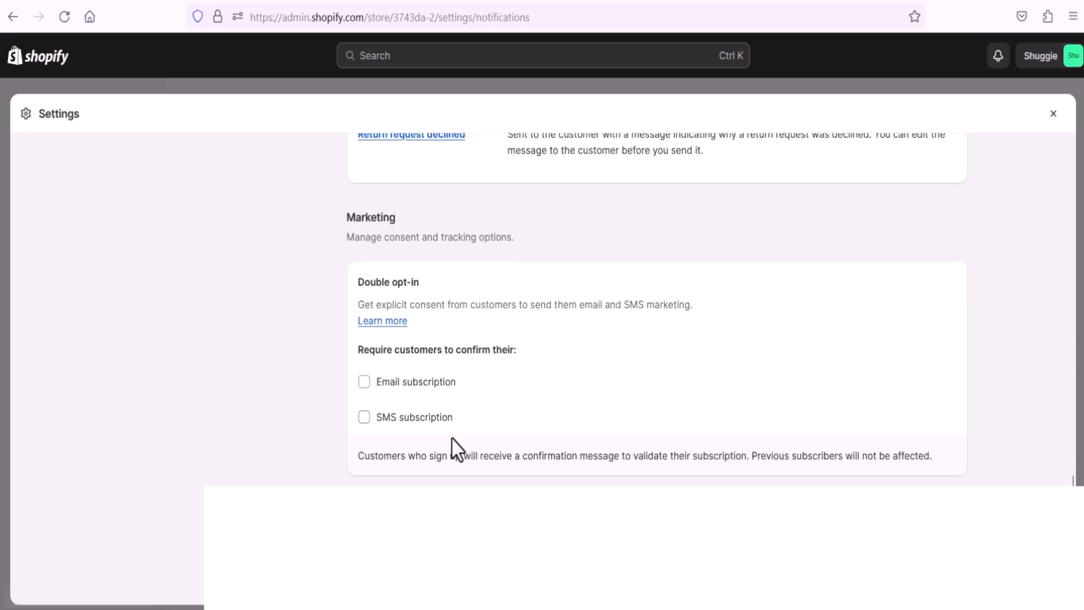
{"action": "scroll", "coordinate": [483, 442], "scroll_direction": "down", "scroll_amount": 3}
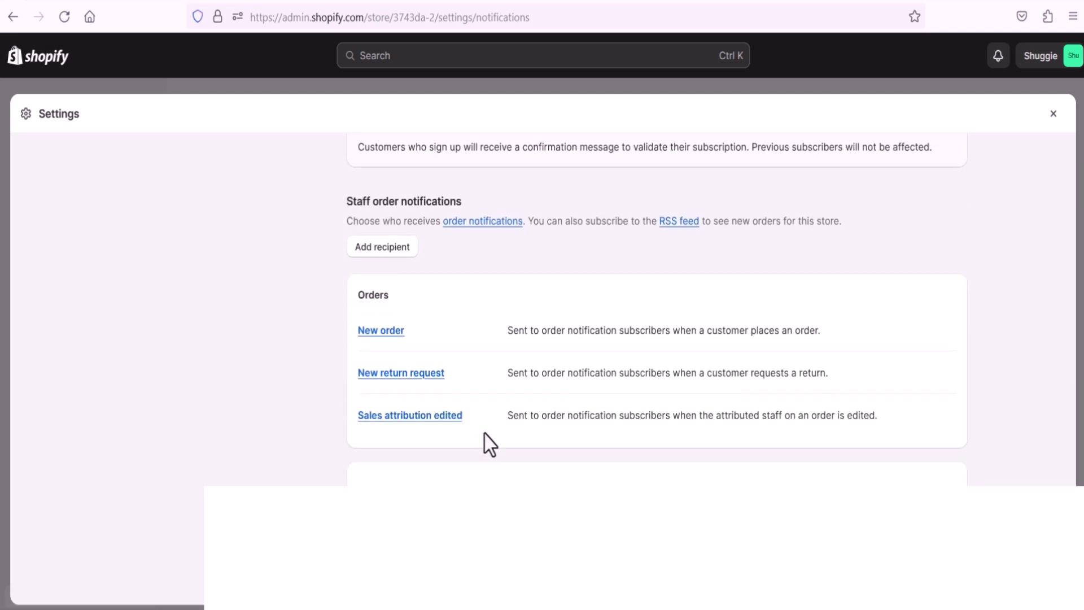
{"action": "left_click", "coordinate": [393, 333]}
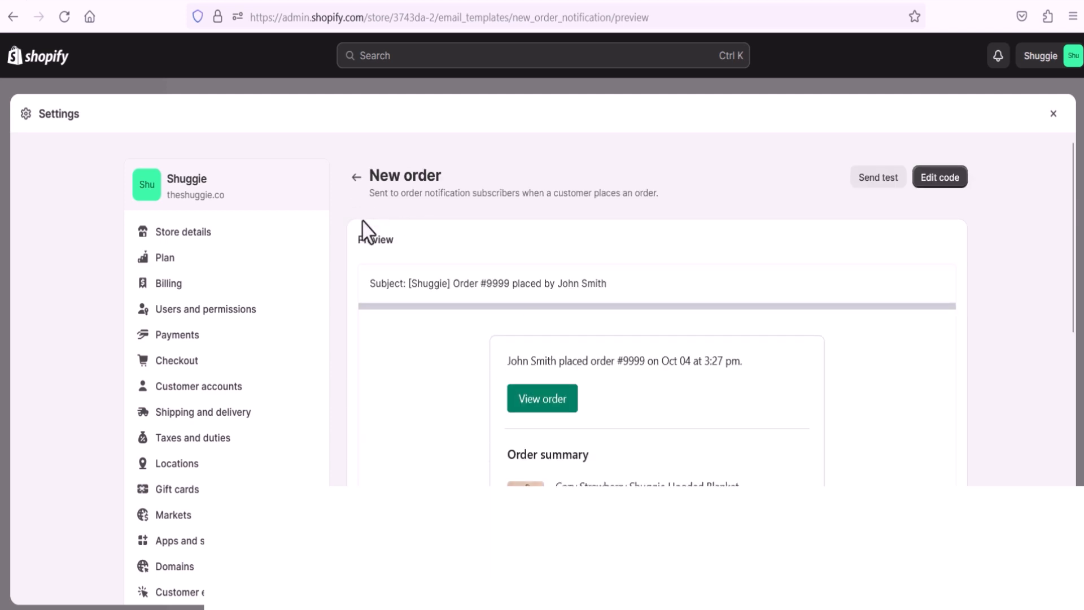
{"action": "left_click", "coordinate": [351, 181]}
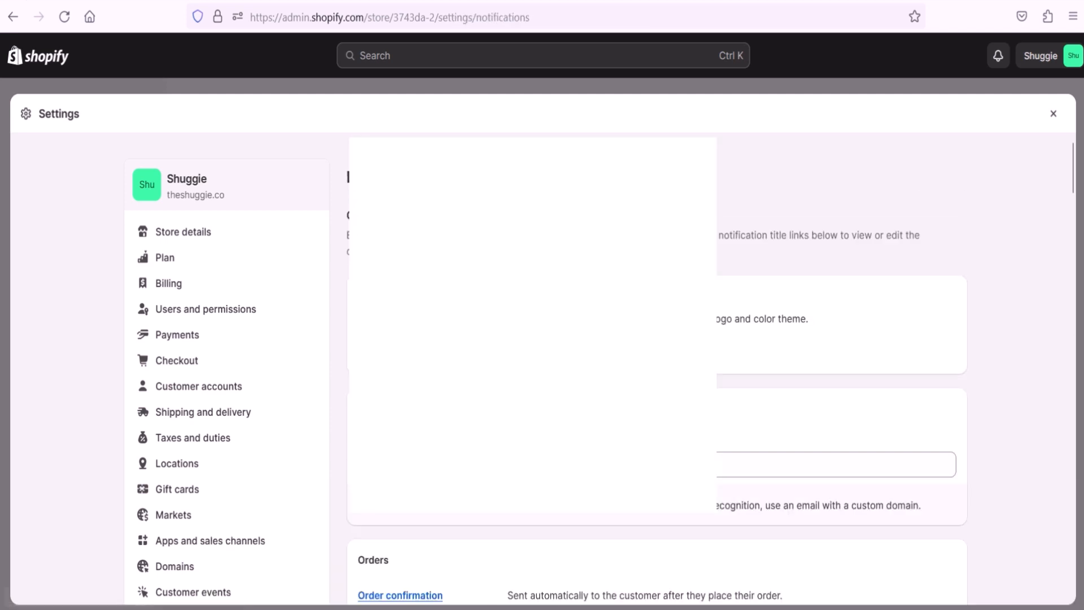
Step: Browse the order notifications again, open the Order confirmation preview and return to the notifications list
{"action": "scroll", "coordinate": [351, 192], "scroll_direction": "down", "scroll_amount": 5}
{"action": "scroll", "coordinate": [542, 367], "scroll_direction": "down", "scroll_amount": 15}
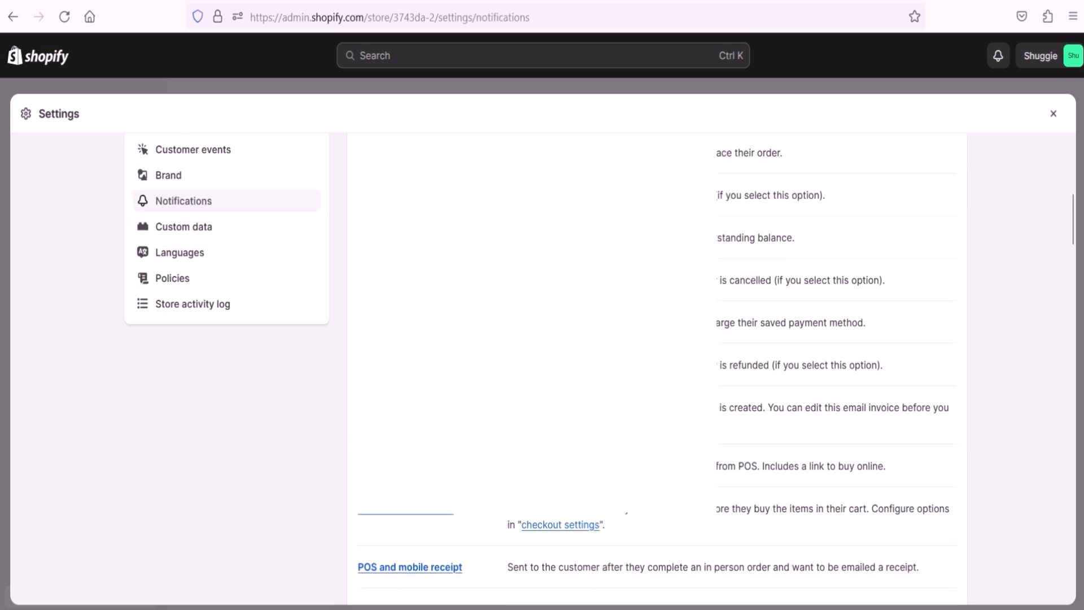
{"action": "scroll", "coordinate": [429, 389], "scroll_direction": "up", "scroll_amount": 15}
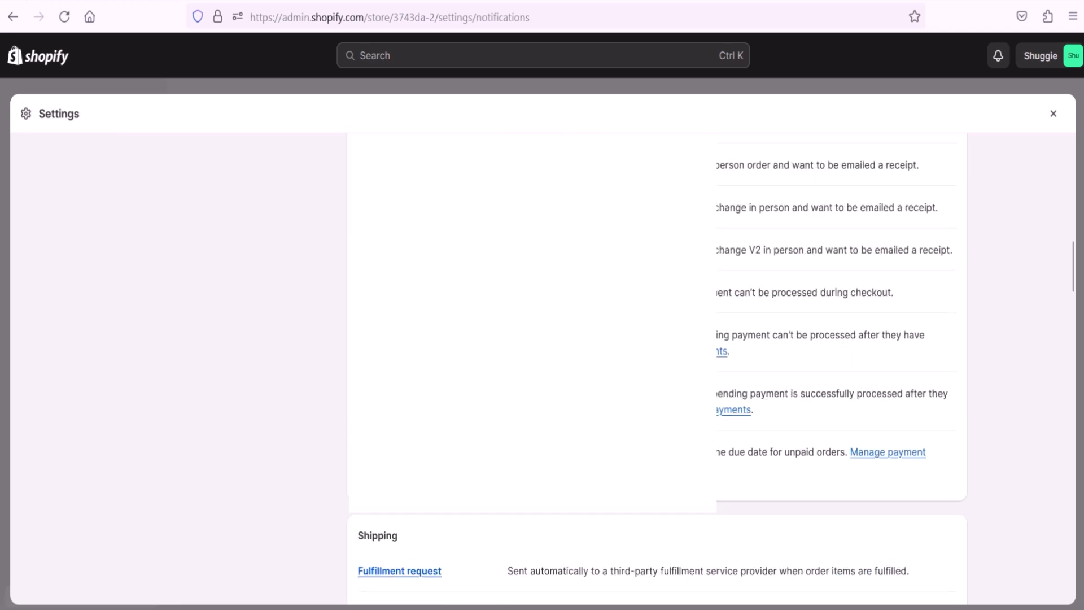
{"action": "scroll", "coordinate": [342, 432], "scroll_direction": "down", "scroll_amount": 4}
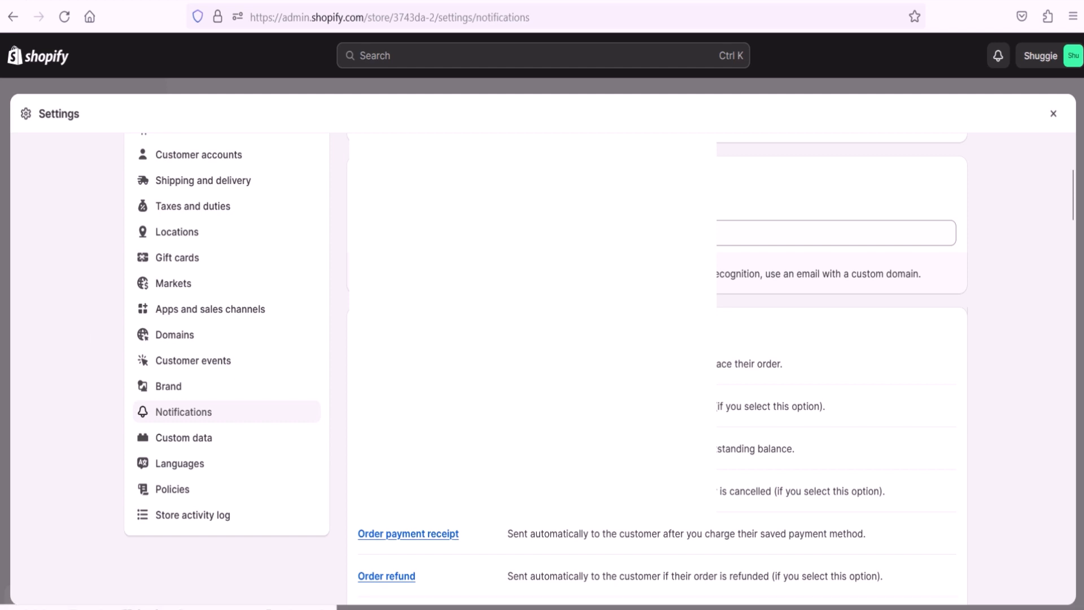
{"action": "left_click", "coordinate": [398, 364]}
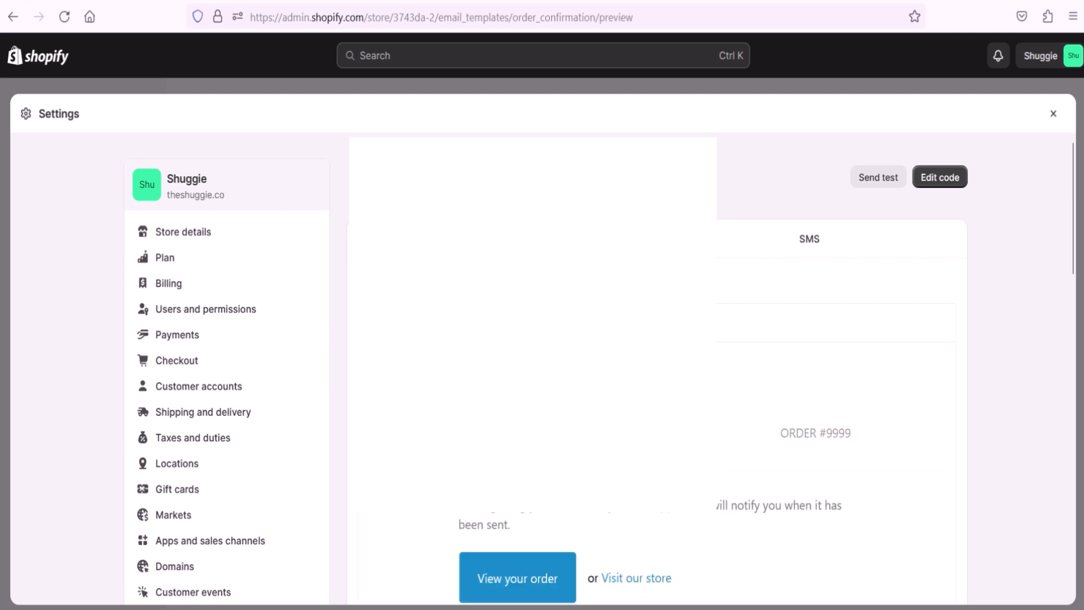
{"action": "left_click", "coordinate": [354, 185]}
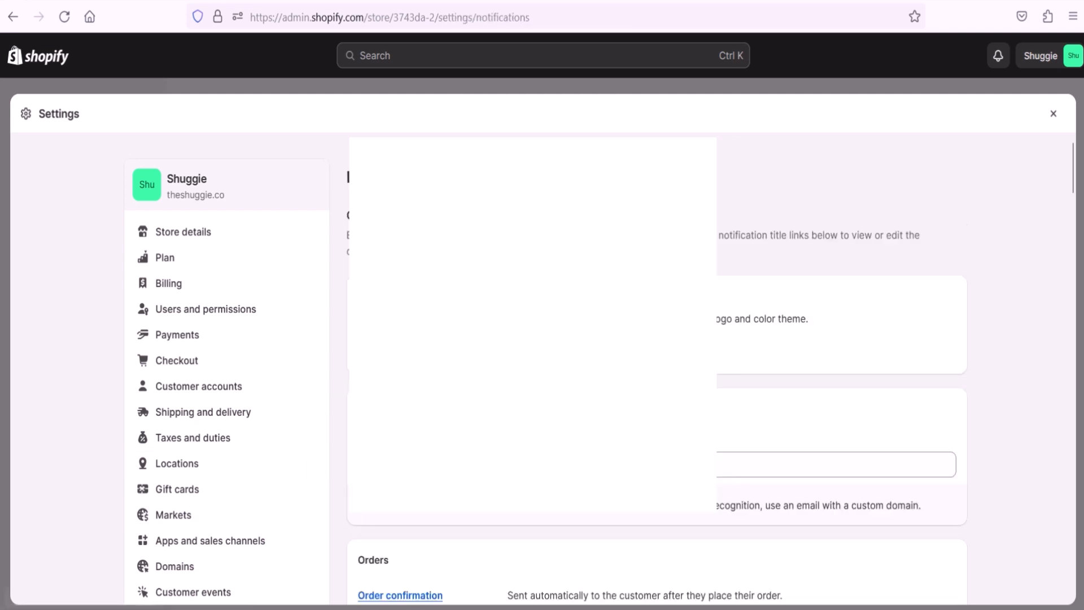
Step: Open the Custom data settings, view the product metafield definitions and go back to the metafields overview
{"action": "scroll", "coordinate": [325, 467], "scroll_direction": "down", "scroll_amount": 5}
{"action": "scroll", "coordinate": [259, 407], "scroll_direction": "up", "scroll_amount": 1}
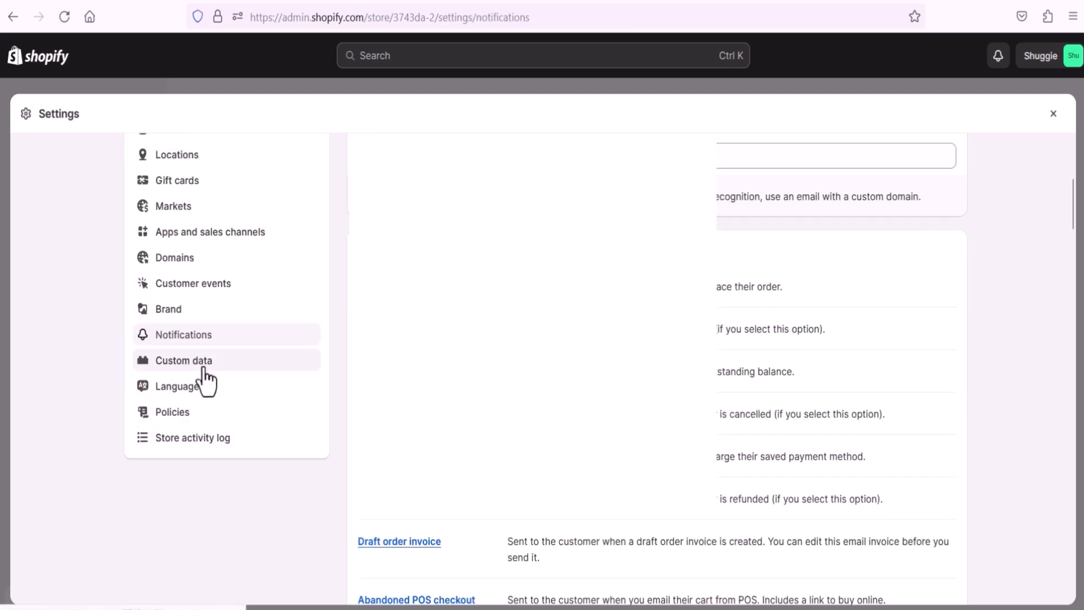
{"action": "left_click", "coordinate": [204, 364]}
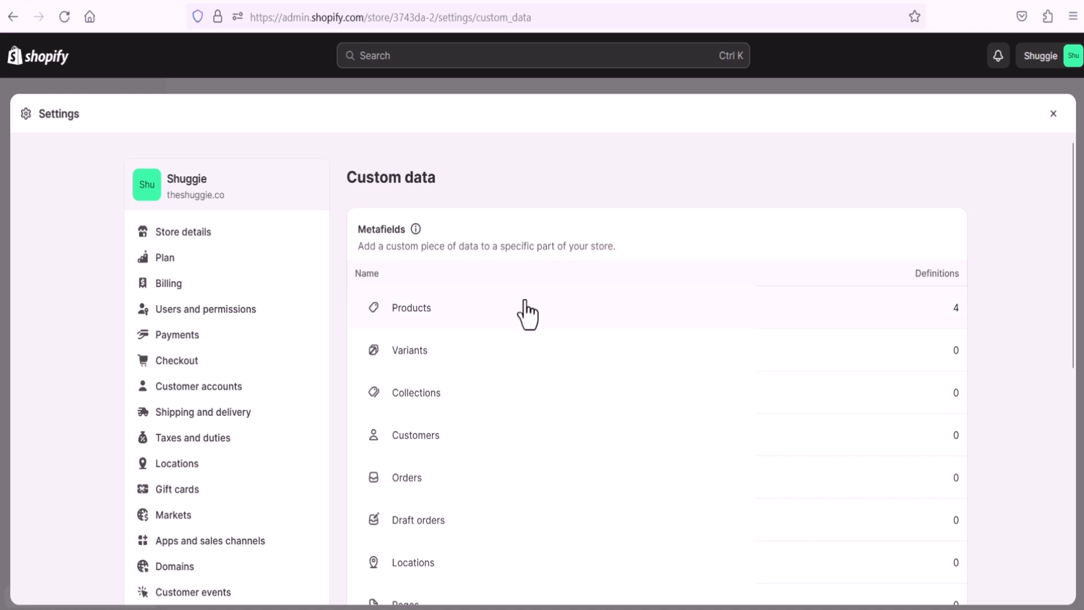
{"action": "scroll", "coordinate": [552, 253], "scroll_direction": "down", "scroll_amount": 2}
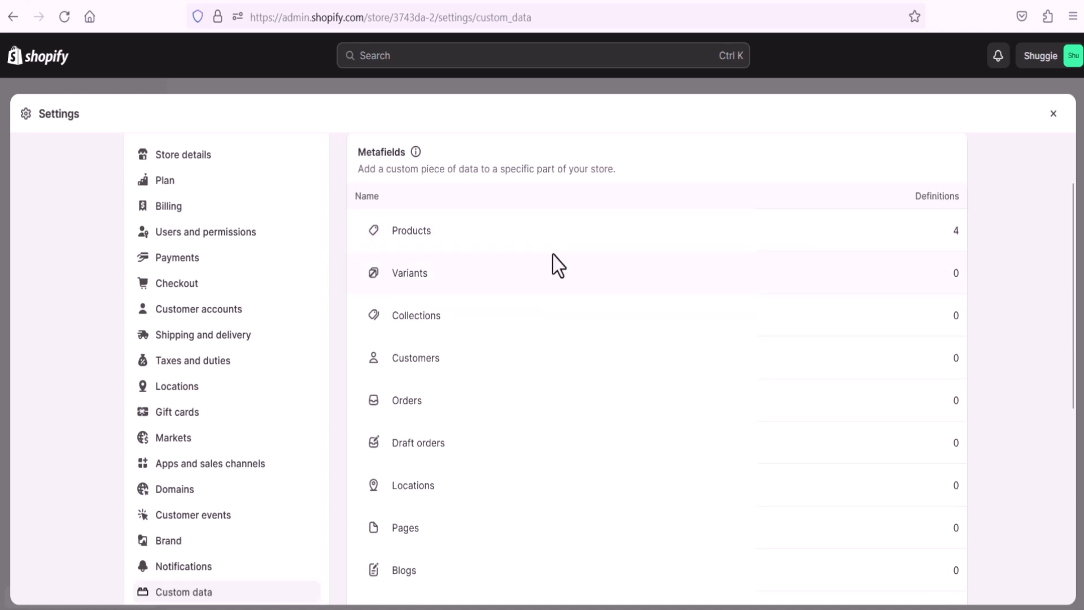
{"action": "left_click", "coordinate": [493, 241]}
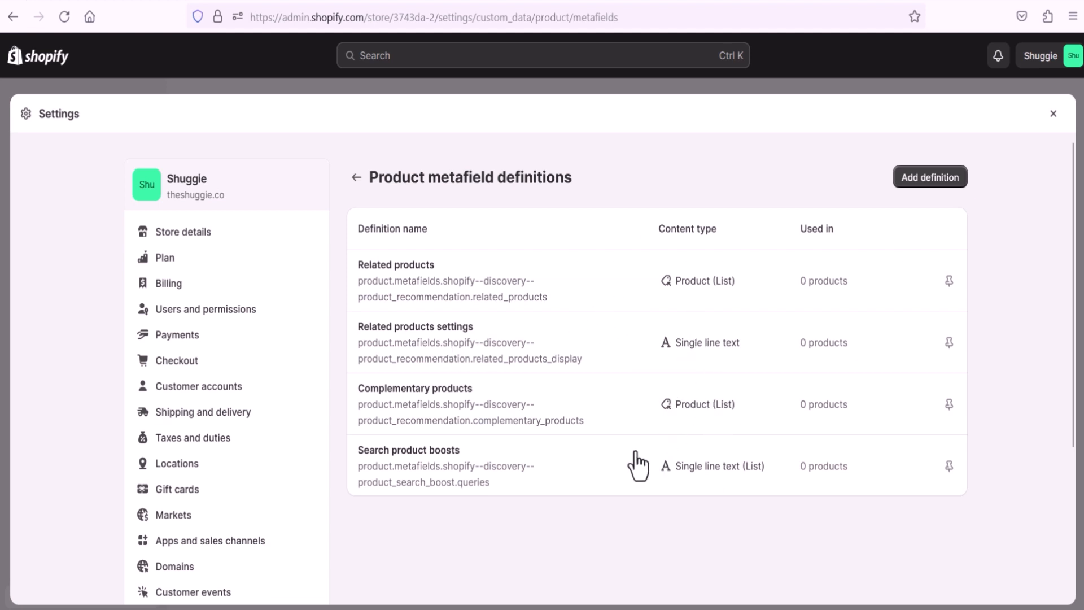
{"action": "left_click", "coordinate": [356, 178]}
Step: Look over the metafield categories from Products to Markets and the Metaobjects section
{"action": "scroll", "coordinate": [525, 341], "scroll_direction": "down", "scroll_amount": 4}
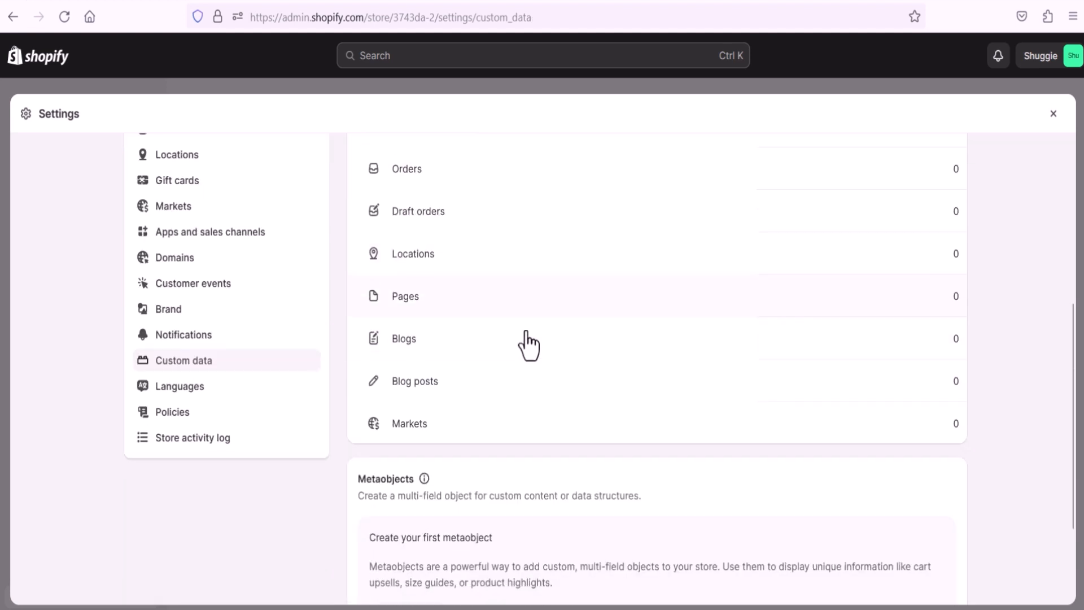
{"action": "scroll", "coordinate": [528, 341], "scroll_direction": "up", "scroll_amount": 6}
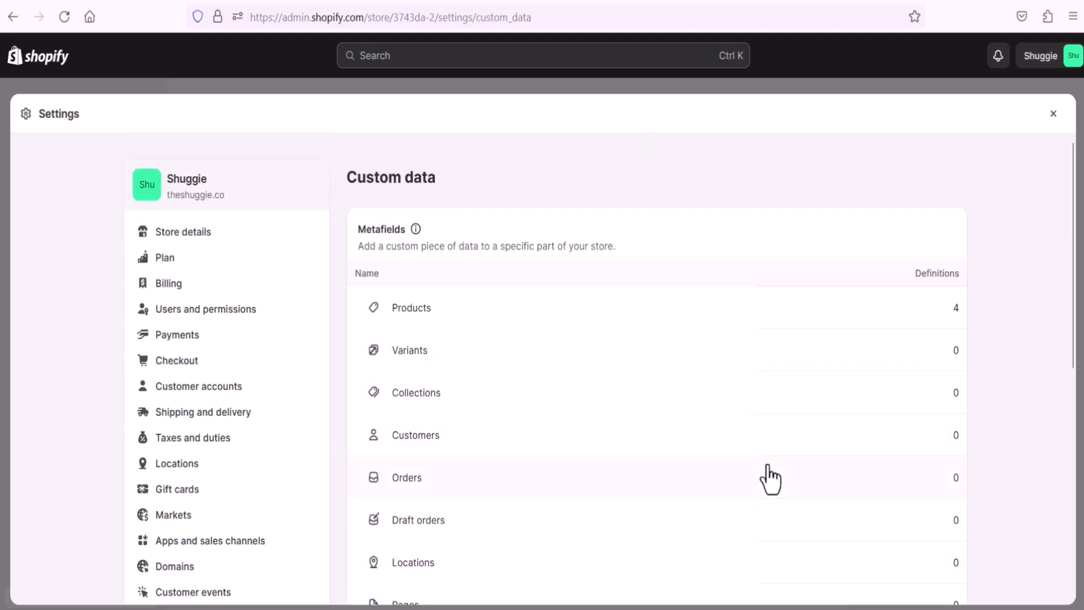
{"action": "scroll", "coordinate": [713, 446], "scroll_direction": "down", "scroll_amount": 3}
{"action": "scroll", "coordinate": [714, 429], "scroll_direction": "down", "scroll_amount": 5}
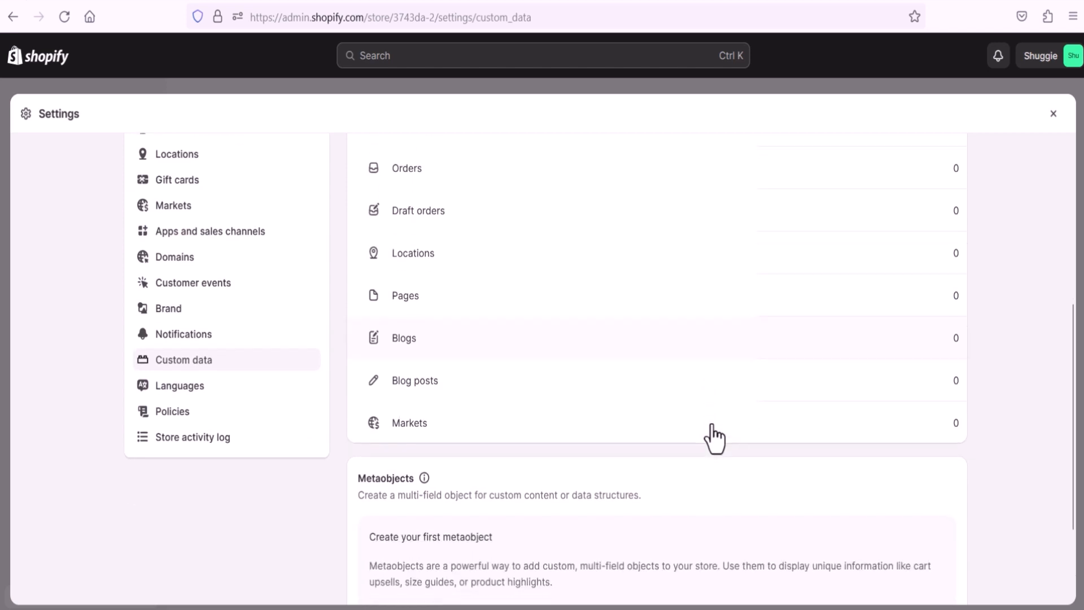
{"action": "scroll", "coordinate": [714, 430], "scroll_direction": "up", "scroll_amount": 8}
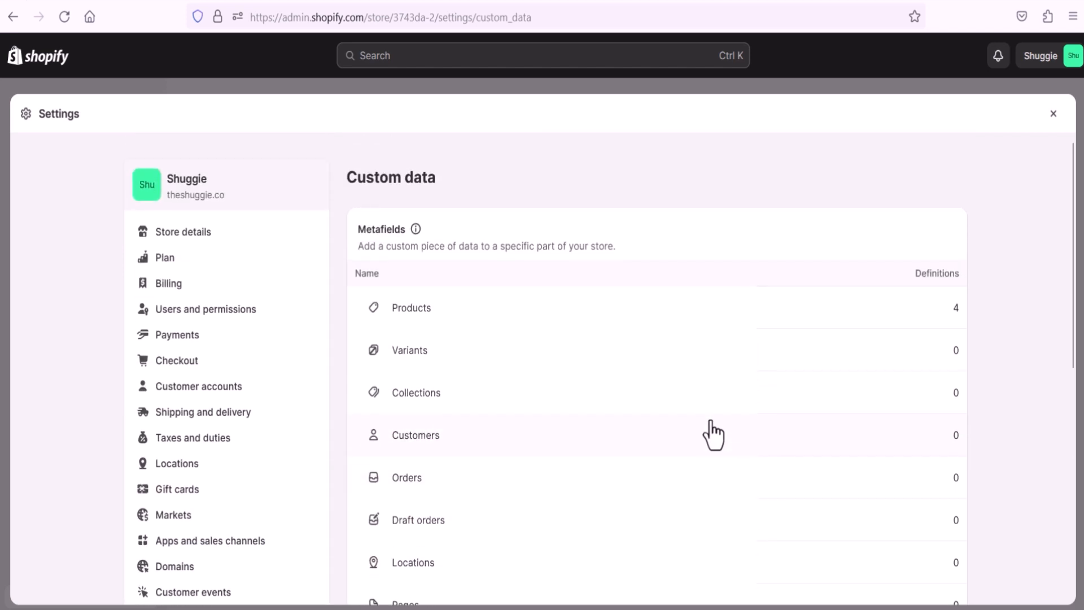
{"action": "mouse_move", "coordinate": [416, 230]}
{"action": "scroll", "coordinate": [435, 279], "scroll_direction": "down", "scroll_amount": 4}
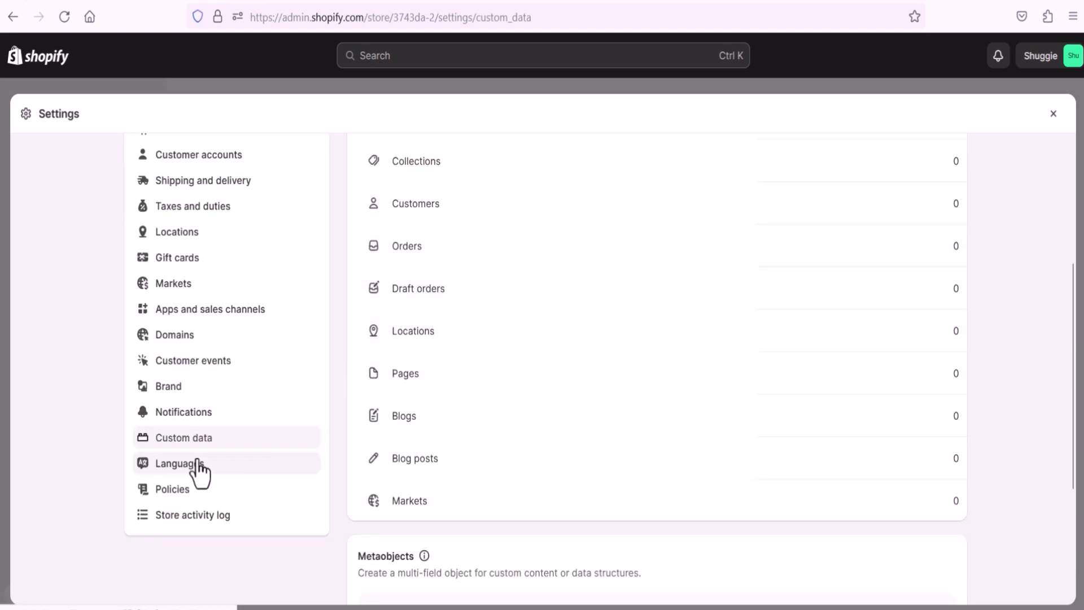
Step: Open the Languages settings and look over the option to add a language and the published languages
{"action": "left_click", "coordinate": [197, 463]}
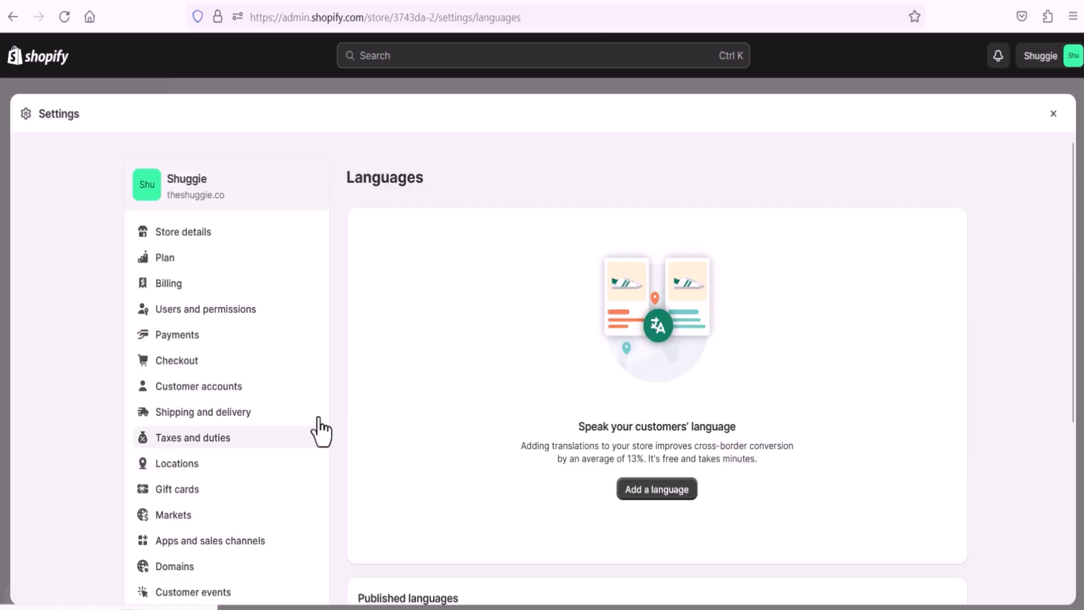
{"action": "scroll", "coordinate": [586, 377], "scroll_direction": "down", "scroll_amount": 2}
{"action": "scroll", "coordinate": [587, 371], "scroll_direction": "up", "scroll_amount": 2}
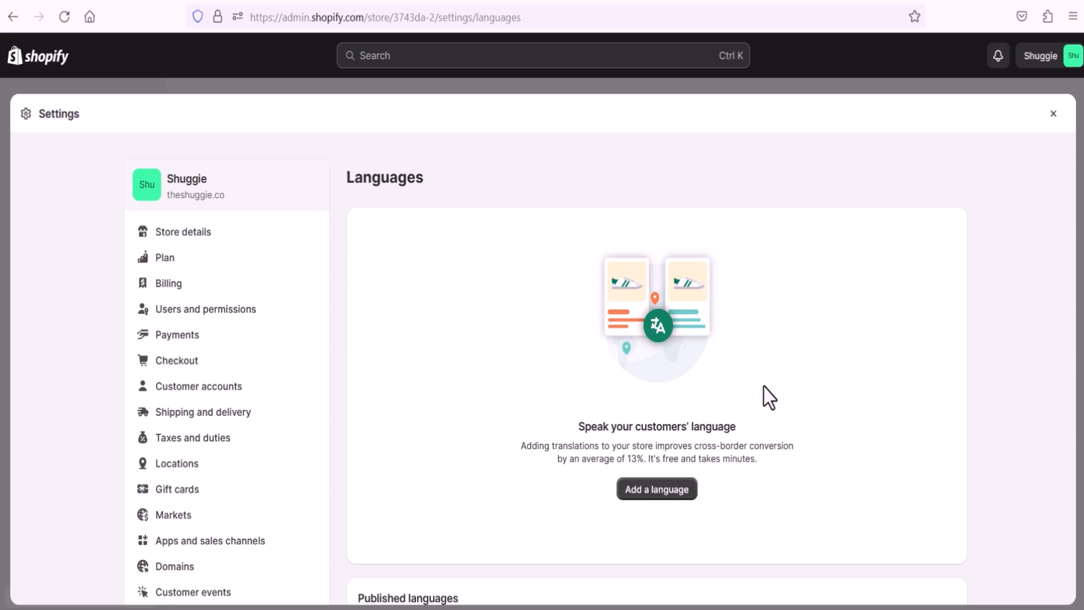
{"action": "scroll", "coordinate": [781, 559], "scroll_direction": "down", "scroll_amount": 3}
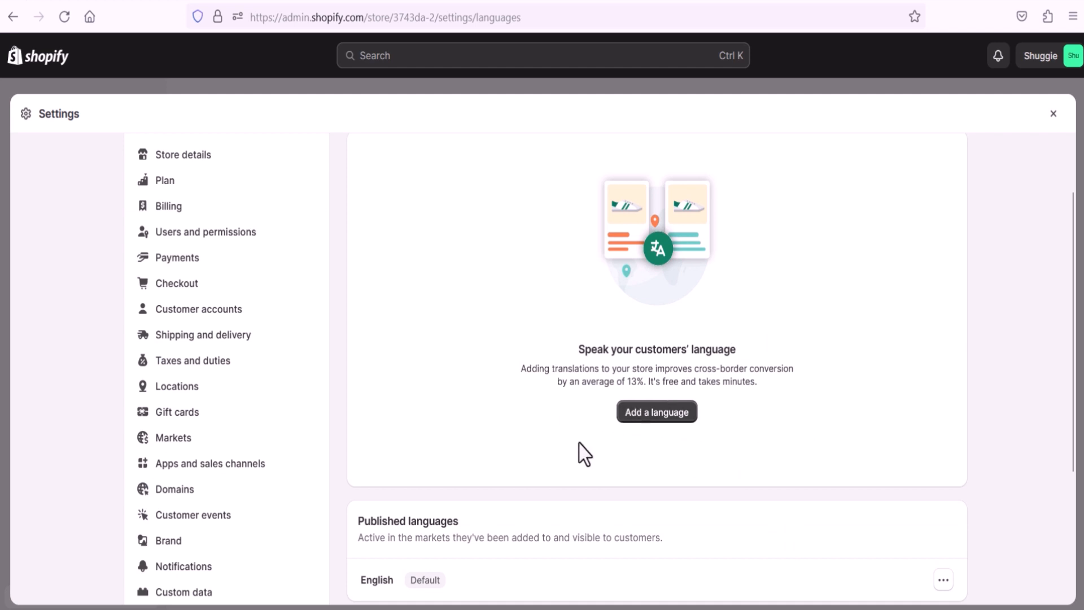
Step: Install the Shopify Translate & Adapt app from the Languages settings
{"action": "scroll", "coordinate": [686, 476], "scroll_direction": "down", "scroll_amount": 5}
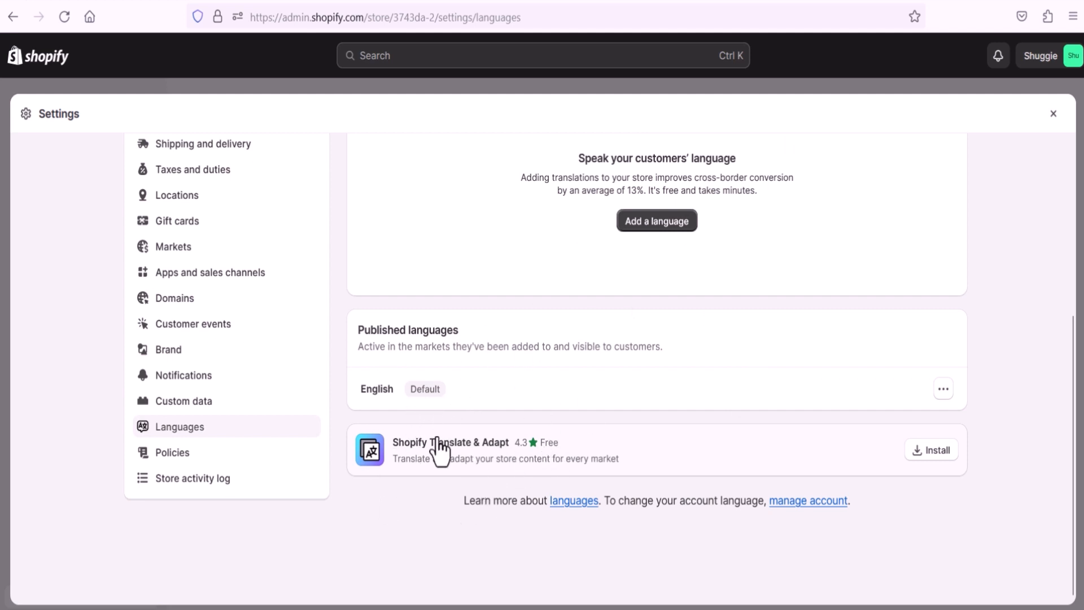
{"action": "left_click", "coordinate": [936, 452]}
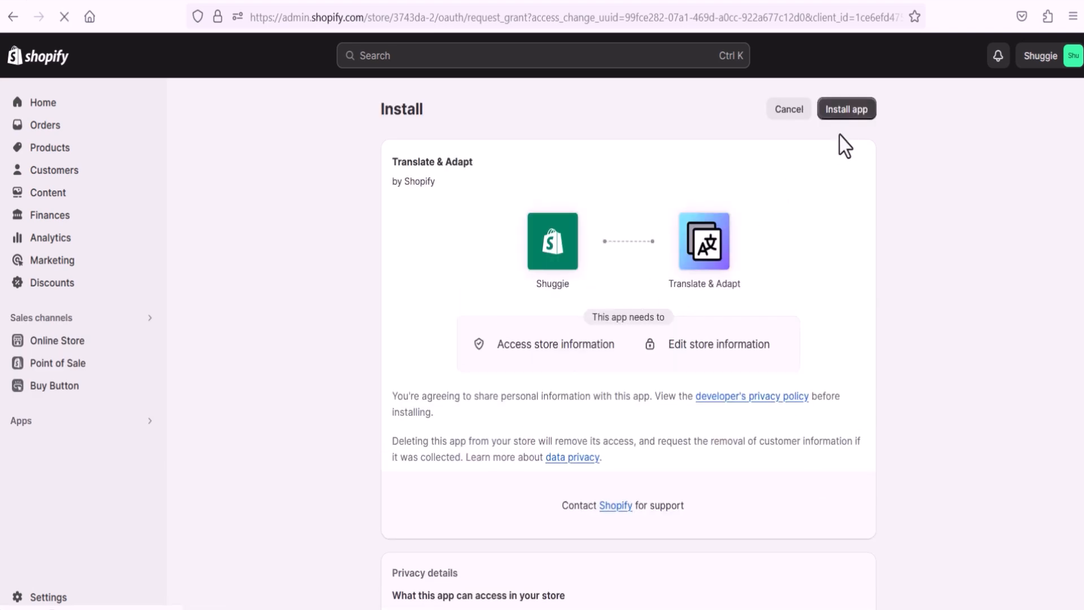
{"action": "left_click", "coordinate": [845, 113]}
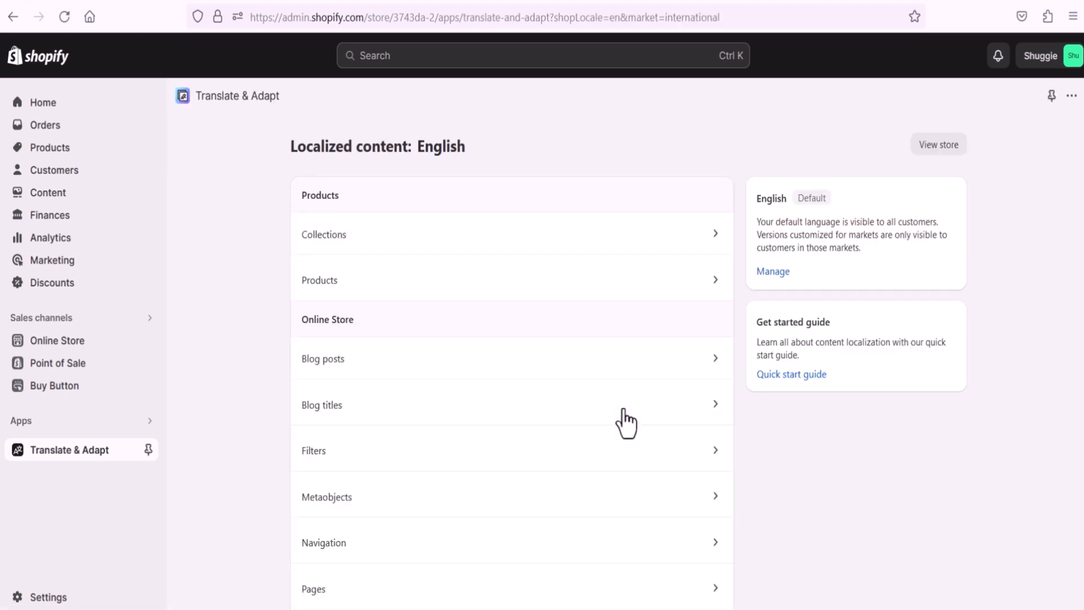
Step: Look over the localized content categories in Translate & Adapt, from Products and Online Store to Theme and Settings
{"action": "scroll", "coordinate": [612, 409], "scroll_direction": "down", "scroll_amount": 6}
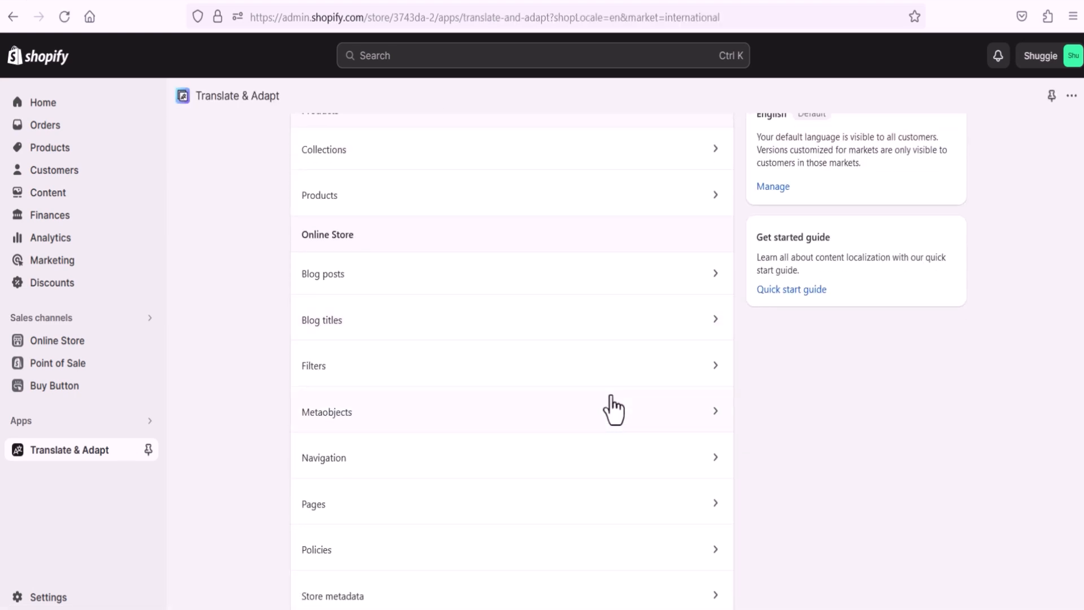
{"action": "scroll", "coordinate": [612, 407], "scroll_direction": "up", "scroll_amount": 6}
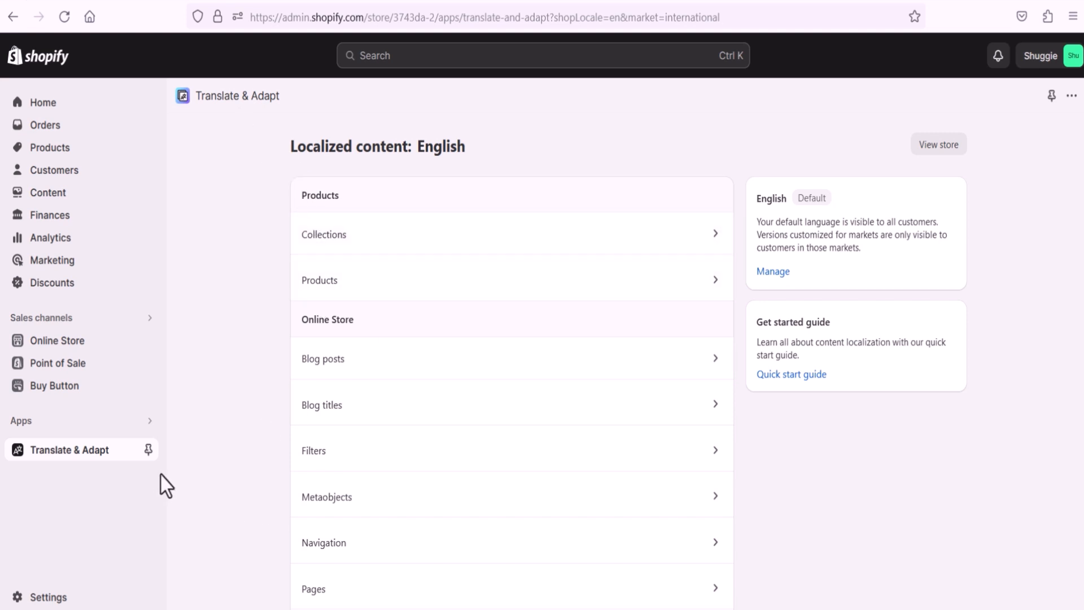
{"action": "scroll", "coordinate": [333, 497], "scroll_direction": "down", "scroll_amount": 10}
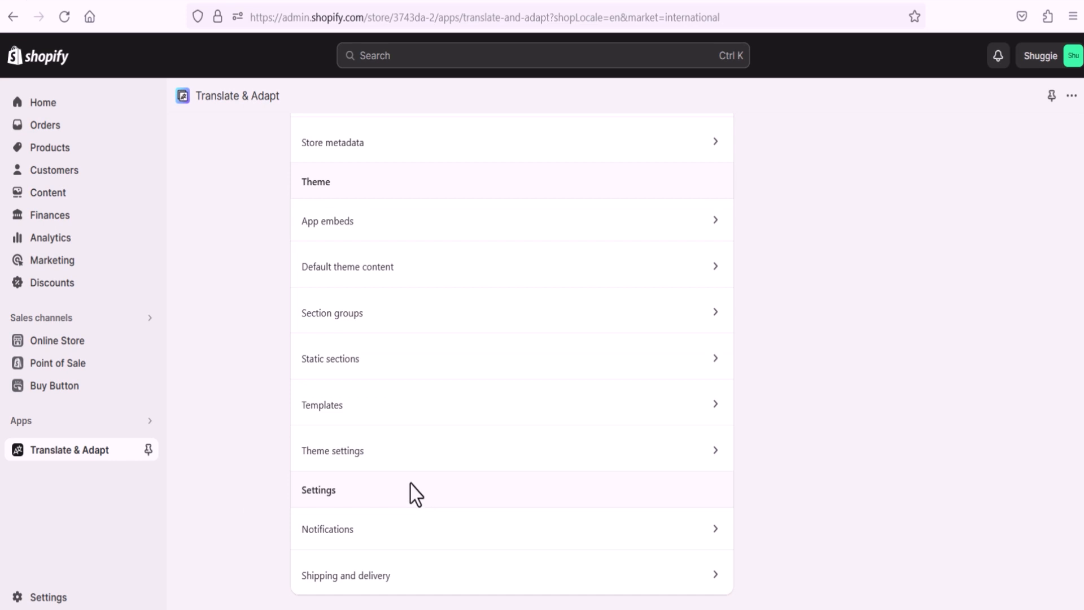
{"action": "scroll", "coordinate": [382, 502], "scroll_direction": "up", "scroll_amount": 3}
{"action": "scroll", "coordinate": [382, 503], "scroll_direction": "down", "scroll_amount": 3}
Step: Return to the store settings and open the Policies settings
{"action": "left_click", "coordinate": [34, 599]}
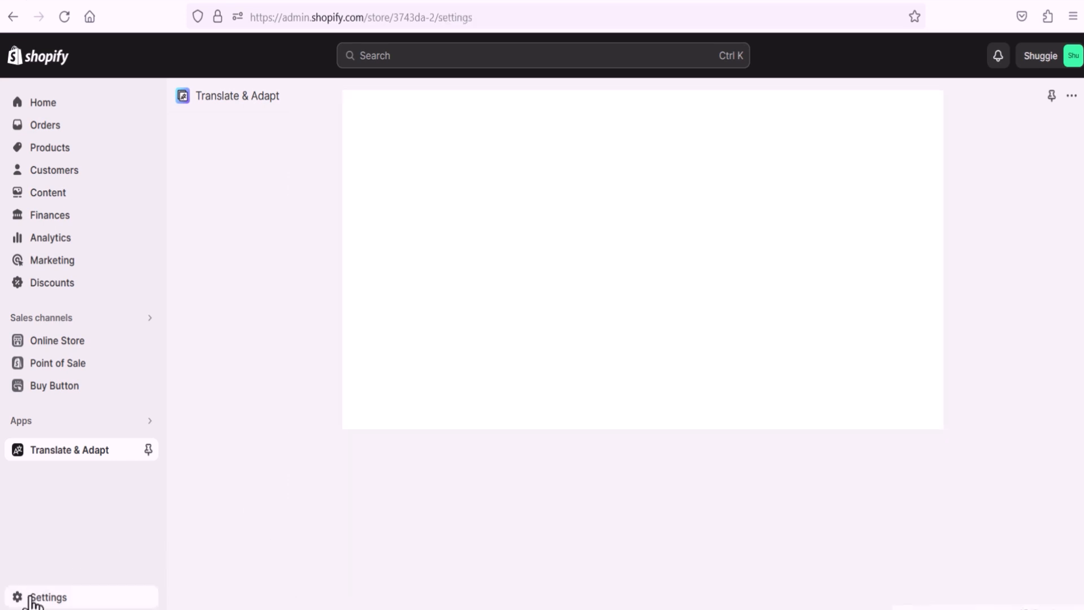
{"action": "scroll", "coordinate": [231, 499], "scroll_direction": "down", "scroll_amount": 3}
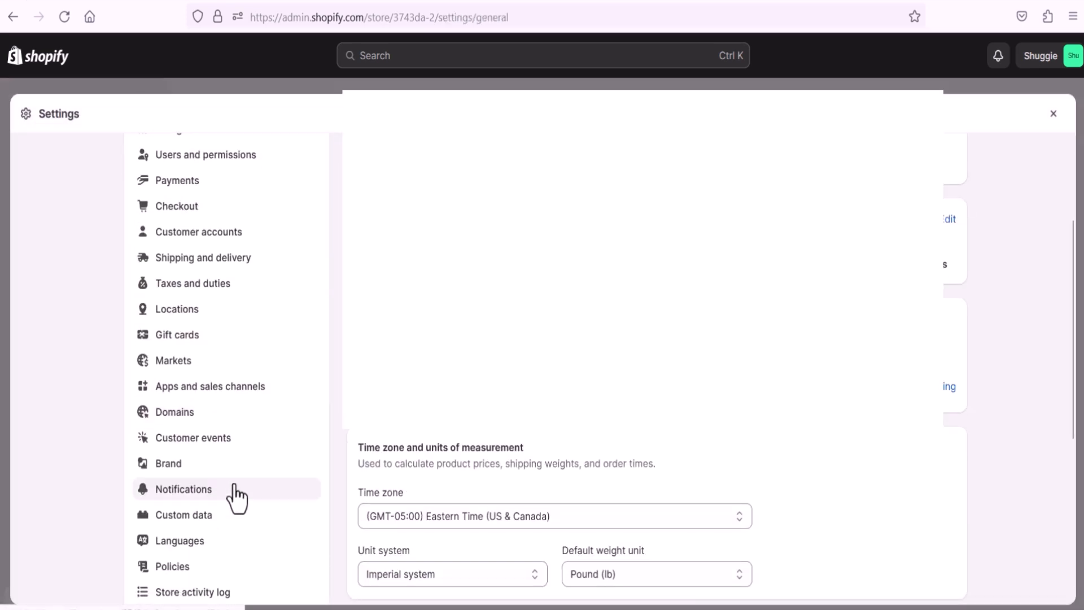
{"action": "scroll", "coordinate": [234, 496], "scroll_direction": "down", "scroll_amount": 5}
{"action": "scroll", "coordinate": [228, 469], "scroll_direction": "up", "scroll_amount": 3}
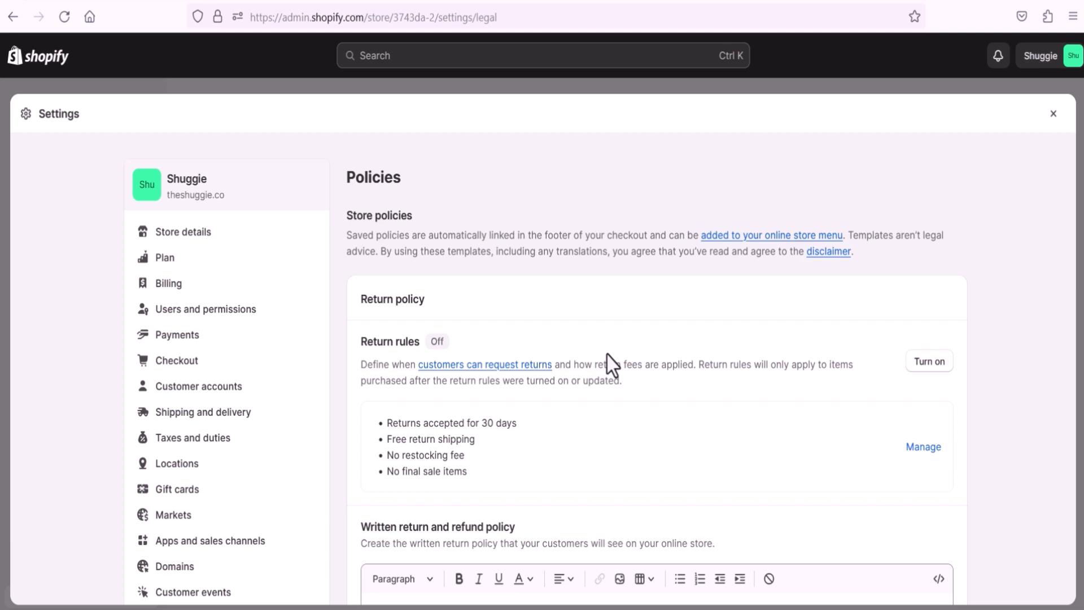
Step: Look over the store policy sections from the return policy down to the purchase options cancellation policy
{"action": "scroll", "coordinate": [564, 299], "scroll_direction": "down", "scroll_amount": 5}
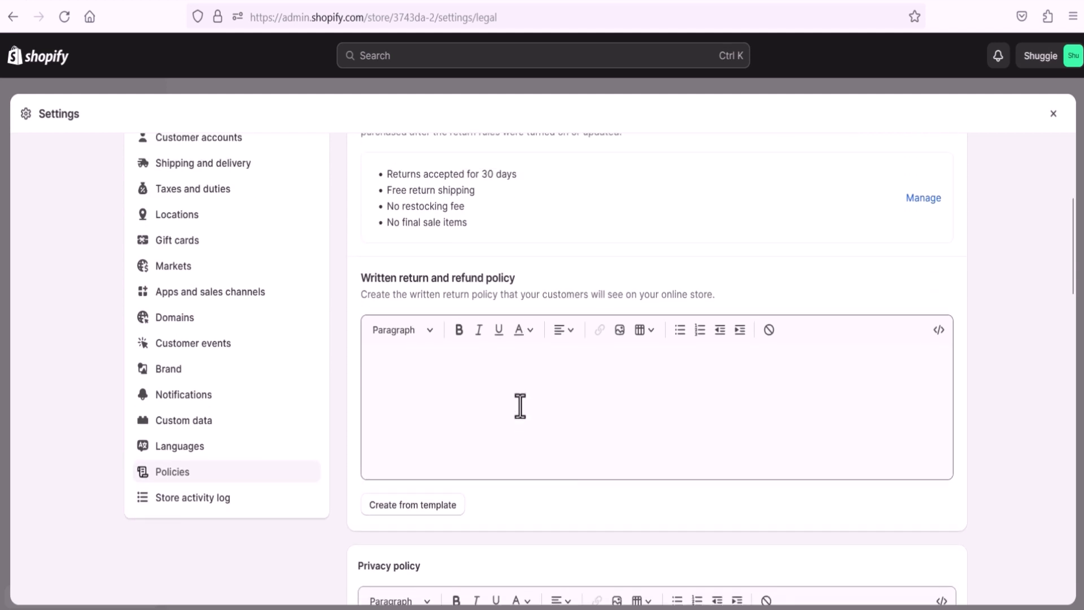
{"action": "scroll", "coordinate": [520, 407], "scroll_direction": "up", "scroll_amount": 1}
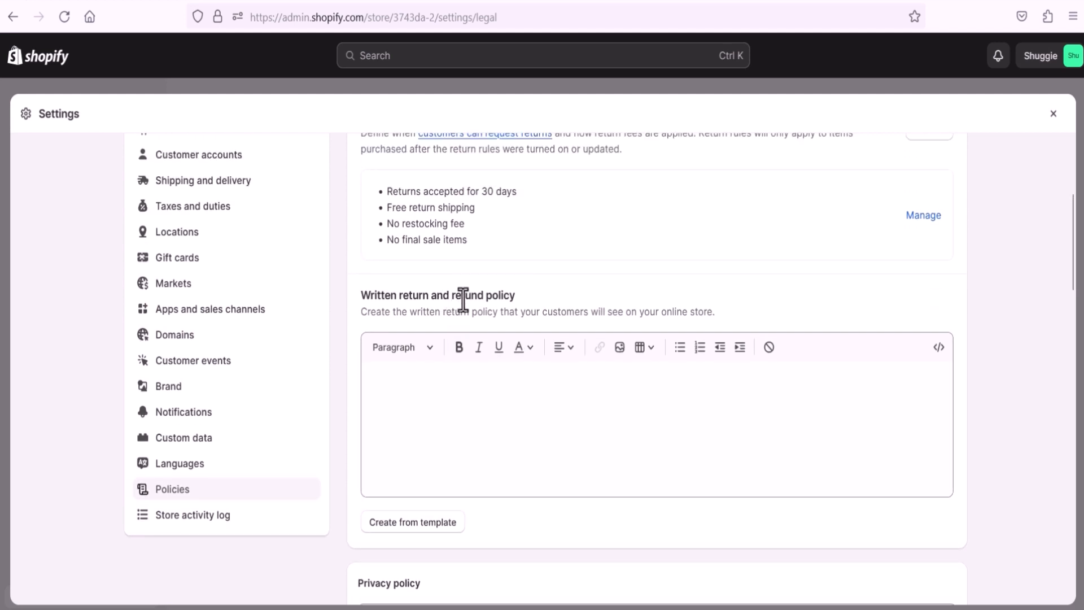
{"action": "scroll", "coordinate": [460, 389], "scroll_direction": "down", "scroll_amount": 9}
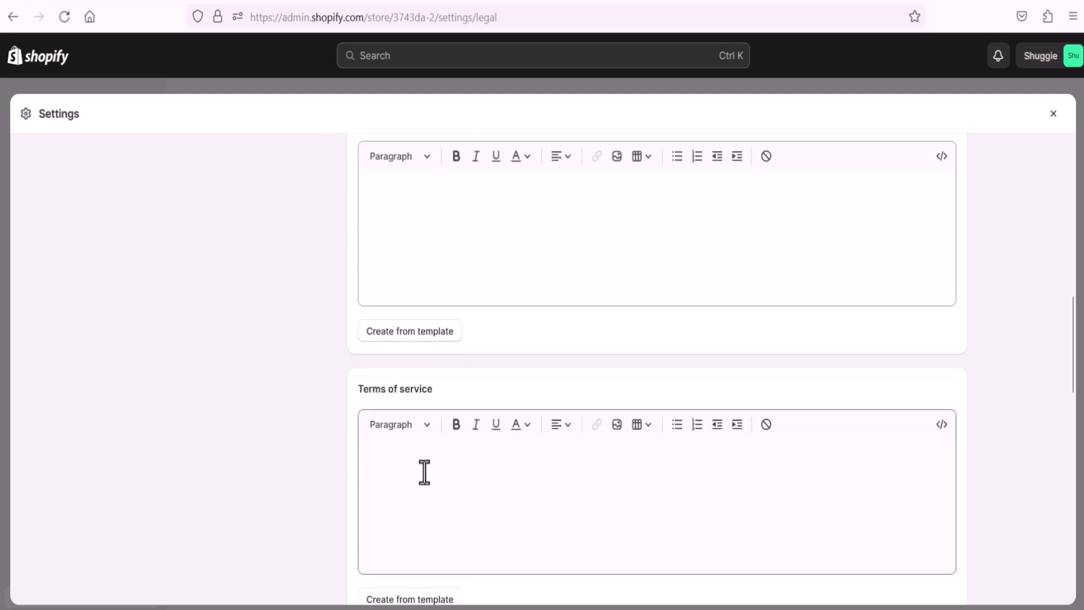
{"action": "scroll", "coordinate": [424, 472], "scroll_direction": "down", "scroll_amount": 8}
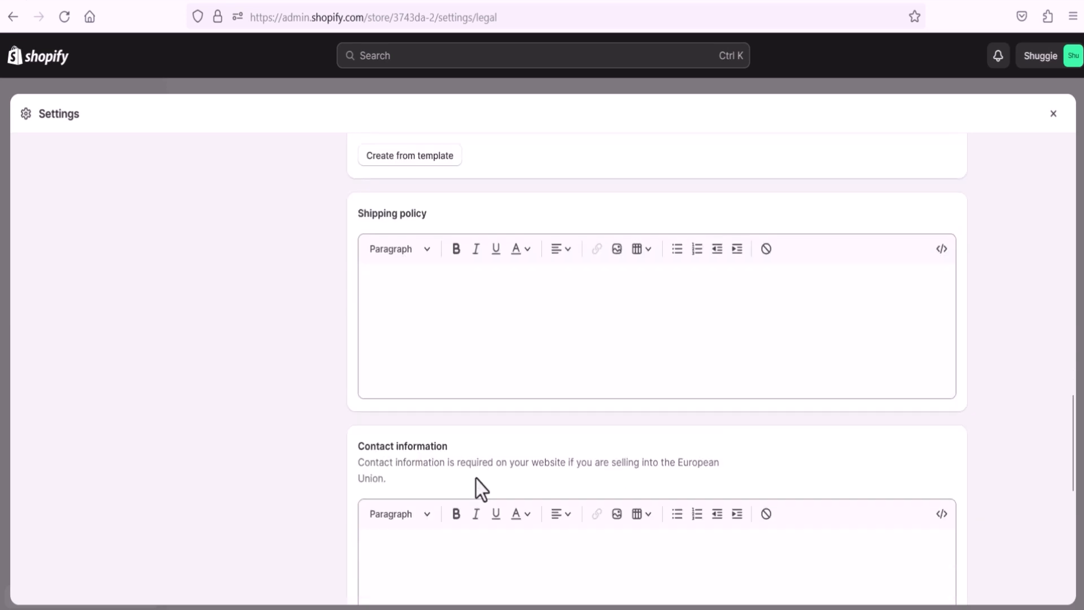
{"action": "scroll", "coordinate": [479, 488], "scroll_direction": "down", "scroll_amount": 5}
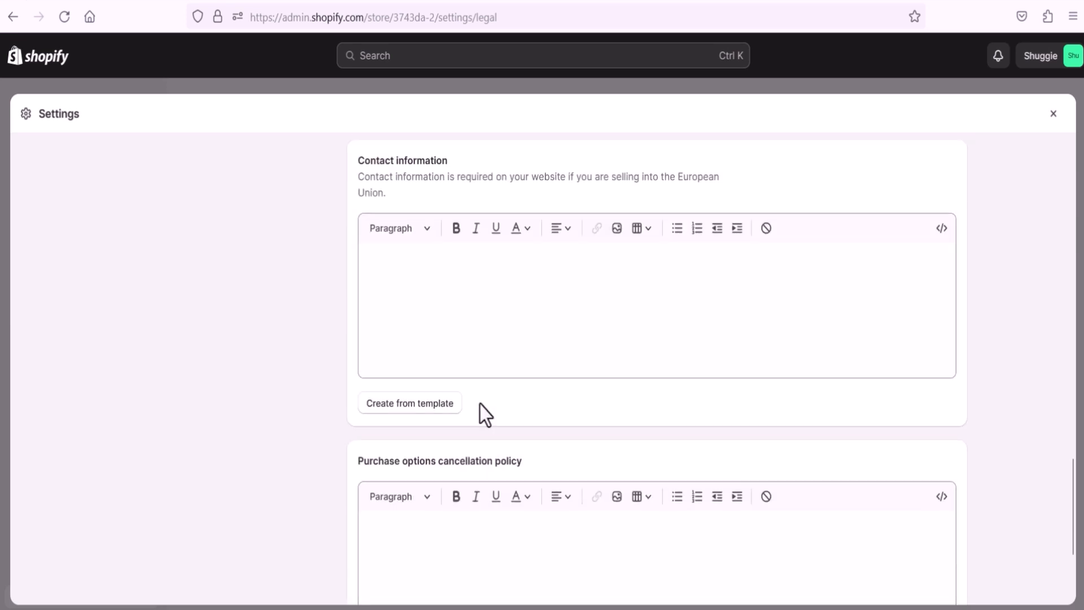
{"action": "scroll", "coordinate": [484, 414], "scroll_direction": "down", "scroll_amount": 3}
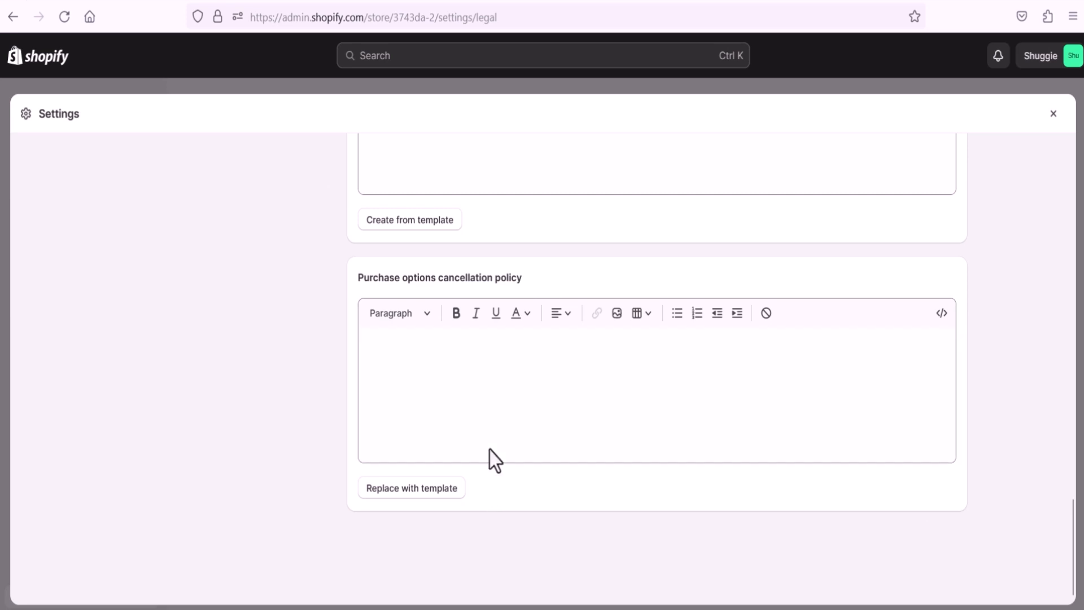
{"action": "scroll", "coordinate": [455, 411], "scroll_direction": "up", "scroll_amount": 7}
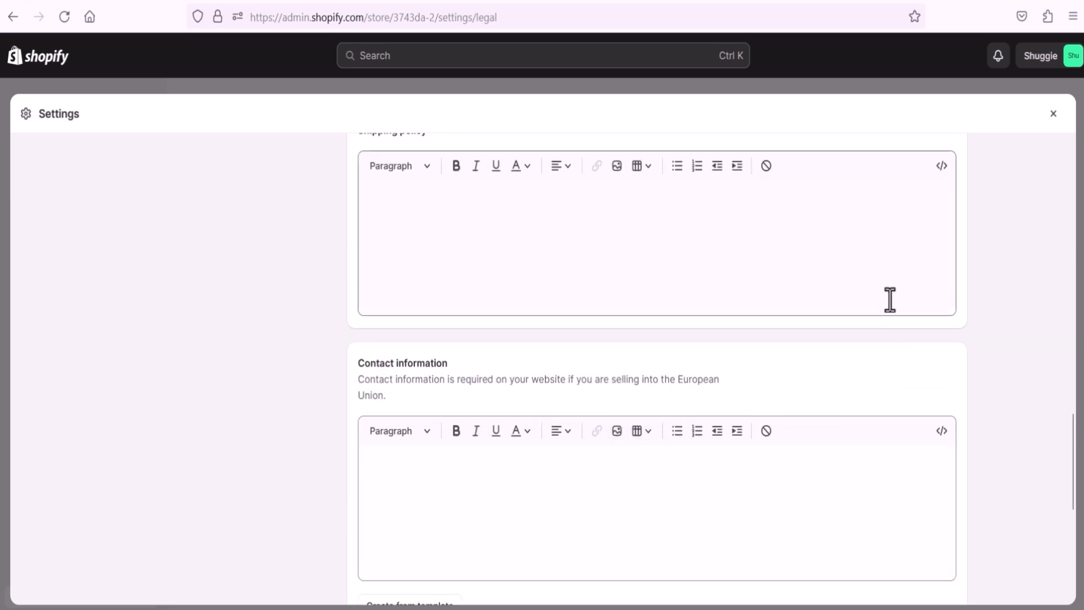
{"action": "scroll", "coordinate": [887, 301], "scroll_direction": "up", "scroll_amount": 20}
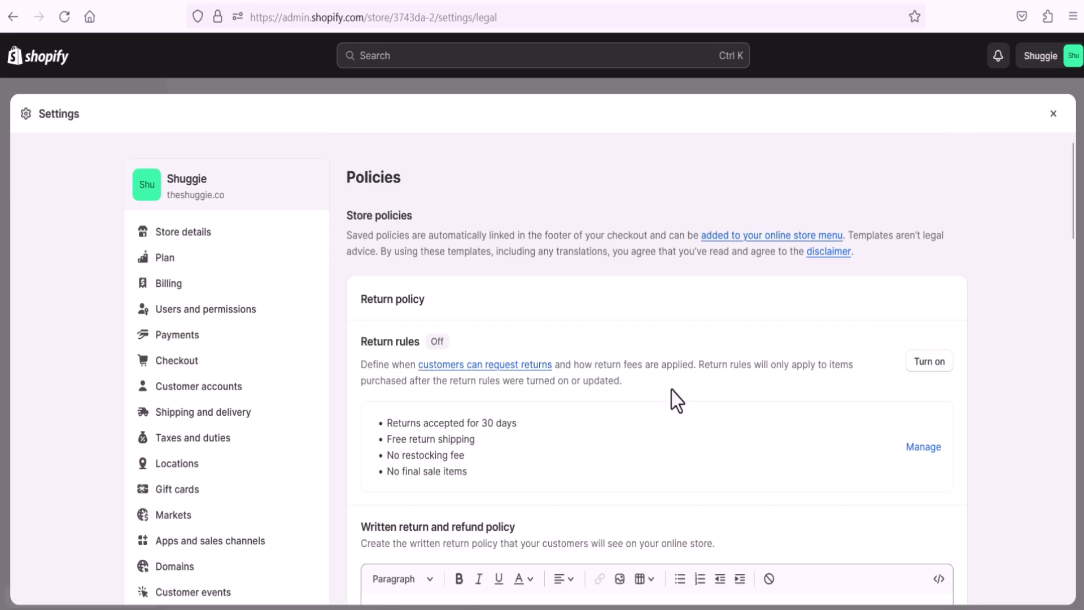
Step: Examine the return rules and the written return and refund policy section, including the option to turn the rules on
{"action": "scroll", "coordinate": [621, 440], "scroll_direction": "down", "scroll_amount": 4}
{"action": "scroll", "coordinate": [589, 362], "scroll_direction": "down", "scroll_amount": 1}
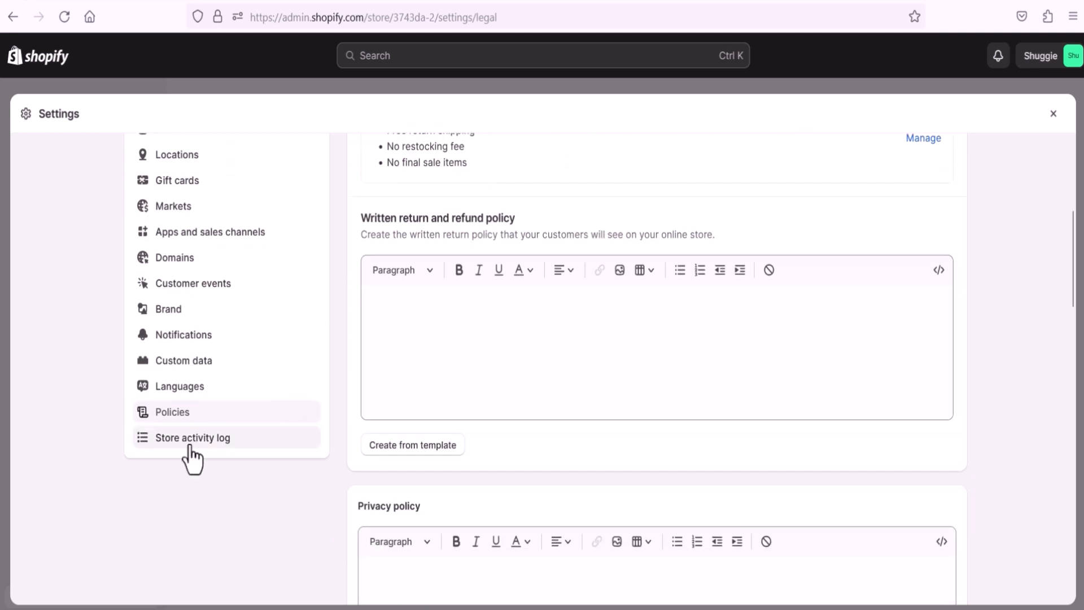
{"action": "scroll", "coordinate": [550, 324], "scroll_direction": "up", "scroll_amount": 5}
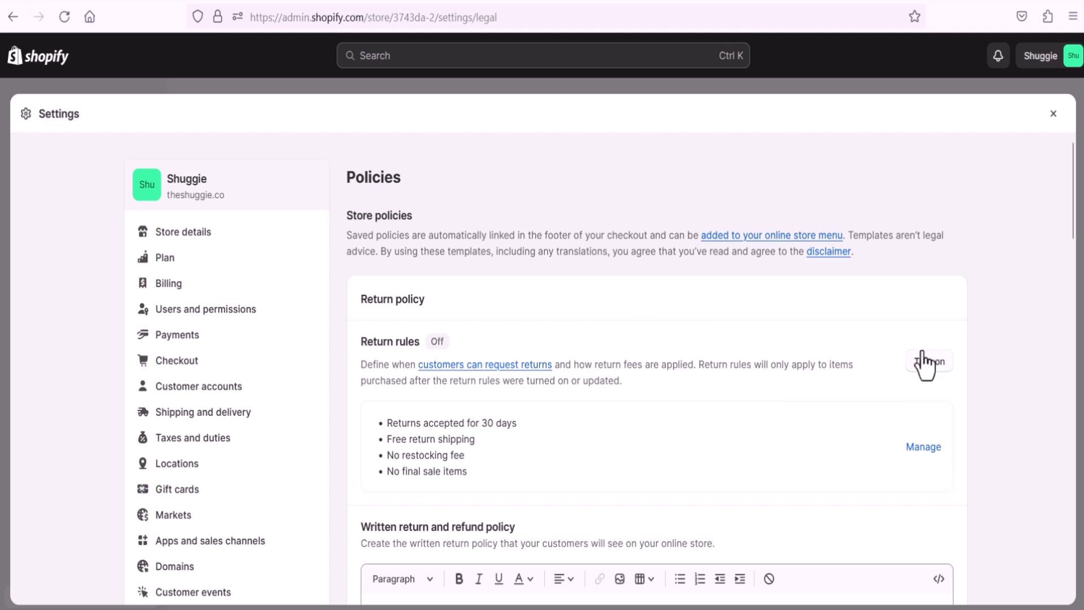
{"action": "scroll", "coordinate": [854, 330], "scroll_direction": "down", "scroll_amount": 4}
{"action": "scroll", "coordinate": [747, 416], "scroll_direction": "down", "scroll_amount": 3}
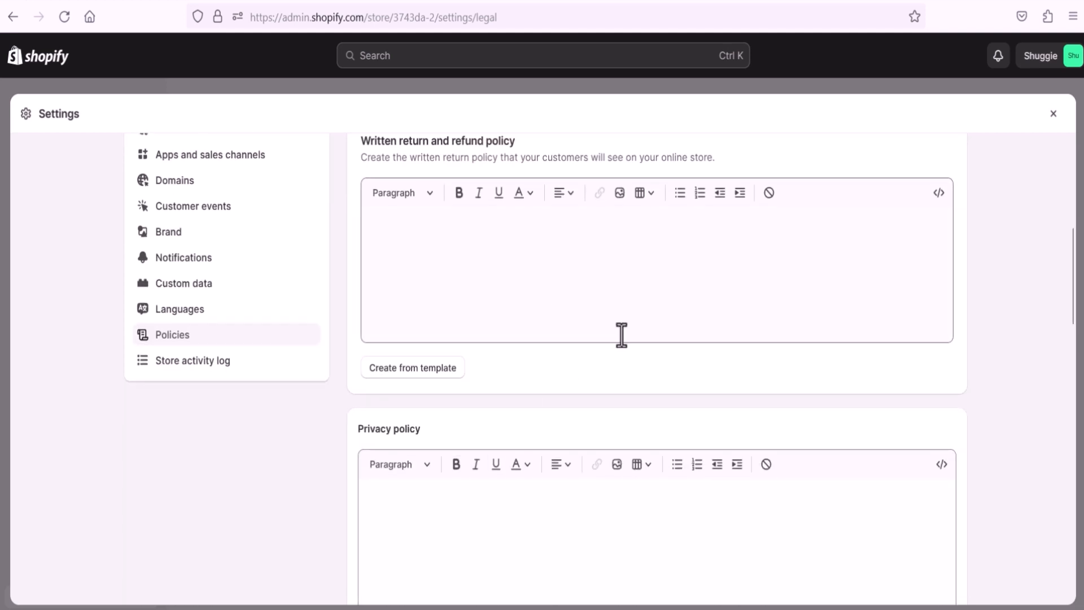
Step: Look at the privacy policy editor and place the text cursor in the written return and refund policy editor
{"action": "left_click", "coordinate": [645, 275]}
{"action": "scroll", "coordinate": [528, 539], "scroll_direction": "up", "scroll_amount": 3}
{"action": "scroll", "coordinate": [529, 525], "scroll_direction": "down", "scroll_amount": 4}
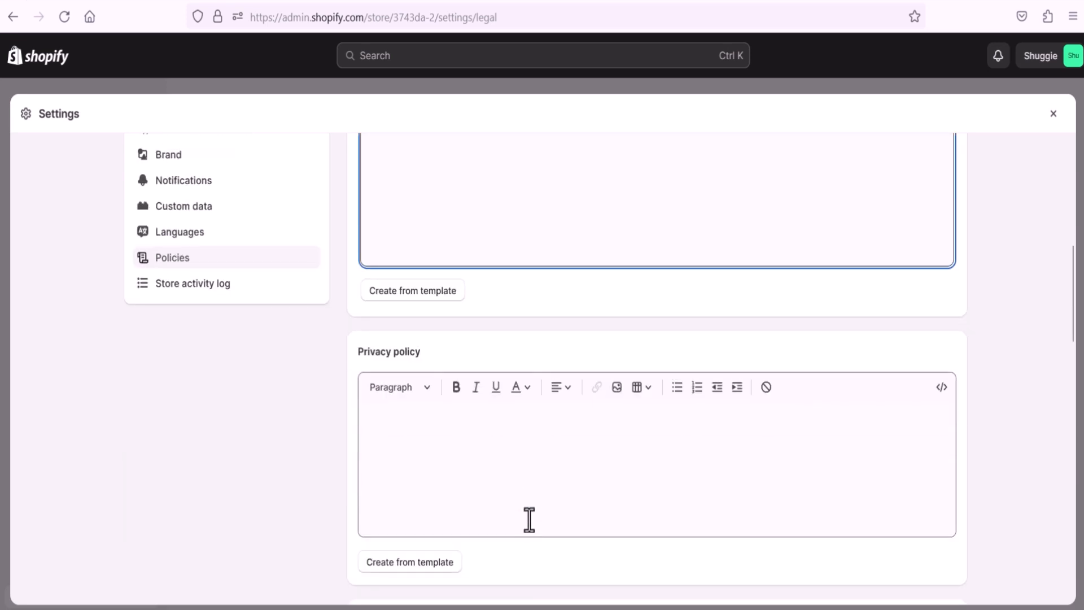
{"action": "left_click", "coordinate": [522, 474]}
{"action": "scroll", "coordinate": [527, 468], "scroll_direction": "up", "scroll_amount": 4}
{"action": "left_click", "coordinate": [525, 454]}
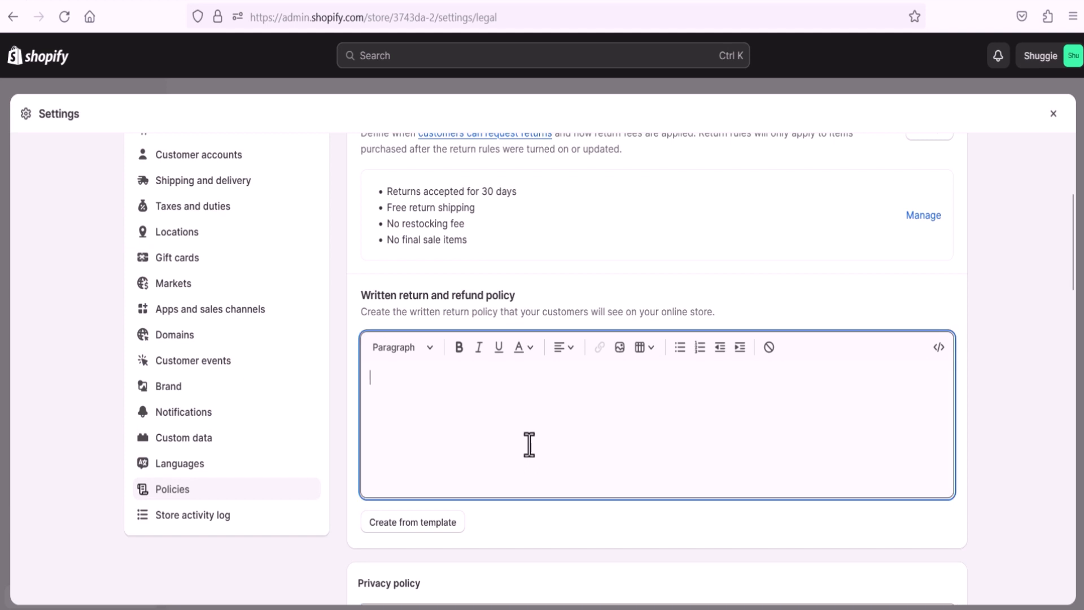
Step: Look through the terms of service and shipping policy editors and go back to the return policy section
{"action": "scroll", "coordinate": [528, 446], "scroll_direction": "down", "scroll_amount": 9}
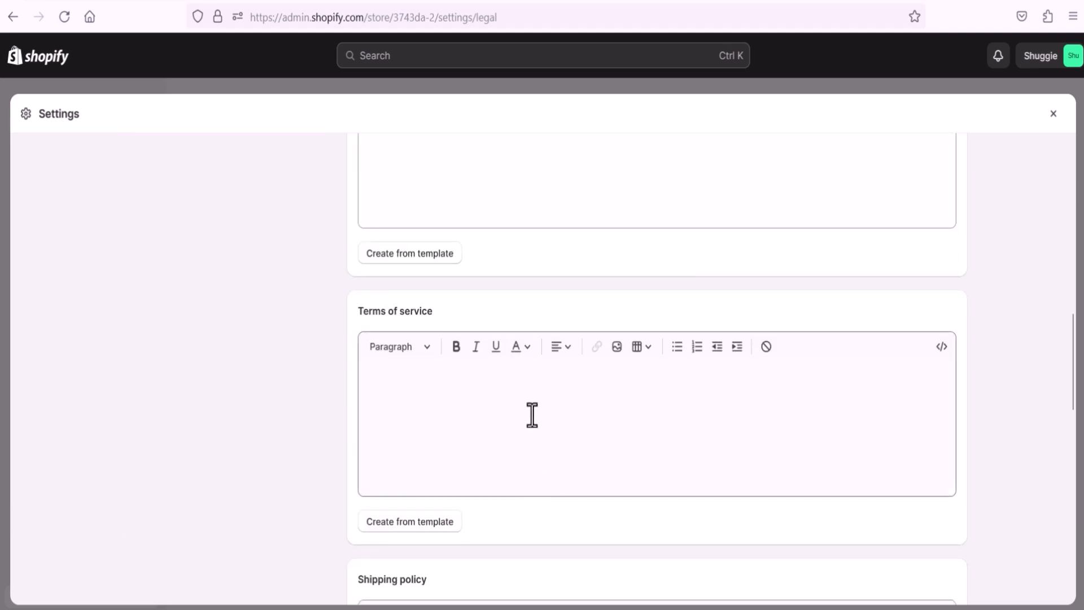
{"action": "scroll", "coordinate": [531, 415], "scroll_direction": "down", "scroll_amount": 2}
{"action": "scroll", "coordinate": [533, 420], "scroll_direction": "up", "scroll_amount": 8}
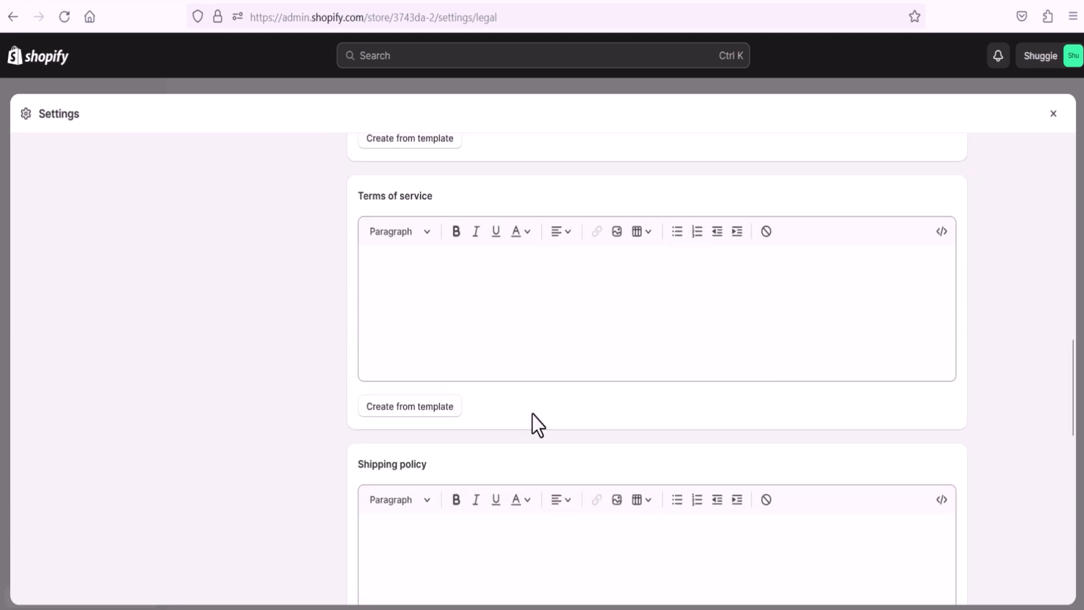
{"action": "scroll", "coordinate": [521, 408], "scroll_direction": "up", "scroll_amount": 6}
{"action": "scroll", "coordinate": [395, 468], "scroll_direction": "down", "scroll_amount": 3}
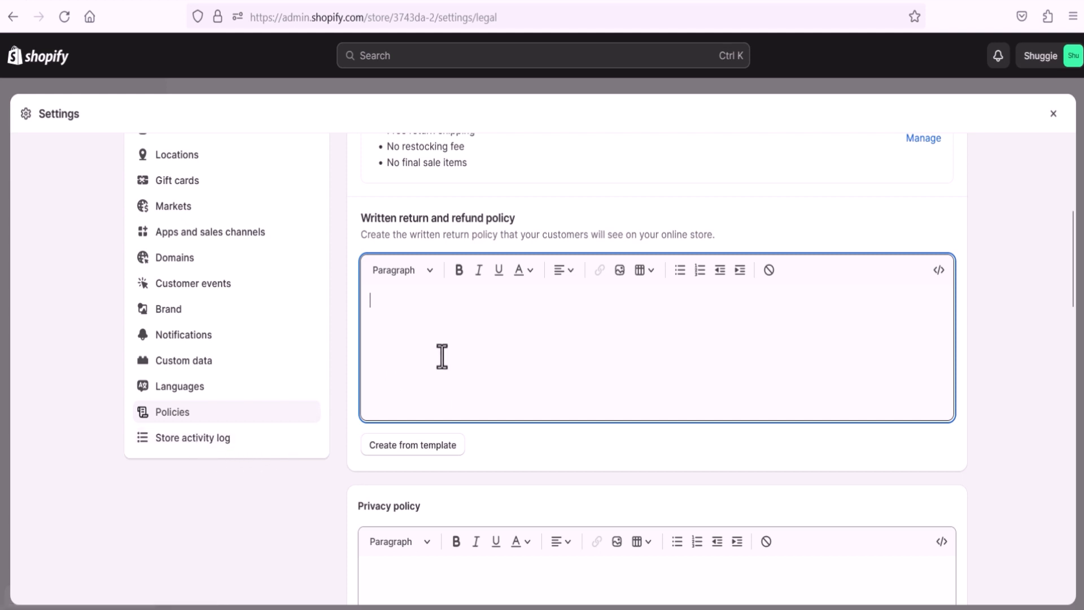
{"action": "scroll", "coordinate": [442, 355], "scroll_direction": "up", "scroll_amount": 3}
{"action": "scroll", "coordinate": [591, 386], "scroll_direction": "up", "scroll_amount": 3}
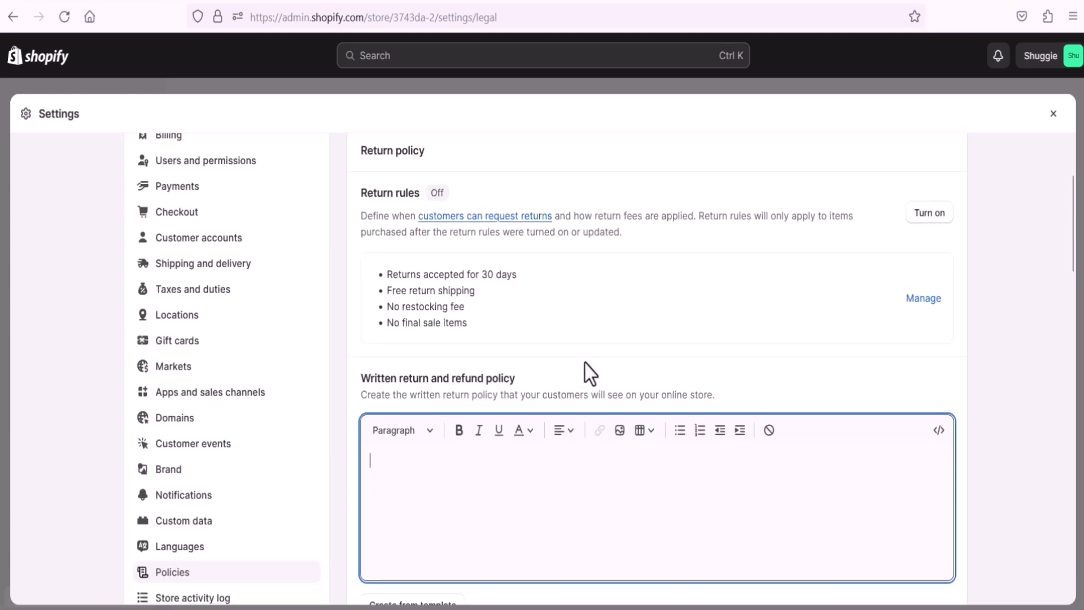